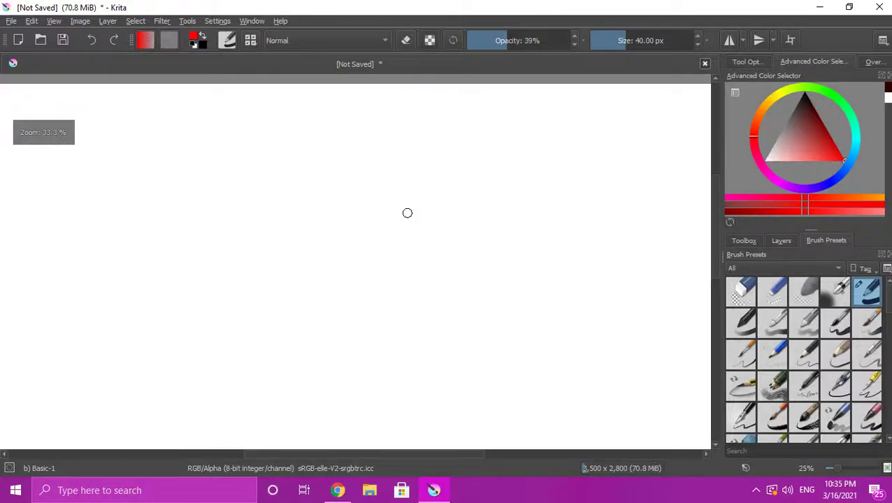
Lower the brush opacity to 33% and pick pure red as the painting color
key("i")
scroll(438, 233, "down", 3)
scroll(451, 244, "up", 2)
mouse_move(841, 156)
left_mouse_down()
mouse_move(835, 146)
mouse_move(844, 160)
left_mouse_up()
scroll(526, 202, "down", 3)
scroll(507, 194, "up", 2)
scroll(496, 224, "up", 5)
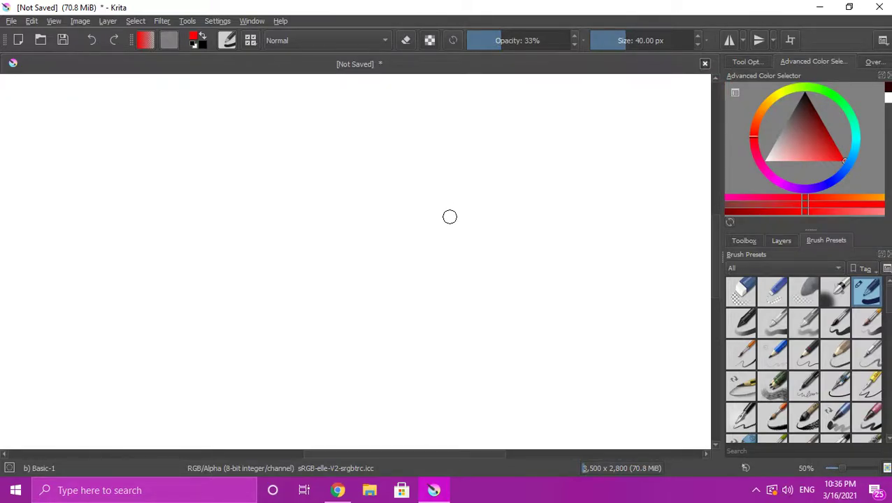
mouse_move(458, 238)
left_mouse_down()
mouse_move(392, 269)
mouse_move(405, 325)
mouse_move(469, 361)
mouse_move(510, 339)
mouse_move(524, 296)
mouse_move(510, 265)
mouse_move(451, 238)
left_mouse_up()
scroll(452, 241, "down", 3)
scroll(455, 259, "up", 1)
key("ctrl+z")
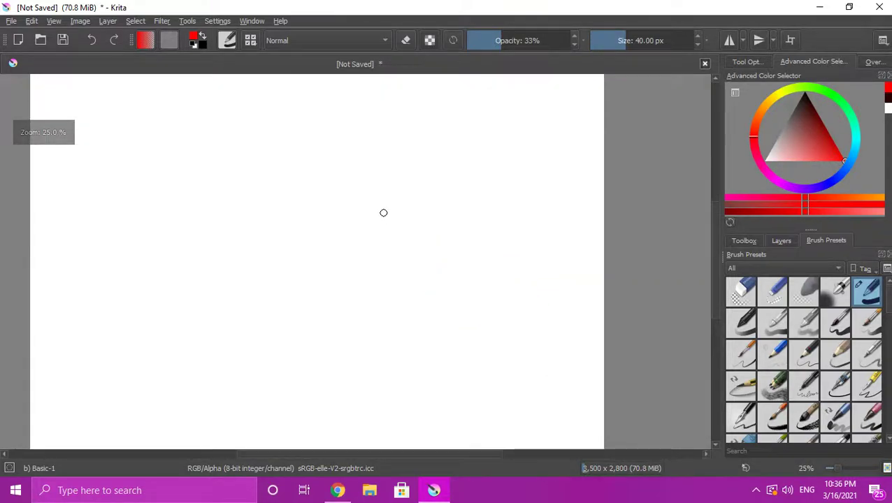
Draw a red circle in the upper part of the canvas as the figure's head
scroll(376, 177, "down", 2)
scroll(400, 190, "up", 4)
left_click(363, 138)
mouse_move(363, 137)
left_mouse_down()
mouse_move(307, 188)
mouse_move(307, 248)
mouse_move(338, 282)
mouse_move(392, 290)
mouse_move(421, 283)
mouse_move(451, 223)
mouse_move(435, 168)
mouse_move(393, 142)
left_mouse_up()
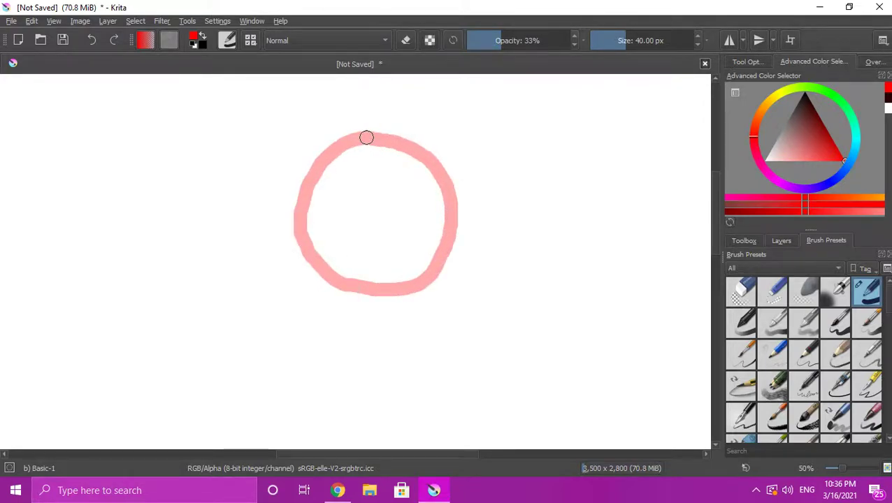
Draw the figure's spine as a two-part vertical line running down from the base of the head circle
scroll(404, 185, "down", 3)
scroll(402, 195, "up", 2)
scroll(386, 243, "down", 2)
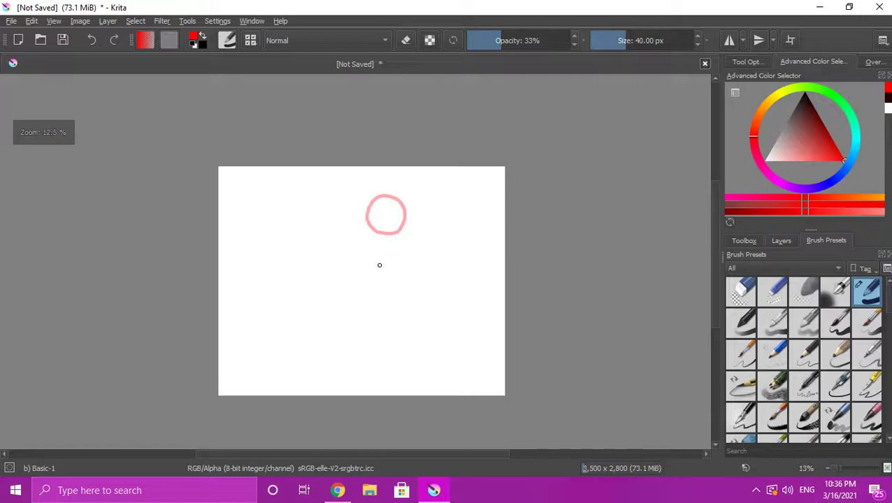
scroll(381, 261, "up", 3)
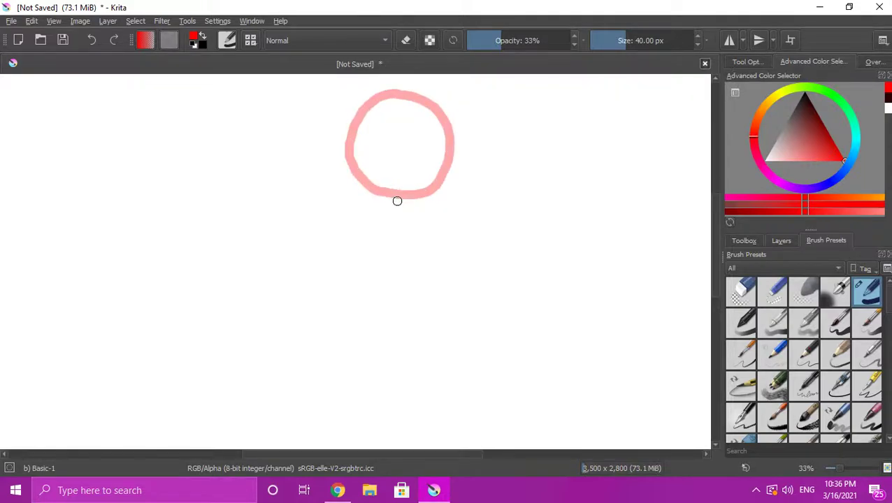
left_click_drag(403, 195, 408, 337)
scroll(423, 273, "down", 4)
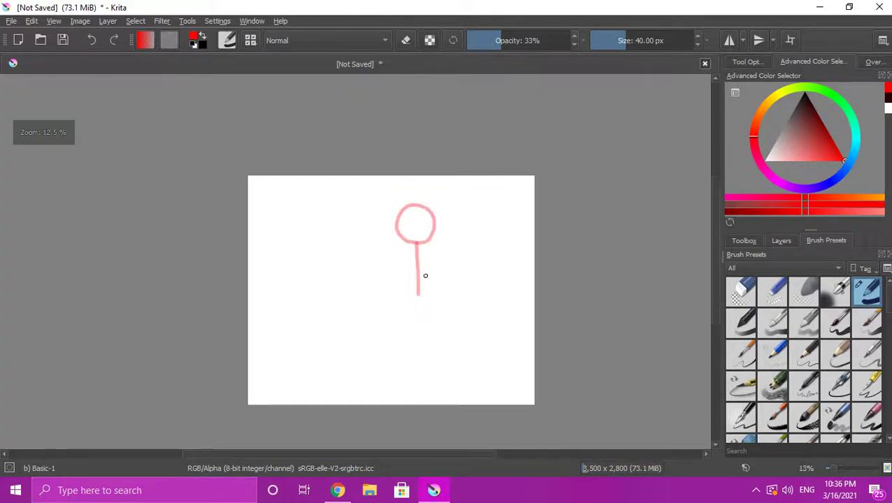
scroll(418, 347, "up", 6)
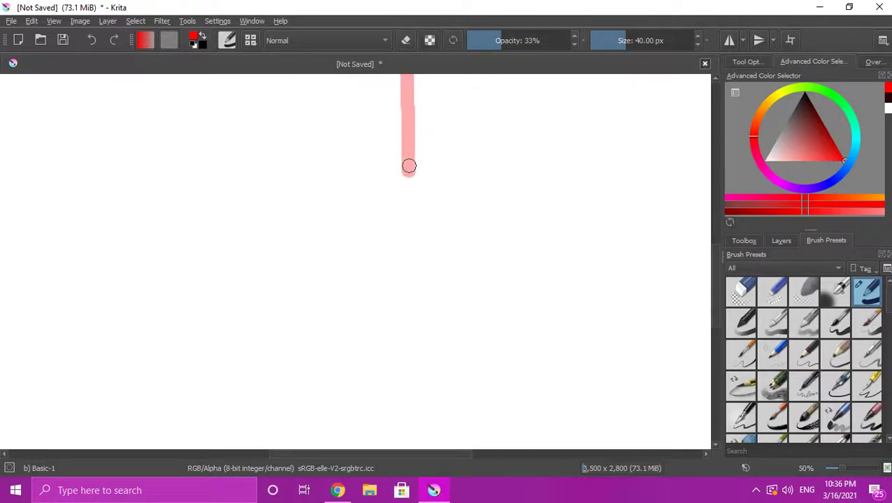
left_click_drag(408, 184, 411, 328)
Draw the figure's left leg from the base of the spine with a short hip segment, undoing strokes that miss the shape
scroll(424, 272, "down", 4)
scroll(420, 264, "up", 2)
left_click_drag(401, 285, 373, 376)
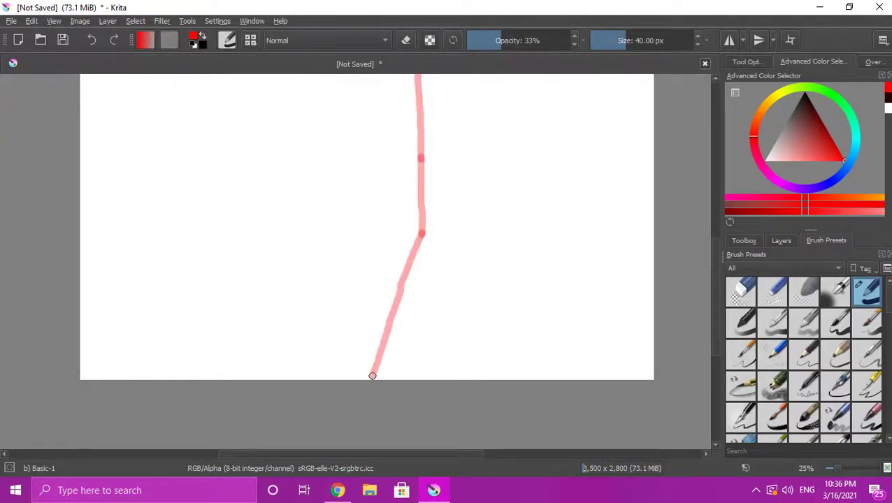
key("ctrl+z")
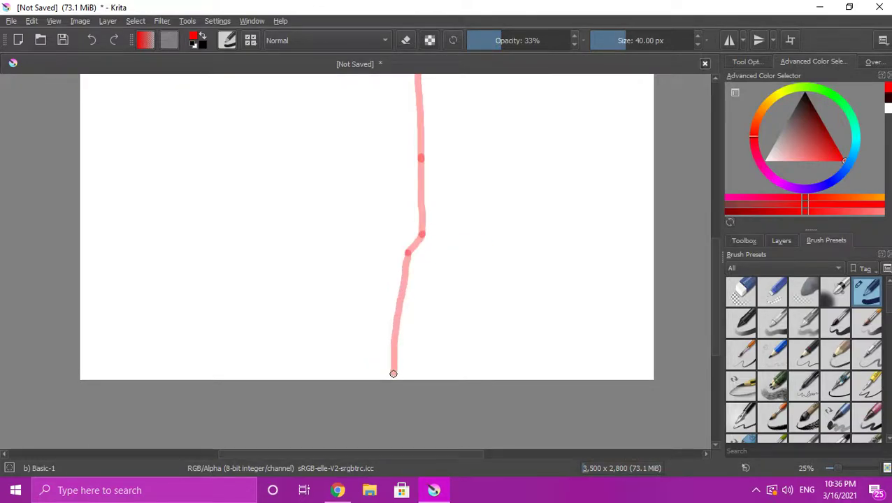
key("ctrl+z")
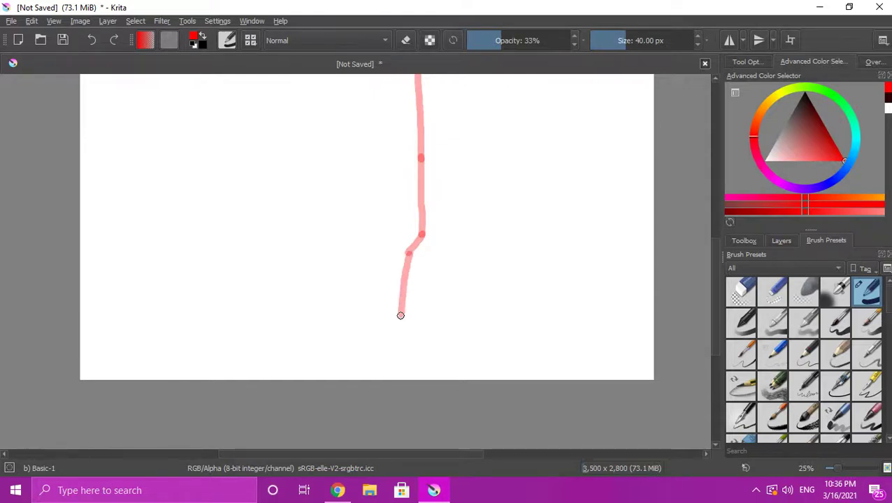
Draw the figure's right leg as hip, thigh and shin segments ending near the lower canvas edge
left_click_drag(423, 232, 425, 238)
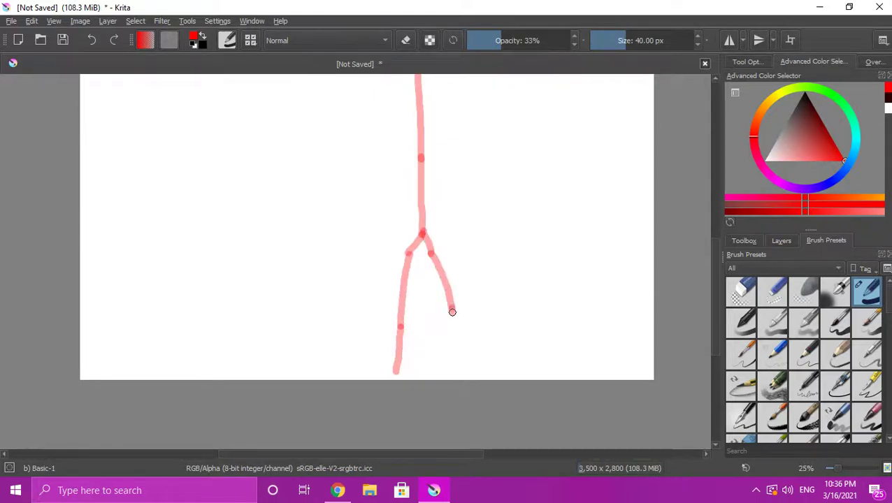
scroll(497, 304, "down", 2)
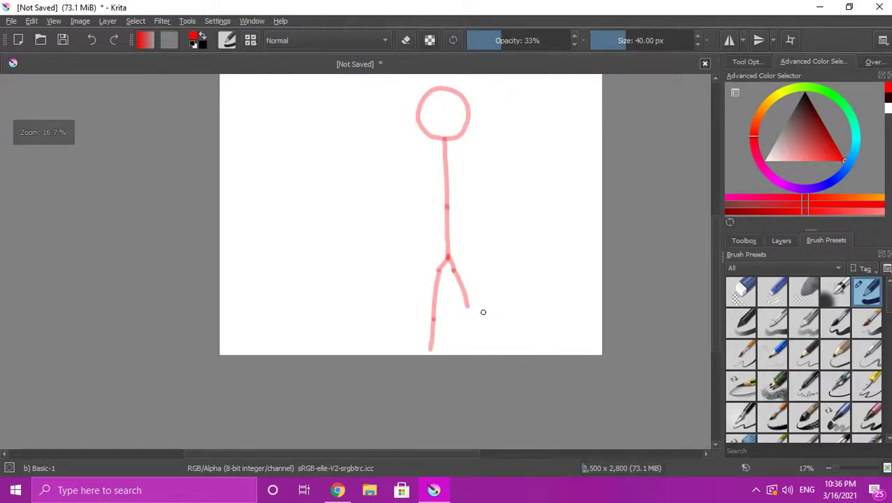
scroll(484, 313, "up", 2)
left_click_drag(456, 308, 464, 382)
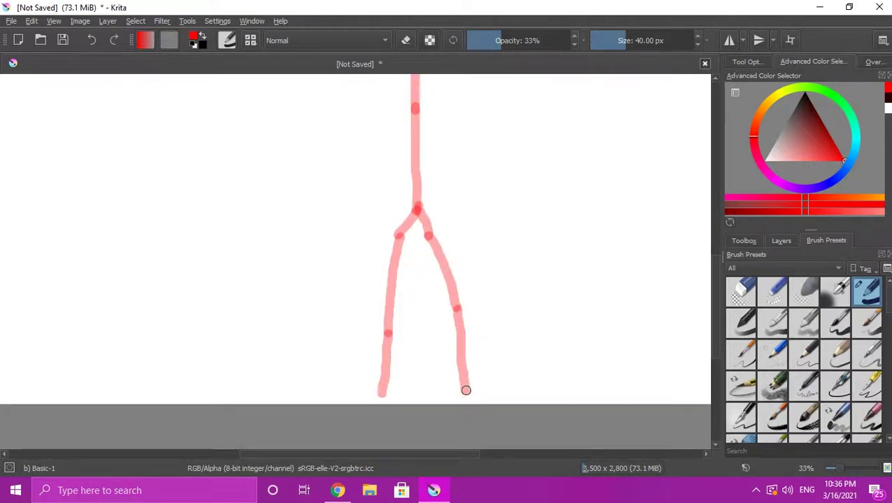
Draw one bent arm reaching down to the hip and the other raised beside the head
scroll(489, 319, "down", 3)
scroll(444, 213, "up", 4)
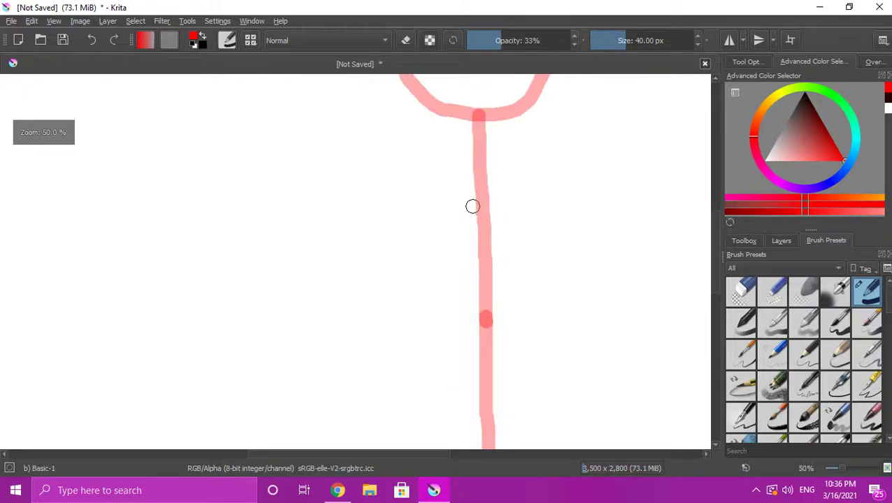
scroll(473, 206, "down", 4)
scroll(514, 239, "up", 3)
mouse_move(522, 193)
left_mouse_down()
mouse_move(474, 230)
mouse_move(515, 347)
left_mouse_up()
scroll(525, 286, "down", 2)
scroll(537, 266, "up", 2)
mouse_move(513, 212)
left_mouse_down()
mouse_move(584, 204)
mouse_move(648, 105)
left_mouse_up()
scroll(633, 147, "down", 4)
scroll(613, 184, "up", 3)
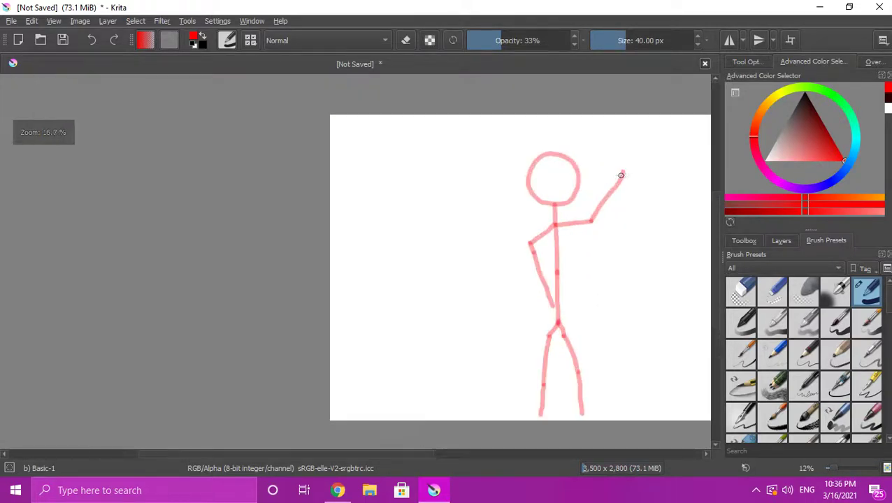
scroll(612, 178, "down", 1)
scroll(639, 188, "up", 2)
scroll(629, 189, "down", 3)
scroll(617, 192, "up", 4)
scroll(480, 249, "down", 2)
scroll(468, 223, "up", 3)
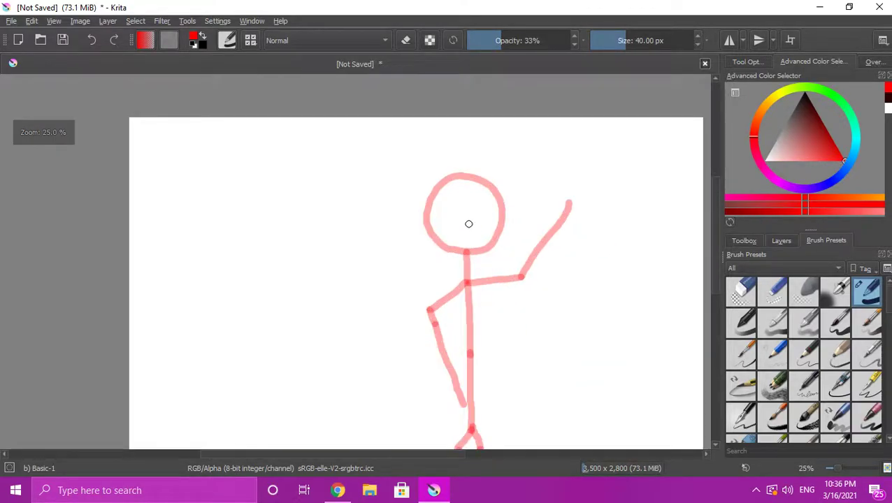
scroll(471, 233, "down", 2)
scroll(472, 219, "up", 3)
scroll(492, 228, "down", 3)
scroll(507, 285, "up", 2)
scroll(403, 185, "up", 1)
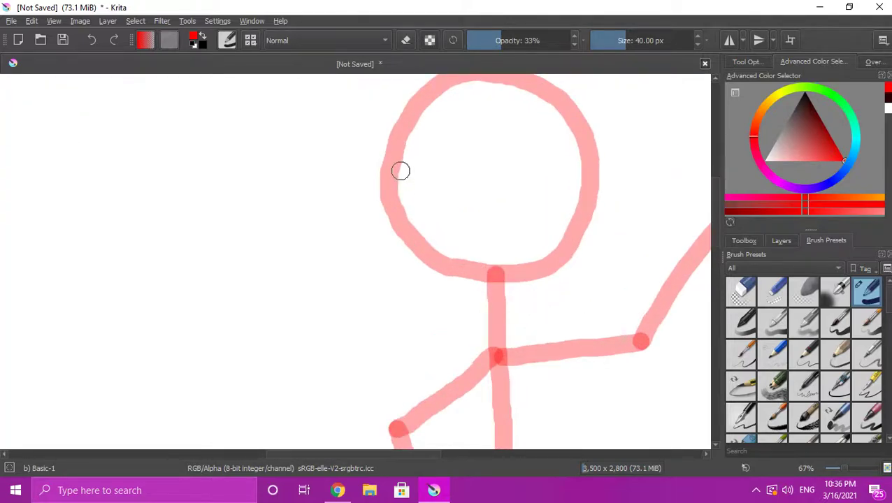
Add a new layer for the next stage of the sketch
left_click(107, 21)
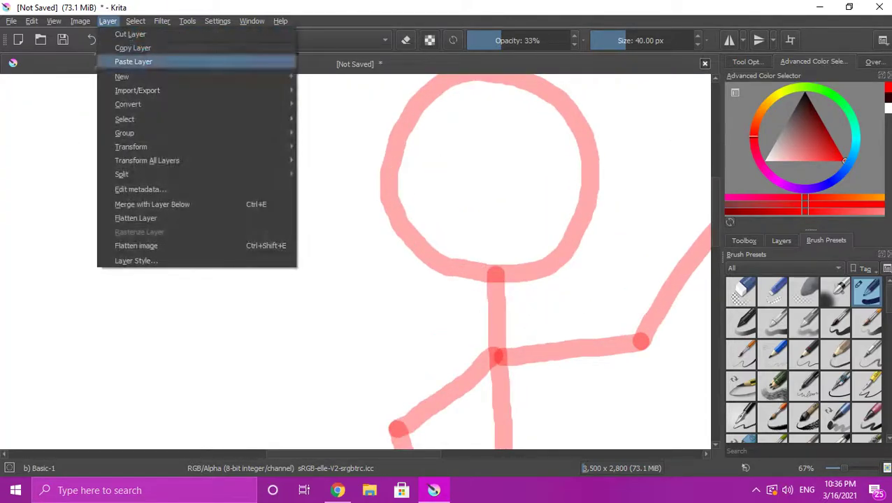
mouse_move(178, 76)
left_click(332, 76)
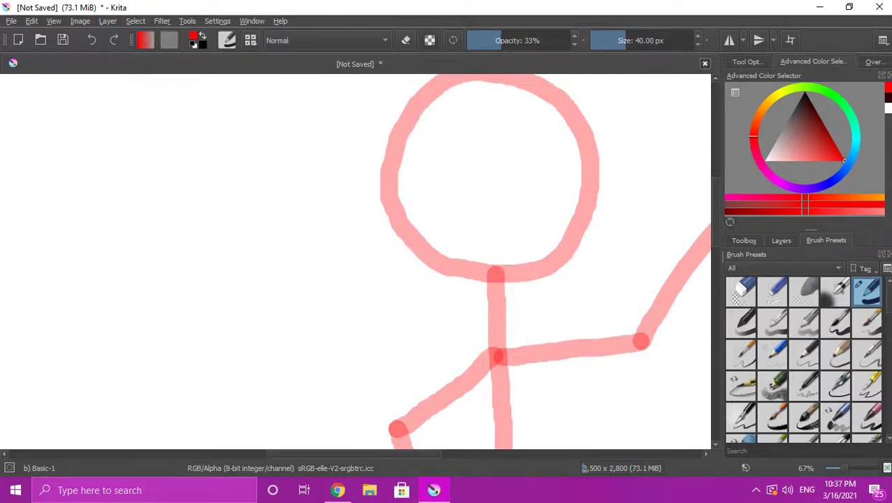
Raise the brush opacity to 46% and change the painting color to purple
left_click(838, 99)
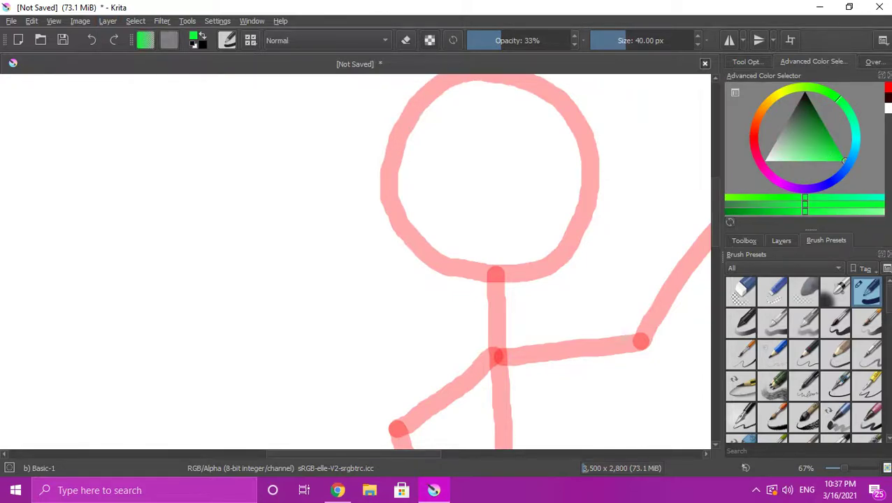
left_click(513, 40)
scroll(540, 239, "down", 1)
scroll(548, 225, "up", 1)
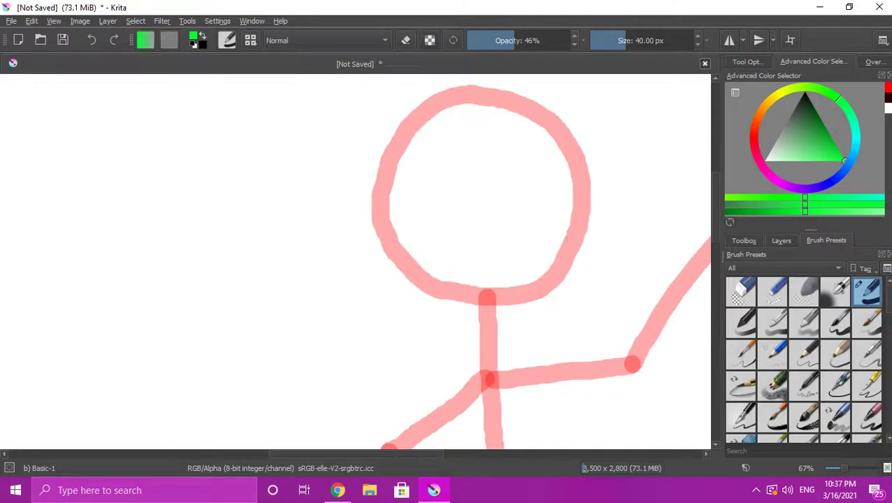
left_click(804, 188)
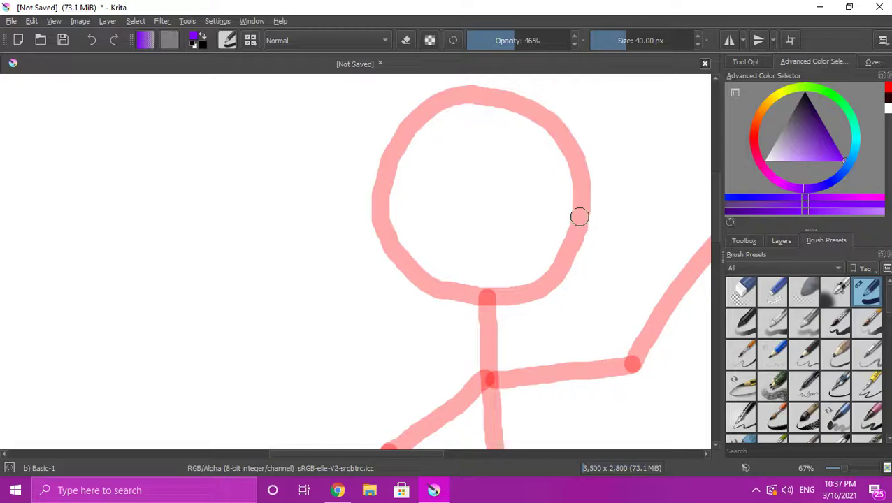
Draw a purple oval over the head's right edge, and undo the trial pointed ear and curved bands
mouse_move(583, 198)
left_mouse_down()
mouse_move(568, 214)
mouse_move(582, 258)
mouse_move(600, 249)
mouse_move(610, 208)
mouse_move(582, 199)
mouse_move(582, 186)
mouse_move(632, 100)
mouse_move(628, 188)
mouse_move(596, 233)
mouse_move(554, 205)
mouse_move(523, 201)
mouse_move(475, 200)
mouse_move(401, 235)
left_mouse_up()
scroll(613, 216, "down", 3)
scroll(597, 190, "up", 3)
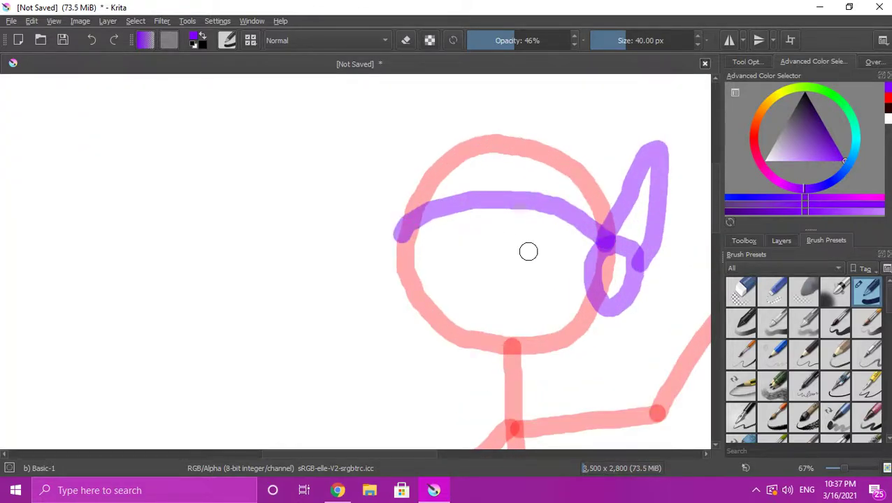
mouse_move(586, 265)
left_mouse_down()
mouse_move(470, 241)
mouse_move(388, 260)
left_mouse_up()
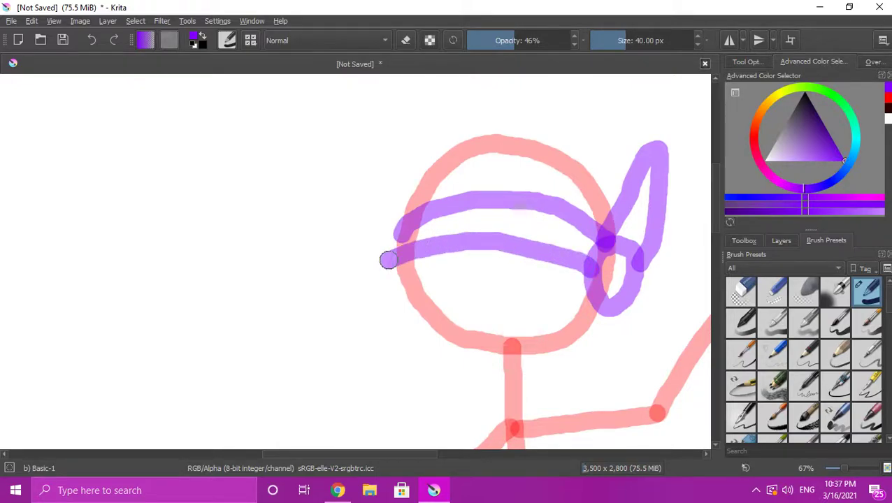
key("ctrl+z")
key("ctrl+z")
key("ctrl+z")
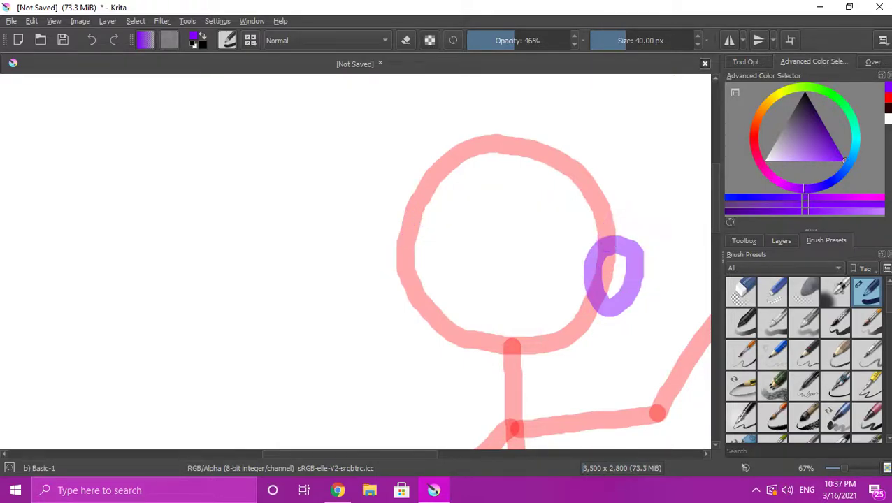
Draw a matching purple oval over the head's left edge and join both ovals with two curved brow bands
mouse_move(624, 243)
left_mouse_down()
mouse_move(587, 210)
mouse_move(491, 193)
mouse_move(415, 207)
mouse_move(396, 244)
left_mouse_up()
mouse_move(605, 258)
left_mouse_down()
mouse_move(544, 235)
mouse_move(472, 239)
mouse_move(418, 251)
mouse_move(406, 265)
mouse_move(412, 239)
mouse_move(397, 224)
mouse_move(381, 239)
mouse_move(378, 266)
mouse_move(398, 289)
left_mouse_up()
key("ctrl+z")
key("ctrl+z")
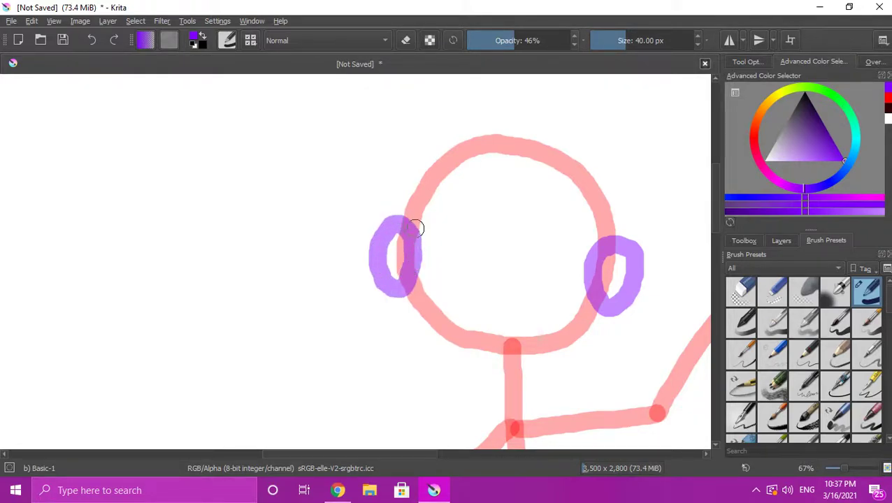
mouse_move(390, 221)
left_mouse_down()
mouse_move(423, 200)
mouse_move(500, 181)
mouse_move(574, 191)
mouse_move(615, 218)
mouse_move(628, 241)
mouse_move(600, 248)
mouse_move(538, 219)
mouse_move(499, 212)
mouse_move(443, 219)
left_mouse_up()
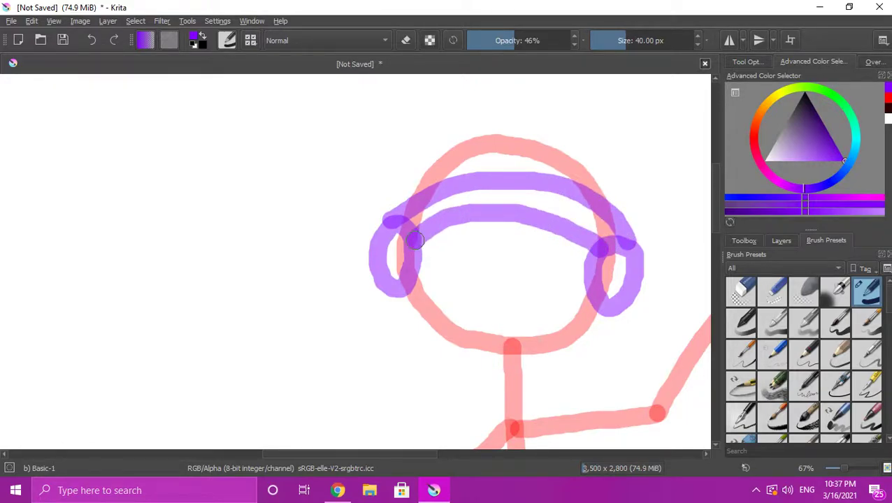
Draw a long tapering purple face outline from the two ovals down to a short chin line below the neck
scroll(500, 247, "down", 5)
scroll(510, 260, "up", 5)
left_click_drag(355, 241, 411, 390)
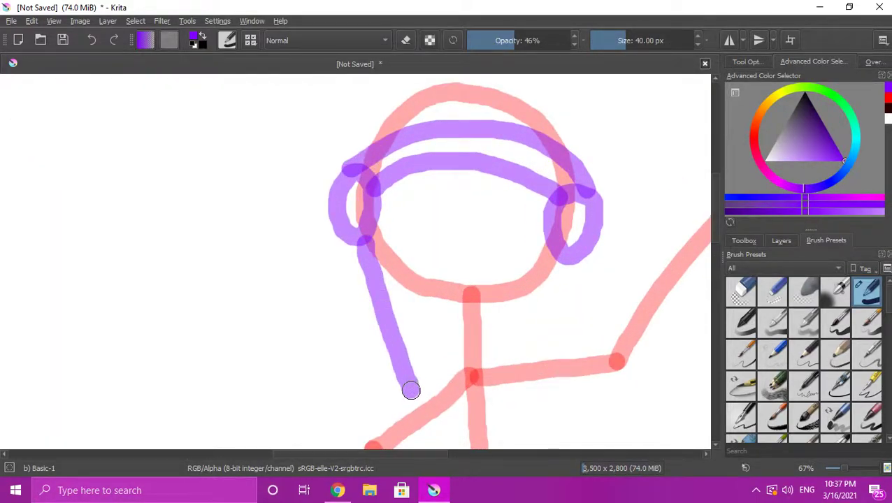
mouse_move(566, 258)
left_mouse_down()
mouse_move(532, 346)
mouse_move(495, 399)
left_mouse_up()
left_click_drag(415, 397, 474, 413)
Draw three purple guide lines down the face from the lower brow band, converging toward the chin
scroll(538, 343, "down", 3)
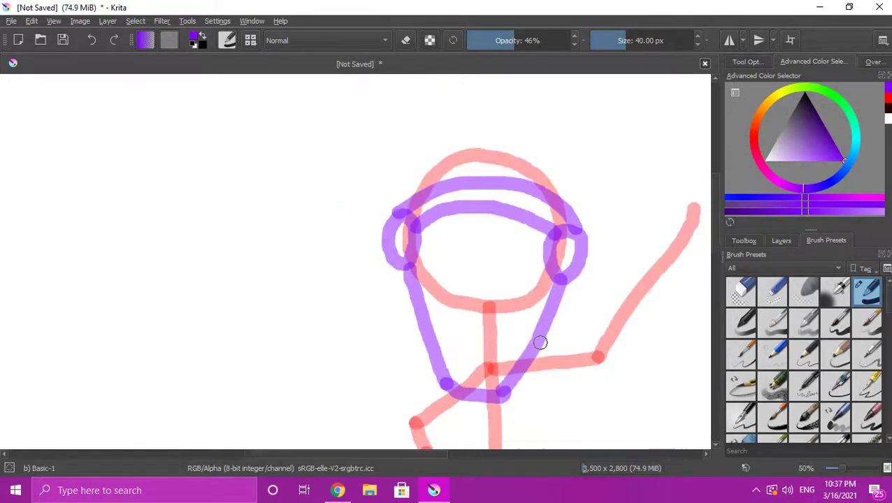
scroll(533, 326, "up", 2)
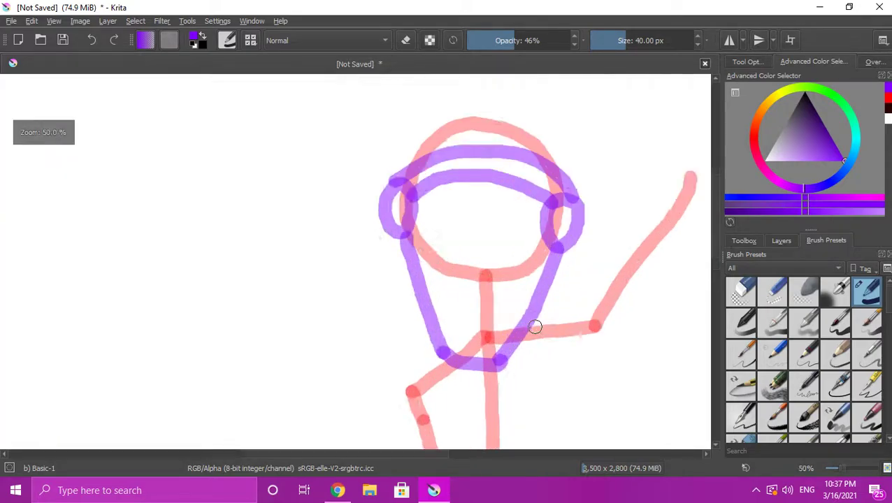
scroll(514, 285, "down", 2)
scroll(516, 293, "up", 2)
scroll(507, 260, "up", 1)
left_click_drag(456, 146, 457, 365)
scroll(536, 269, "down", 2)
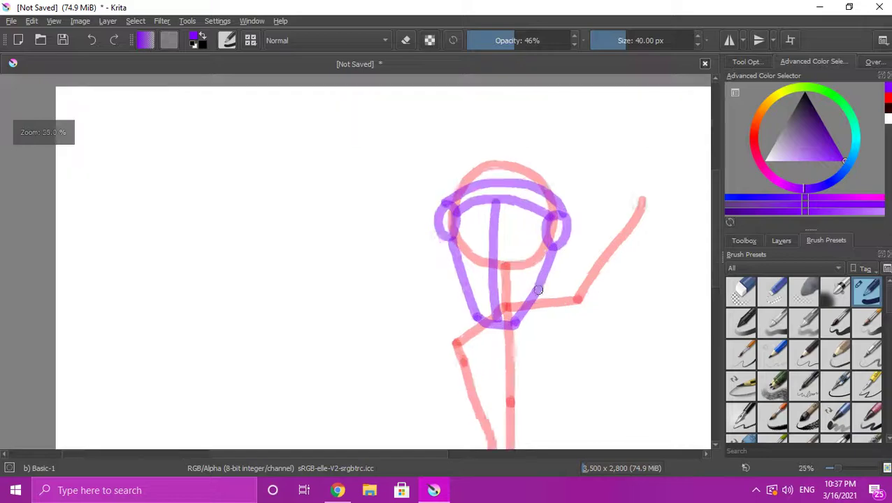
scroll(536, 262, "up", 1)
mouse_move(529, 172)
left_mouse_down()
mouse_move(504, 293)
mouse_move(483, 329)
left_mouse_up()
mouse_move(422, 170)
left_mouse_down()
mouse_move(439, 269)
mouse_move(455, 302)
left_mouse_up()
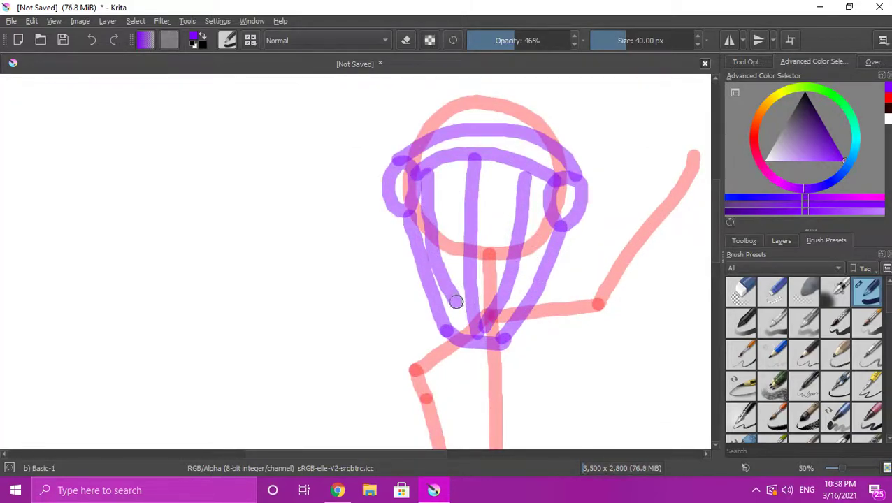
Draw a tall pointed purple ear above each oval on the sides of the head
scroll(473, 308, "down", 2)
scroll(526, 217, "up", 1)
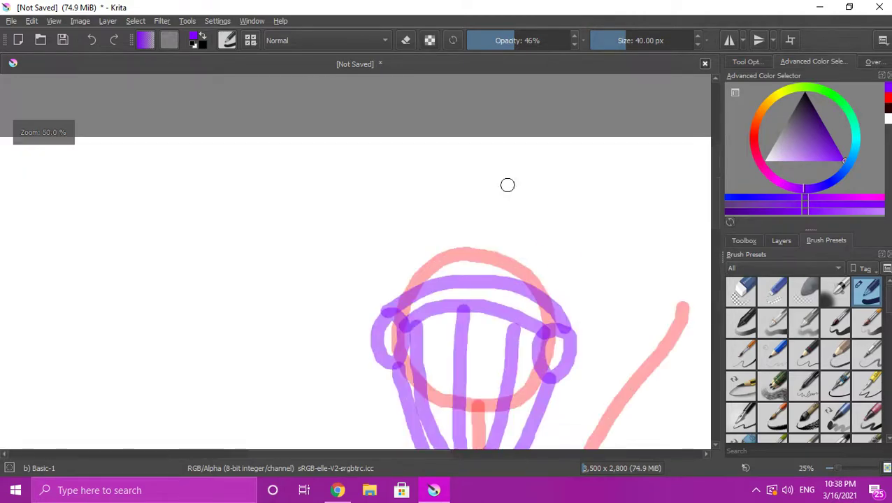
mouse_move(542, 323)
left_mouse_down()
mouse_move(578, 260)
mouse_move(572, 337)
left_mouse_up()
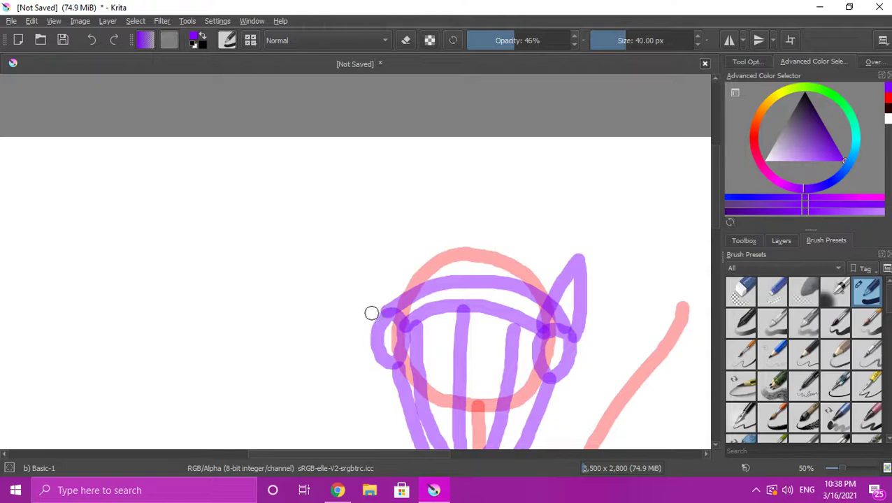
mouse_move(404, 286)
left_mouse_down()
mouse_move(388, 242)
mouse_move(378, 318)
left_mouse_up()
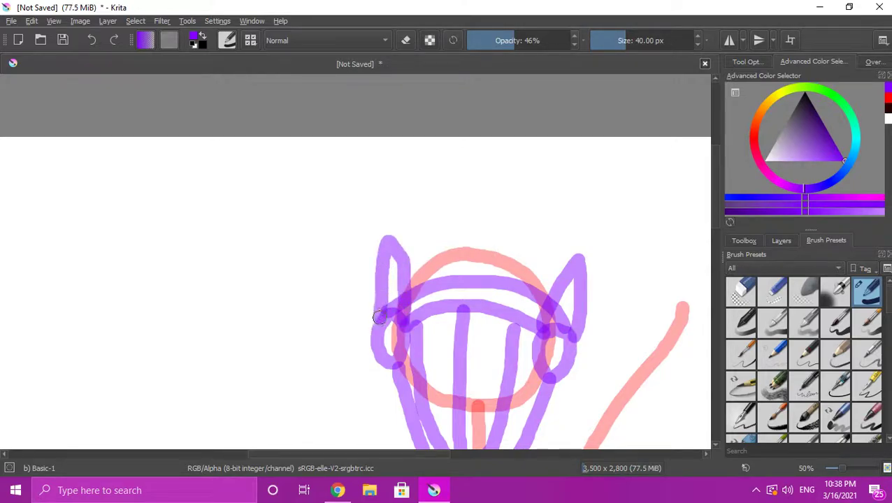
Replace the ear over the left oval with a smaller pointed one and draw two tall pointed ears on top of the head
scroll(398, 318, "up", 1)
key("ctrl+z")
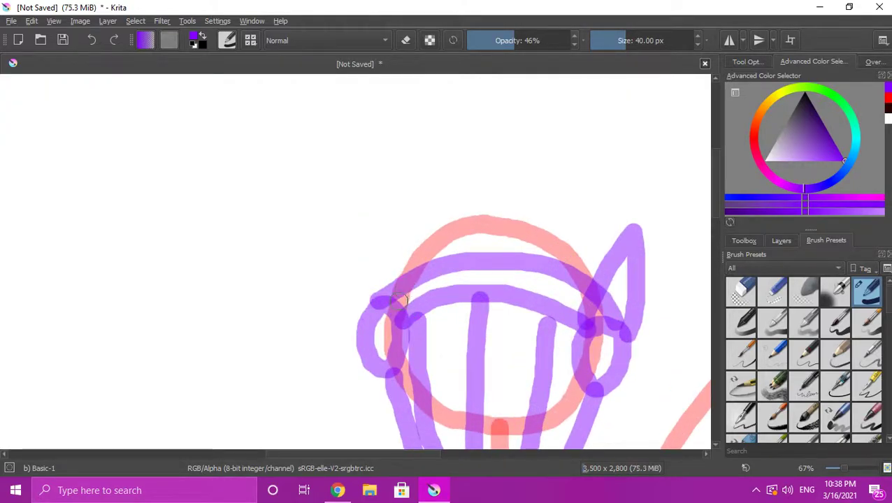
mouse_move(398, 301)
left_mouse_down()
mouse_move(367, 240)
mouse_move(356, 325)
mouse_move(374, 309)
mouse_move(398, 198)
mouse_move(425, 158)
mouse_move(475, 300)
mouse_move(461, 285)
mouse_move(511, 169)
mouse_move(536, 248)
left_mouse_up()
scroll(392, 302, "down", 1)
scroll(392, 303, "up", 2)
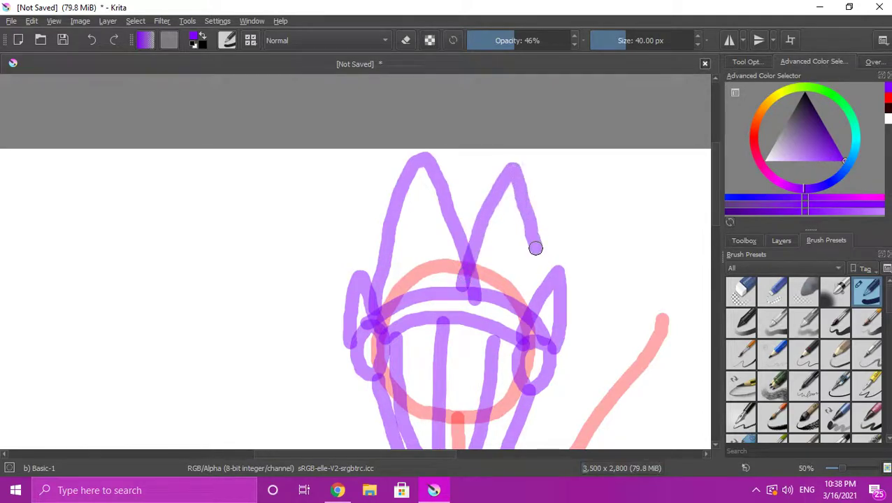
Draw a jagged purple fur outline hanging below the chin, running from the right oval around to the face's left side
scroll(542, 278, "down", 4)
scroll(544, 277, "up", 3)
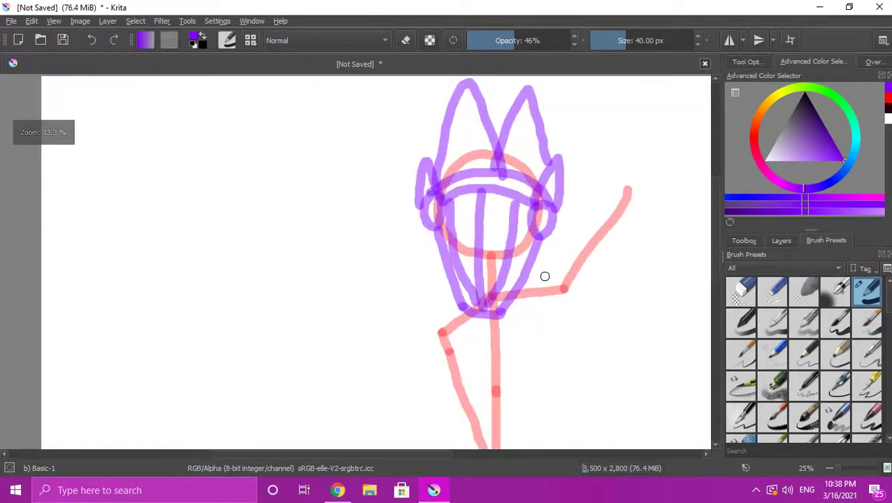
scroll(544, 271, "up", 2)
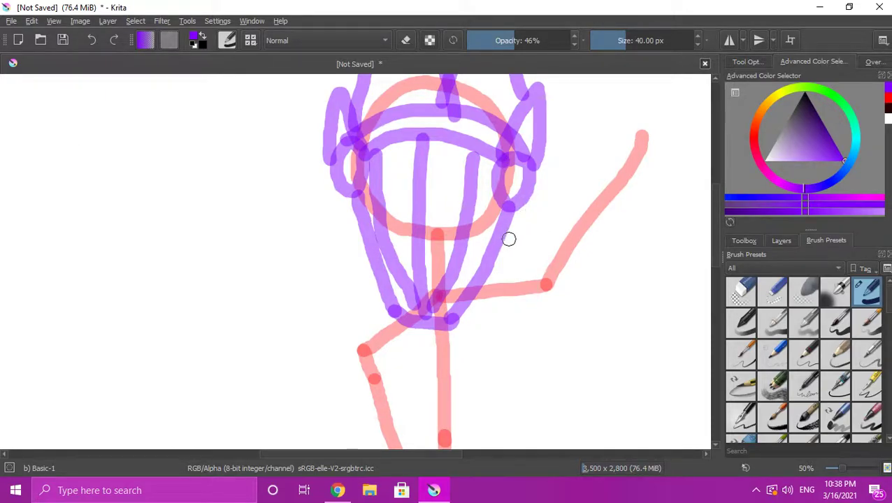
mouse_move(504, 224)
left_mouse_down()
mouse_move(505, 317)
mouse_move(500, 311)
mouse_move(490, 354)
mouse_move(482, 335)
mouse_move(464, 381)
mouse_move(457, 358)
mouse_move(432, 404)
mouse_move(409, 383)
mouse_move(391, 393)
mouse_move(373, 340)
mouse_move(358, 352)
mouse_move(343, 302)
mouse_move(338, 314)
mouse_move(342, 232)
left_mouse_up()
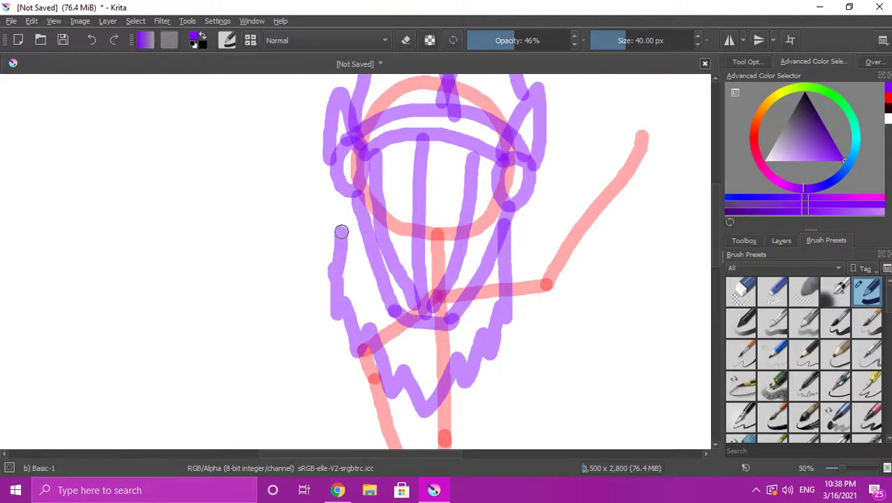
Draw the torso's left contour as a purple line curving in from the fur outline to the waist and out to the hip
scroll(398, 259, "down", 3)
scroll(419, 272, "up", 2)
scroll(433, 280, "down", 2)
scroll(411, 276, "up", 3)
mouse_move(333, 191)
left_mouse_down()
mouse_move(326, 296)
mouse_move(358, 435)
left_mouse_up()
scroll(358, 435, "down", 4)
scroll(384, 300, "up", 4)
mouse_move(384, 300)
left_mouse_down()
mouse_move(382, 338)
mouse_move(366, 374)
left_mouse_up()
scroll(400, 350, "down", 3)
scroll(517, 220, "up", 2)
mouse_move(514, 169)
left_mouse_down()
mouse_move(495, 221)
mouse_move(488, 318)
left_mouse_up()
scroll(499, 355, "down", 2)
scroll(503, 341, "up", 2)
key("ctrl+z")
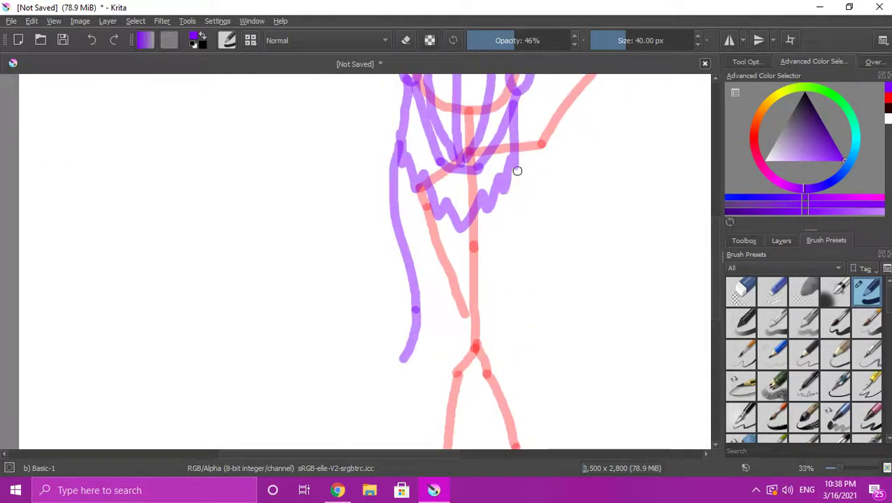
Draw the torso's right contour as a purple line curving from the fur outline down to the hip
left_click_drag(514, 179, 500, 258)
left_click_drag(505, 306, 520, 349)
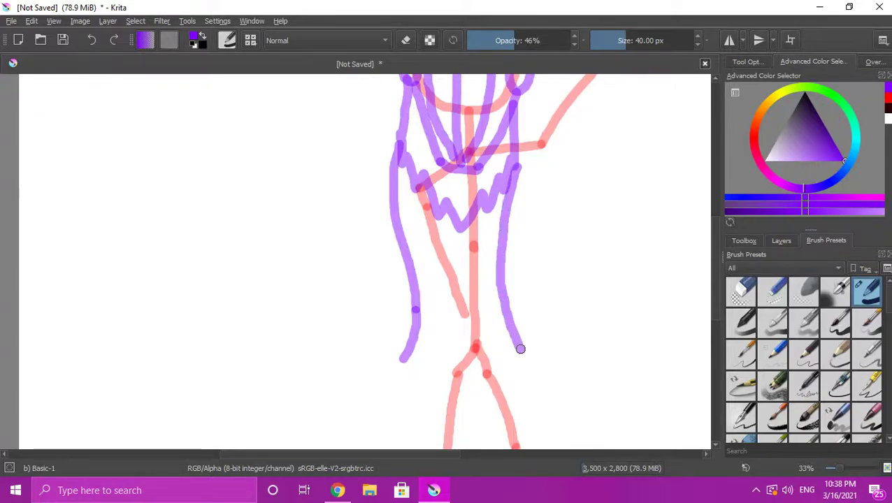
scroll(528, 347, "down", 2)
scroll(525, 350, "up", 2)
scroll(526, 350, "down", 2)
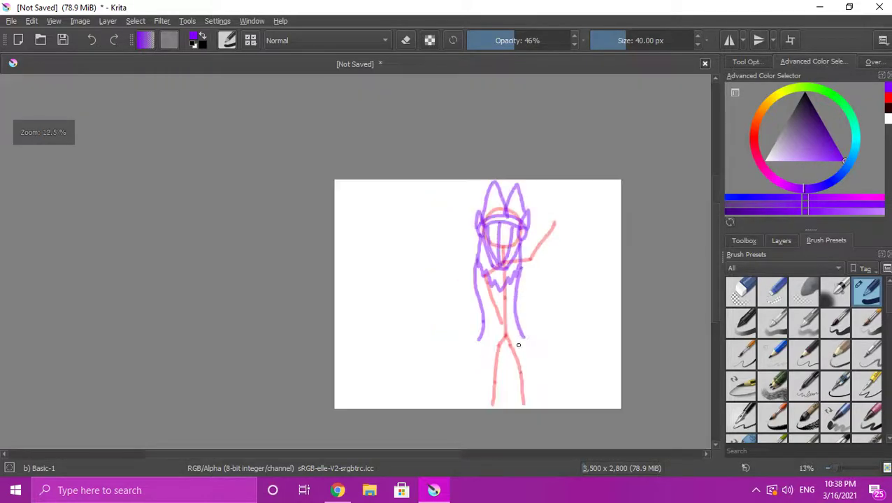
Join the two hip ends with a horizontal purple line and draw a V-shaped pelvis below it
scroll(517, 342, "up", 3)
mouse_move(313, 288)
left_mouse_down()
mouse_move(553, 282)
mouse_move(464, 402)
mouse_move(434, 390)
mouse_move(318, 295)
left_mouse_up()
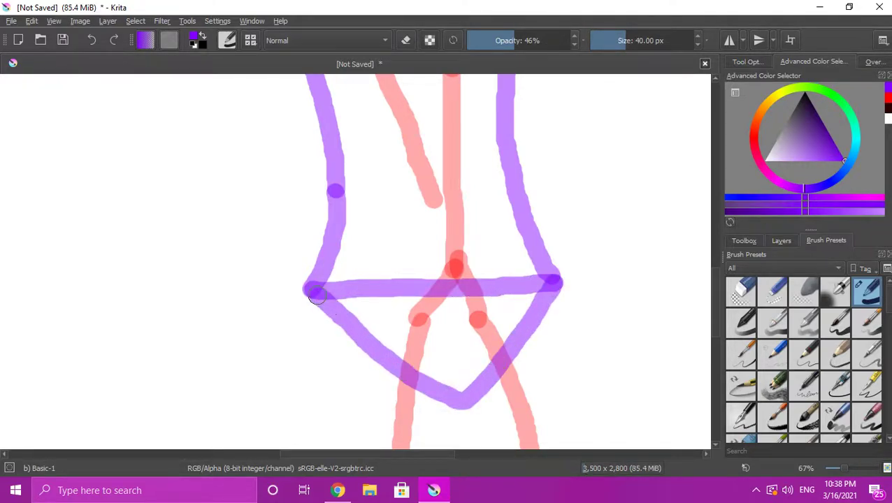
scroll(345, 300, "down", 6)
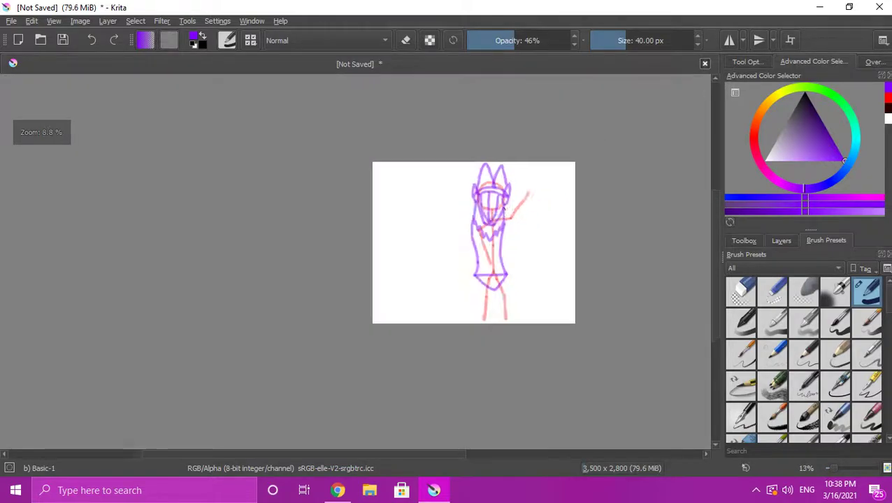
scroll(493, 208, "up", 3)
scroll(492, 208, "up", 2)
scroll(476, 251, "down", 4)
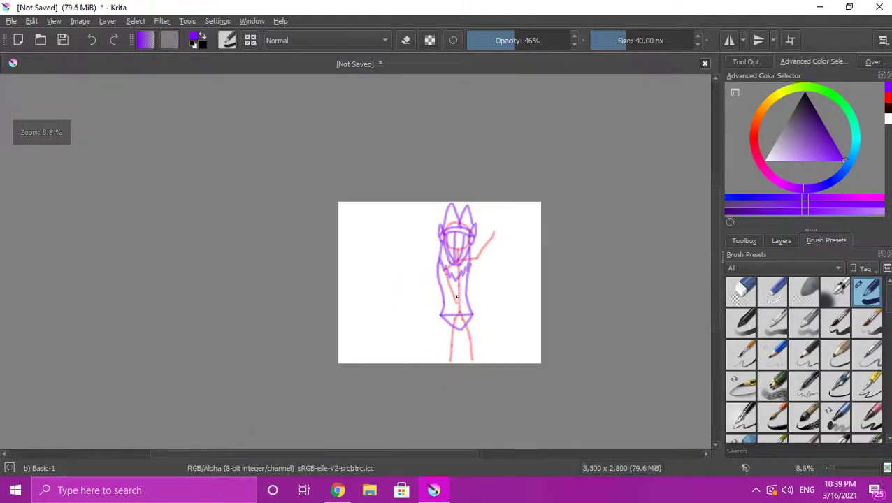
scroll(457, 296, "up", 3)
scroll(458, 296, "up", 2)
scroll(391, 226, "down", 4)
scroll(410, 322, "up", 4)
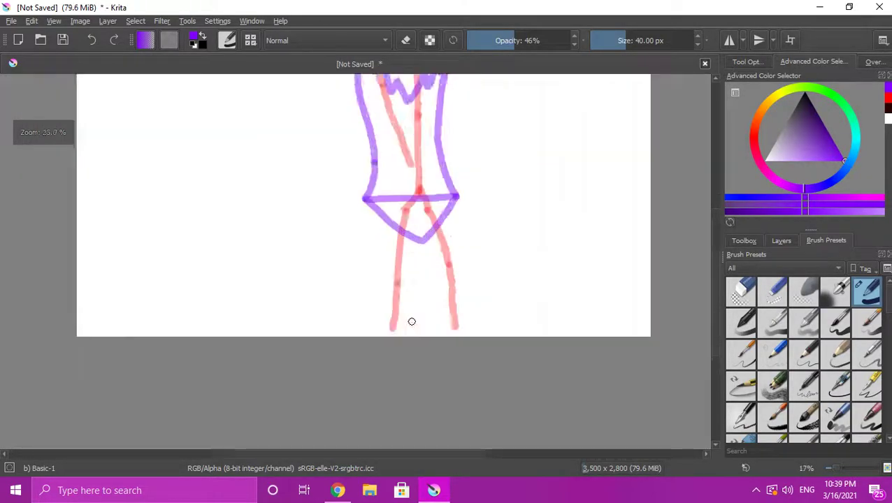
left_click_drag(422, 214, 386, 323)
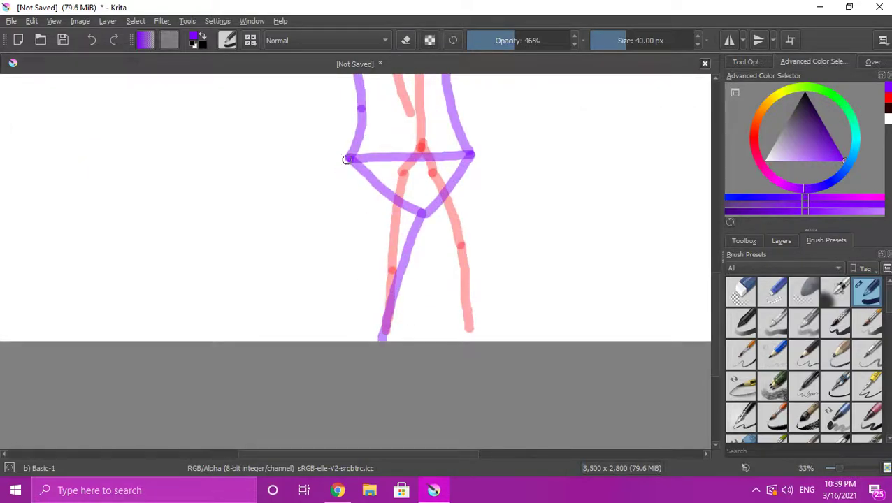
key("ctrl+z")
Try large rounded purple thigh loops from each hip corner around to the pelvis tip
mouse_move(331, 176)
left_mouse_down()
mouse_move(318, 236)
mouse_move(339, 272)
mouse_move(380, 277)
mouse_move(417, 260)
left_mouse_up()
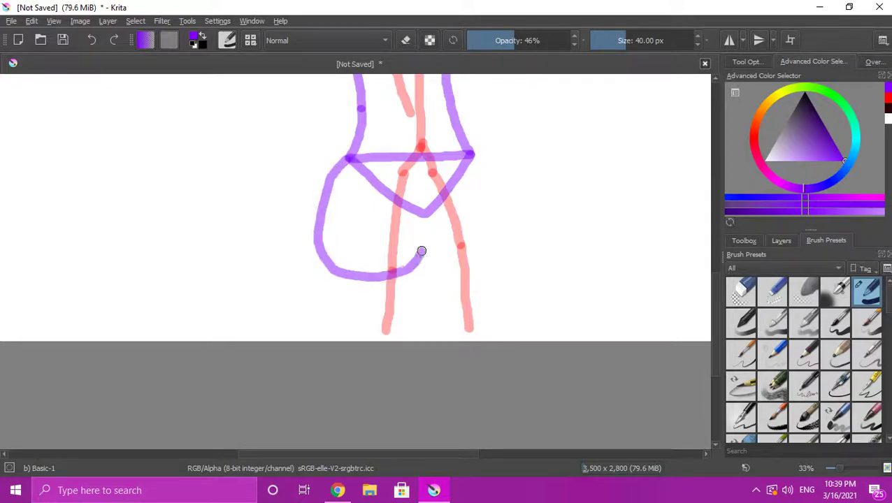
scroll(428, 221, "down", 2)
scroll(451, 198, "up", 3)
mouse_move(457, 160)
left_mouse_down()
mouse_move(493, 170)
mouse_move(509, 201)
mouse_move(520, 250)
mouse_move(514, 279)
left_mouse_up()
key("ctrl+z")
mouse_move(457, 161)
left_mouse_down()
mouse_move(484, 159)
mouse_move(534, 179)
mouse_move(546, 260)
mouse_move(529, 300)
left_mouse_up()
left_click_drag(473, 316, 392, 255)
scroll(447, 253, "down", 2)
scroll(452, 256, "up", 1)
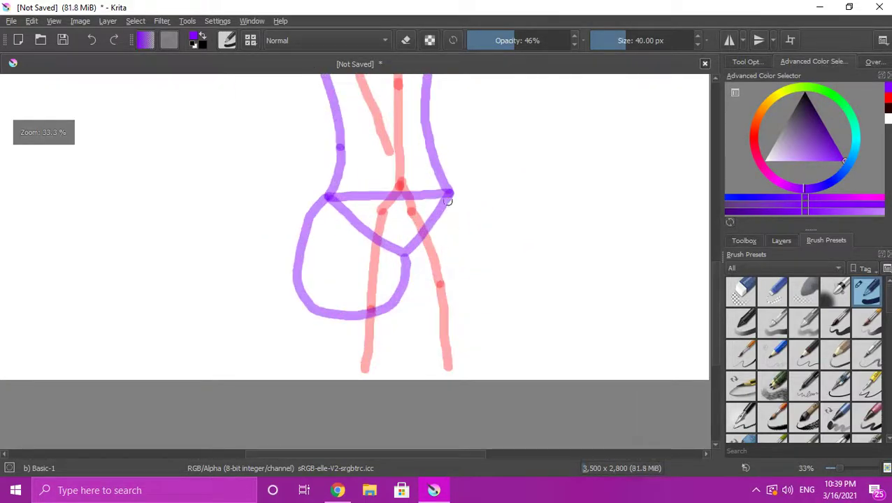
mouse_move(465, 198)
left_mouse_down()
mouse_move(497, 219)
mouse_move(510, 267)
left_mouse_up()
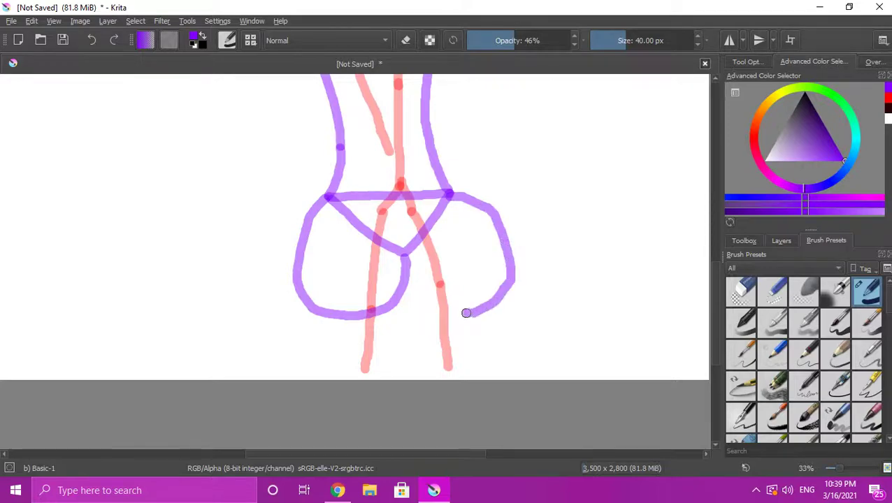
scroll(405, 256, "down", 4)
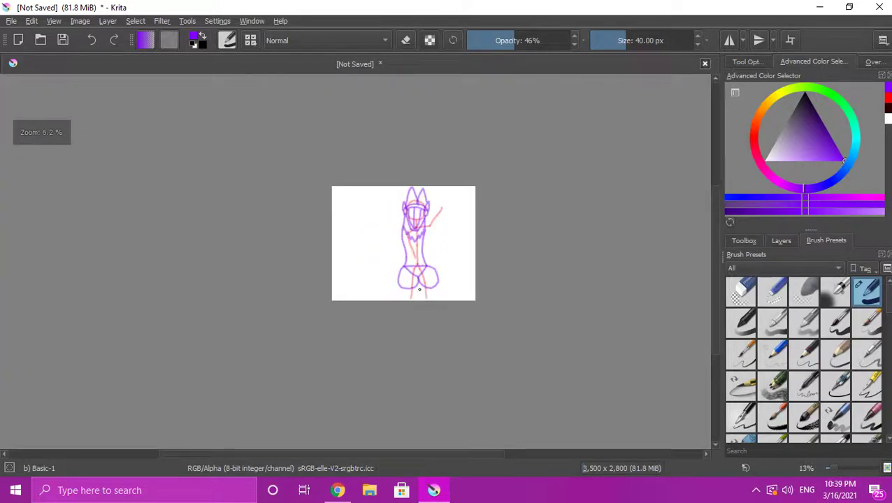
Try leg lines from the thigh loops down to the canvas's lower edge, and undo the lines and loops
scroll(398, 280, "up", 5)
left_click_drag(433, 238, 395, 350)
mouse_move(290, 208)
left_mouse_down()
mouse_move(271, 260)
mouse_move(269, 349)
left_mouse_up()
scroll(440, 310, "down", 2)
scroll(448, 314, "up", 2)
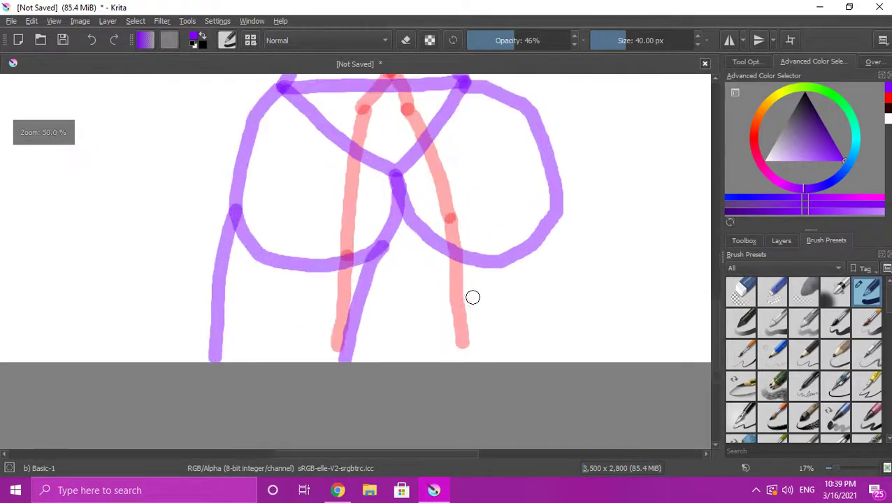
mouse_move(441, 248)
left_mouse_down()
mouse_move(434, 241)
mouse_move(429, 350)
left_mouse_up()
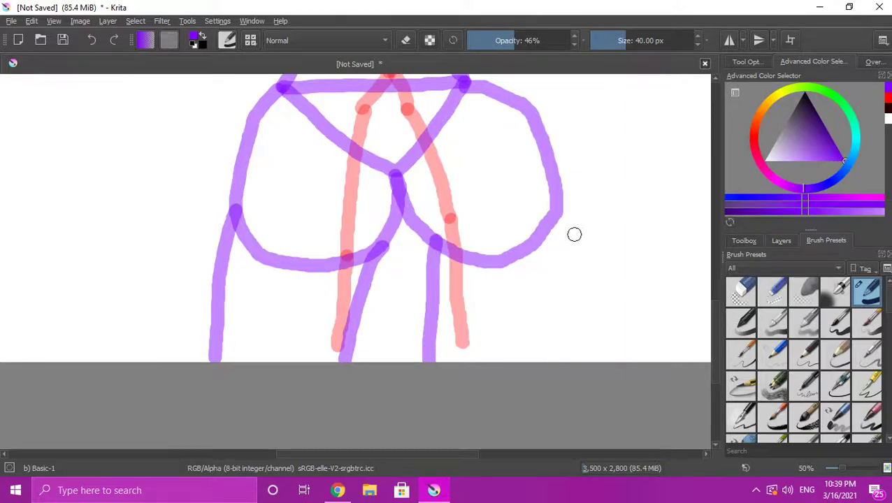
left_click_drag(556, 211, 537, 360)
scroll(523, 322, "down", 4)
scroll(524, 322, "up", 1)
scroll(518, 329, "down", 1)
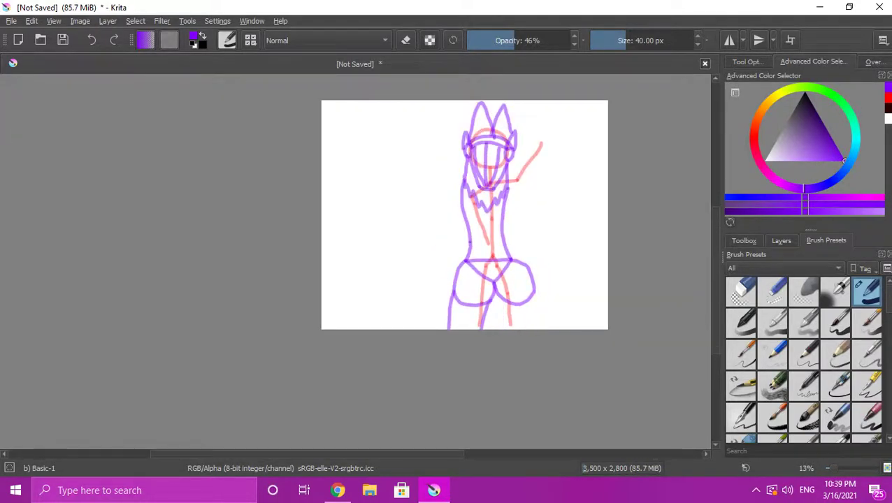
scroll(514, 325, "up", 4)
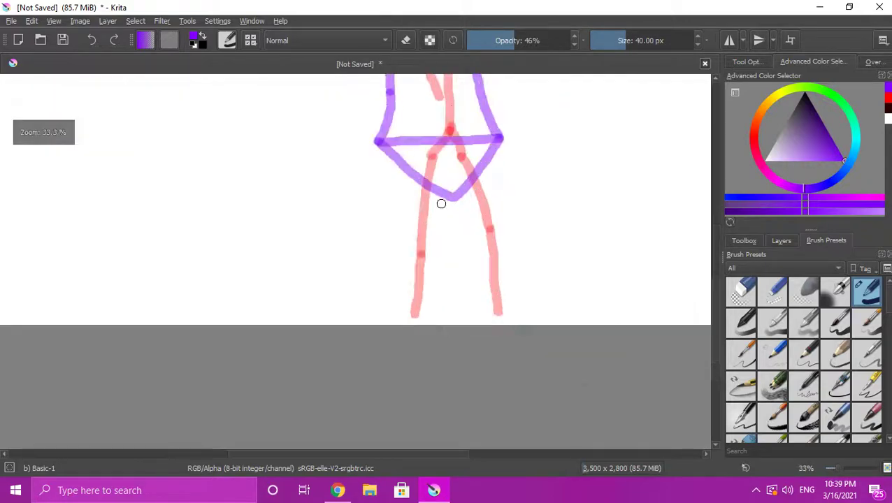
Draw inner and outer purple contours for both legs from the pelvis tip and hip corners down to the canvas edge
left_click_drag(443, 231, 429, 337)
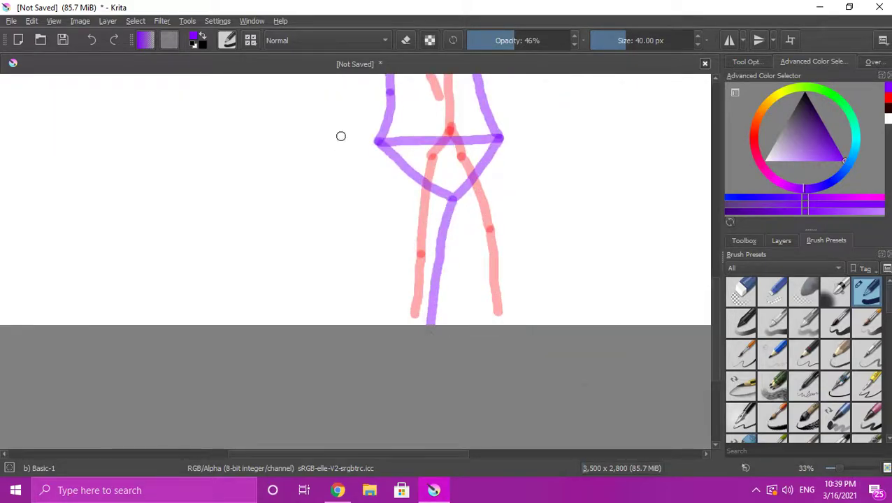
left_click_drag(360, 187, 355, 267)
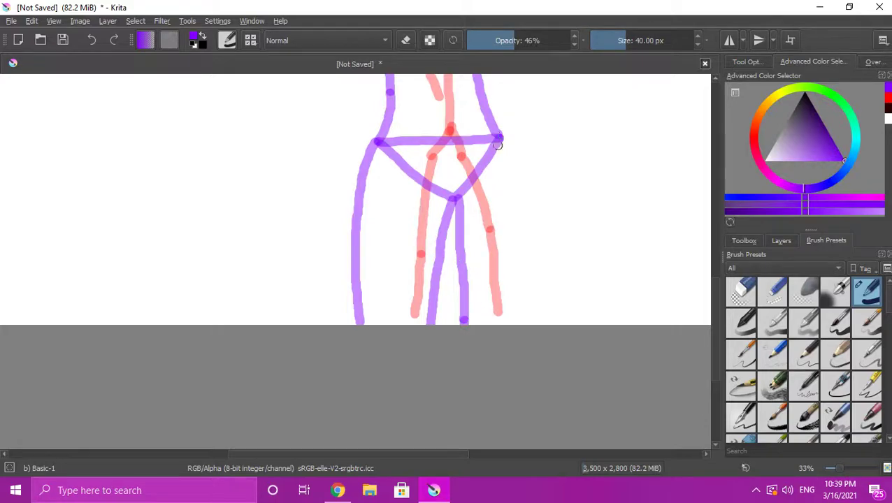
mouse_move(499, 142)
left_mouse_down()
mouse_move(526, 207)
mouse_move(534, 280)
left_mouse_up()
left_click_drag(535, 316, 534, 324)
scroll(531, 307, "down", 4)
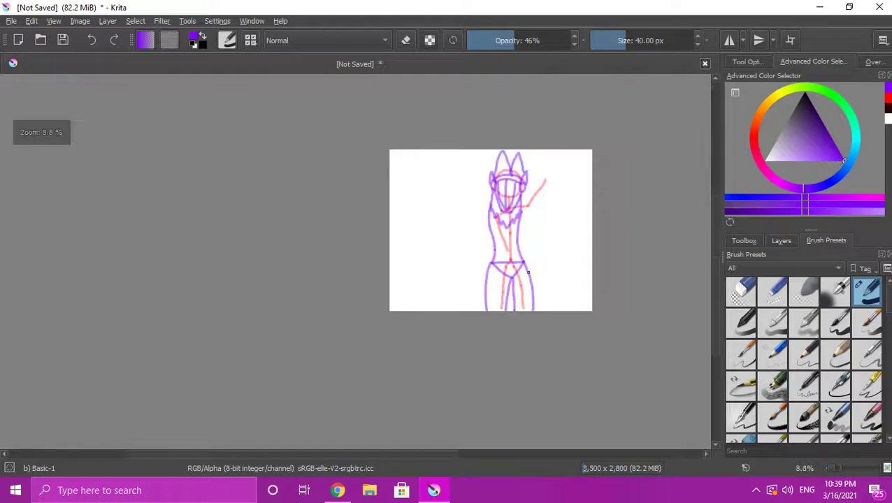
Draw a slightly curved purple band line across each leg near the canvas's lower edge
scroll(513, 258, "up", 2)
scroll(505, 296, "up", 4)
mouse_move(514, 362)
left_mouse_down()
mouse_move(466, 368)
mouse_move(408, 360)
mouse_move(377, 345)
left_mouse_up()
scroll(376, 336, "down", 4)
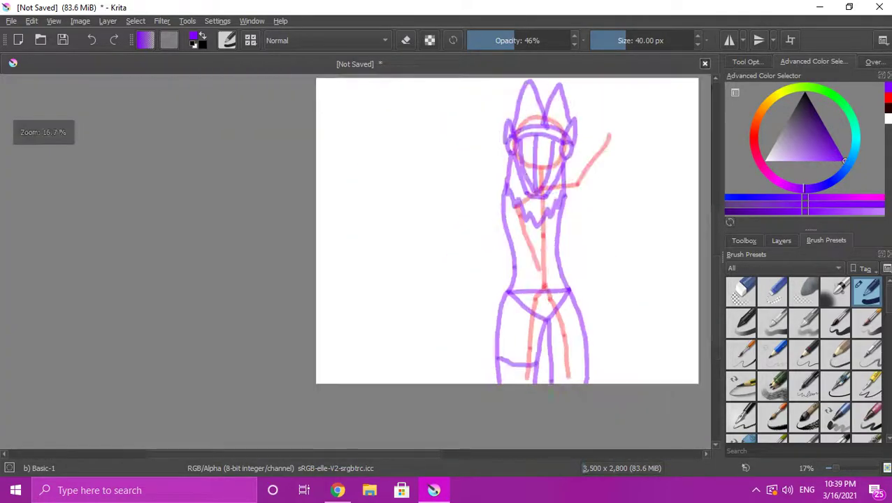
scroll(486, 293, "up", 4)
left_click_drag(450, 265, 594, 225)
scroll(594, 225, "down", 6)
scroll(528, 210, "up", 2)
scroll(528, 210, "down", 3)
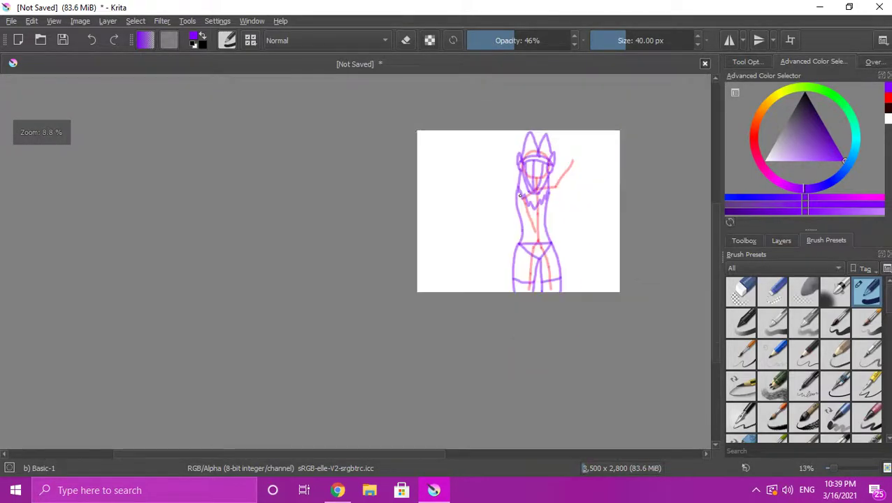
Draw a boxy purple upper-arm shape extending outward from the left shoulder and back toward the torso
scroll(506, 200, "up", 4)
scroll(505, 251, "down", 2)
scroll(505, 251, "down", 2)
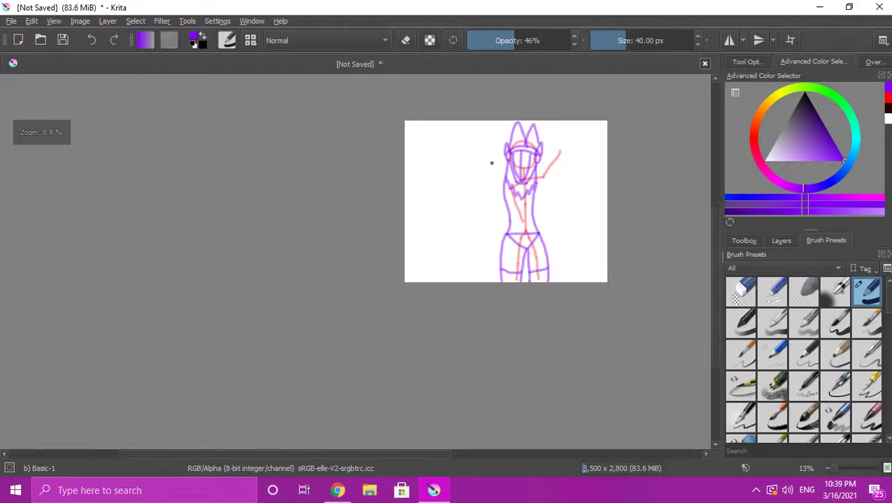
scroll(492, 163, "up", 7)
scroll(526, 219, "down", 3)
scroll(537, 177, "up", 2)
mouse_move(539, 170)
left_mouse_down()
mouse_move(439, 214)
mouse_move(434, 257)
mouse_move(441, 309)
mouse_move(453, 322)
mouse_move(526, 316)
left_mouse_up()
scroll(526, 316, "down", 3)
scroll(594, 307, "up", 3)
Try a boxy purple upper-arm shape extending from the right end of the fur outline
scroll(617, 302, "up", 2)
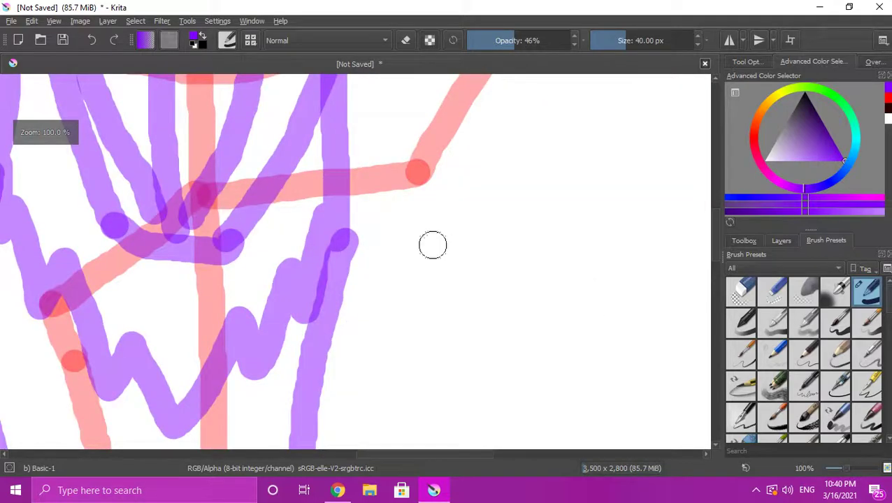
mouse_move(355, 231)
left_mouse_down()
mouse_move(535, 302)
mouse_move(601, 377)
mouse_move(607, 445)
mouse_move(380, 400)
mouse_move(328, 367)
left_mouse_up()
scroll(390, 354, "down", 4)
scroll(392, 395, "up", 2)
scroll(393, 390, "up", 2)
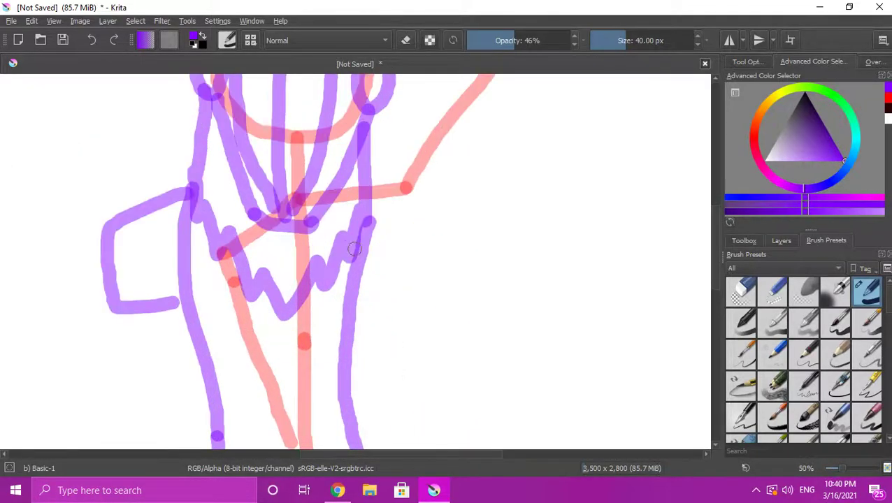
mouse_move(382, 225)
left_mouse_down()
mouse_move(444, 296)
mouse_move(436, 363)
mouse_move(364, 355)
left_mouse_up()
scroll(365, 356, "down", 4)
scroll(402, 343, "up", 1)
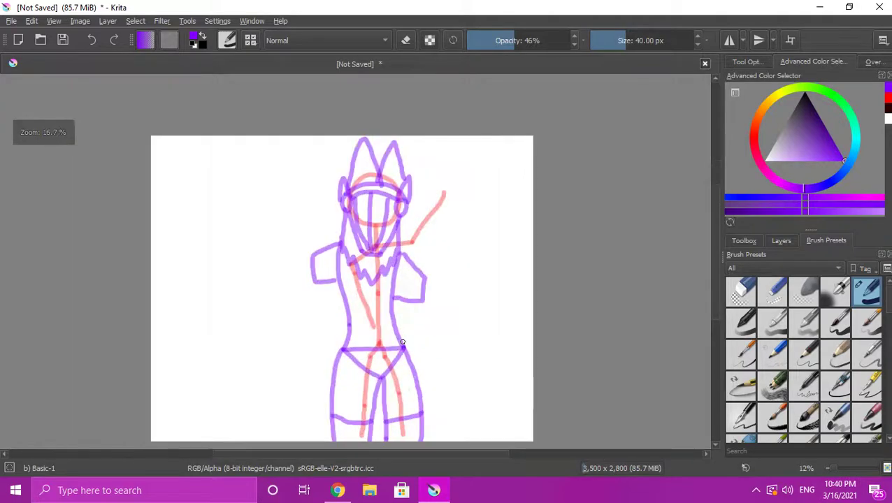
Try a purple shoulder line sloping outward from the torso's right side beneath the red raised arm
scroll(414, 280, "up", 2)
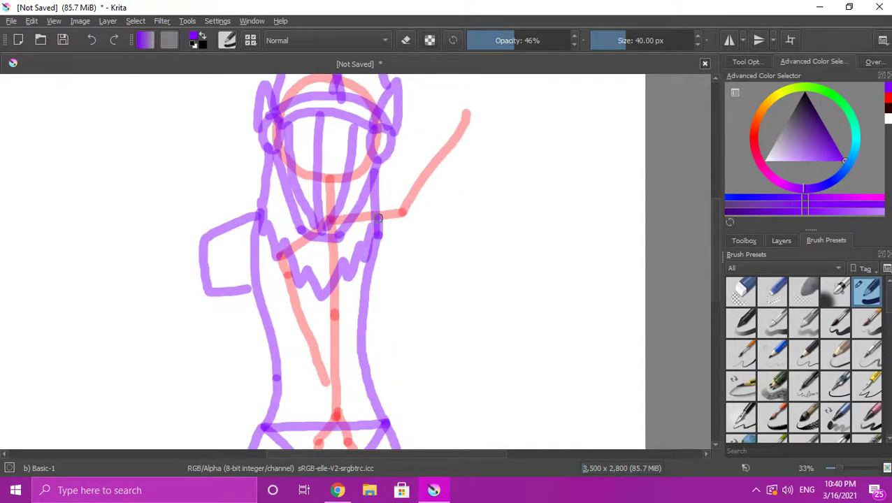
left_click_drag(423, 219, 478, 259)
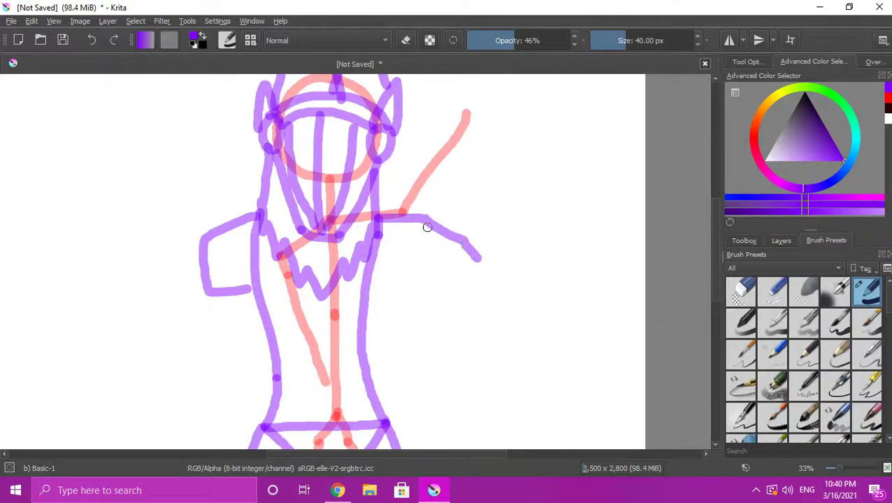
key("ctrl+z")
scroll(416, 221, "up", 1)
mouse_move(367, 215)
left_mouse_down()
mouse_move(430, 253)
mouse_move(439, 321)
mouse_move(352, 294)
left_mouse_up()
scroll(377, 294, "down", 1)
scroll(380, 324, "down", 1)
scroll(374, 292, "up", 2)
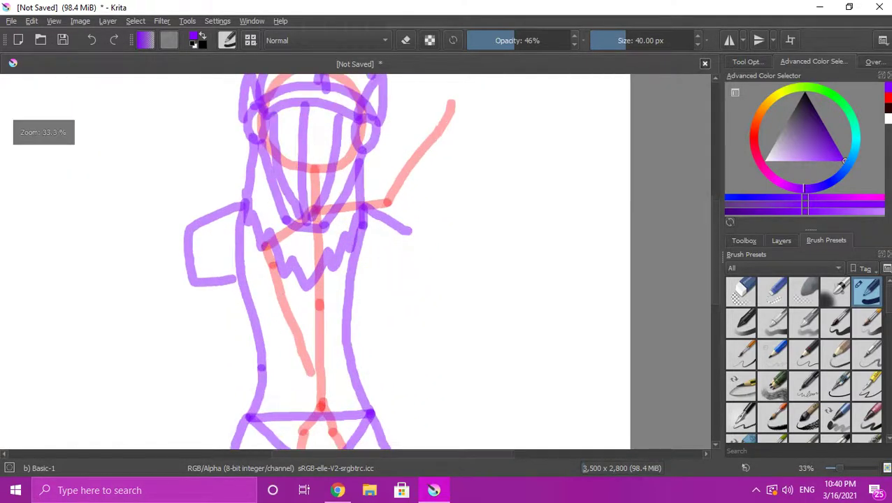
Draw a purple right shoulder sloping outward, a vertical outer edge and a lower line back to the torso
mouse_move(361, 197)
left_mouse_down()
mouse_move(399, 202)
mouse_move(450, 240)
mouse_move(449, 295)
left_mouse_up()
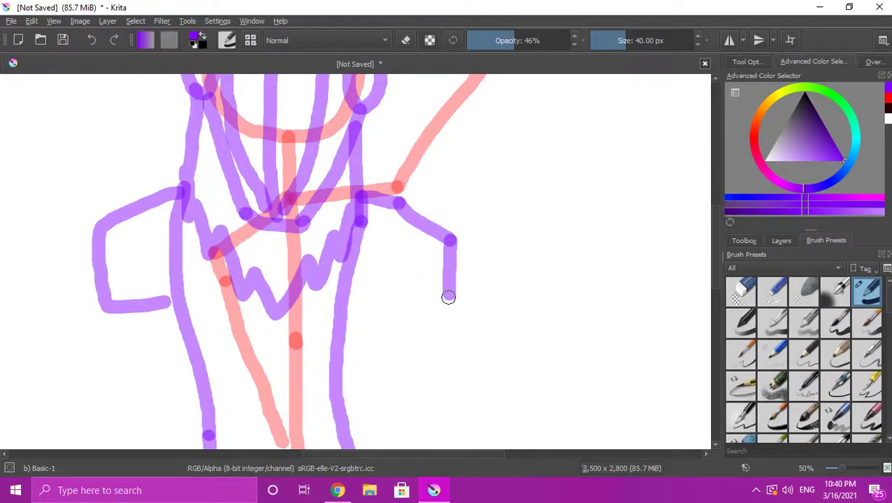
left_click_drag(448, 316, 359, 306)
scroll(374, 285, "down", 4)
scroll(374, 323, "up", 2)
scroll(280, 293, "down", 2)
scroll(276, 294, "up", 2)
scroll(374, 256, "up", 1)
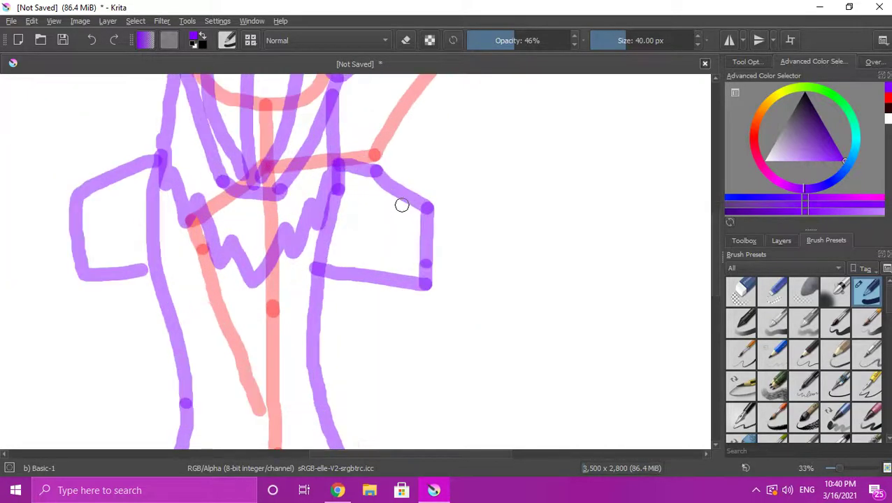
Draw a vertical cuff line inside the right sleeve's outer edge and a curved upper-arm line from the sleeve down to the right hip
left_click_drag(409, 200, 409, 264)
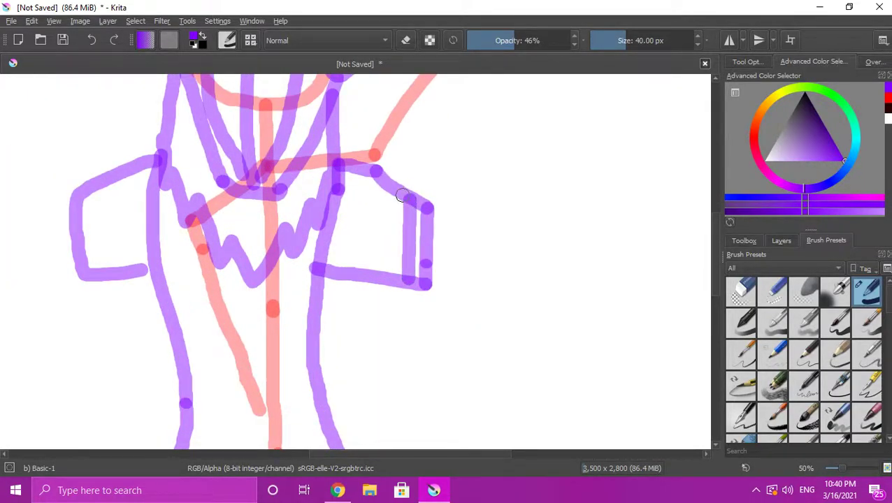
scroll(395, 302, "down", 3)
scroll(382, 349, "up", 3)
scroll(384, 254, "down", 2)
scroll(388, 283, "up", 2)
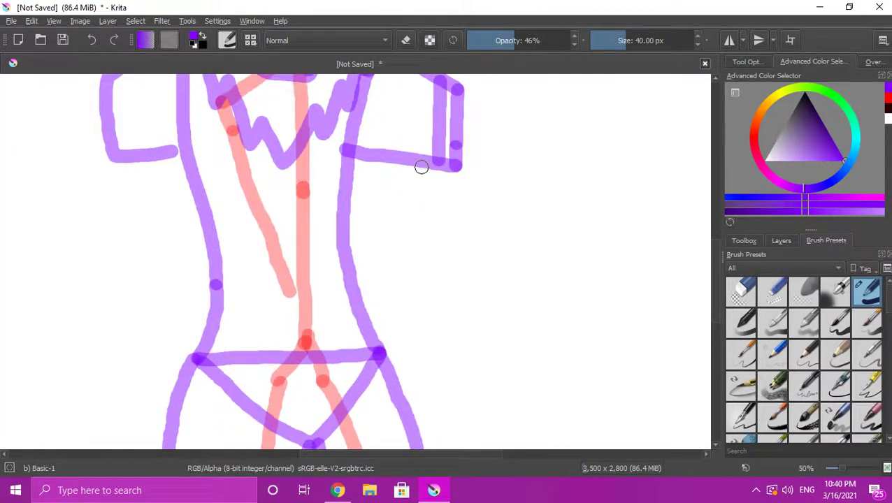
mouse_move(422, 165)
left_mouse_down()
mouse_move(405, 269)
mouse_move(378, 328)
left_mouse_up()
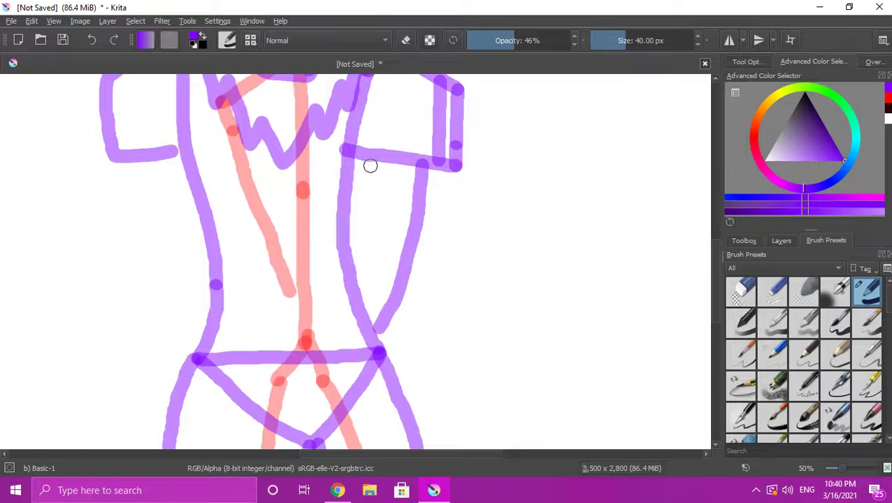
Draw the left upper arm hanging below its sleeve, with a straight outer side, closed lower end and curved inner side
scroll(360, 161, "down", 3)
scroll(308, 191, "up", 2)
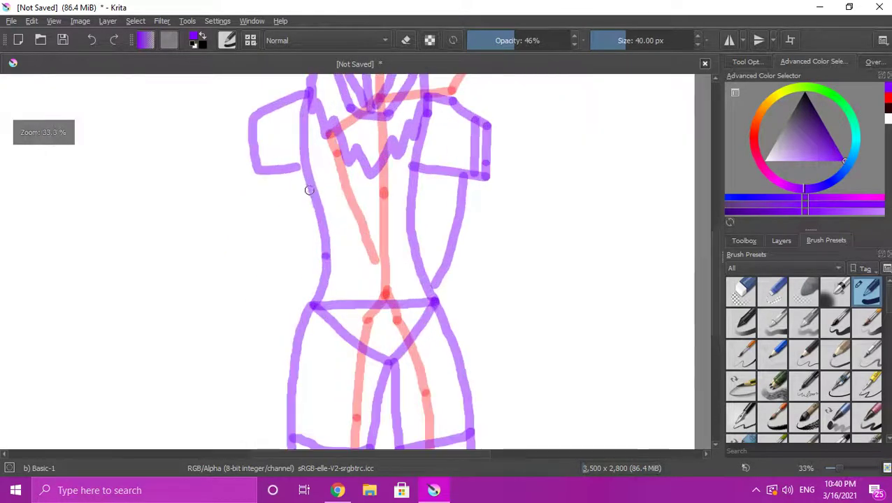
scroll(283, 176, "down", 3)
scroll(283, 177, "up", 2)
left_click_drag(278, 162, 267, 294)
scroll(267, 295, "down", 2)
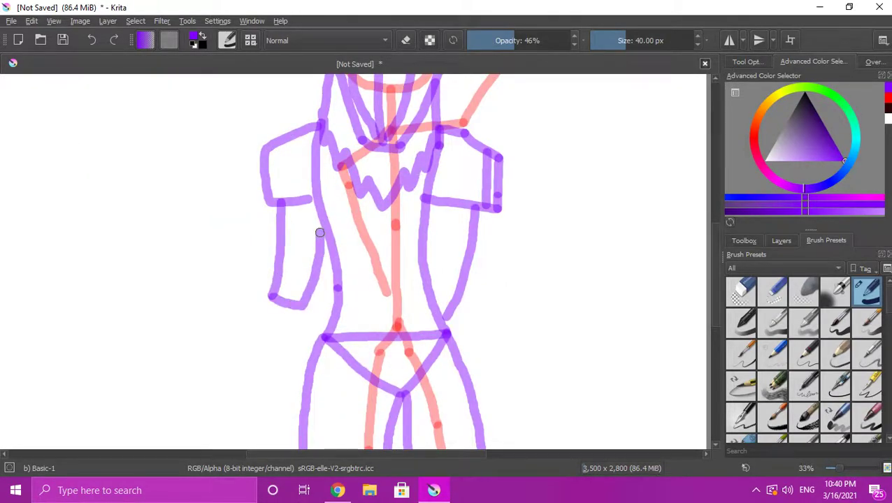
Draw a rounded elbow joint around the lower end of the left upper arm
scroll(321, 237, "down", 1)
scroll(283, 289, "up", 4)
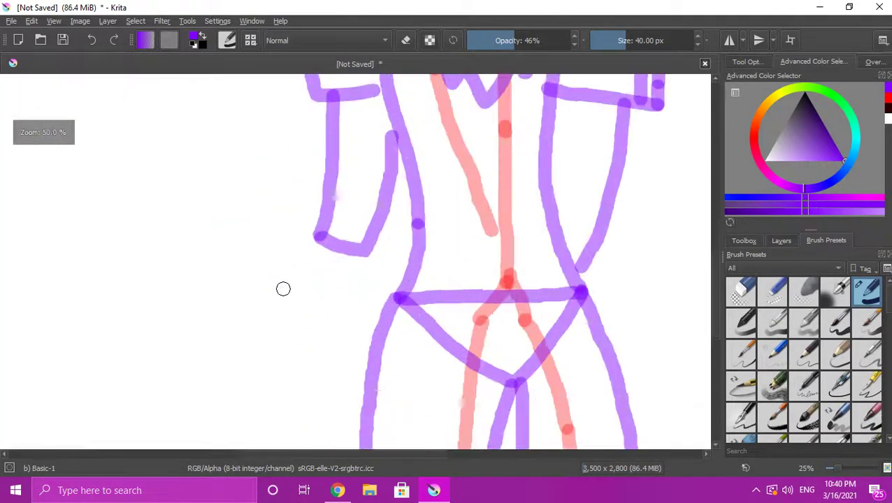
mouse_move(330, 213)
left_mouse_down()
mouse_move(316, 240)
mouse_move(317, 278)
mouse_move(337, 295)
mouse_move(379, 296)
mouse_move(404, 277)
mouse_move(406, 212)
left_mouse_up()
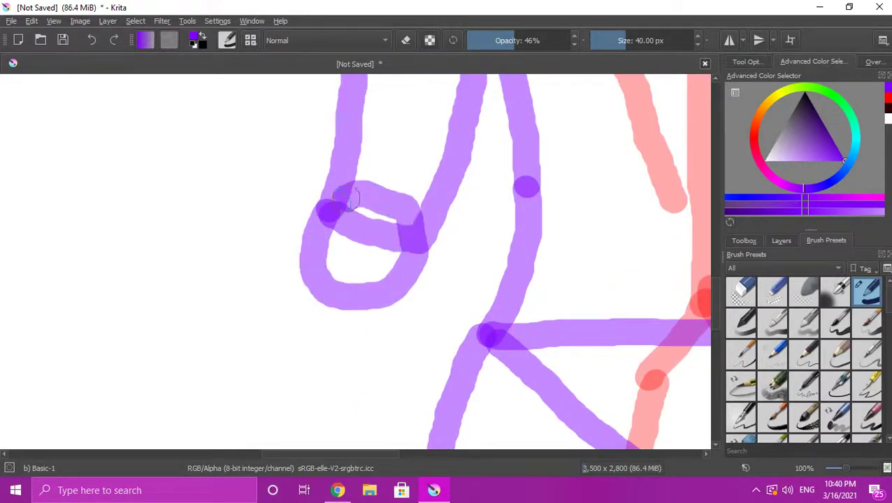
scroll(316, 234, "down", 6)
scroll(316, 234, "up", 6)
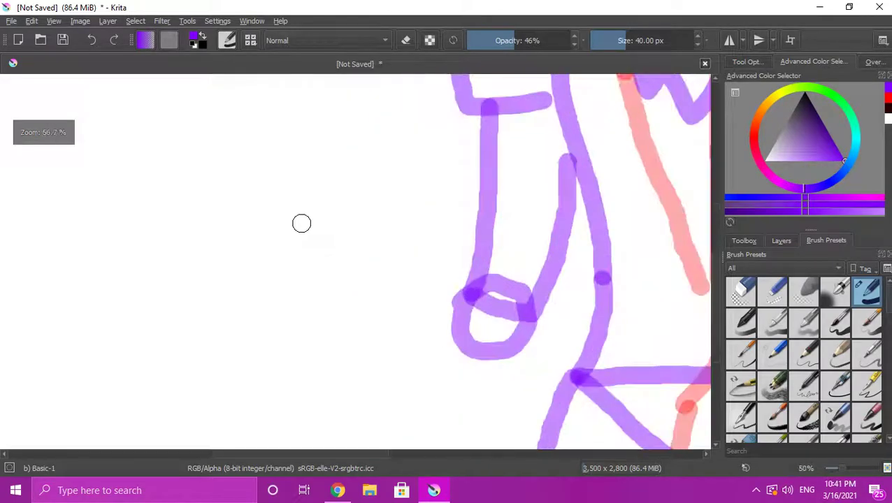
Try two forearm lines running up and outward from the left elbow joint
left_click_drag(474, 288, 320, 176)
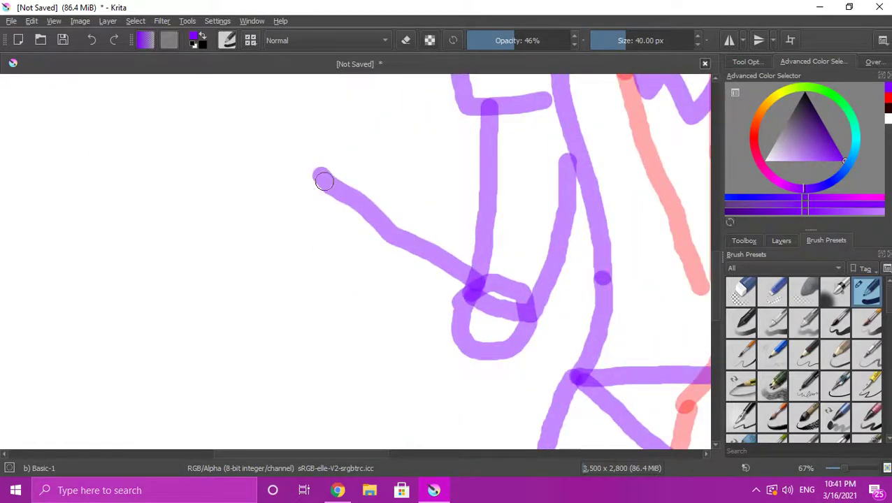
left_click_drag(479, 351, 303, 253)
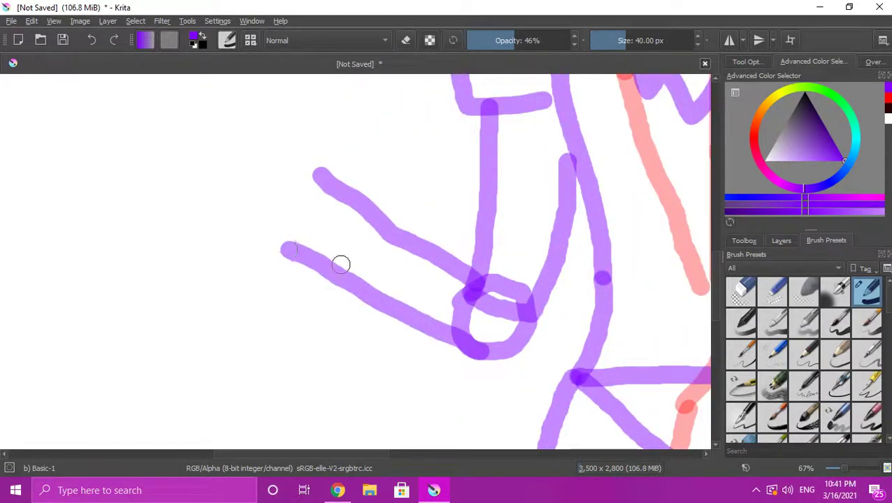
key("ctrl+z")
key("ctrl+z")
Draw the left forearm as two lines angled up and outward from the elbow, closed with a small rounded wrist joint
left_click_drag(502, 280, 330, 190)
mouse_move(476, 350)
left_mouse_down()
mouse_move(423, 329)
mouse_move(279, 233)
left_mouse_up()
scroll(390, 270, "down", 2)
scroll(390, 269, "up", 2)
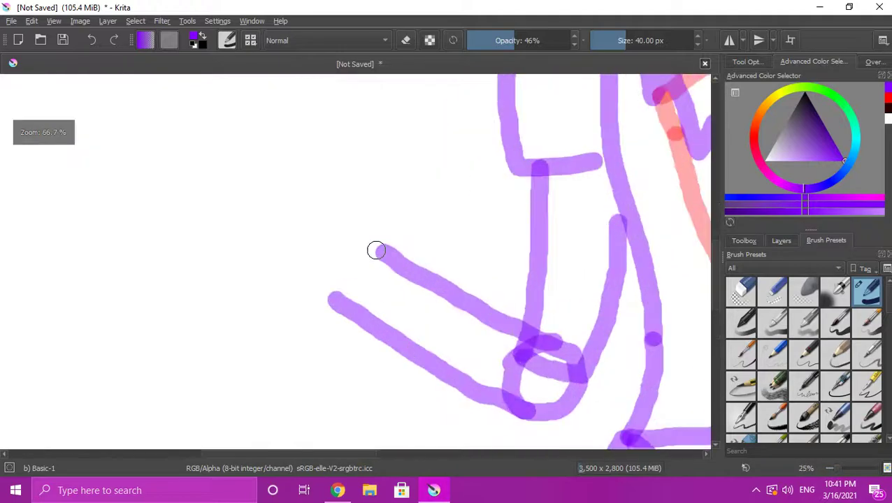
mouse_move(339, 296)
left_mouse_down()
mouse_move(381, 292)
mouse_move(379, 256)
mouse_move(344, 237)
mouse_move(318, 249)
mouse_move(314, 282)
mouse_move(339, 297)
left_mouse_up()
scroll(385, 283, "down", 5)
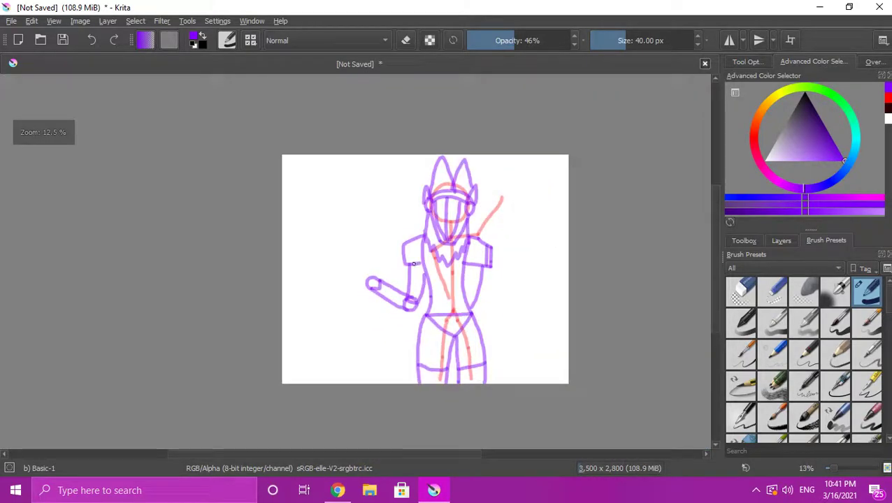
Examine the whole figure's proportions with the left forearm in place
scroll(417, 263, "down", 1)
scroll(446, 267, "up", 2)
scroll(442, 266, "down", 3)
scroll(447, 234, "up", 3)
scroll(448, 236, "up", 1)
scroll(448, 227, "down", 3)
scroll(458, 251, "up", 1)
scroll(462, 258, "down", 1)
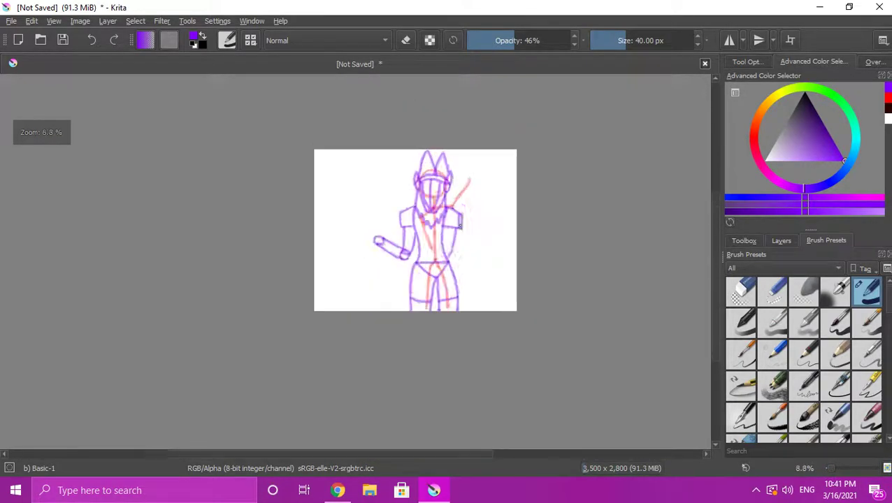
Draw a large purple oval over the centre of the hips as the base of the tail
scroll(460, 225, "up", 5)
scroll(448, 183, "down", 2)
scroll(476, 197, "up", 2)
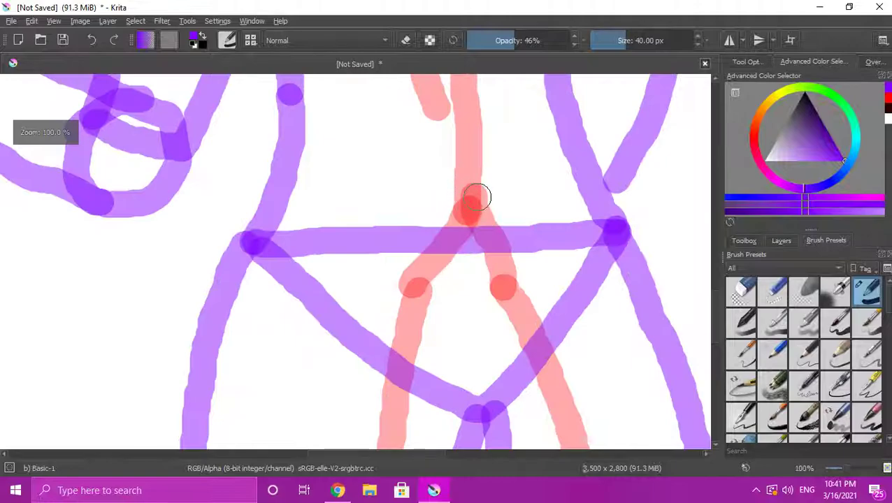
mouse_move(456, 157)
left_mouse_down()
mouse_move(356, 281)
mouse_move(412, 361)
mouse_move(493, 337)
mouse_move(542, 234)
mouse_move(490, 172)
mouse_move(473, 167)
mouse_move(479, 198)
left_mouse_up()
key("ctrl+z")
mouse_move(454, 108)
left_mouse_down()
mouse_move(360, 187)
mouse_move(359, 316)
mouse_move(418, 363)
mouse_move(495, 359)
mouse_move(525, 306)
mouse_move(539, 236)
mouse_move(520, 181)
mouse_move(457, 119)
mouse_move(379, 234)
mouse_move(370, 336)
mouse_move(404, 379)
mouse_move(471, 355)
mouse_move(518, 292)
left_mouse_up()
Draw a second rounded tail segment overlapping the hip oval and reaching down over the left thigh
scroll(458, 179, "down", 4)
scroll(444, 244, "up", 3)
scroll(517, 292, "down", 4)
scroll(518, 336, "up", 2)
mouse_move(475, 201)
left_mouse_down()
mouse_move(441, 235)
mouse_move(430, 291)
mouse_move(490, 285)
left_mouse_up()
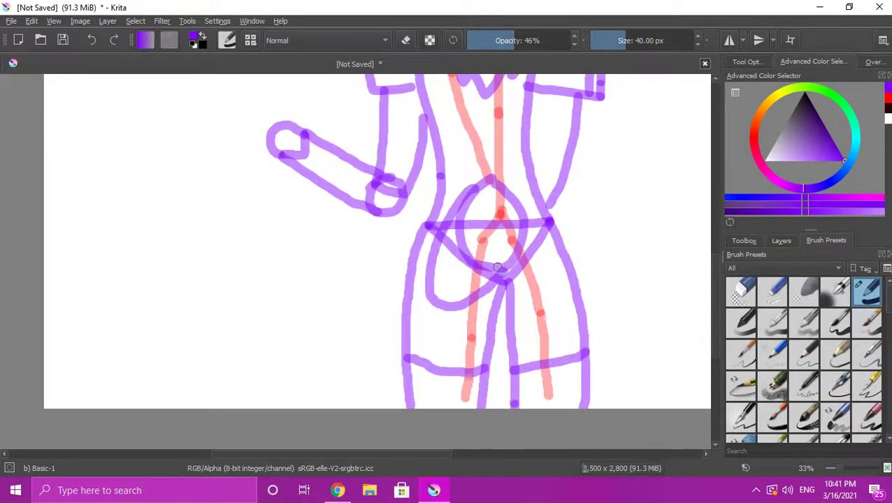
Try a chain of overlapping rounded tail segments running diagonally down and outward past the left thigh
mouse_move(430, 241)
left_mouse_down()
mouse_move(412, 308)
mouse_move(419, 327)
mouse_move(462, 304)
left_mouse_up()
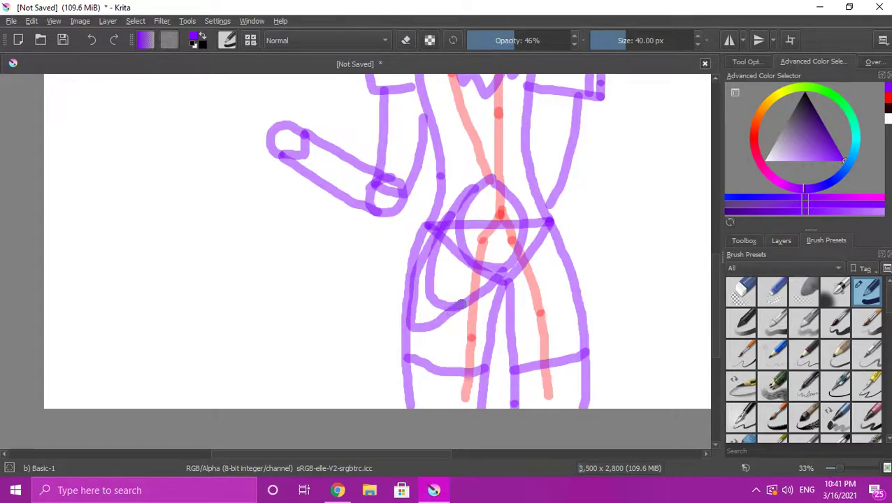
mouse_move(413, 272)
left_mouse_down()
mouse_move(381, 307)
mouse_move(362, 347)
mouse_move(396, 345)
mouse_move(422, 323)
left_mouse_up()
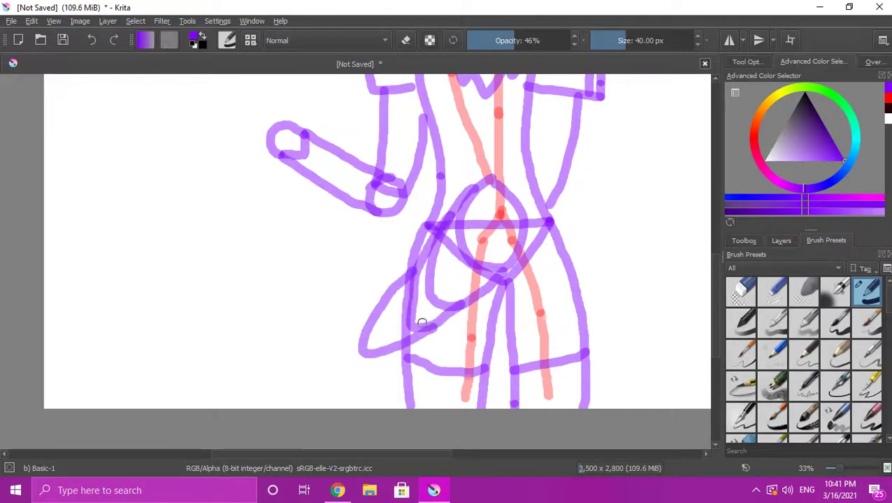
mouse_move(381, 300)
left_mouse_down()
mouse_move(339, 348)
mouse_move(325, 383)
mouse_move(396, 345)
left_mouse_up()
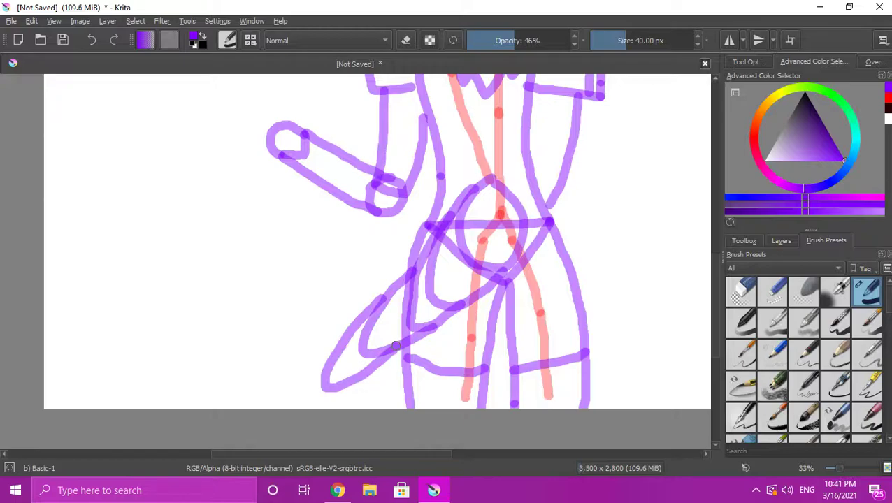
mouse_move(342, 342)
left_mouse_down()
mouse_move(303, 376)
mouse_move(299, 397)
mouse_move(348, 373)
left_mouse_up()
scroll(352, 363, "down", 3)
scroll(341, 369, "up", 2)
key("ctrl+z")
key("ctrl+z")
key("ctrl+z")
scroll(339, 369, "up", 1)
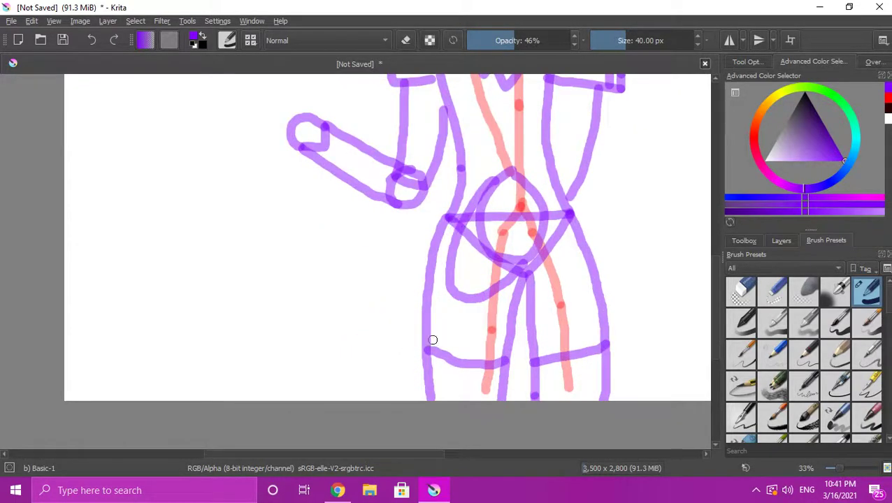
Extend the tail with overlapping segments that run down the left thigh, bend outward and curve up to a pointed tip
mouse_move(454, 236)
left_mouse_down()
mouse_move(422, 293)
mouse_move(425, 333)
mouse_move(483, 296)
left_mouse_up()
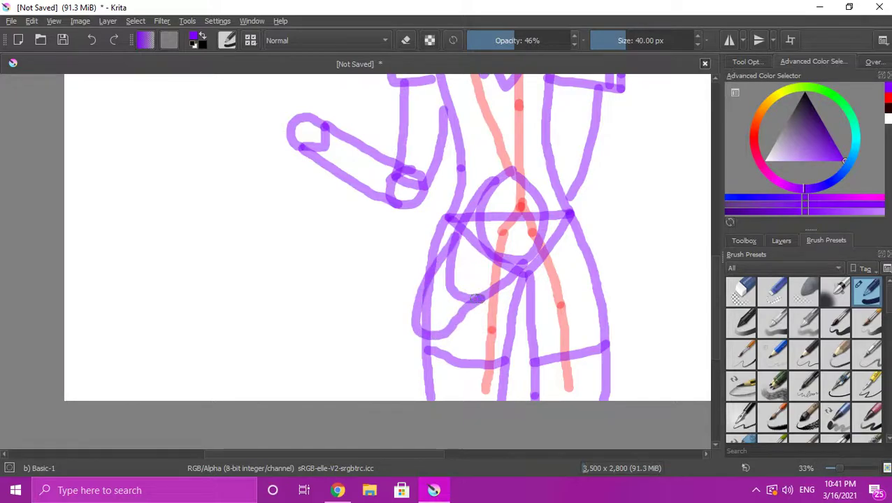
key("ctrl+z")
mouse_move(446, 271)
left_mouse_down()
mouse_move(440, 333)
mouse_move(453, 352)
mouse_move(490, 302)
left_mouse_up()
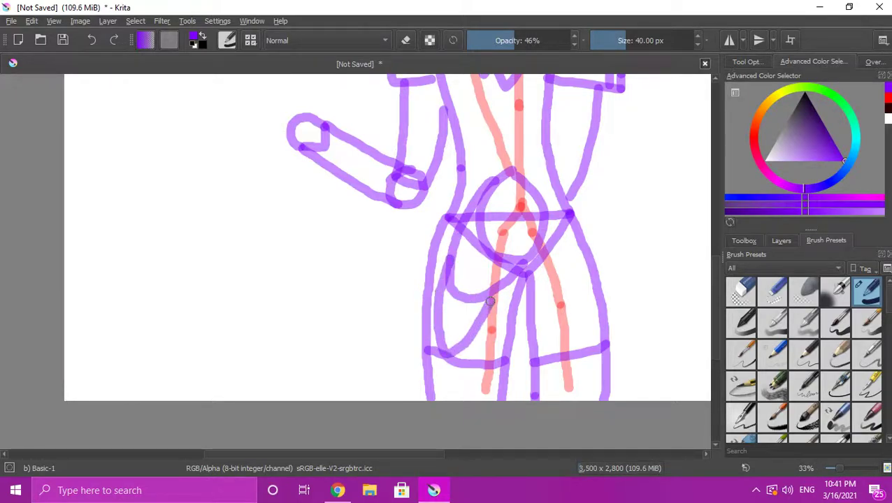
mouse_move(415, 337)
left_mouse_down()
mouse_move(391, 373)
mouse_move(454, 353)
left_mouse_up()
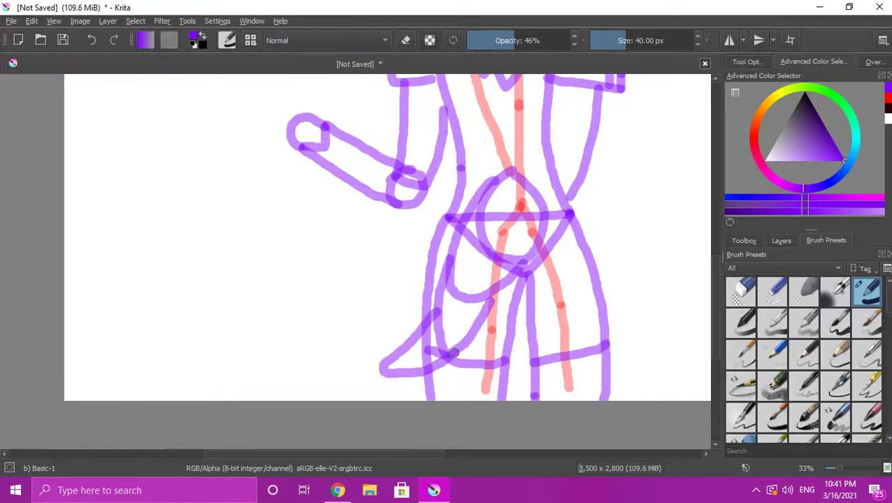
left_click_drag(365, 342, 319, 352)
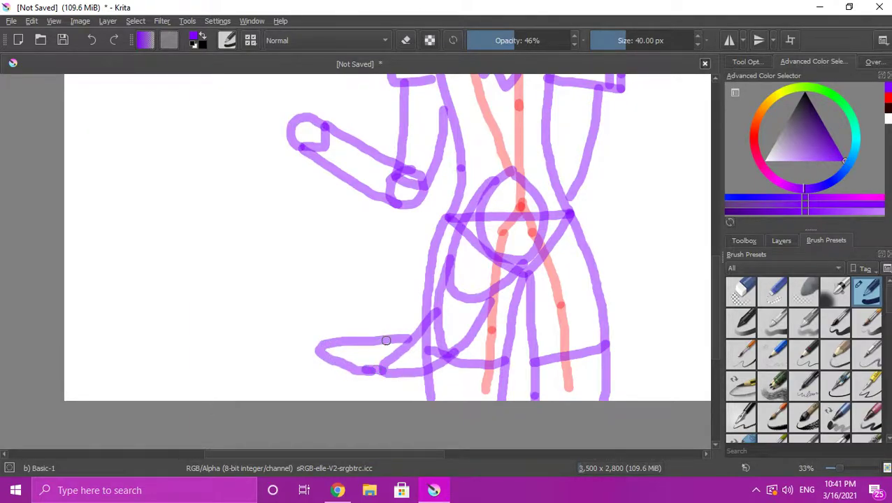
mouse_move(368, 319)
left_mouse_down()
mouse_move(335, 290)
mouse_move(288, 272)
mouse_move(329, 343)
left_mouse_up()
scroll(328, 342, "down", 3)
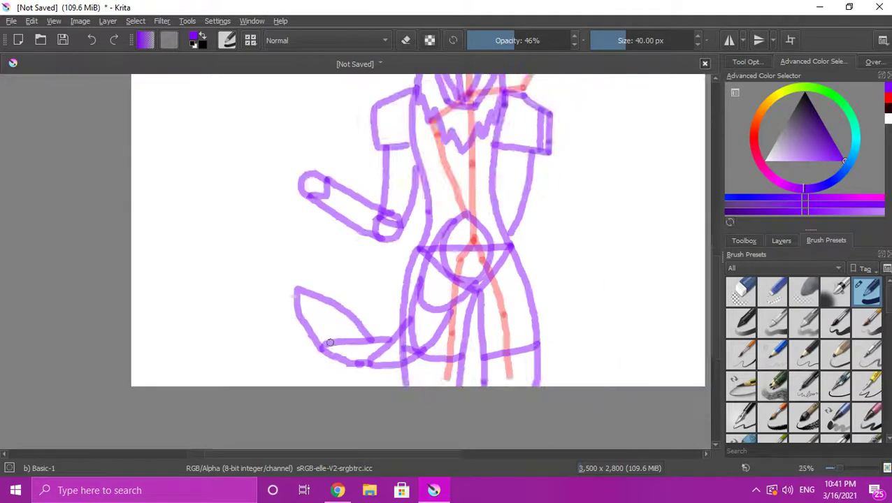
Try a smooth outer outline from the tail tip along the underside and back up to the hips
scroll(330, 342, "down", 1)
scroll(338, 309, "up", 4)
scroll(273, 272, "down", 3)
scroll(310, 249, "up", 3)
scroll(310, 249, "down", 4)
scroll(331, 308, "up", 3)
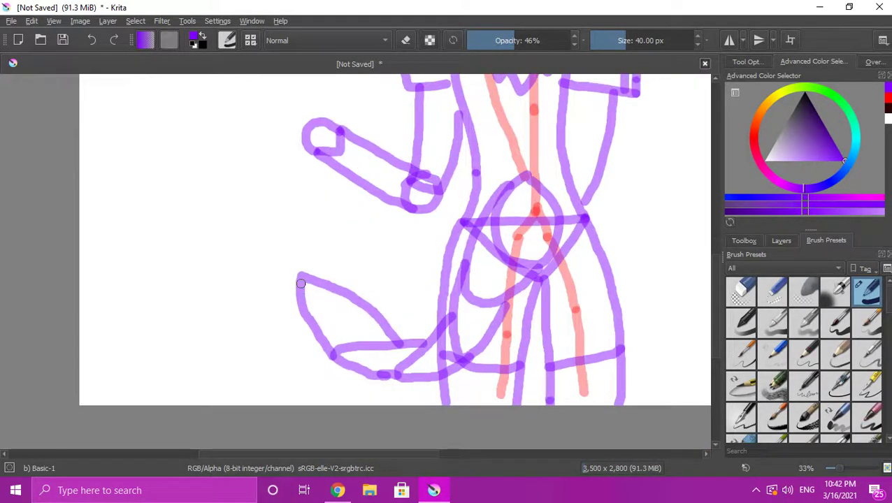
mouse_move(301, 280)
left_mouse_down()
mouse_move(292, 333)
mouse_move(316, 371)
mouse_move(347, 387)
left_mouse_up()
mouse_move(429, 390)
left_mouse_down()
mouse_move(490, 374)
mouse_move(522, 346)
mouse_move(539, 305)
mouse_move(538, 225)
left_mouse_up()
scroll(533, 282, "down", 4)
scroll(535, 283, "up", 3)
scroll(536, 283, "down", 4)
scroll(539, 278, "up", 2)
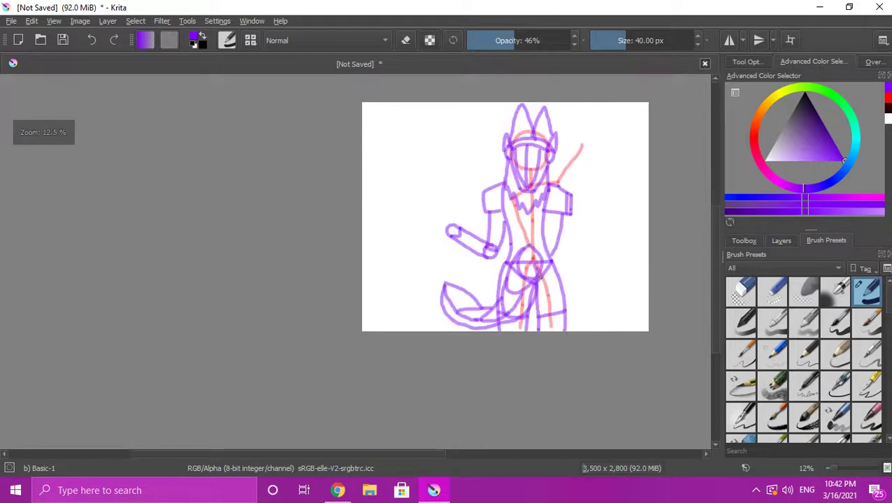
scroll(535, 283, "up", 3)
scroll(518, 224, "up", 1)
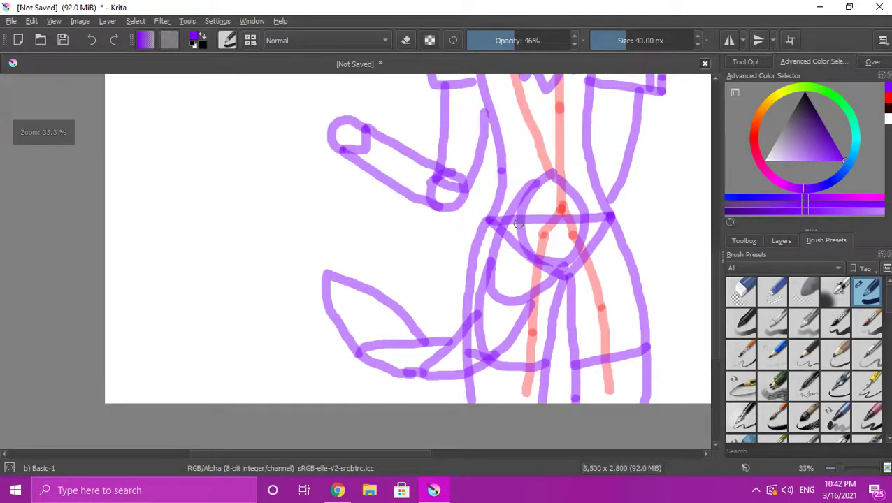
Draw jagged fur at 38% brush opacity along the tail's upper edge from the hips and around the tip
left_click_drag(511, 184, 493, 207)
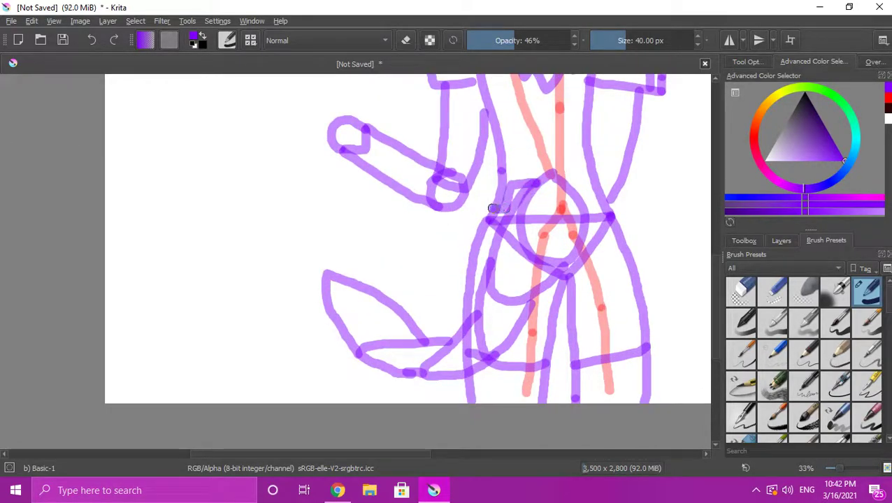
key("ctrl+z")
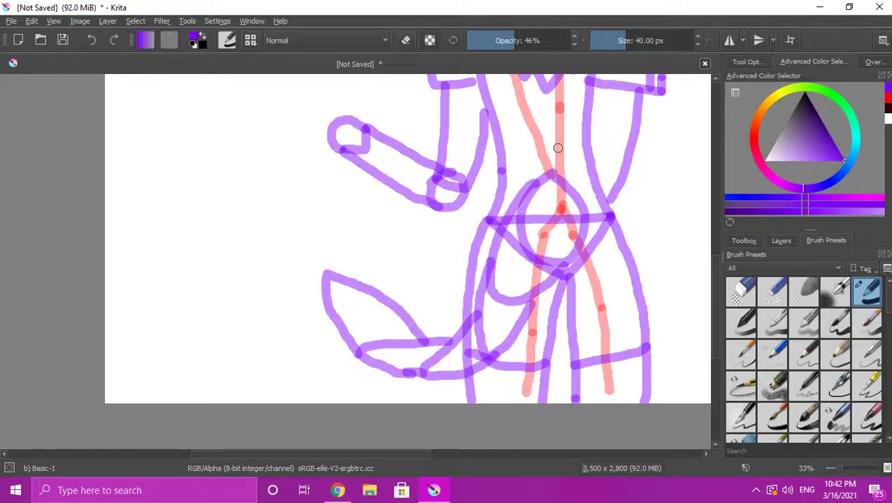
scroll(483, 211, "up", 1)
left_click_drag(559, 171, 529, 192)
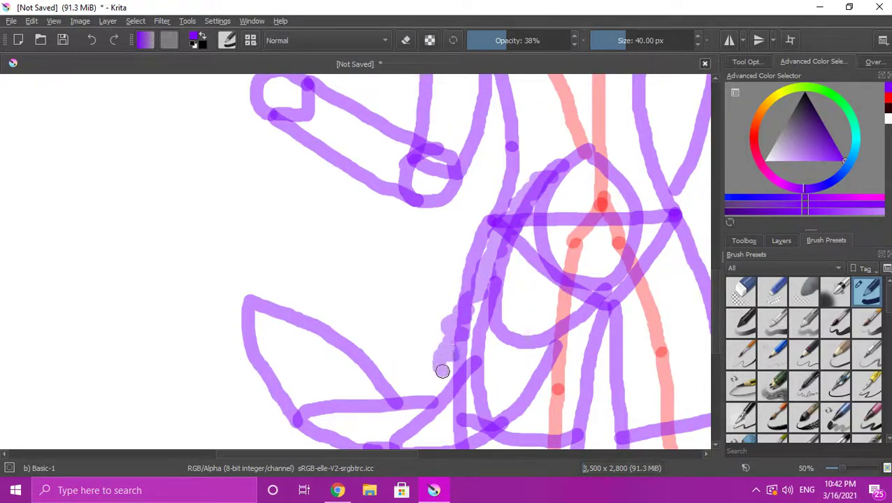
mouse_move(424, 365)
left_mouse_down()
mouse_move(399, 371)
mouse_move(254, 278)
mouse_move(230, 294)
mouse_move(241, 339)
mouse_move(273, 395)
mouse_move(353, 447)
left_mouse_up()
Continue the fur outline along the tail's underside and back up to the hips
scroll(386, 405, "down", 1)
scroll(389, 406, "down", 2)
scroll(408, 438, "up", 3)
mouse_move(310, 376)
left_mouse_down()
mouse_move(414, 383)
mouse_move(478, 354)
mouse_move(564, 252)
left_mouse_up()
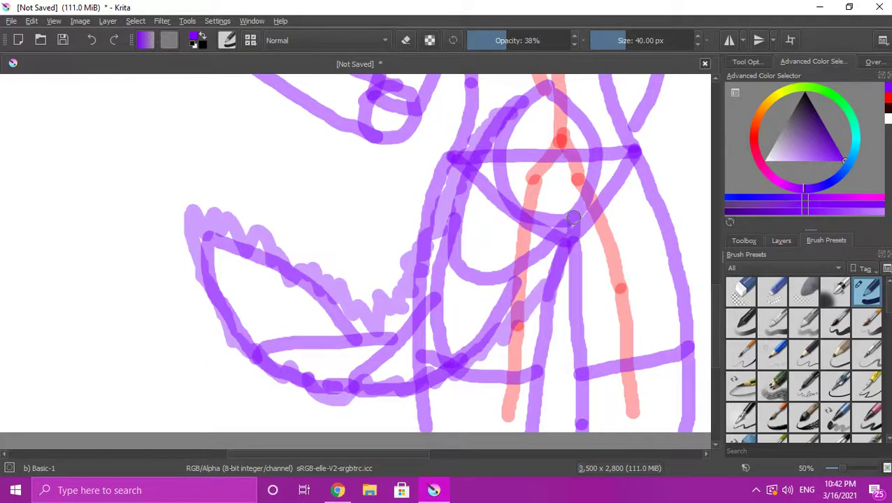
Examine the whole figure with the furry tail, checking its overall shape and placement on the canvas
scroll(573, 218, "down", 5)
scroll(573, 231, "down", 3)
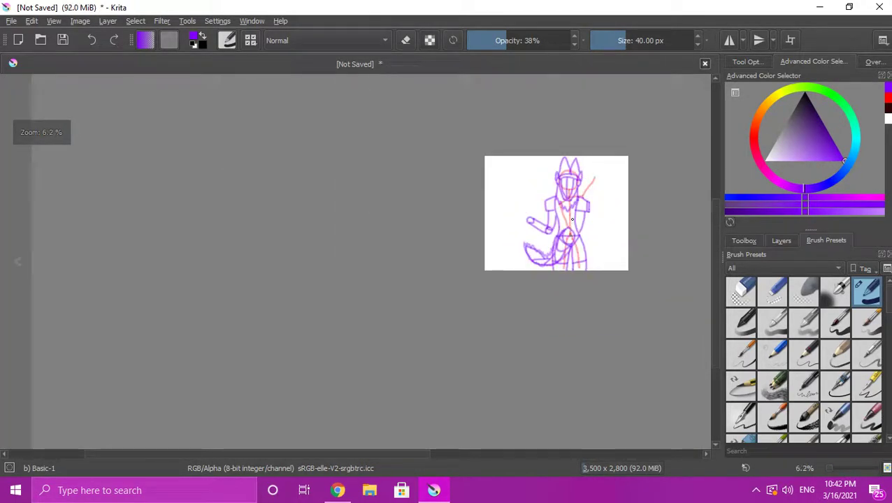
scroll(574, 209, "up", 3)
scroll(577, 205, "up", 2)
scroll(576, 205, "down", 3)
scroll(582, 208, "up", 2)
scroll(557, 236, "up", 1)
scroll(501, 216, "down", 3)
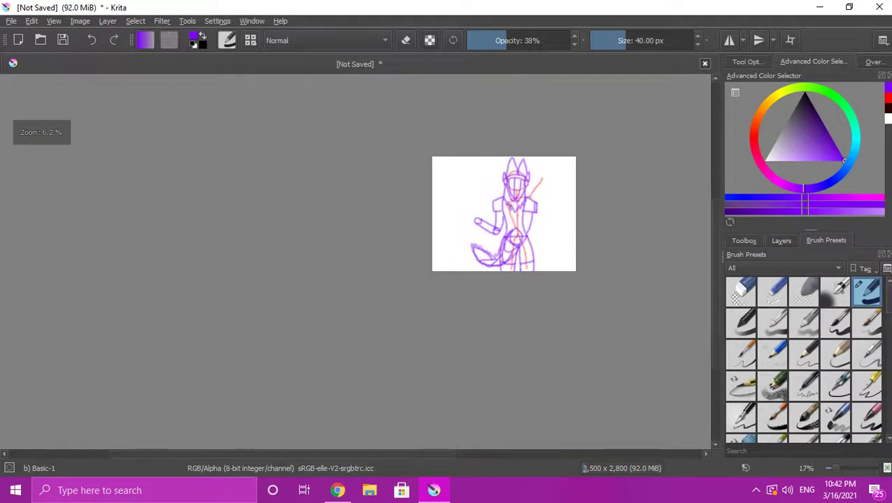
scroll(522, 189, "up", 2)
scroll(523, 246, "down", 1)
scroll(525, 244, "up", 1)
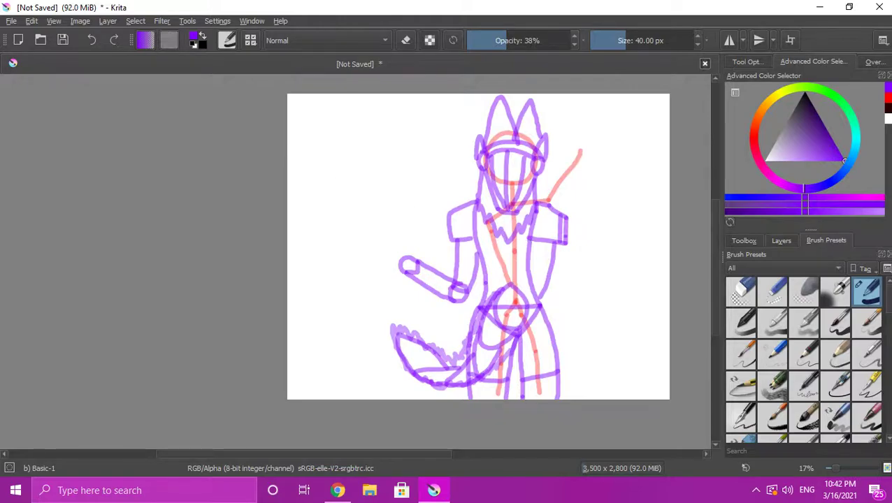
Add a new paint layer above the sketch and set the brush to black at 100% opacity
left_click(107, 21)
mouse_move(80, 21)
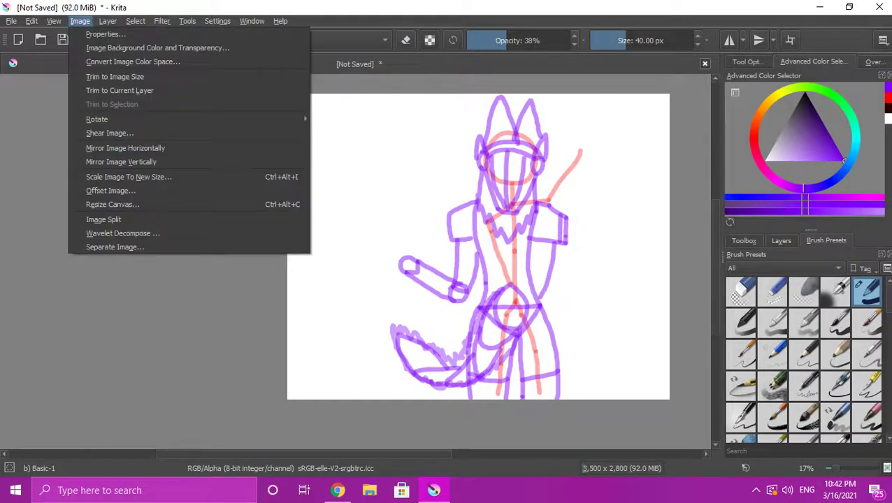
mouse_move(107, 21)
mouse_move(122, 76)
key("Right")
key("Return")
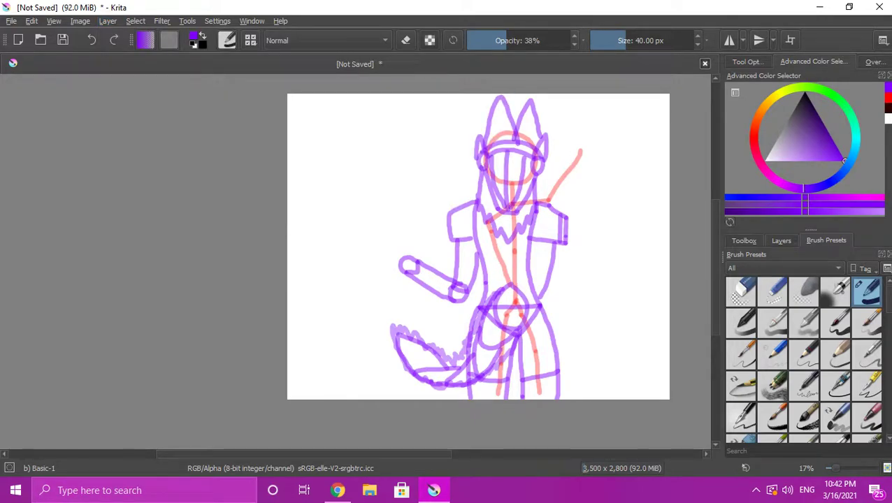
left_click_drag(804, 156, 805, 93)
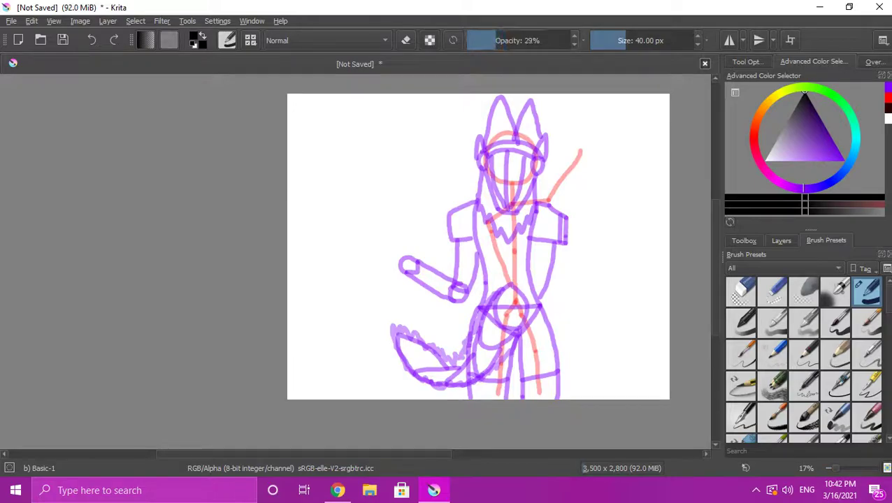
left_click_drag(530, 40, 572, 40)
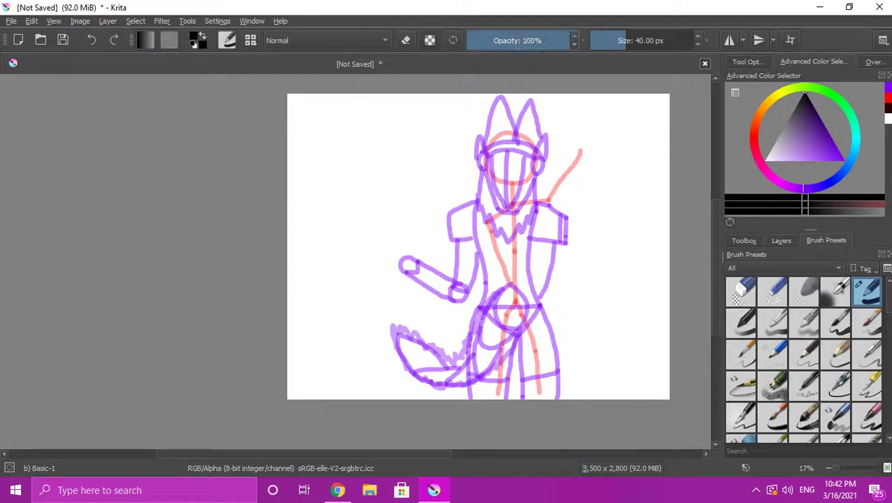
Outline the face in black along the purple guide, around the chin, cheek notches and curved forehead
scroll(527, 180, "up", 5)
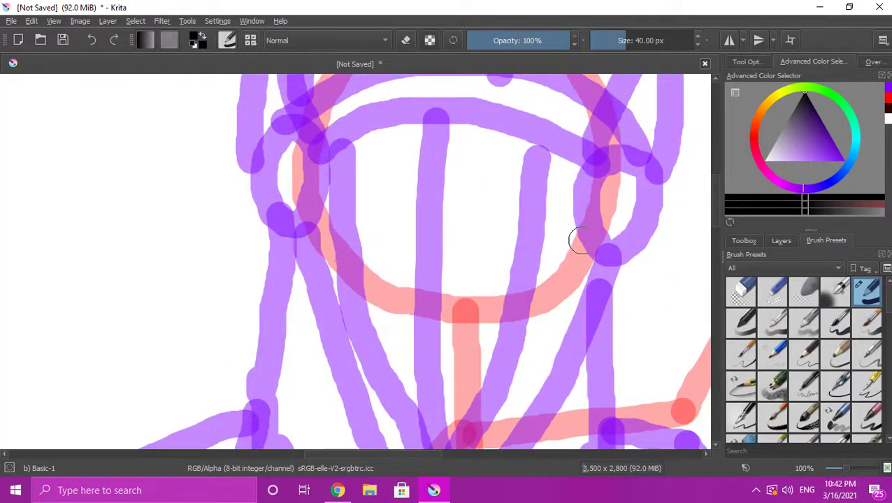
mouse_move(570, 169)
left_mouse_down()
mouse_move(562, 225)
mouse_move(574, 249)
mouse_move(603, 267)
mouse_move(542, 413)
left_mouse_up()
scroll(543, 412, "down", 5)
scroll(610, 308, "up", 4)
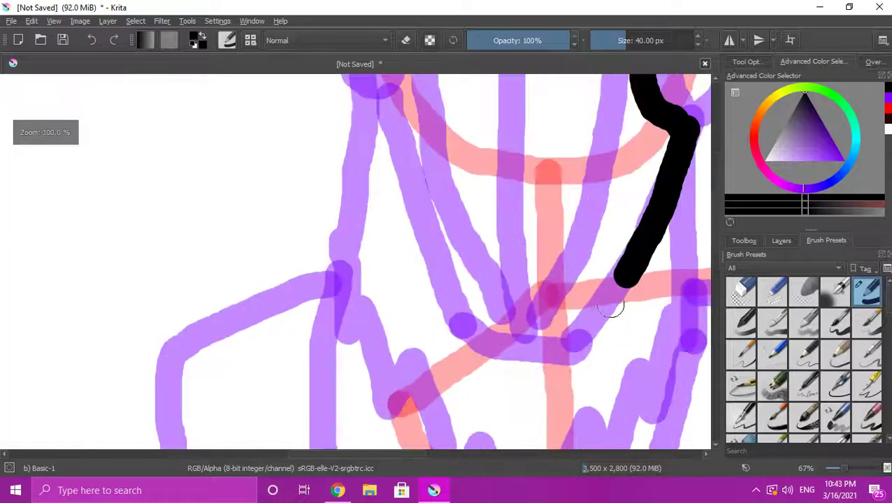
mouse_move(625, 274)
left_mouse_down()
mouse_move(573, 342)
mouse_move(485, 329)
left_mouse_up()
scroll(468, 322, "down", 3)
scroll(472, 352, "up", 1)
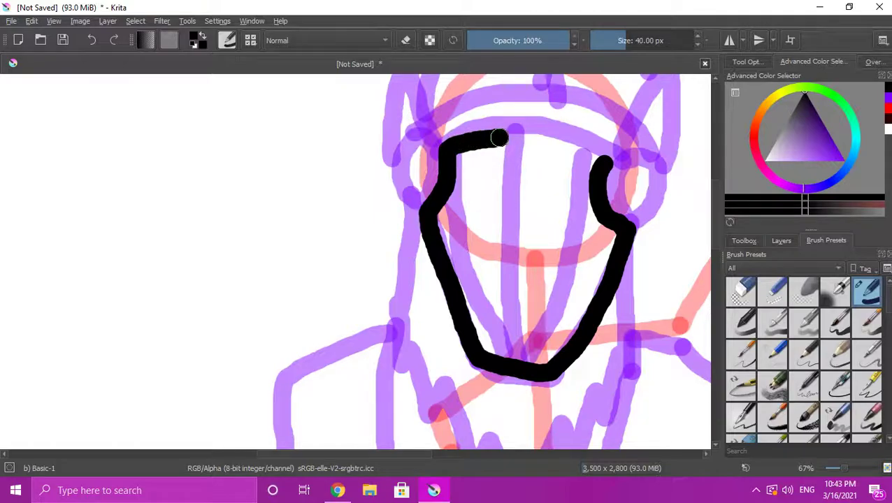
left_click_drag(572, 151, 591, 160)
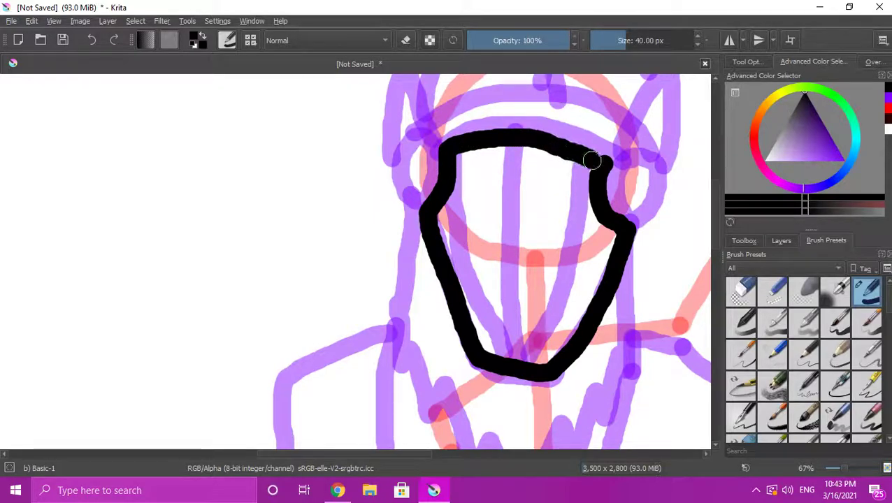
scroll(582, 192, "down", 1)
scroll(581, 199, "up", 1)
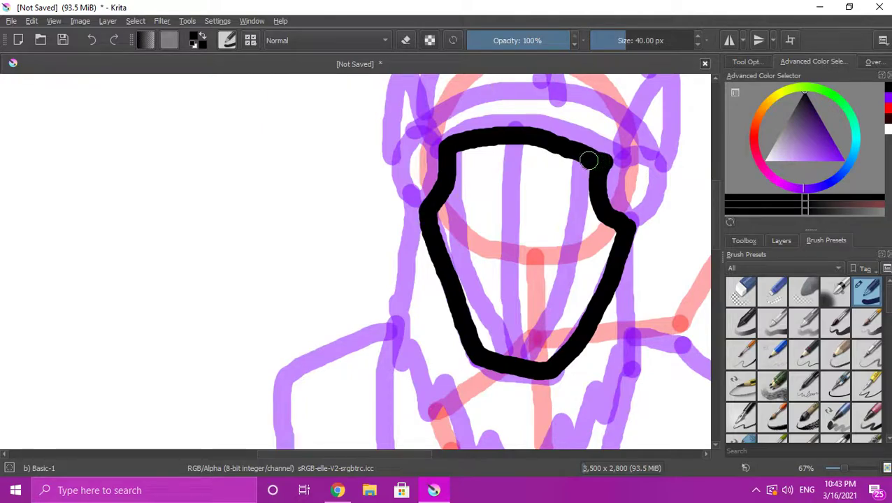
Fill the inside of the face outline with solid black
mouse_move(558, 145)
left_mouse_down()
mouse_move(521, 311)
mouse_move(527, 357)
mouse_move(550, 353)
mouse_move(606, 246)
left_mouse_up()
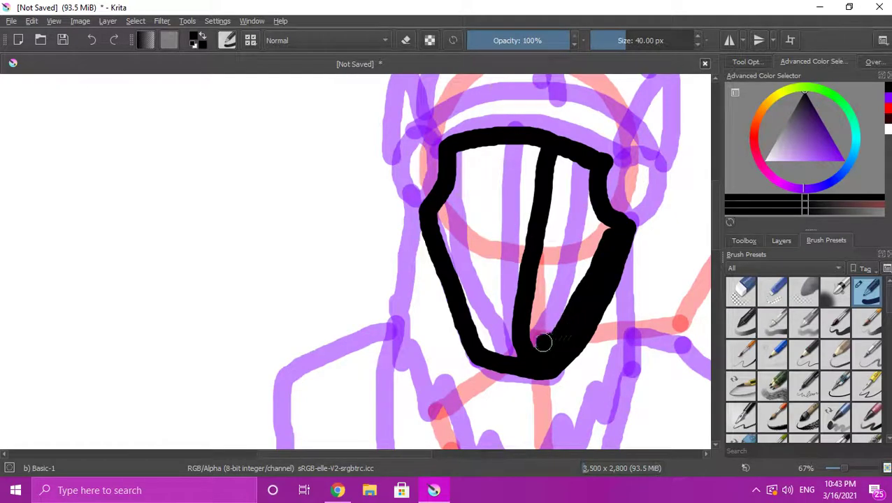
mouse_move(543, 343)
left_mouse_down()
mouse_move(603, 231)
mouse_move(546, 336)
mouse_move(587, 227)
mouse_move(582, 202)
left_mouse_up()
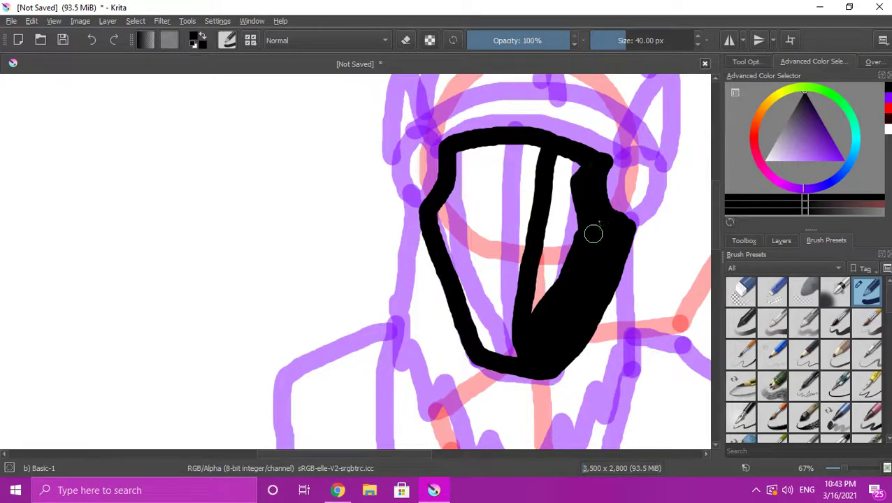
mouse_move(569, 167)
left_mouse_down()
mouse_move(539, 245)
mouse_move(536, 319)
mouse_move(565, 191)
left_mouse_up()
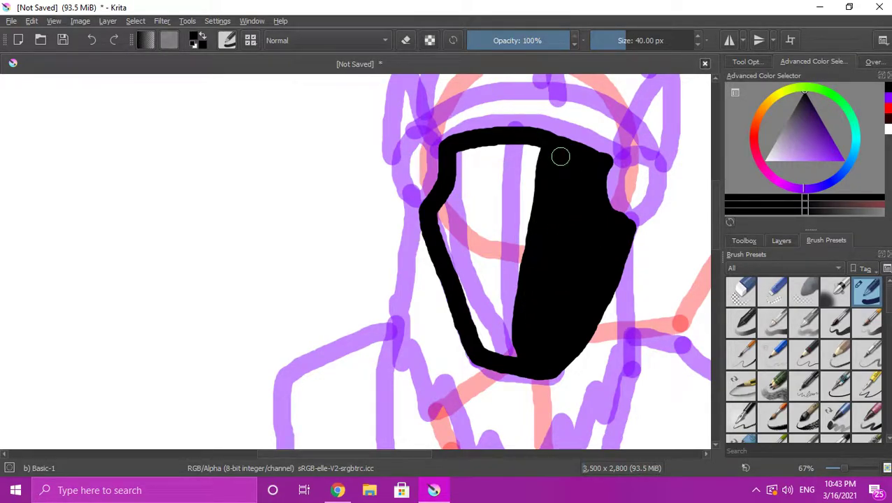
left_click_drag(561, 156, 518, 262)
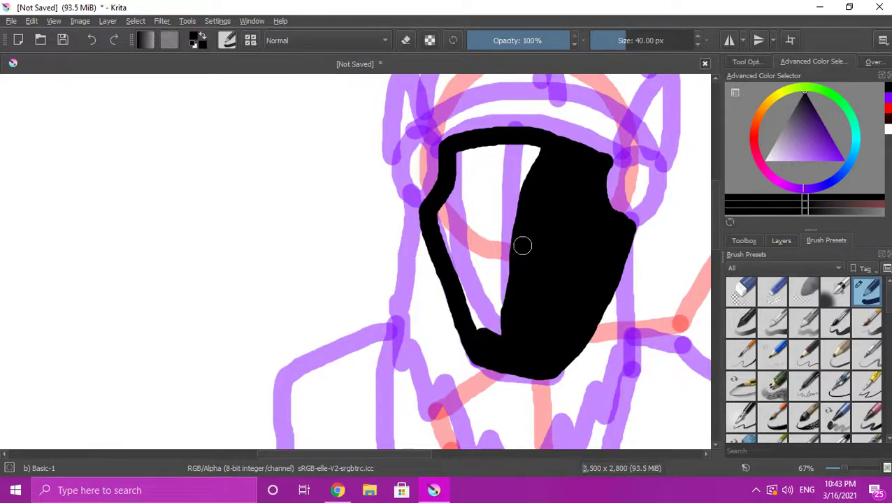
mouse_move(520, 152)
left_mouse_down()
mouse_move(503, 197)
mouse_move(507, 316)
left_mouse_up()
mouse_move(530, 152)
left_mouse_down()
mouse_move(508, 151)
mouse_move(485, 200)
mouse_move(485, 318)
left_mouse_up()
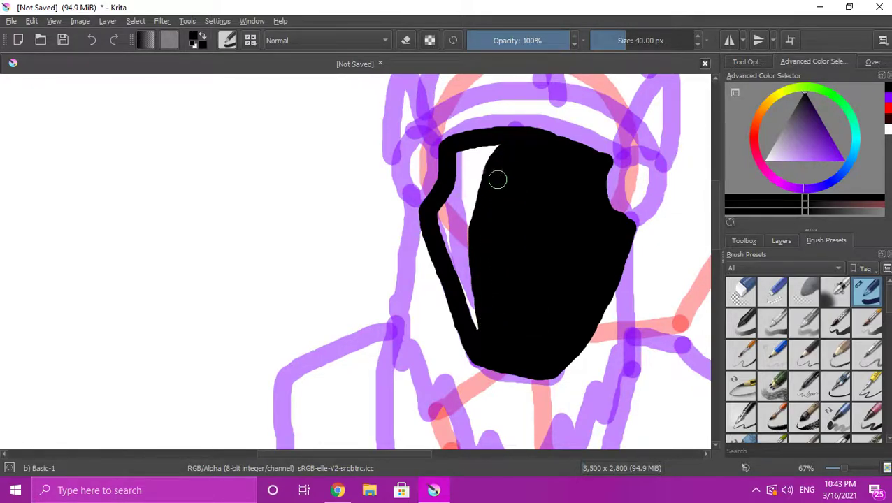
mouse_move(497, 150)
left_mouse_down()
mouse_move(476, 179)
mouse_move(472, 248)
left_mouse_up()
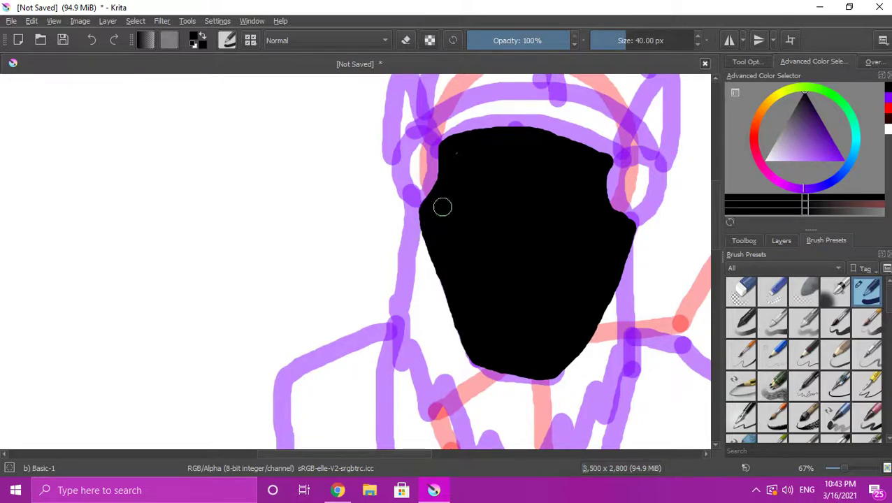
scroll(492, 231, "down", 3)
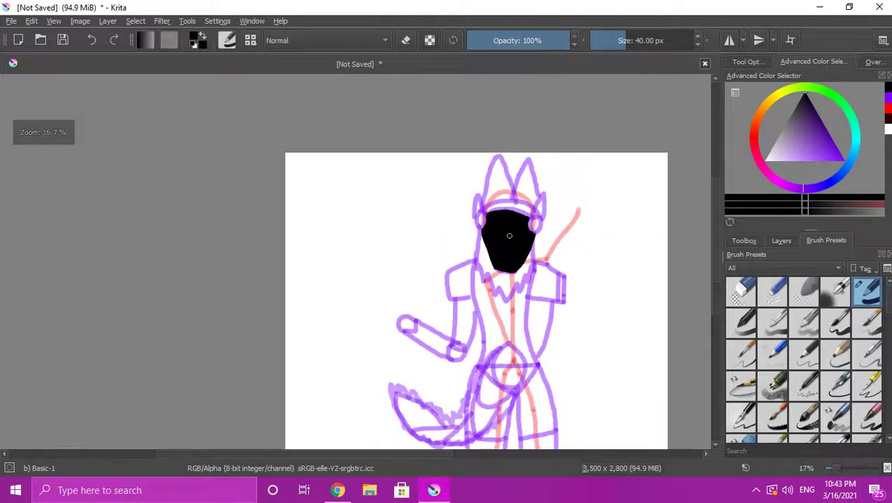
Switch the brush colour to white and hide the Background layer
scroll(509, 235, "up", 5)
scroll(533, 220, "up", 1)
left_click(765, 160)
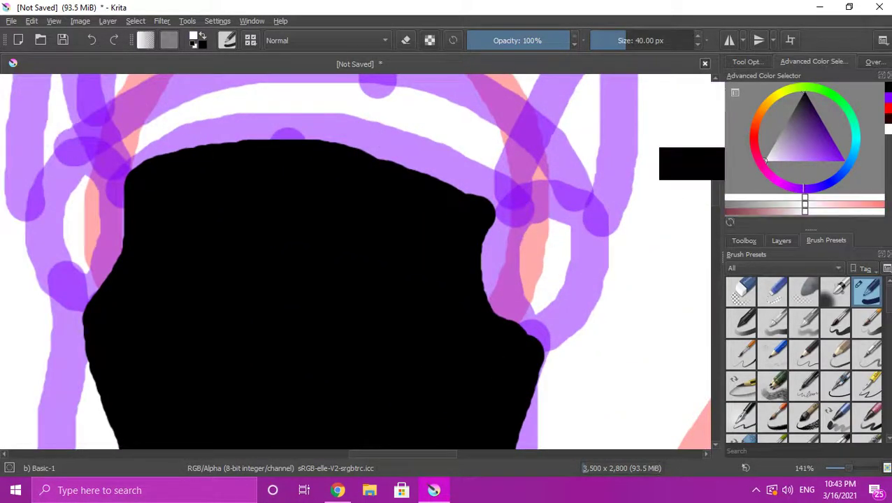
scroll(543, 259, "down", 1)
scroll(563, 267, "up", 2)
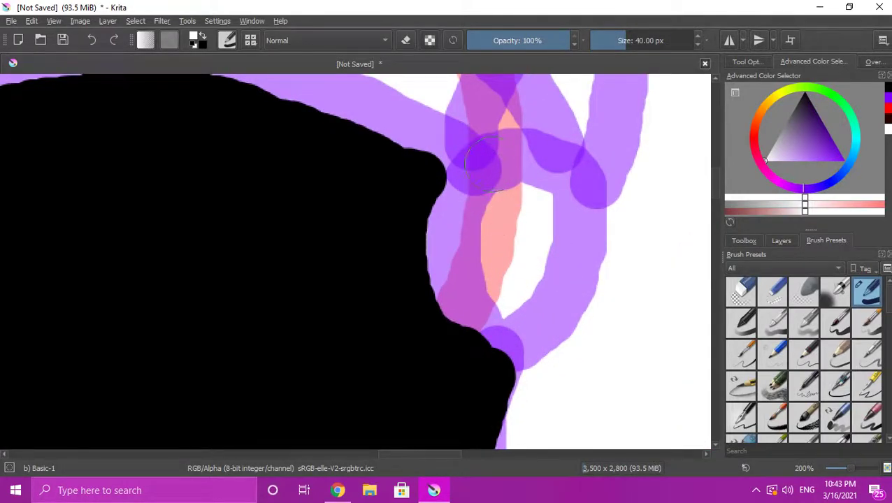
left_click(781, 240)
left_click(732, 358)
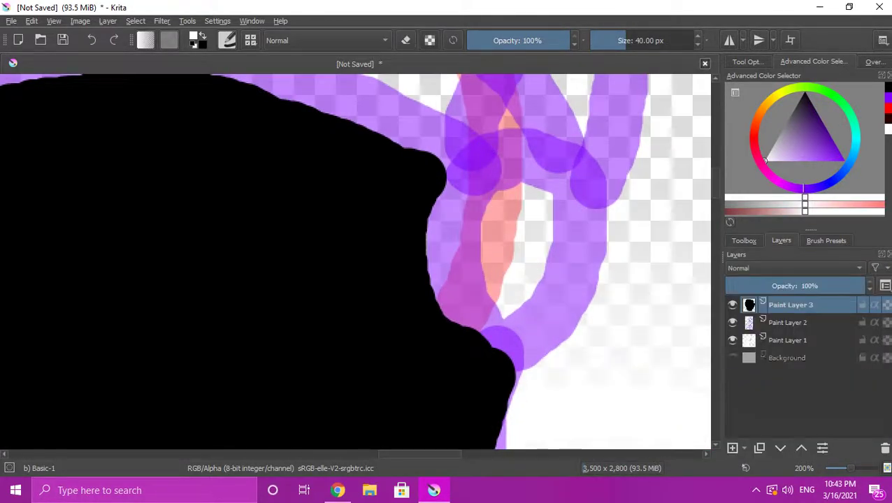
Try painting a solid white oval over the round piece on the right side of the face
mouse_move(538, 158)
left_mouse_down()
mouse_move(513, 158)
mouse_move(480, 176)
mouse_move(456, 204)
mouse_move(445, 244)
mouse_move(466, 320)
mouse_move(493, 339)
mouse_move(520, 339)
mouse_move(556, 318)
mouse_move(576, 284)
mouse_move(590, 202)
mouse_move(574, 170)
mouse_move(541, 159)
mouse_move(489, 223)
mouse_move(496, 295)
mouse_move(527, 286)
mouse_move(540, 183)
left_mouse_up()
scroll(531, 232, "down", 4)
scroll(531, 251, "up", 1)
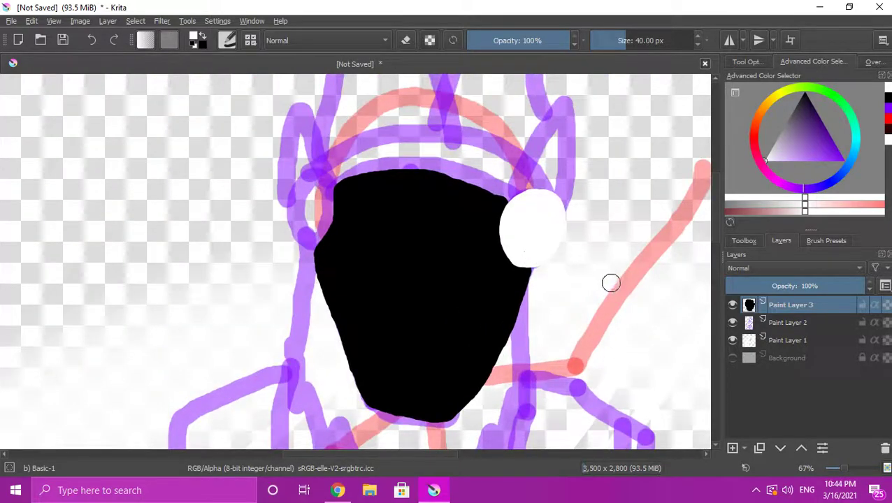
scroll(388, 215, "down", 2)
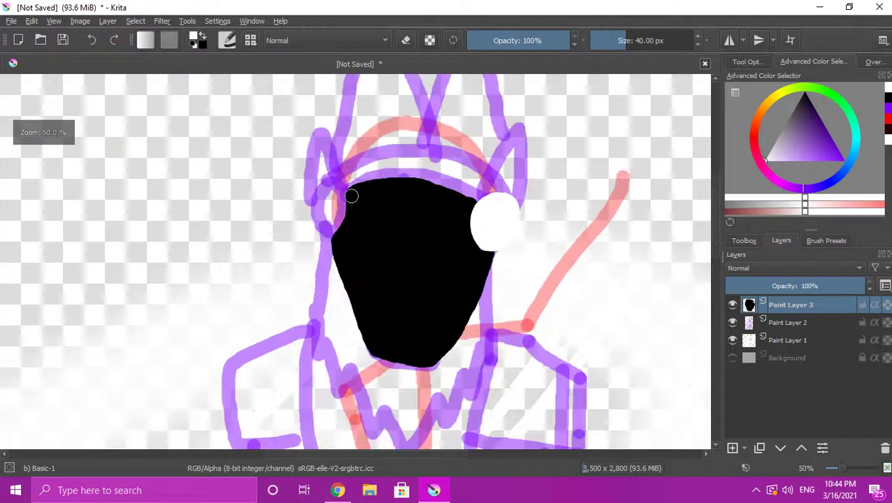
scroll(360, 193, "up", 3)
scroll(415, 218, "down", 3)
scroll(414, 218, "up", 4)
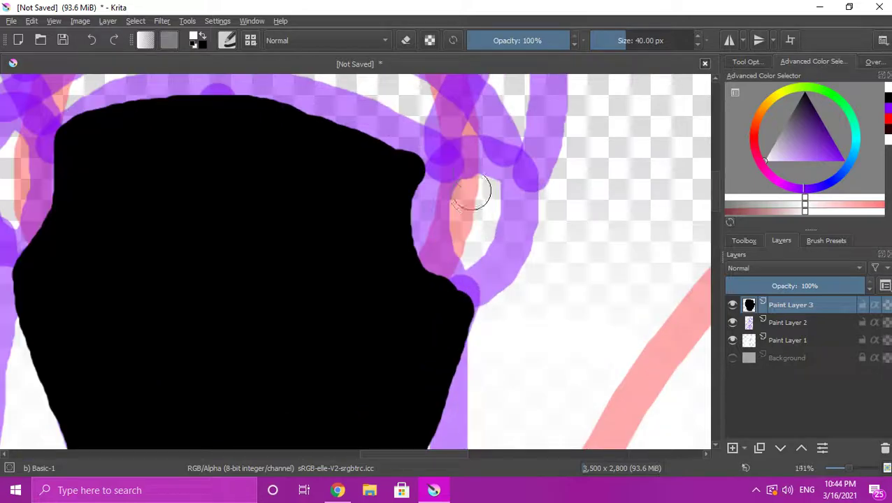
Paint the round piece on the right side of the face solid white, following its purple outline
mouse_move(457, 158)
left_mouse_down()
mouse_move(432, 190)
mouse_move(429, 225)
mouse_move(454, 278)
mouse_move(499, 272)
mouse_move(514, 245)
mouse_move(512, 172)
mouse_move(486, 158)
mouse_move(455, 180)
mouse_move(455, 238)
mouse_move(474, 247)
mouse_move(491, 199)
mouse_move(474, 182)
mouse_move(484, 225)
left_mouse_up()
scroll(483, 225, "down", 3)
scroll(426, 187, "up", 2)
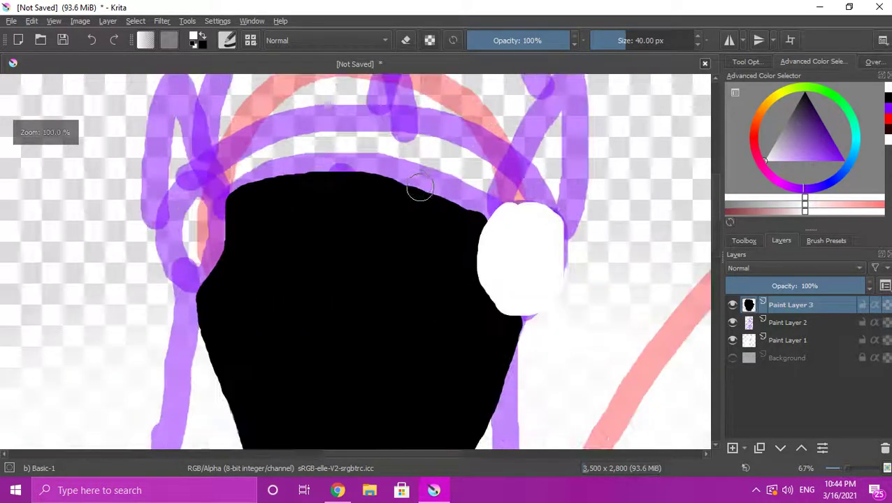
Try a white band along the top of the black face from the right round piece to the left side
scroll(417, 168, "down", 1)
scroll(414, 160, "up", 3)
mouse_move(580, 290)
left_mouse_down()
mouse_move(576, 264)
mouse_move(431, 197)
mouse_move(307, 169)
mouse_move(168, 170)
mouse_move(85, 205)
mouse_move(46, 244)
left_mouse_up()
scroll(247, 277, "down", 5)
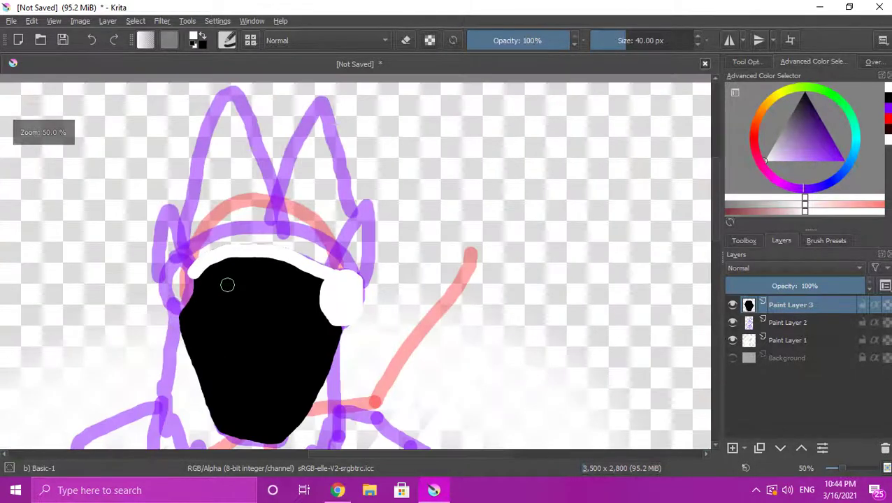
scroll(225, 284, "up", 2)
key("ctrl+z")
Paint a white band over the lower purple arc along the top edge of the black face
mouse_move(452, 265)
left_mouse_down()
mouse_move(361, 223)
mouse_move(308, 215)
mouse_move(236, 220)
mouse_move(170, 252)
left_mouse_up()
scroll(165, 259, "down", 2)
scroll(144, 278, "up", 3)
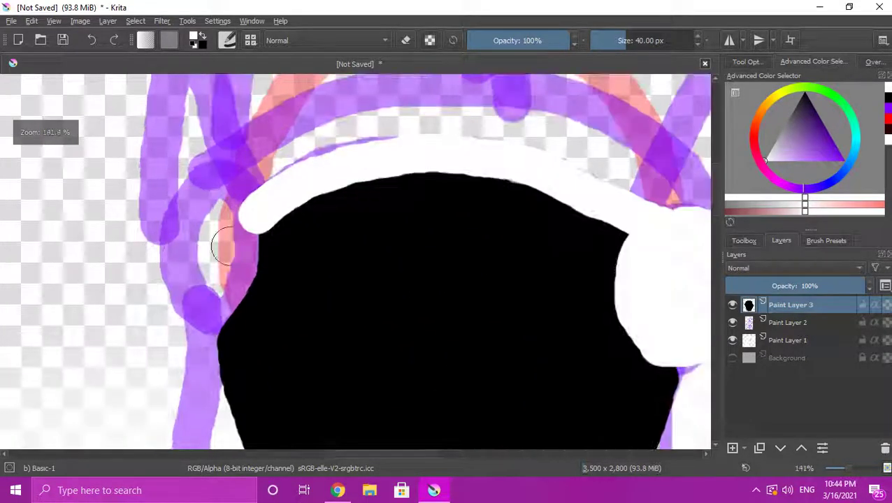
Try extending the white band down the left edge of the face
left_click_drag(253, 216, 235, 279)
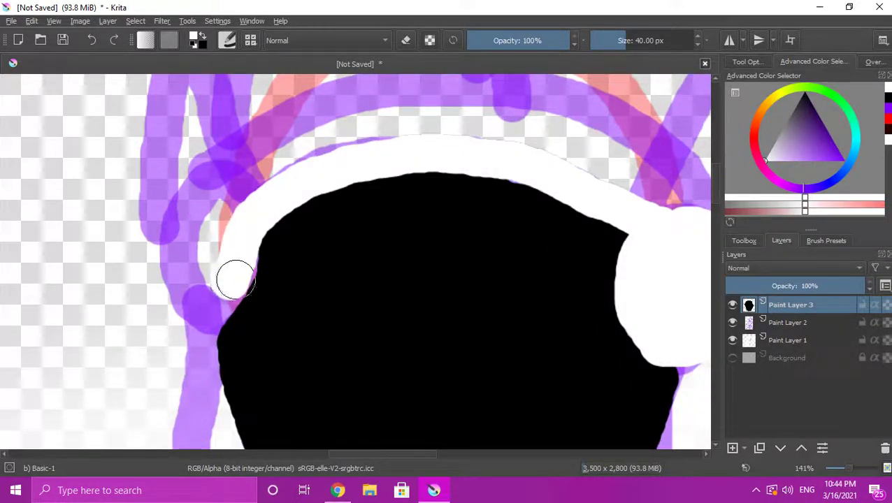
key("ctrl+z")
mouse_move(258, 216)
left_mouse_down()
mouse_move(241, 281)
mouse_move(216, 305)
mouse_move(198, 300)
left_mouse_up()
key("ctrl+z")
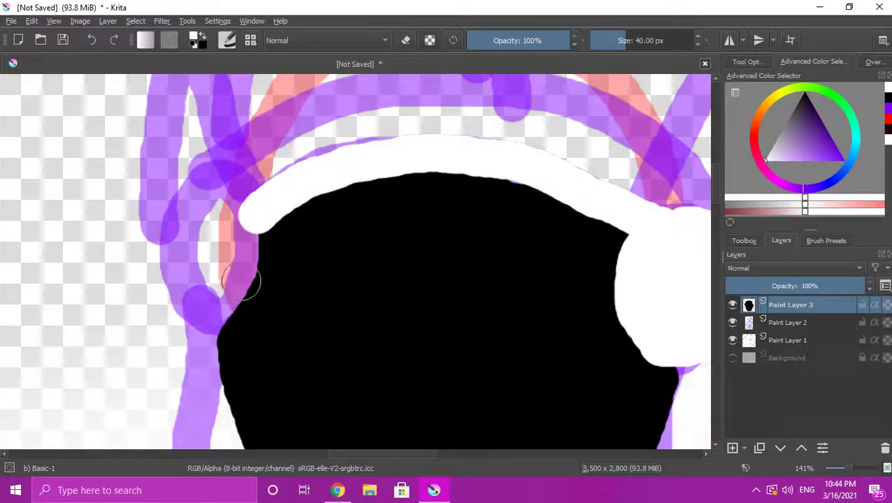
Paint the round piece on the left side of the face solid white, joining it to the band
mouse_move(257, 221)
left_mouse_down()
mouse_move(235, 294)
mouse_move(215, 312)
mouse_move(200, 305)
mouse_move(175, 257)
mouse_move(181, 221)
mouse_move(203, 188)
mouse_move(229, 185)
mouse_move(244, 212)
mouse_move(217, 281)
mouse_move(200, 214)
left_mouse_up()
scroll(229, 245, "down", 3)
scroll(261, 207, "up", 2)
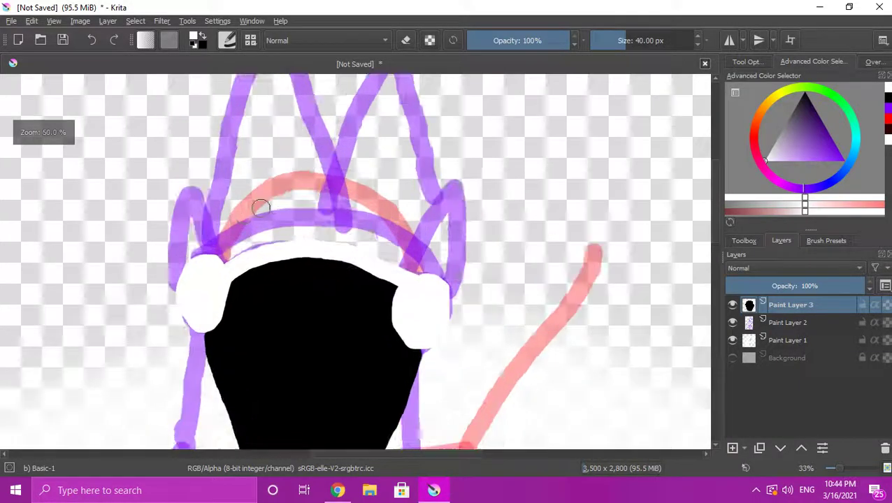
Widen the white band up to the upper purple arc and fill the pointed pieces on both sides of the head white
mouse_move(178, 281)
left_mouse_down()
mouse_move(247, 243)
mouse_move(369, 234)
mouse_move(464, 257)
mouse_move(512, 312)
mouse_move(493, 310)
mouse_move(458, 277)
mouse_move(371, 253)
mouse_move(446, 289)
mouse_move(367, 261)
mouse_move(227, 266)
left_mouse_up()
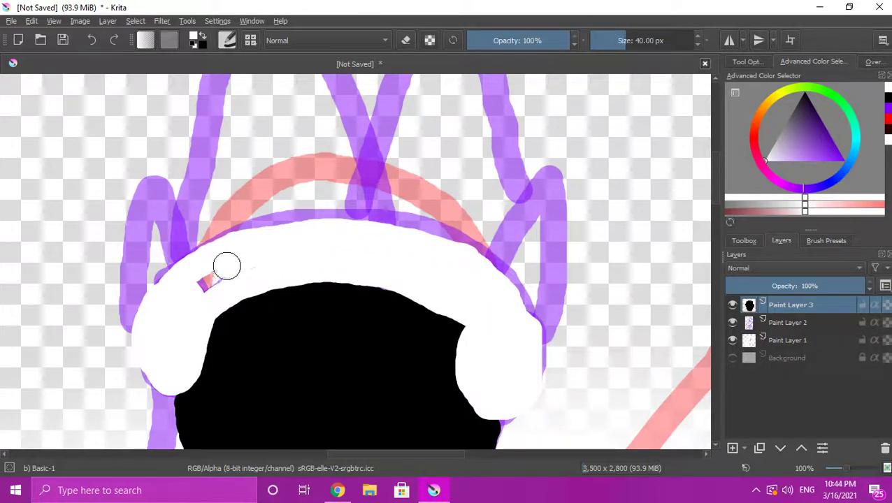
scroll(269, 262, "down", 4)
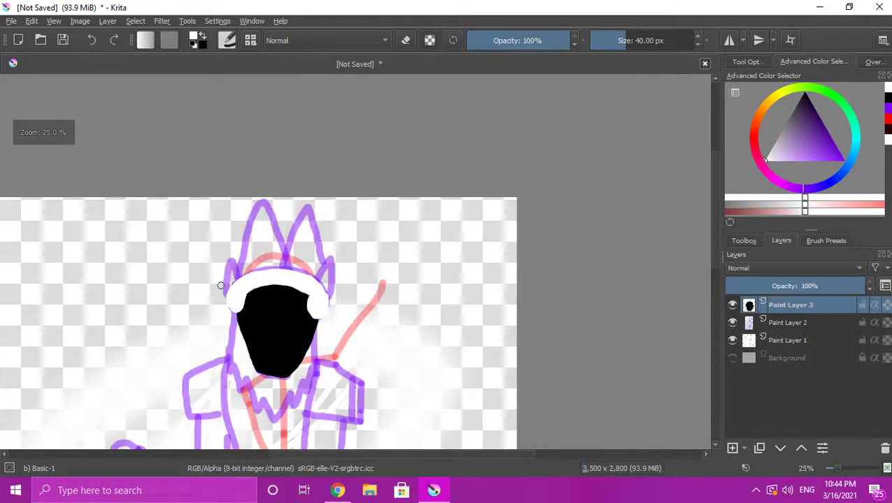
scroll(220, 285, "up", 5)
mouse_move(321, 276)
left_mouse_down()
mouse_move(264, 178)
mouse_move(239, 159)
mouse_move(225, 190)
mouse_move(224, 273)
mouse_move(250, 369)
mouse_move(265, 348)
mouse_move(263, 283)
mouse_move(242, 192)
mouse_move(273, 236)
mouse_move(293, 296)
mouse_move(348, 268)
mouse_move(395, 201)
mouse_move(397, 310)
mouse_move(379, 375)
mouse_move(383, 257)
mouse_move(356, 306)
mouse_move(361, 329)
left_mouse_up()
scroll(298, 284, "down", 5)
scroll(377, 326, "up", 4)
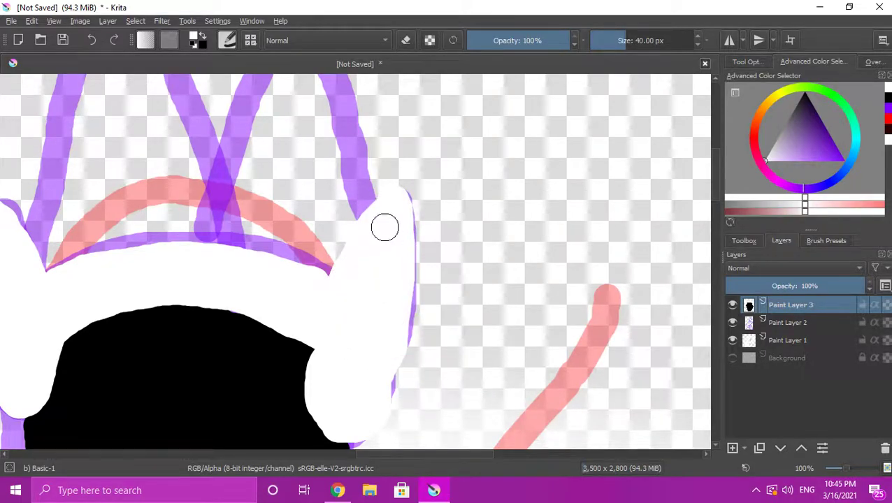
Set the brush colour to a dark, saturated blue
scroll(375, 287, "down", 4)
scroll(378, 294, "up", 1)
scroll(377, 295, "down", 1)
scroll(360, 294, "up", 2)
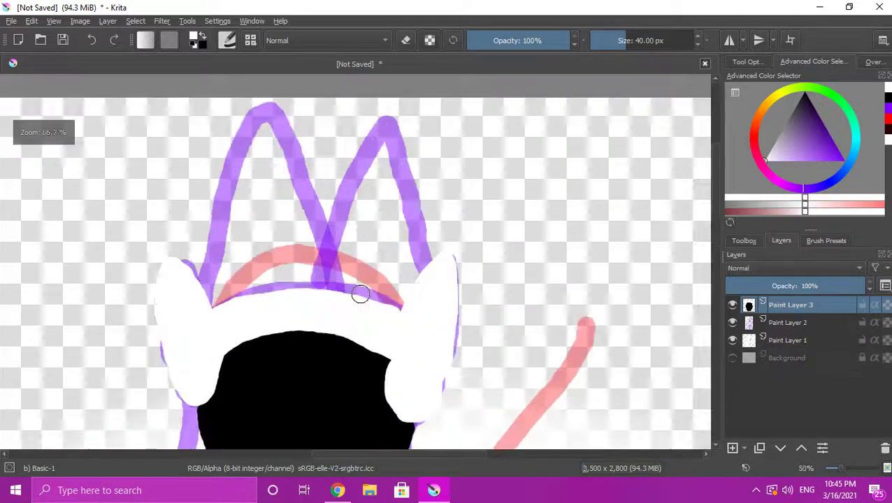
scroll(398, 272, "down", 3)
scroll(394, 267, "up", 2)
left_click(829, 161)
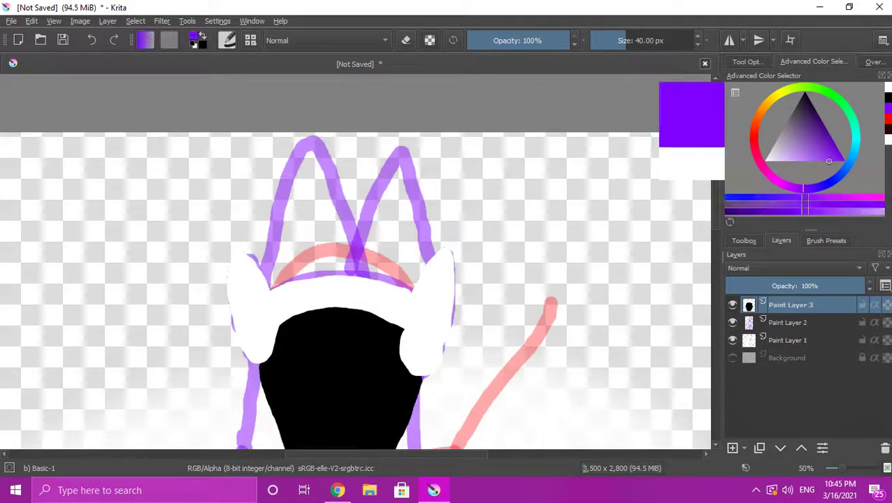
scroll(364, 249, "down", 1)
scroll(364, 249, "up", 3)
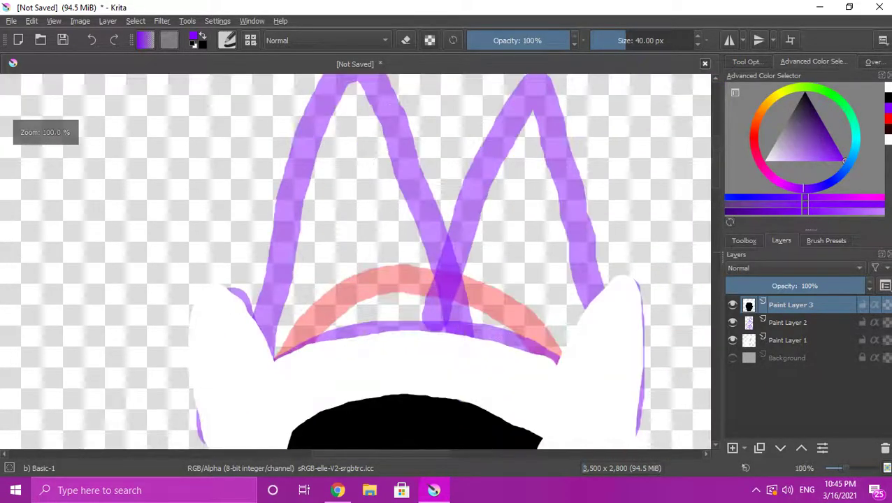
mouse_move(782, 130)
left_mouse_down()
mouse_move(792, 111)
mouse_move(788, 120)
left_mouse_up()
mouse_move(835, 174)
left_mouse_down()
mouse_move(846, 166)
mouse_move(829, 131)
left_mouse_up()
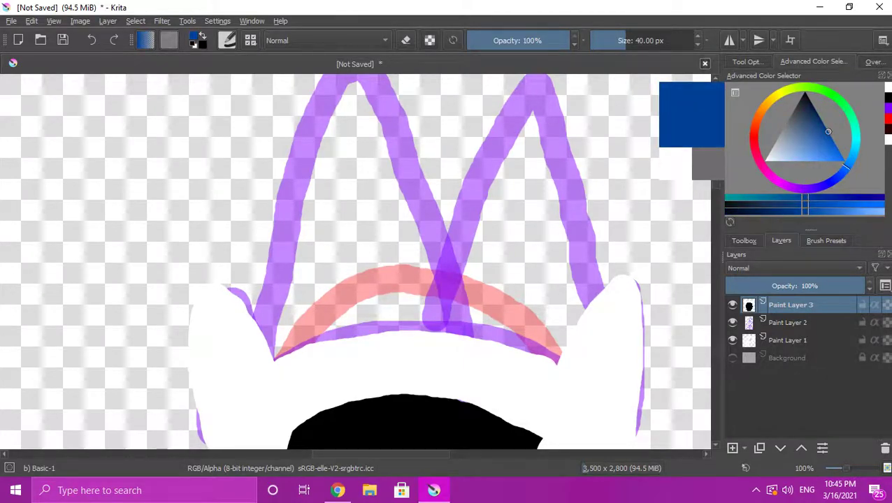
Outline the left ear in dark blue over its purple sketch lines, closing it along the top of the white band
scroll(551, 213, "down", 3)
scroll(434, 263, "up", 2)
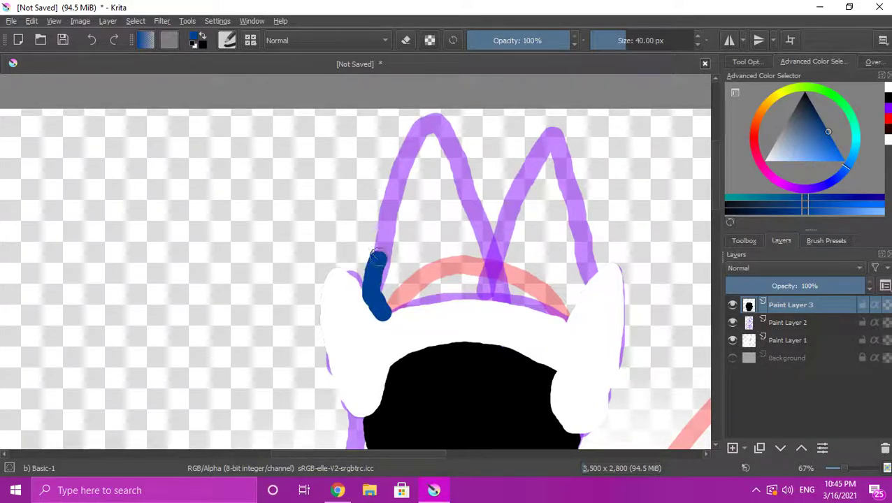
left_click_drag(377, 259, 404, 186)
mouse_move(426, 114)
left_mouse_down()
mouse_move(444, 126)
mouse_move(493, 239)
mouse_move(505, 300)
mouse_move(437, 291)
left_mouse_up()
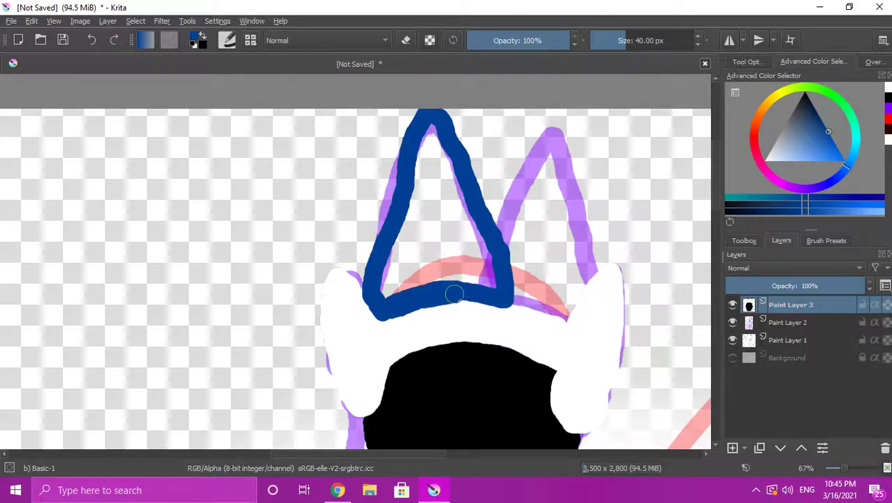
Fill the inside of the left ear solid dark blue and cover the remaining purple sketch edges
scroll(465, 291, "down", 1)
scroll(463, 277, "up", 1)
scroll(424, 150, "up", 1)
mouse_move(414, 159)
left_mouse_down()
mouse_move(391, 203)
mouse_move(374, 281)
left_mouse_up()
mouse_move(391, 333)
left_mouse_down()
mouse_move(379, 368)
mouse_move(547, 359)
mouse_move(450, 130)
mouse_move(412, 224)
mouse_move(373, 383)
mouse_move(424, 347)
mouse_move(524, 341)
mouse_move(448, 166)
mouse_move(404, 348)
mouse_move(505, 331)
mouse_move(471, 269)
mouse_move(456, 198)
mouse_move(423, 294)
mouse_move(422, 345)
mouse_move(474, 325)
mouse_move(452, 254)
mouse_move(430, 333)
mouse_move(455, 308)
left_mouse_up()
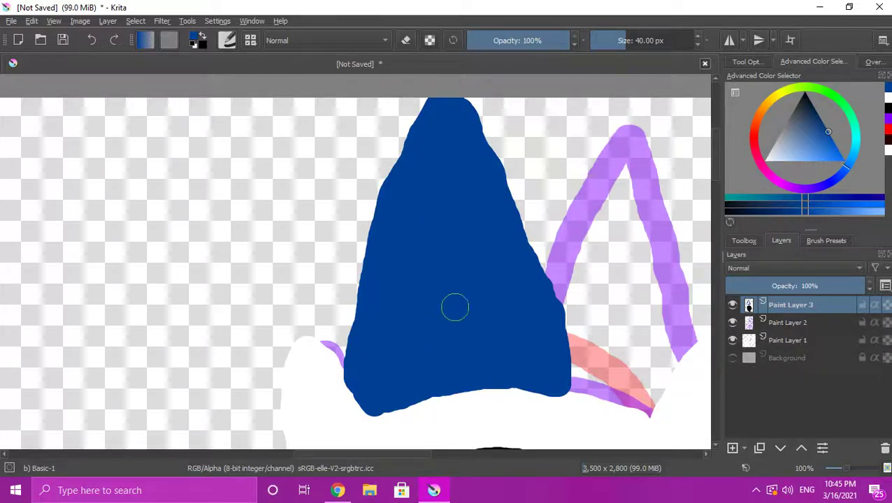
Try extending the dark blue from the ear's base along the right part of the purple arc
scroll(455, 299, "down", 3)
scroll(502, 324, "up", 6)
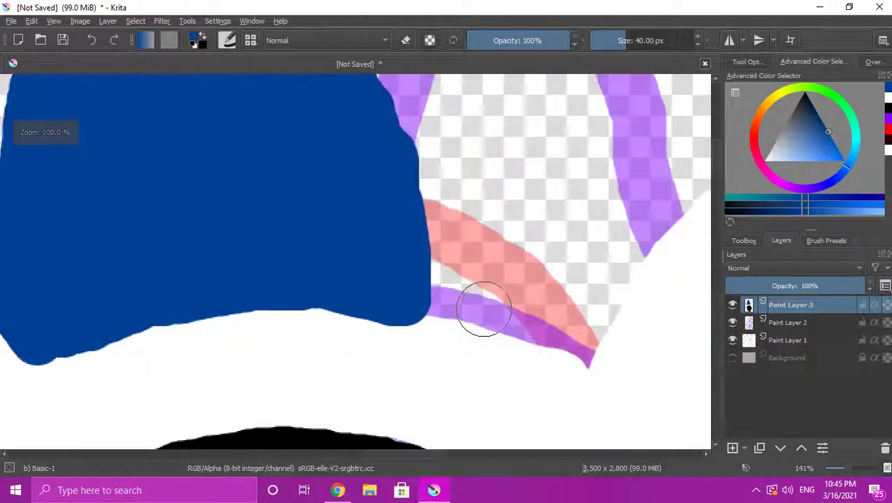
mouse_move(398, 299)
left_mouse_down()
mouse_move(495, 306)
mouse_move(580, 344)
left_mouse_up()
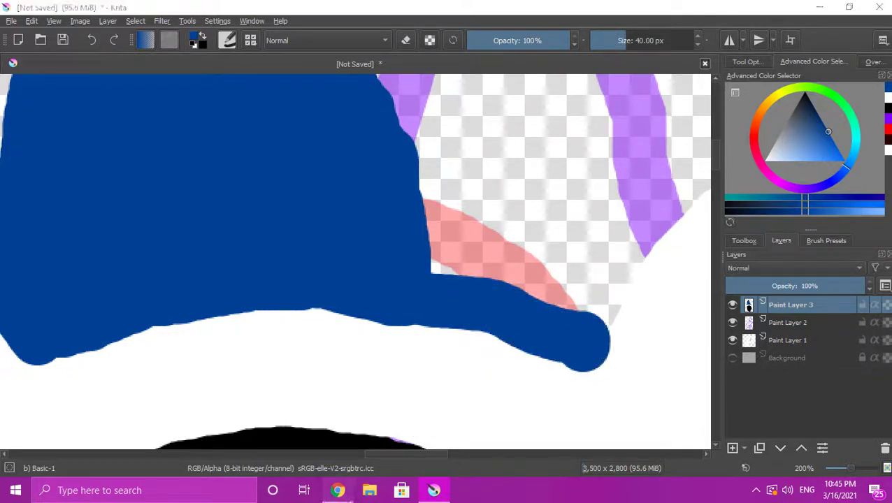
Switch to the YouTube page in Chrome, play The Living Tombstone's Squid Melody [Blue Version], and return to Krita
left_click(338, 490)
scroll(293, 434, "down", 6)
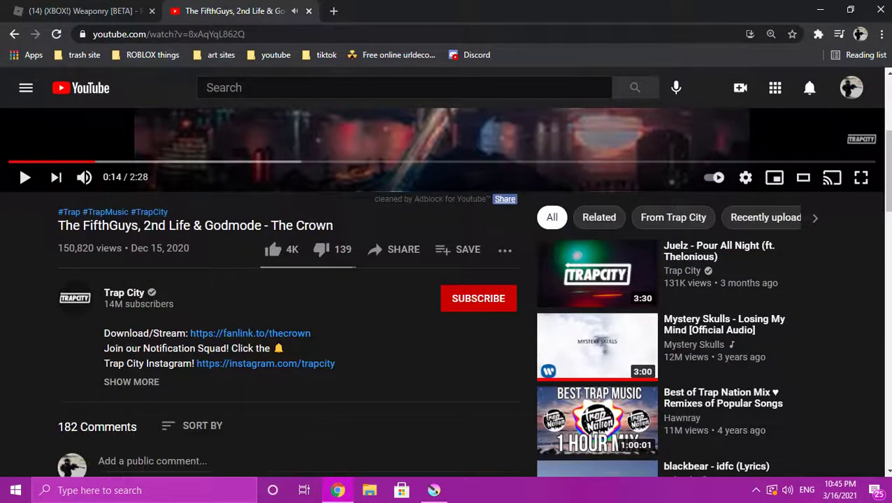
scroll(294, 364, "down", 5)
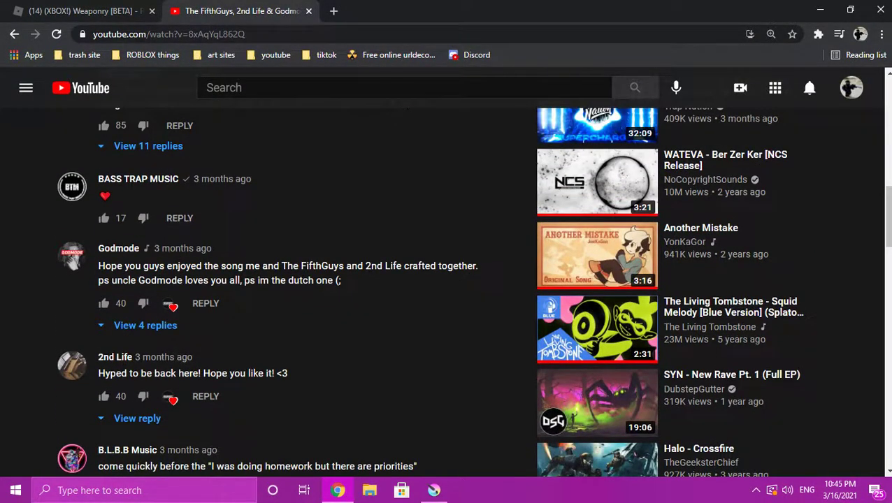
left_click(597, 327)
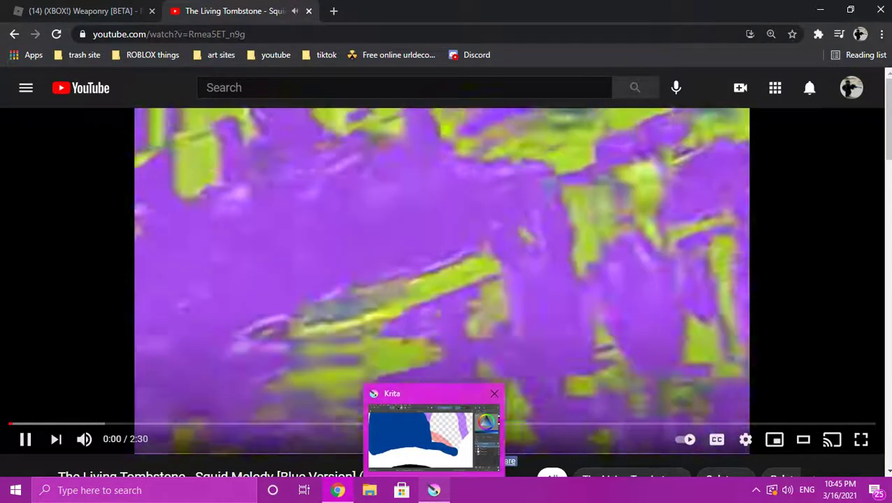
left_click(433, 490)
Undo the dark blue stroke along the arc and shift the brush colour's hue to purple
scroll(439, 229, "down", 7)
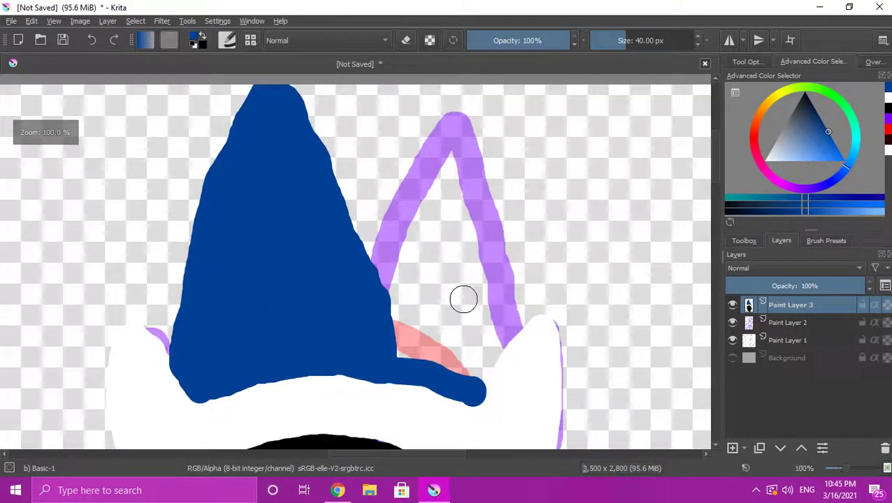
scroll(463, 298, "down", 1)
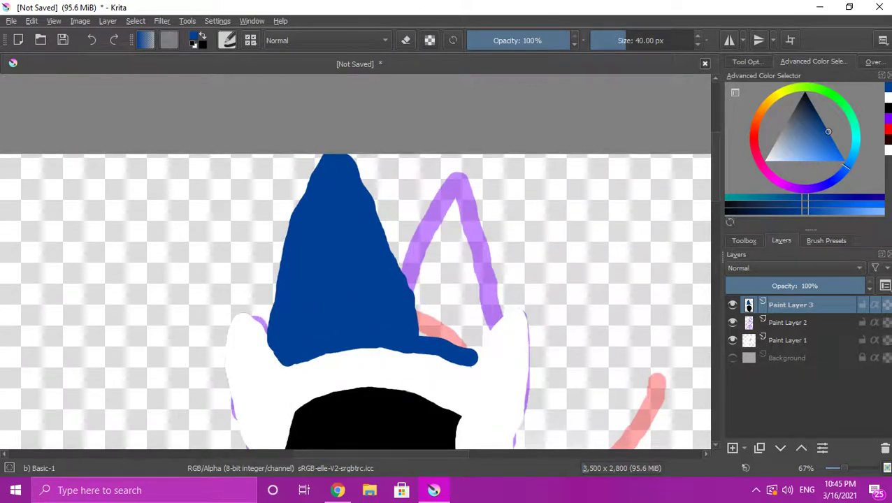
key("ctrl+z")
left_click(789, 185)
Try painting a dark purple stroke along the base of the right ear
scroll(545, 293, "down", 1)
scroll(488, 325, "up", 1)
scroll(488, 324, "up", 1)
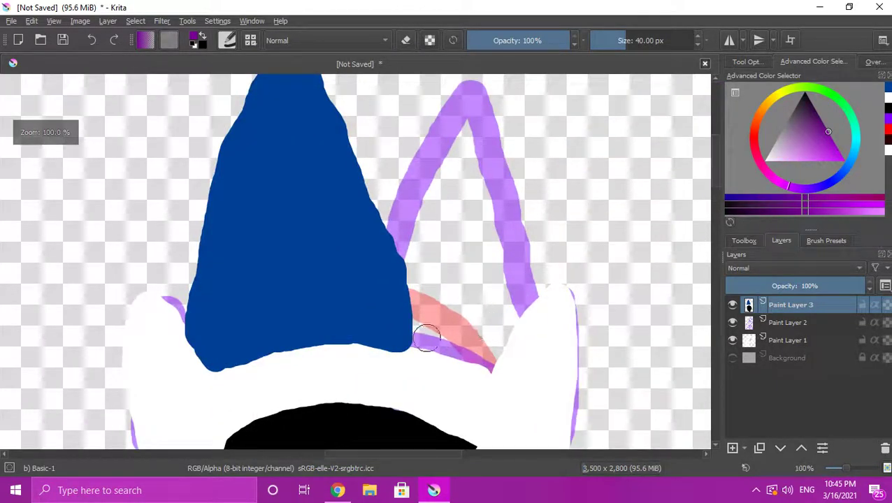
left_click_drag(409, 342, 482, 359)
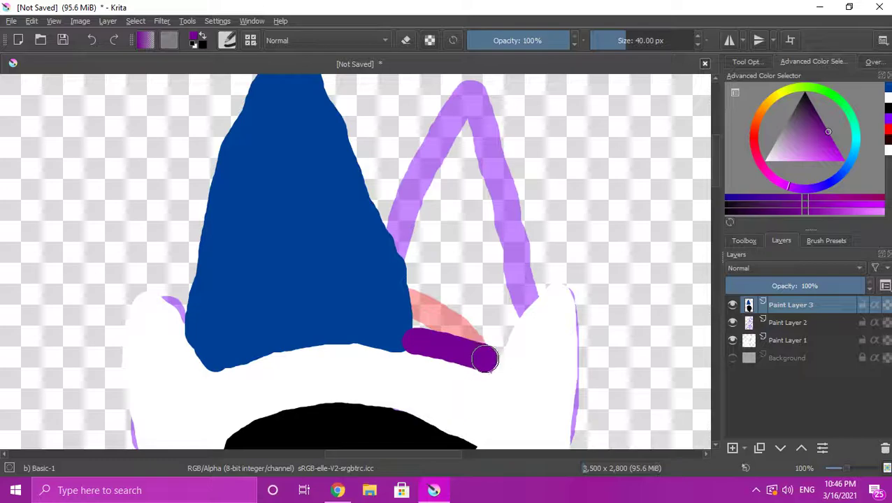
key("ctrl+z")
Set the brush to a fully saturated bright purple and outline the right ear along its sketch lines
left_click(843, 161)
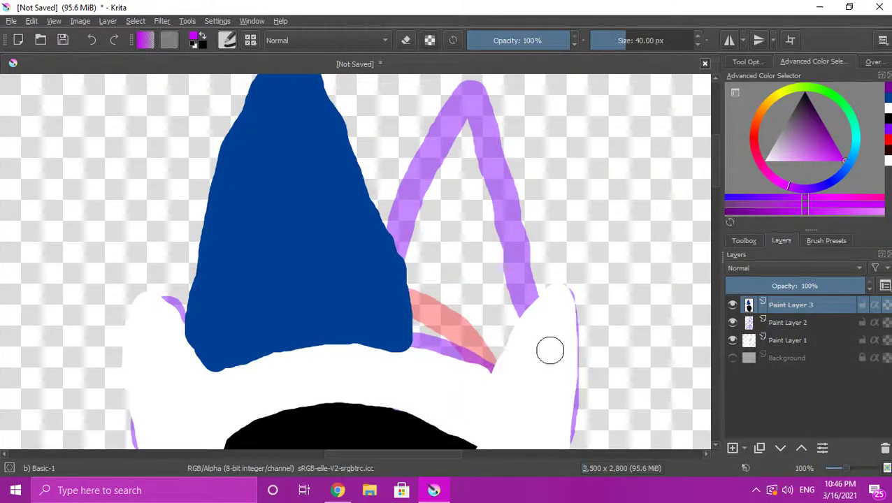
left_click_drag(413, 341, 493, 364)
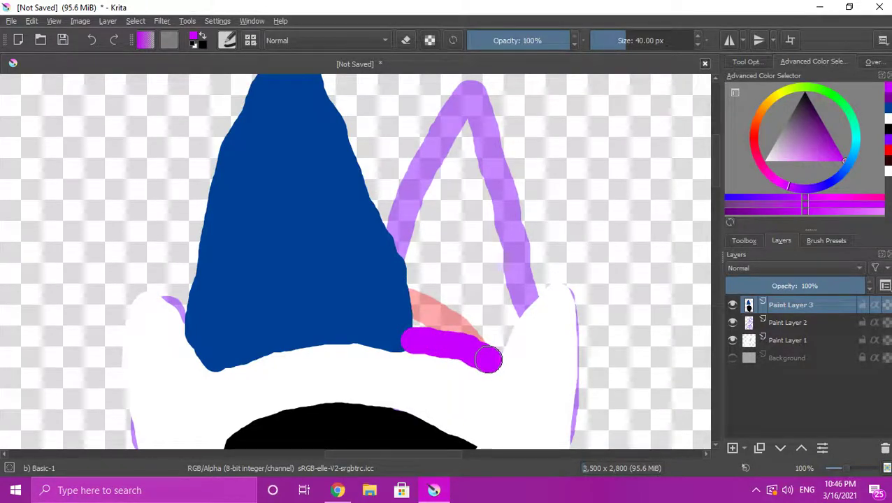
scroll(492, 360, "down", 3)
scroll(473, 320, "up", 3)
mouse_move(419, 410)
left_mouse_down()
mouse_move(398, 314)
mouse_move(416, 250)
mouse_move(470, 152)
mouse_move(497, 196)
mouse_move(531, 337)
mouse_move(523, 386)
mouse_move(500, 419)
left_mouse_up()
scroll(493, 434, "down", 4)
scroll(483, 392, "up", 2)
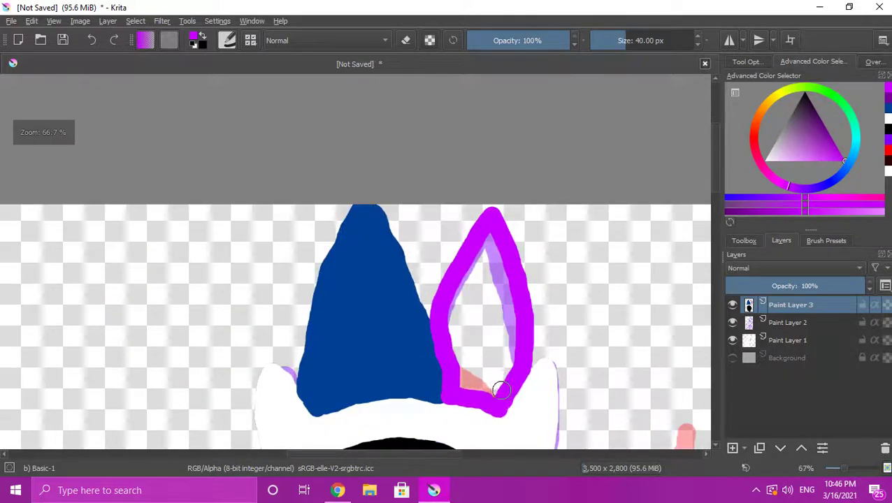
Fill the inside of the right ear solid bright purple
left_click_drag(465, 384, 458, 309)
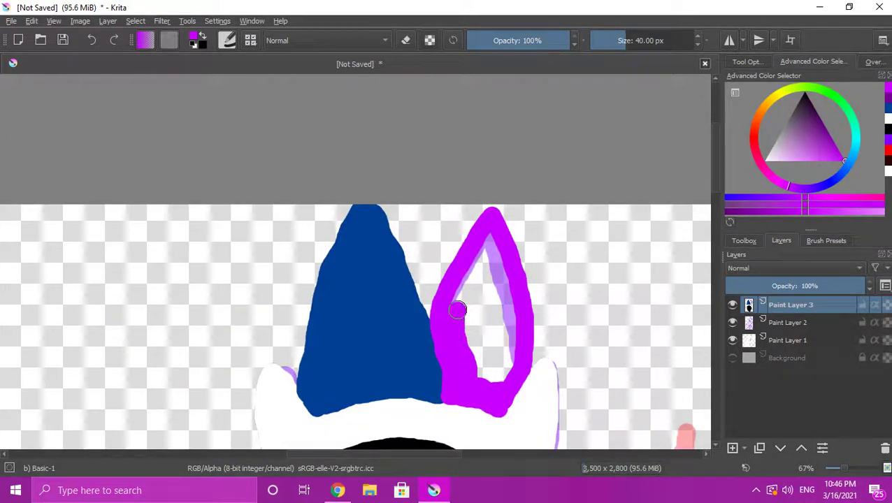
mouse_move(466, 380)
left_mouse_down()
mouse_move(508, 383)
mouse_move(513, 302)
left_mouse_up()
mouse_move(494, 248)
left_mouse_down()
mouse_move(476, 297)
mouse_move(473, 367)
mouse_move(483, 378)
mouse_move(496, 356)
mouse_move(495, 272)
mouse_move(478, 367)
left_mouse_up()
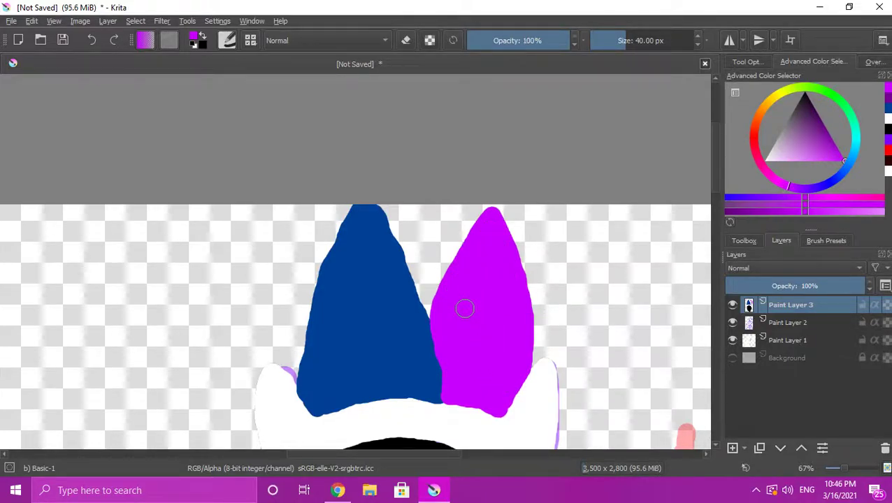
Set the brush colour to a bright, fully saturated blue
scroll(465, 309, "down", 5)
scroll(468, 287, "up", 4)
scroll(460, 285, "down", 1)
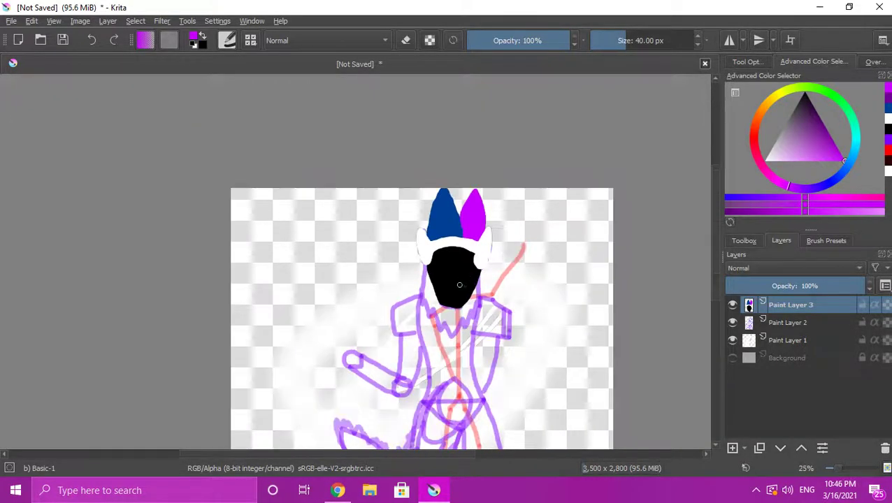
scroll(460, 285, "up", 3)
scroll(419, 293, "down", 2)
scroll(406, 293, "up", 1)
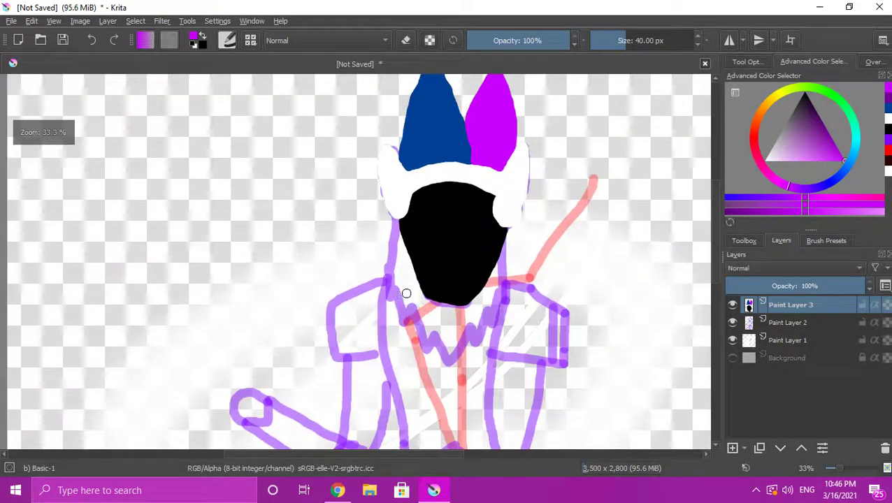
scroll(406, 294, "up", 1)
left_click_drag(827, 181, 844, 162)
left_click(838, 162)
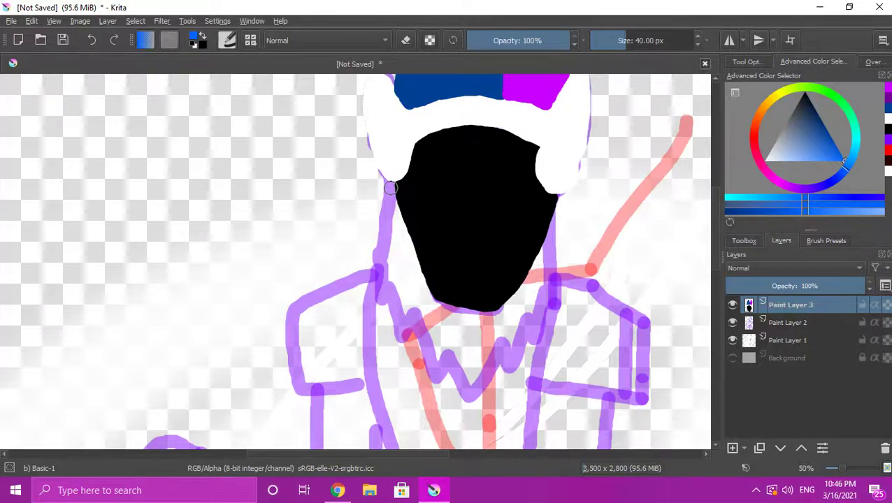
Outline the jagged neck fur below the face in bright blue, from one white side piece down to the point and up to the other
scroll(380, 246, "up", 1)
key("ctrl+z")
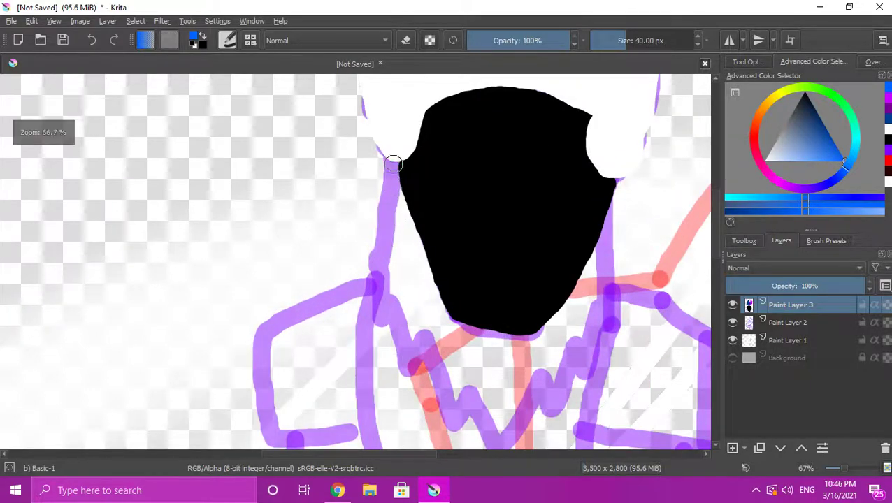
mouse_move(389, 171)
left_mouse_down()
mouse_move(376, 320)
mouse_move(387, 311)
mouse_move(411, 361)
mouse_move(422, 349)
mouse_move(454, 413)
mouse_move(468, 398)
mouse_move(491, 443)
mouse_move(517, 425)
left_mouse_up()
mouse_move(561, 394)
left_mouse_down()
mouse_move(582, 343)
mouse_move(586, 360)
mouse_move(621, 211)
left_mouse_up()
scroll(618, 233, "down", 2)
scroll(622, 224, "up", 2)
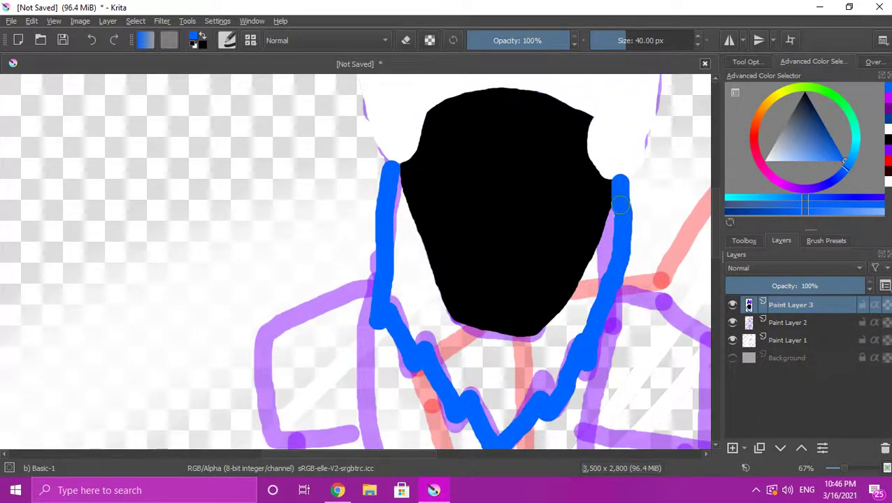
Trace the lower edge of the black face in bright blue and fill the neck fur solid
left_click_drag(585, 298, 578, 338)
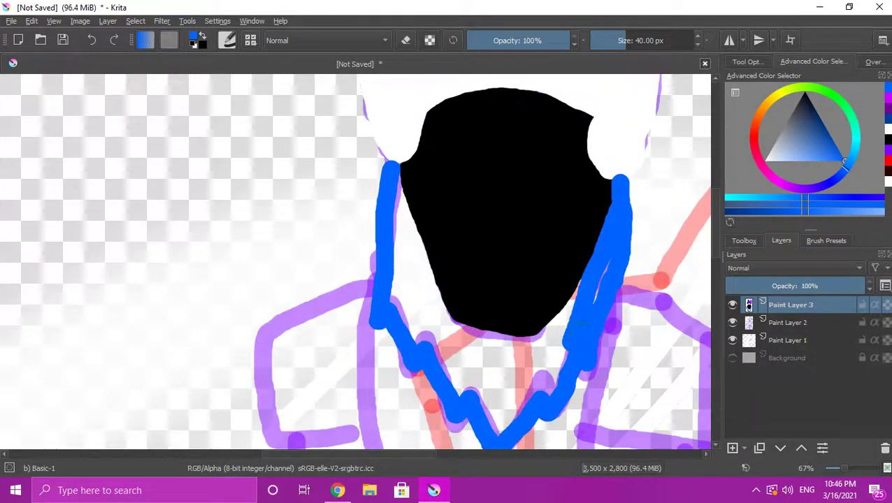
left_click_drag(572, 307, 553, 386)
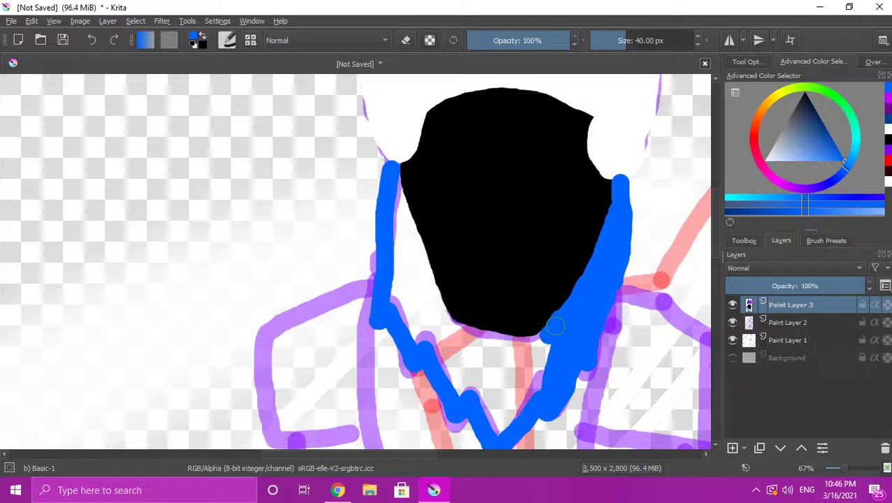
left_click_drag(508, 344, 493, 339)
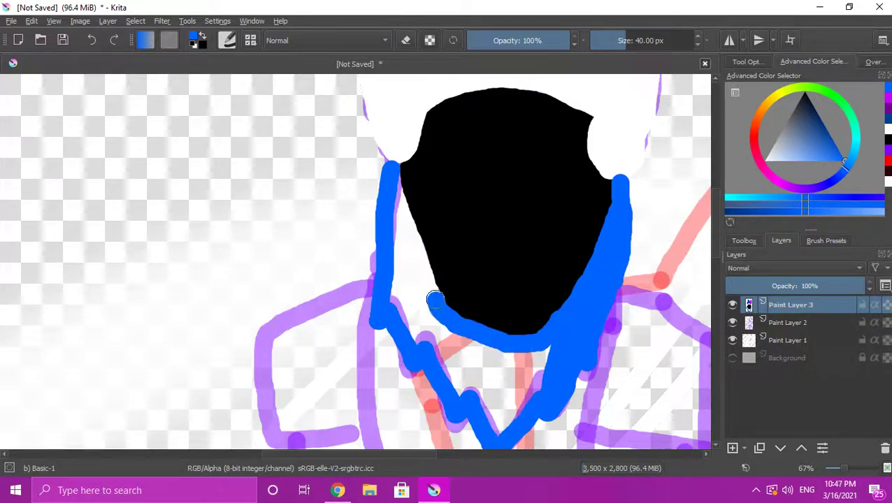
left_click_drag(419, 252, 405, 222)
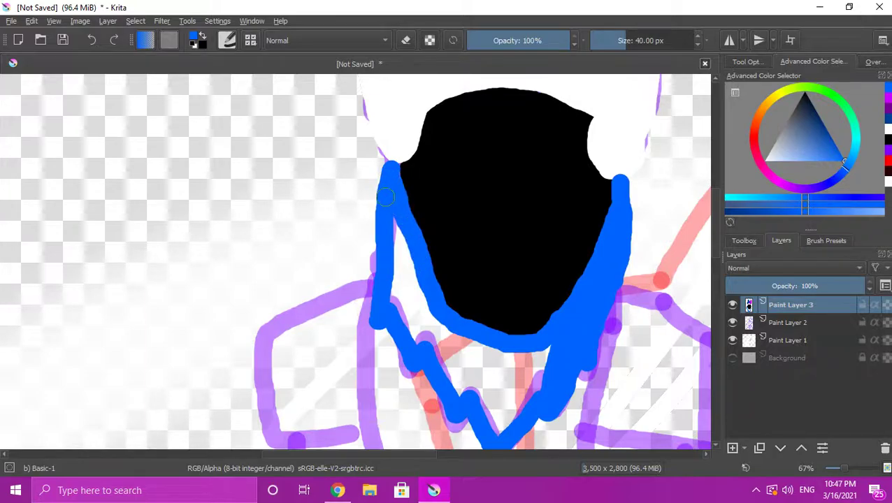
mouse_move(442, 369)
left_mouse_down()
mouse_move(460, 394)
mouse_move(474, 394)
mouse_move(500, 437)
mouse_move(538, 386)
left_mouse_up()
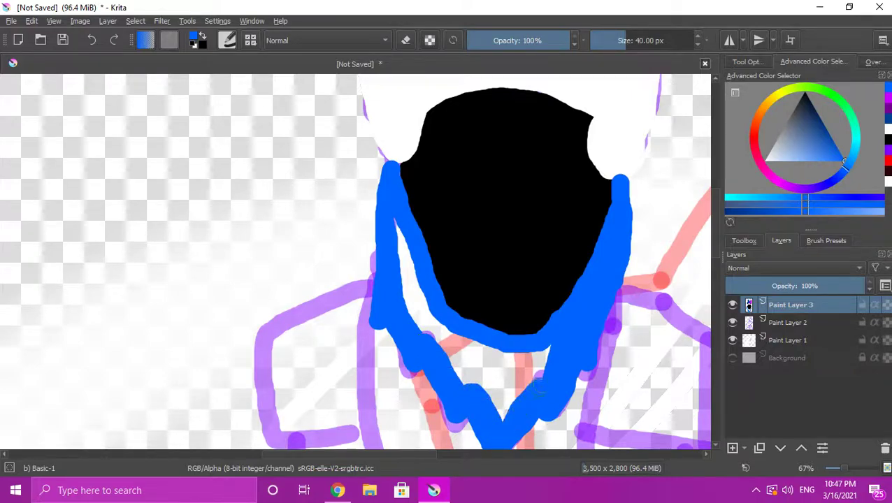
mouse_move(546, 354)
left_mouse_down()
mouse_move(494, 414)
mouse_move(533, 357)
mouse_move(500, 390)
mouse_move(511, 356)
mouse_move(485, 391)
mouse_move(495, 386)
mouse_move(474, 354)
mouse_move(467, 376)
mouse_move(481, 373)
mouse_move(469, 365)
mouse_move(488, 370)
mouse_move(490, 341)
mouse_move(462, 351)
mouse_move(476, 371)
mouse_move(440, 342)
left_mouse_up()
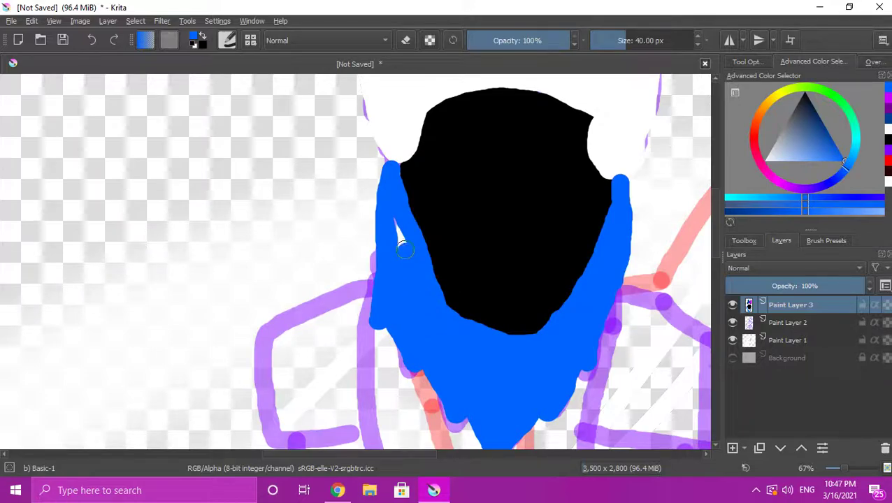
scroll(411, 280, "down", 3)
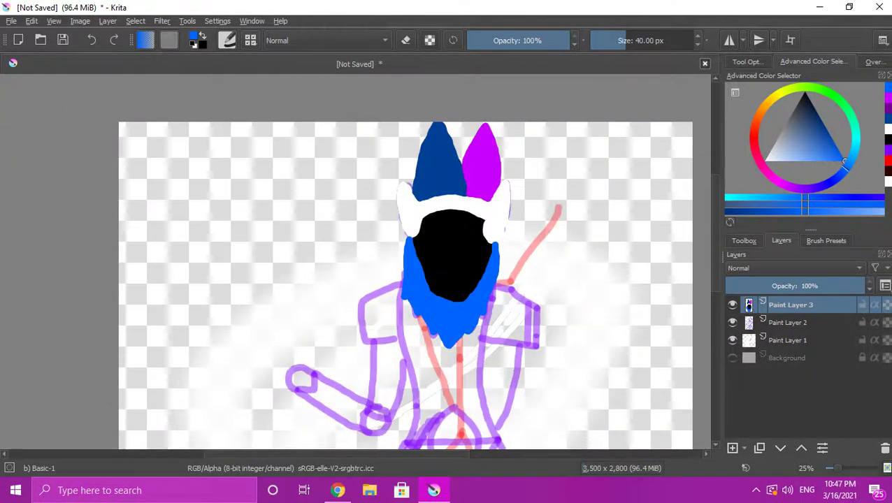
left_click(732, 341)
left_click(732, 322)
left_click(732, 322)
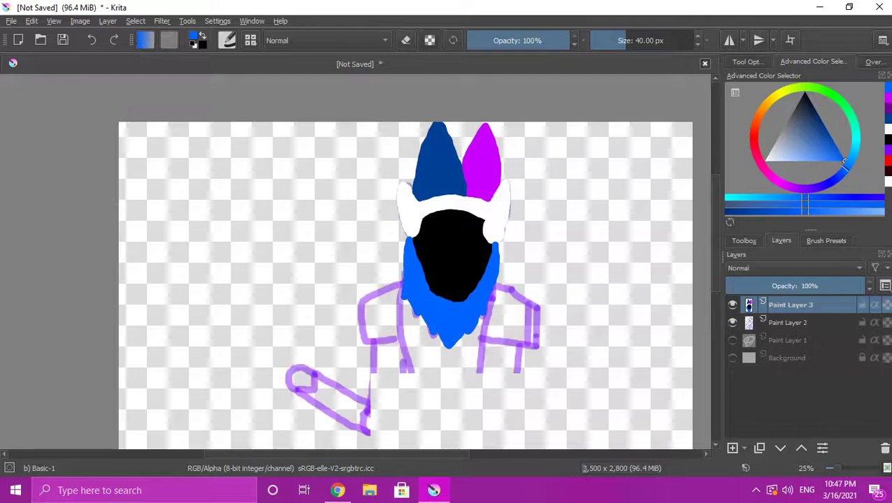
left_click(732, 340)
scroll(554, 298, "down", 2)
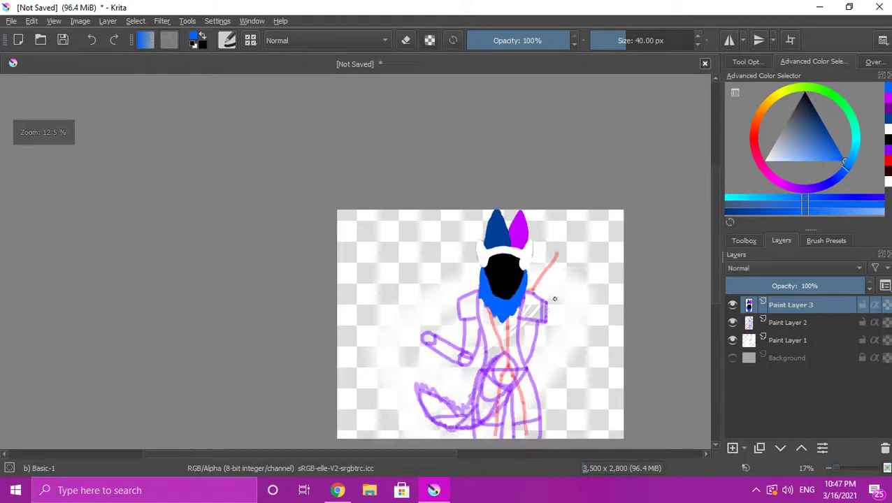
scroll(604, 309, "up", 3)
scroll(604, 309, "down", 1)
scroll(548, 315, "up", 1)
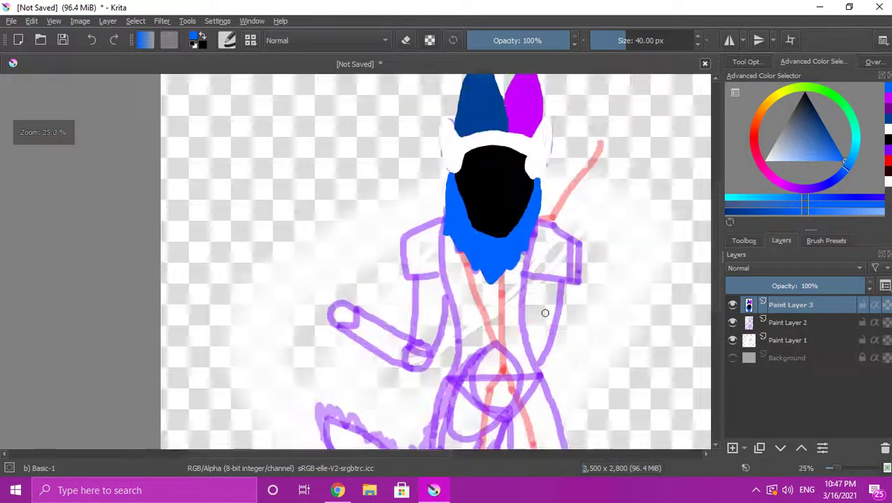
Hide Paint Layer 1 with the red skeleton sketch
left_click(732, 341)
scroll(432, 252, "up", 2)
scroll(433, 238, "down", 2)
scroll(443, 212, "up", 2)
scroll(443, 212, "up", 1)
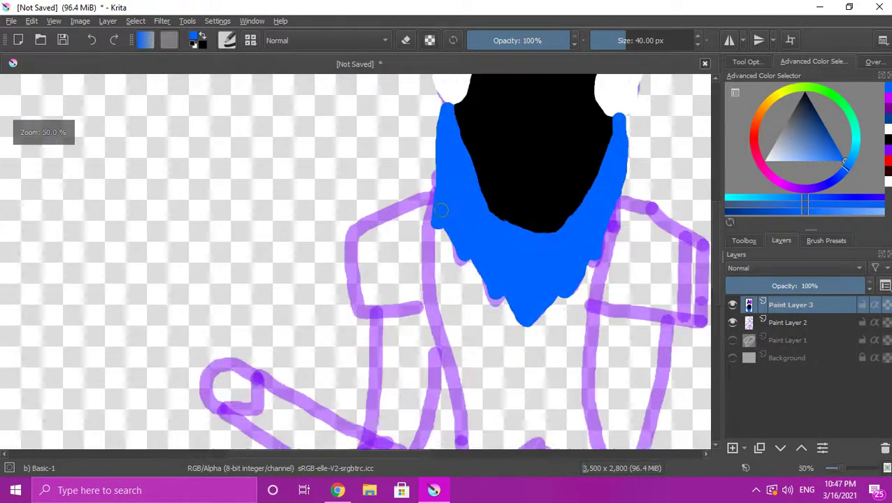
Set the brush colour to a very dark, near-black grey for the sleeve beside the neck fur
left_click(812, 137)
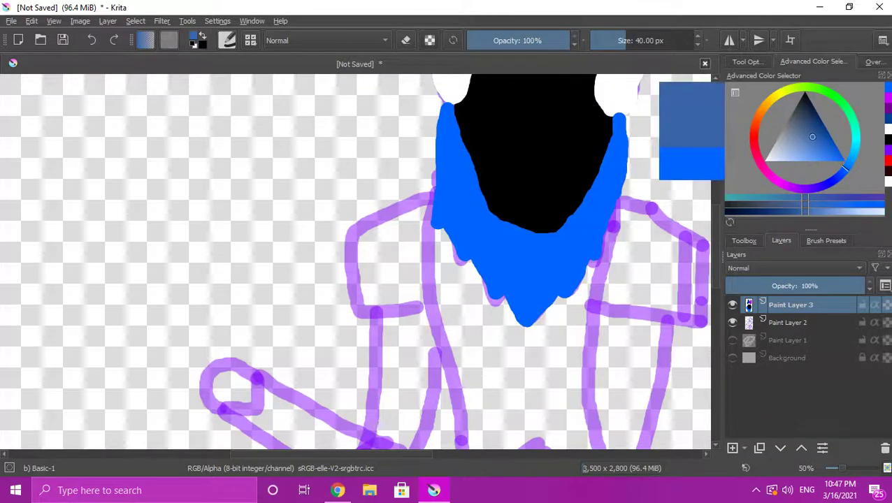
left_click_drag(813, 137, 799, 99)
scroll(425, 233, "up", 2)
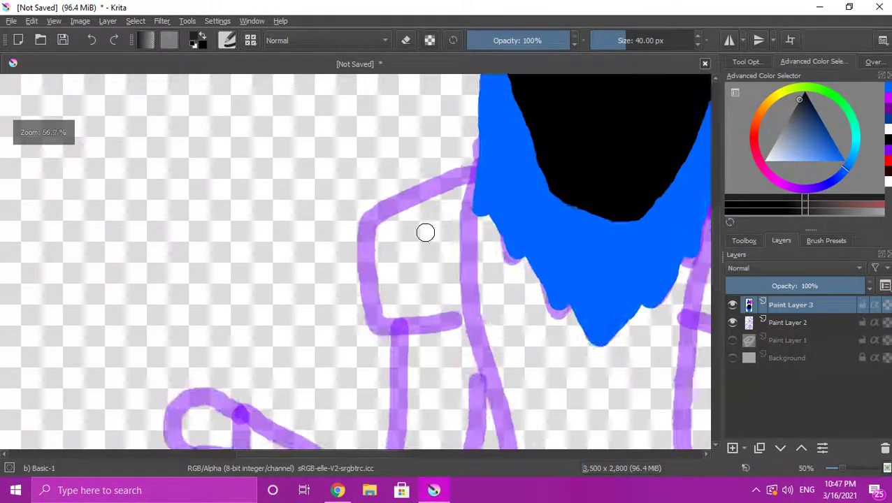
Outline the left sleeve beside the neck fur in near-black grey and fill it solid, following the jagged fur edge
mouse_move(489, 149)
left_mouse_down()
mouse_move(435, 159)
mouse_move(346, 211)
mouse_move(329, 337)
mouse_move(339, 360)
mouse_move(358, 371)
mouse_move(413, 374)
mouse_move(628, 363)
left_mouse_up()
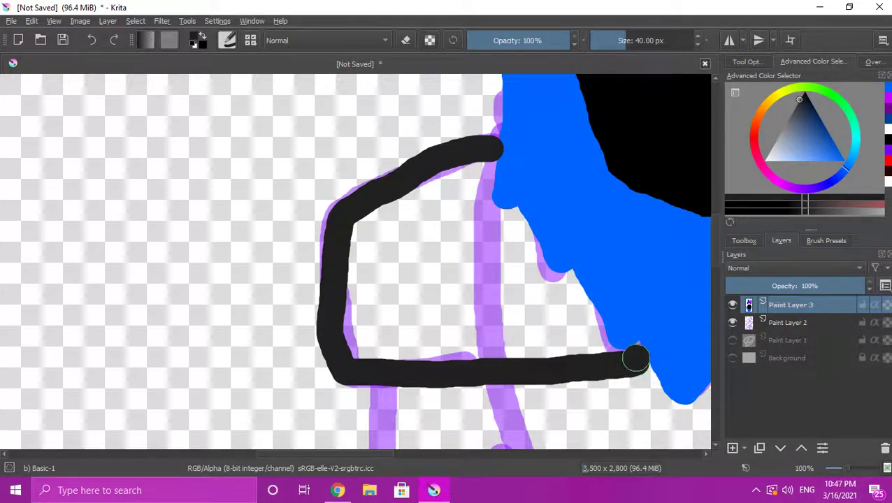
mouse_move(623, 360)
left_mouse_down()
mouse_move(603, 350)
mouse_move(585, 303)
mouse_move(568, 280)
mouse_move(552, 278)
mouse_move(516, 215)
mouse_move(495, 217)
mouse_move(480, 186)
mouse_move(484, 159)
mouse_move(477, 230)
mouse_move(546, 320)
mouse_move(579, 338)
mouse_move(525, 279)
mouse_move(498, 228)
left_mouse_up()
mouse_move(552, 334)
left_mouse_down()
mouse_move(444, 338)
mouse_move(334, 345)
mouse_move(495, 360)
mouse_move(535, 349)
mouse_move(522, 312)
mouse_move(471, 250)
mouse_move(452, 204)
mouse_move(460, 174)
mouse_move(453, 166)
mouse_move(381, 209)
mouse_move(339, 254)
mouse_move(348, 336)
mouse_move(496, 324)
mouse_move(502, 314)
mouse_move(460, 263)
mouse_move(438, 209)
mouse_move(440, 186)
mouse_move(384, 223)
mouse_move(353, 287)
mouse_move(467, 308)
left_mouse_up()
mouse_move(378, 319)
left_mouse_down()
mouse_move(427, 289)
mouse_move(466, 291)
mouse_move(427, 218)
mouse_move(383, 241)
mouse_move(365, 291)
mouse_move(425, 266)
mouse_move(382, 285)
left_mouse_up()
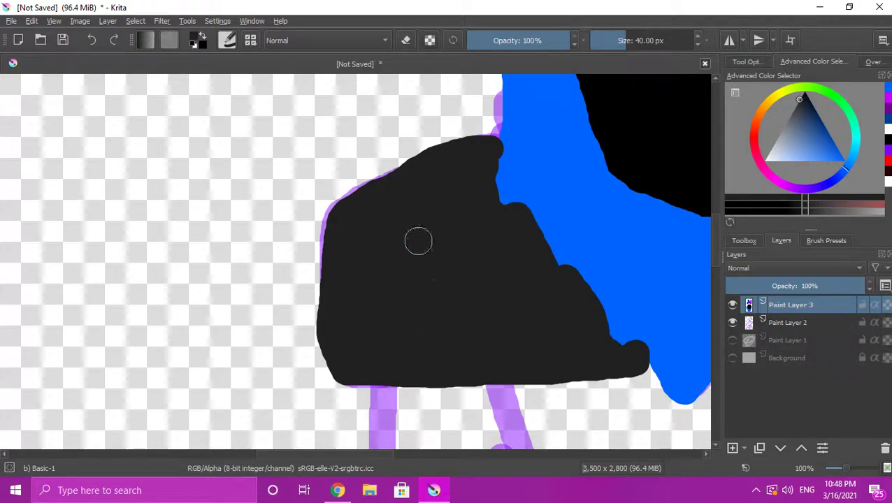
Outline the opposite sleeve in near-black grey along the sketch and the neck fur edge, and fill it solid
scroll(419, 256, "down", 5)
scroll(539, 306, "up", 4)
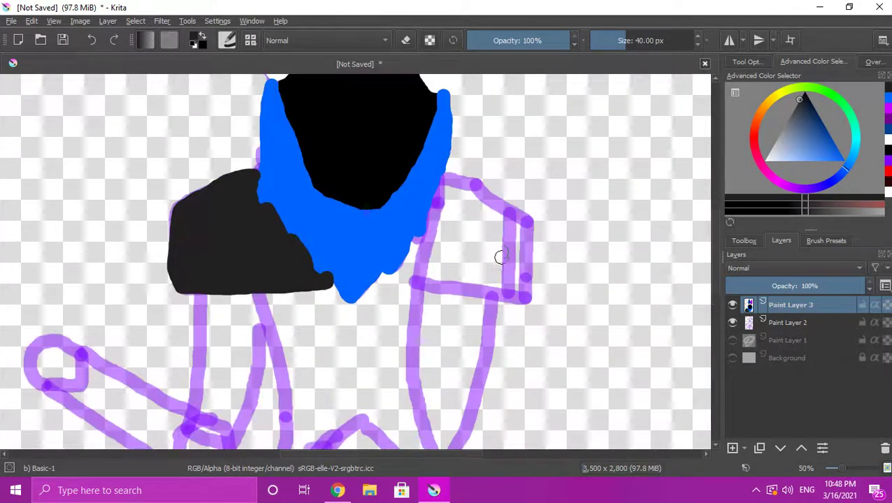
scroll(504, 220, "up", 1)
mouse_move(394, 142)
left_mouse_down()
mouse_move(451, 152)
mouse_move(552, 226)
mouse_move(556, 311)
mouse_move(547, 375)
mouse_move(302, 333)
mouse_move(337, 263)
mouse_move(362, 253)
mouse_move(389, 161)
left_mouse_up()
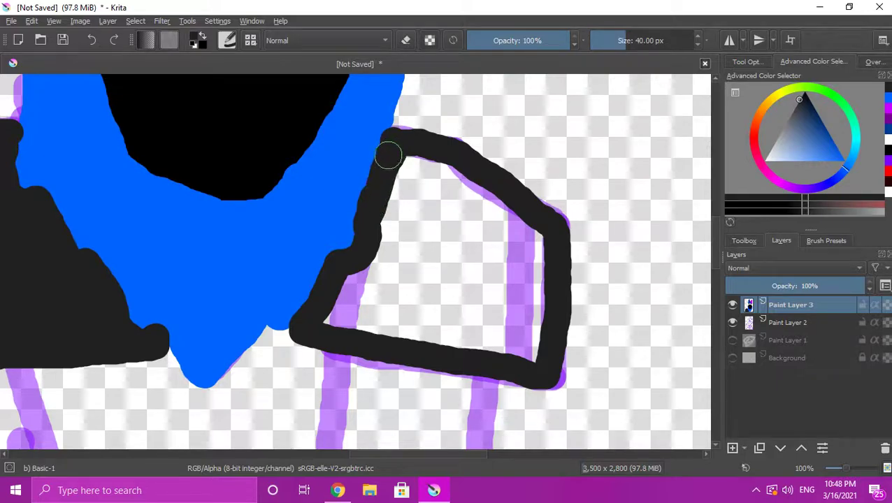
mouse_move(365, 240)
left_mouse_down()
mouse_move(366, 264)
mouse_move(332, 320)
mouse_move(432, 329)
mouse_move(537, 356)
mouse_move(411, 335)
mouse_move(528, 341)
mouse_move(546, 282)
mouse_move(534, 230)
mouse_move(511, 333)
mouse_move(517, 218)
mouse_move(499, 250)
mouse_move(483, 334)
left_mouse_up()
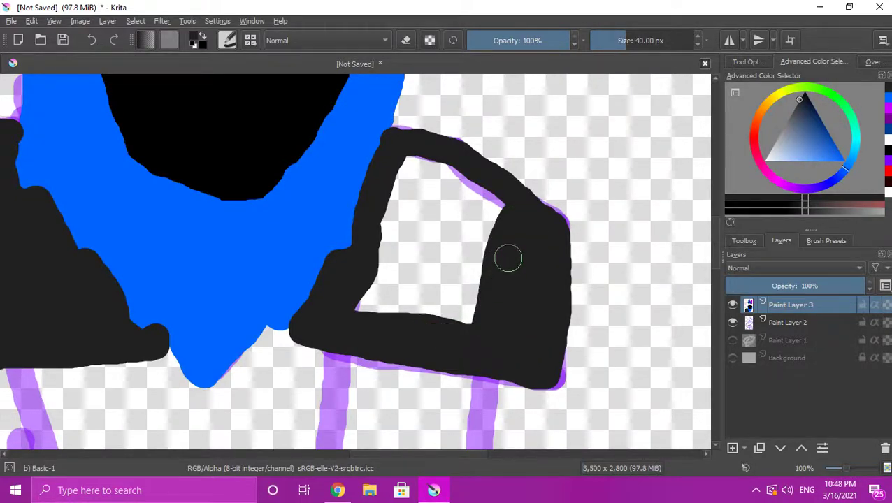
mouse_move(499, 208)
left_mouse_down()
mouse_move(462, 336)
mouse_move(488, 200)
mouse_move(462, 246)
mouse_move(446, 326)
mouse_move(472, 180)
mouse_move(450, 221)
mouse_move(437, 307)
mouse_move(459, 175)
mouse_move(449, 182)
mouse_move(420, 300)
mouse_move(410, 306)
mouse_move(435, 165)
mouse_move(398, 304)
mouse_move(350, 300)
mouse_move(377, 287)
mouse_move(395, 242)
mouse_move(393, 213)
mouse_move(423, 162)
left_mouse_up()
Draw the shirt's lower edge across the torso below the neck fur and continue it up to the right sleeve
scroll(388, 253, "down", 5)
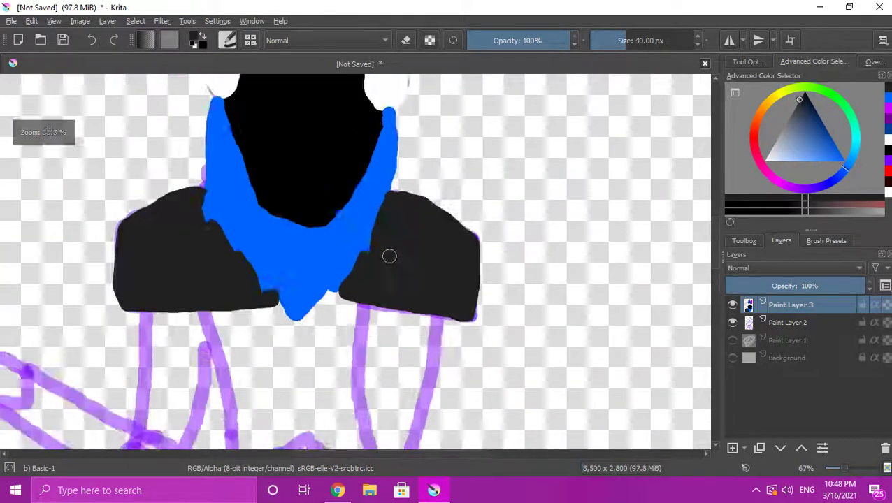
scroll(354, 325, "up", 2)
scroll(361, 305, "down", 2)
scroll(359, 308, "up", 4)
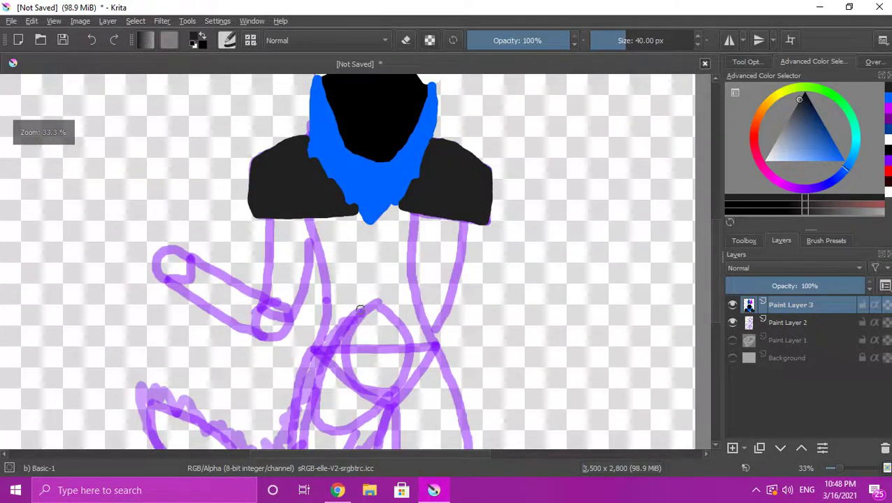
scroll(367, 302, "down", 2)
scroll(363, 273, "up", 1)
scroll(363, 265, "up", 1)
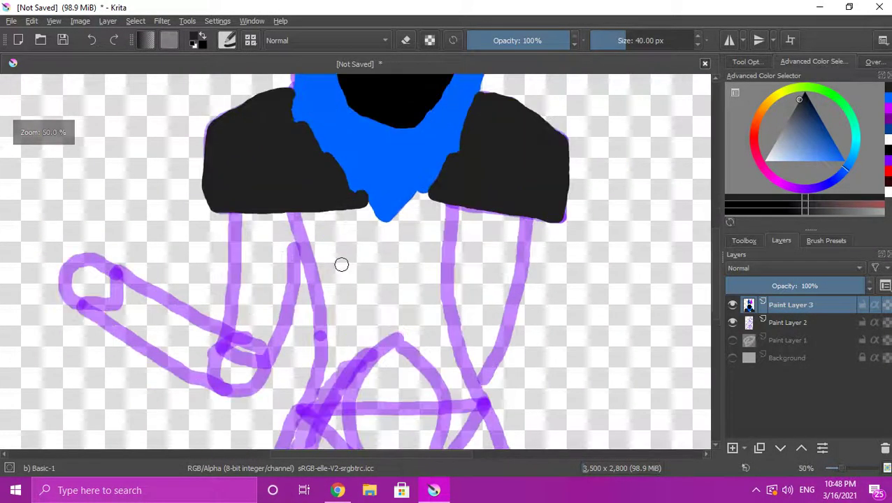
left_click_drag(316, 280, 432, 269)
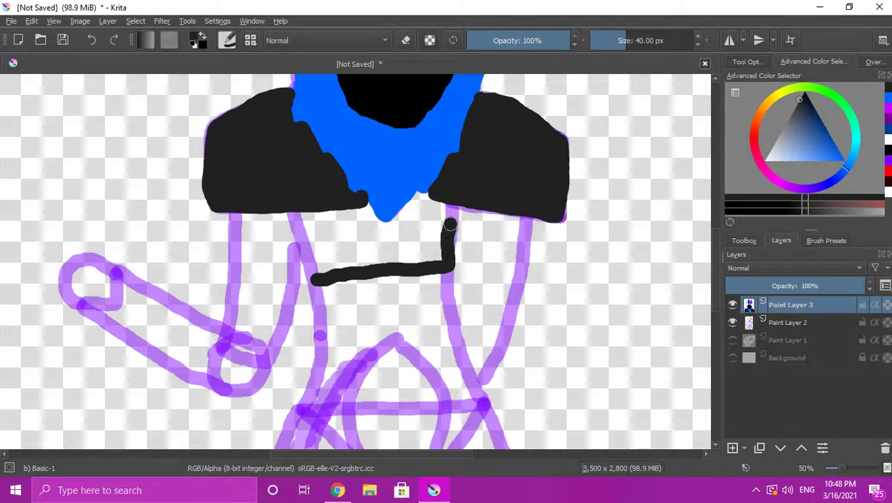
scroll(454, 210, "up", 3)
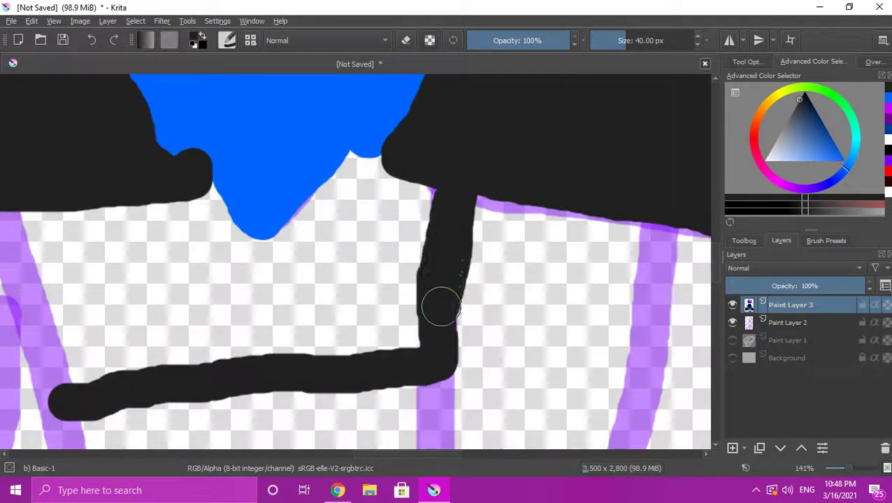
scroll(444, 300, "down", 2)
Draw the shirt's left side from the lower edge up to the left sleeve in near-black grey
scroll(363, 343, "up", 4)
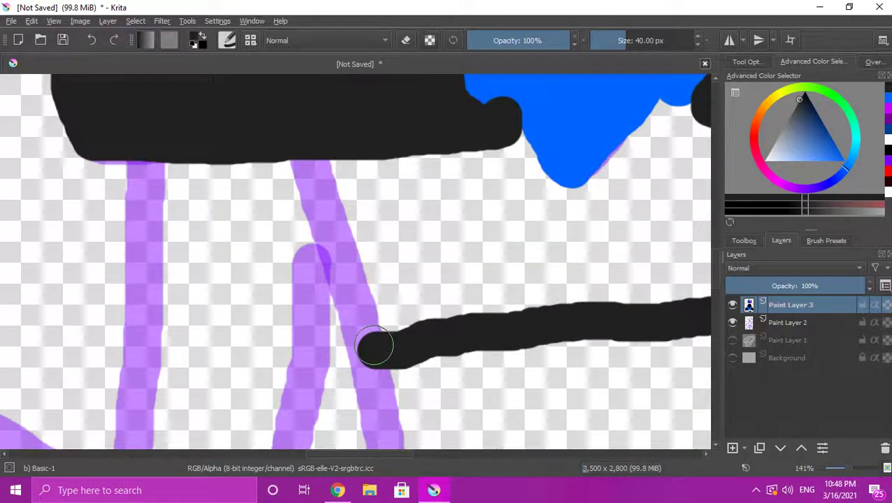
mouse_move(364, 346)
left_mouse_down()
mouse_move(350, 274)
mouse_move(305, 158)
mouse_move(323, 245)
mouse_move(354, 315)
mouse_move(383, 335)
left_mouse_up()
scroll(400, 313, "down", 3)
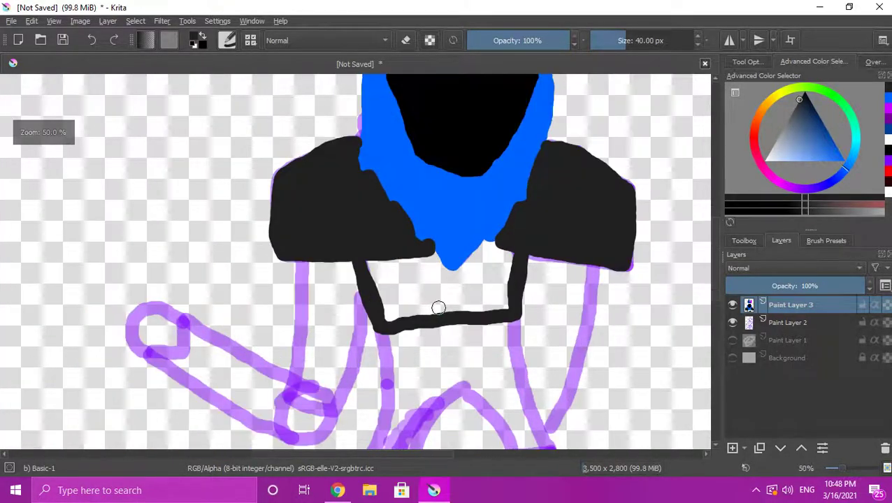
Trace the pointed tip of the blue neck fur in near-black grey, joining the two sleeves
scroll(521, 213, "up", 3)
mouse_move(571, 150)
left_mouse_down()
mouse_move(538, 148)
mouse_move(507, 187)
mouse_move(543, 141)
mouse_move(476, 213)
left_mouse_up()
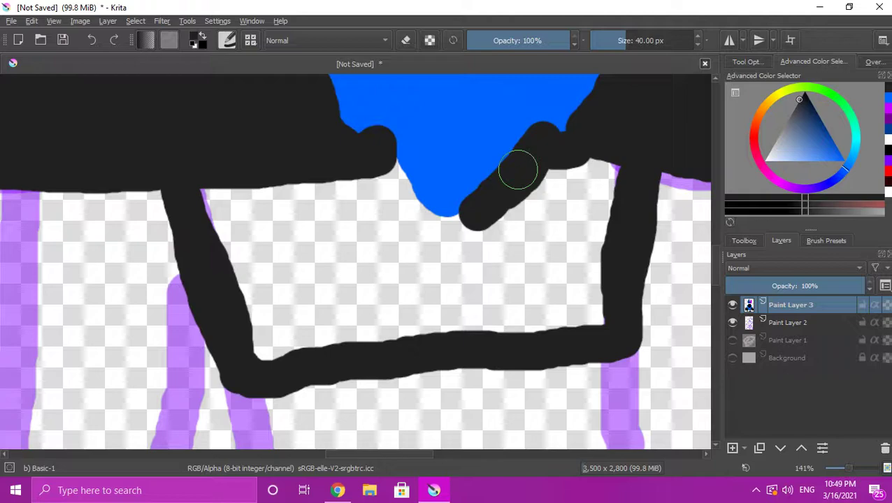
mouse_move(473, 215)
left_mouse_down()
mouse_move(430, 225)
mouse_move(409, 207)
left_mouse_up()
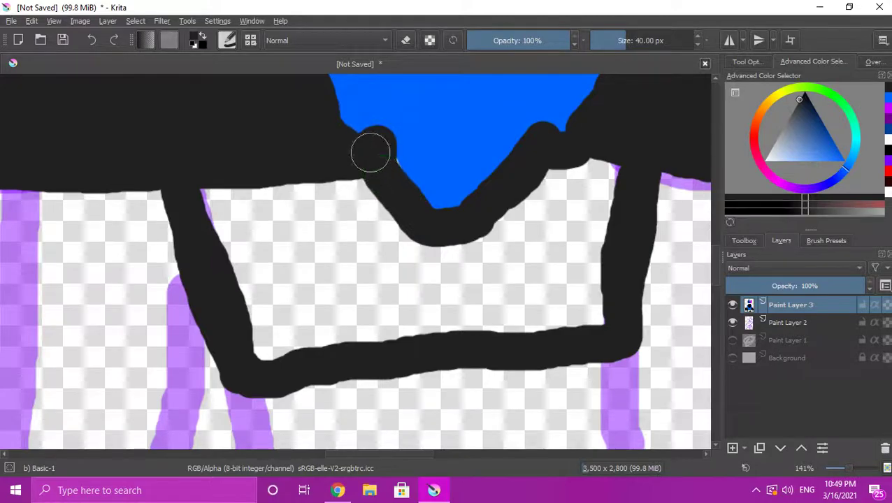
Fill the shirt's torso solid near-black grey between the neck fur and the lower edge
scroll(388, 178, "down", 2)
scroll(391, 191, "up", 2)
mouse_move(369, 185)
left_mouse_down()
mouse_move(214, 198)
mouse_move(210, 216)
mouse_move(232, 331)
mouse_move(254, 362)
mouse_move(369, 342)
mouse_move(437, 348)
mouse_move(582, 323)
mouse_move(602, 265)
mouse_move(607, 170)
mouse_move(595, 166)
mouse_move(553, 289)
mouse_move(561, 313)
mouse_move(577, 246)
mouse_move(574, 199)
mouse_move(558, 177)
mouse_move(500, 305)
left_mouse_up()
mouse_move(529, 220)
left_mouse_down()
mouse_move(446, 318)
mouse_move(428, 308)
mouse_move(255, 329)
mouse_move(418, 296)
mouse_move(470, 259)
mouse_move(301, 285)
mouse_move(293, 291)
mouse_move(488, 246)
left_mouse_up()
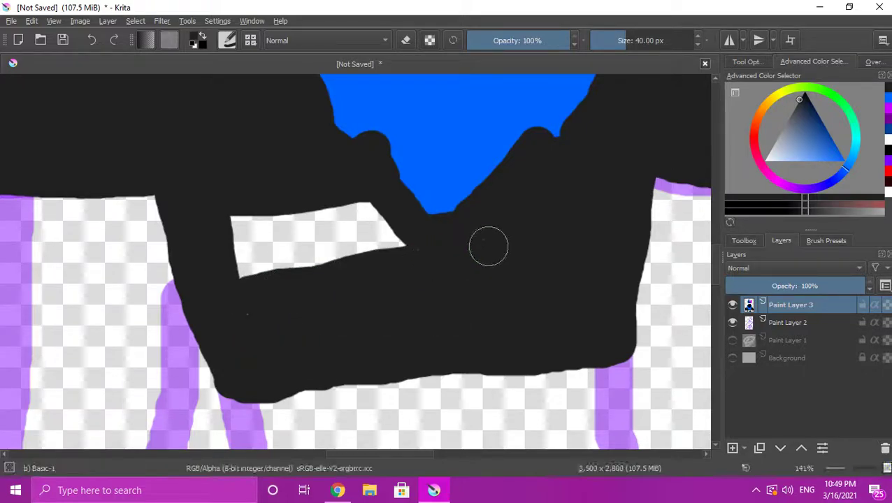
mouse_move(257, 319)
left_mouse_down()
mouse_move(239, 224)
mouse_move(281, 243)
mouse_move(253, 228)
mouse_move(262, 280)
mouse_move(284, 240)
mouse_move(308, 227)
mouse_move(294, 260)
mouse_move(322, 252)
mouse_move(338, 222)
mouse_move(352, 232)
mouse_move(353, 246)
mouse_move(379, 251)
left_mouse_up()
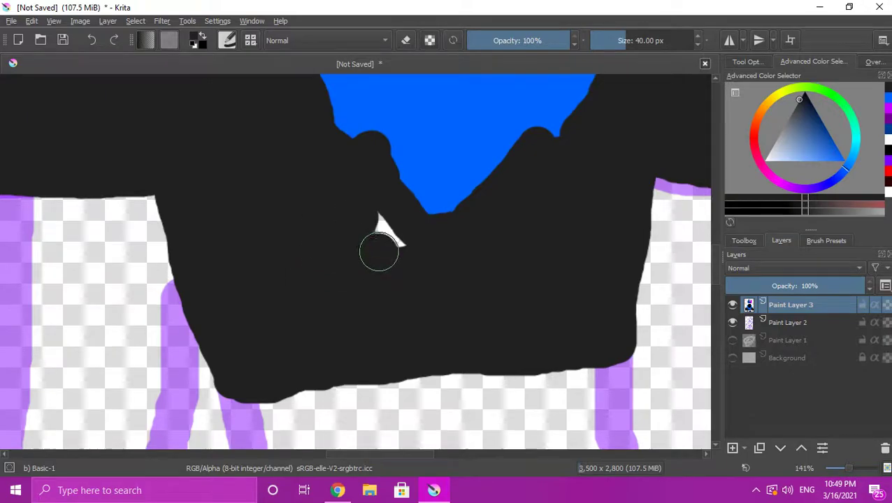
scroll(401, 305, "down", 7)
scroll(422, 339, "up", 4)
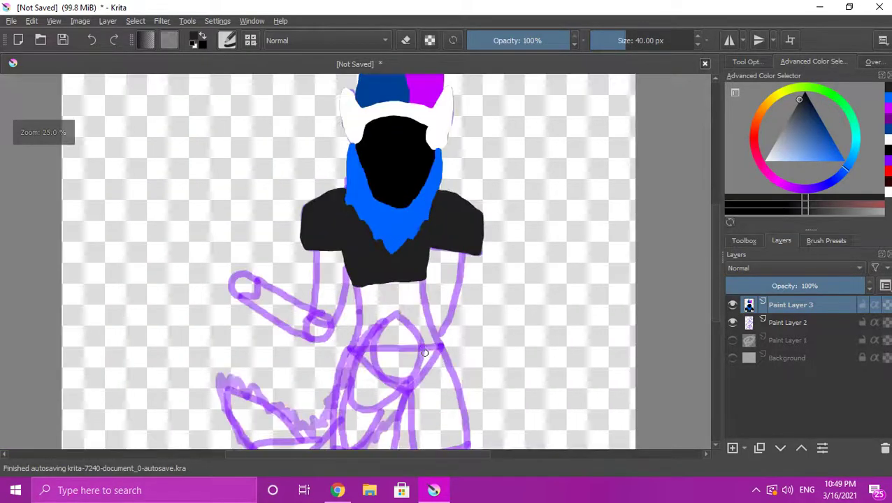
scroll(404, 323, "up", 2)
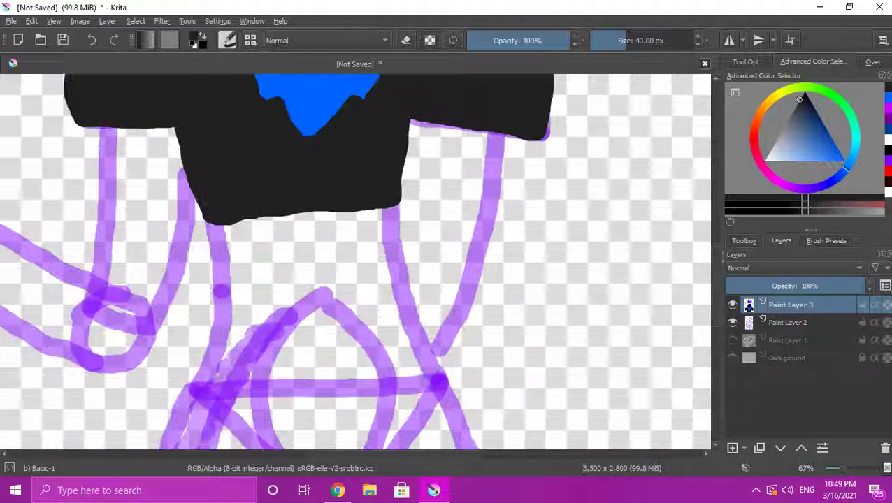
left_click(888, 98)
scroll(235, 234, "down", 2)
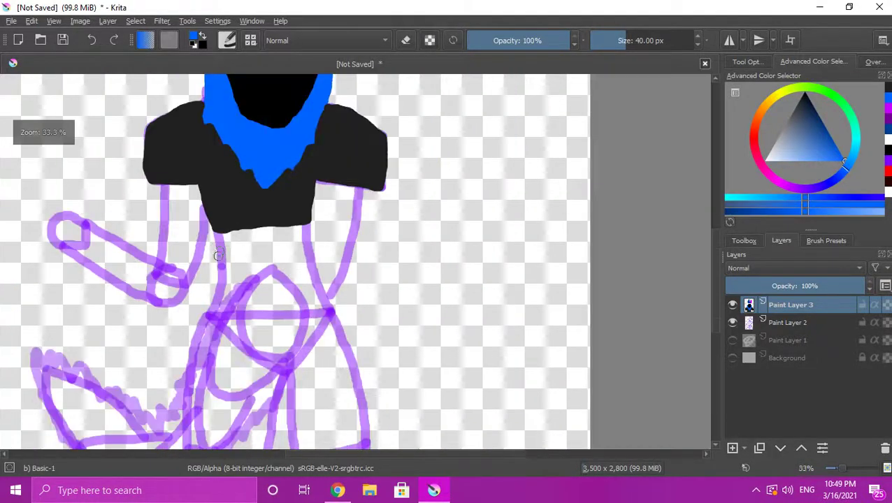
scroll(208, 289, "up", 2)
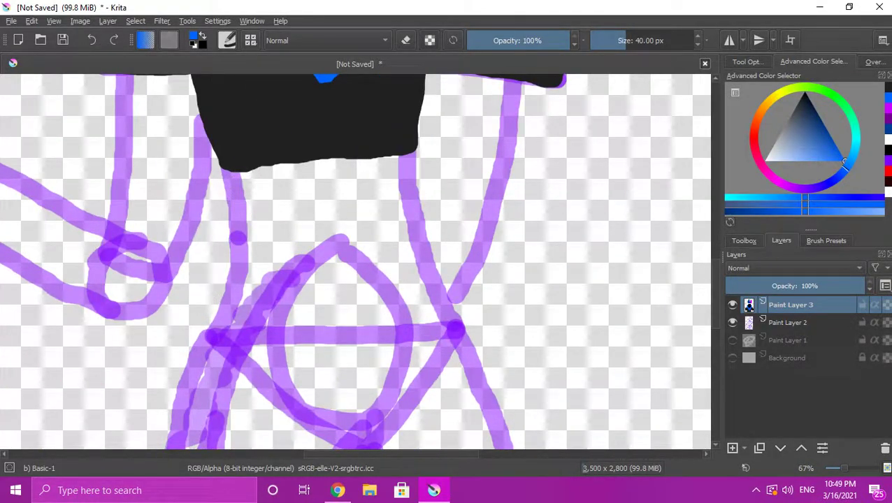
Switch back to the near-black grey and extend the shirt's lower hem downward into a rounded curve
left_click(888, 86)
scroll(295, 290, "up", 1)
scroll(230, 222, "down", 2)
scroll(230, 126, "up", 3)
mouse_move(185, 241)
left_mouse_down()
mouse_move(256, 298)
mouse_move(425, 292)
mouse_move(527, 269)
mouse_move(553, 243)
mouse_move(557, 199)
mouse_move(520, 231)
mouse_move(435, 258)
mouse_move(284, 271)
mouse_move(237, 266)
mouse_move(229, 241)
mouse_move(429, 218)
left_mouse_up()
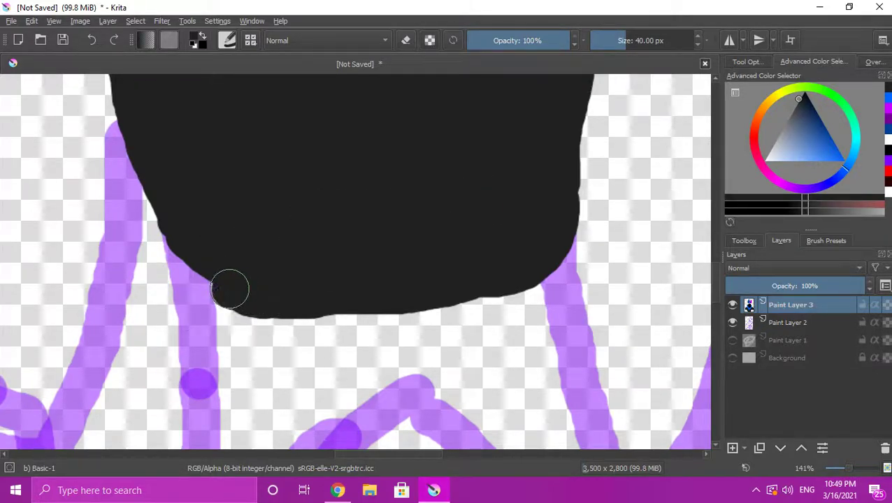
left_click_drag(229, 289, 179, 252)
scroll(335, 251, "down", 5)
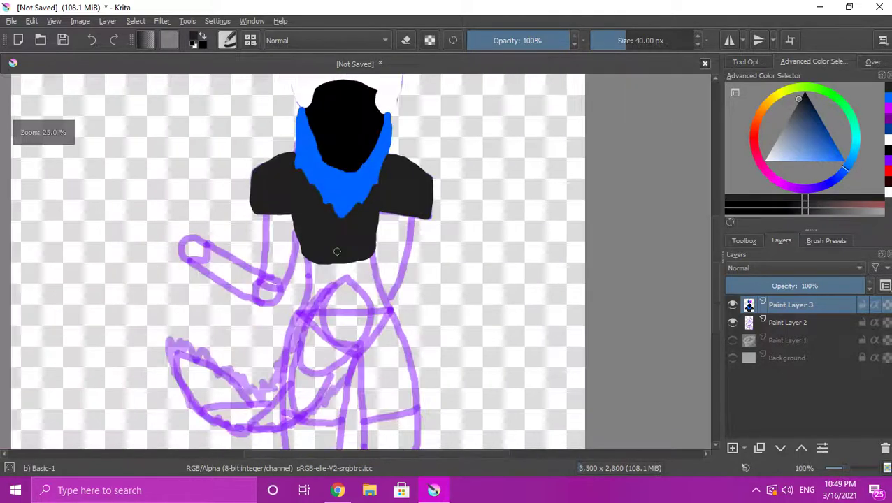
Set the brush to bright blue at 12.29 px and trace the shirt's curved lower hem from left to right
scroll(356, 273, "up", 1)
left_click(888, 98)
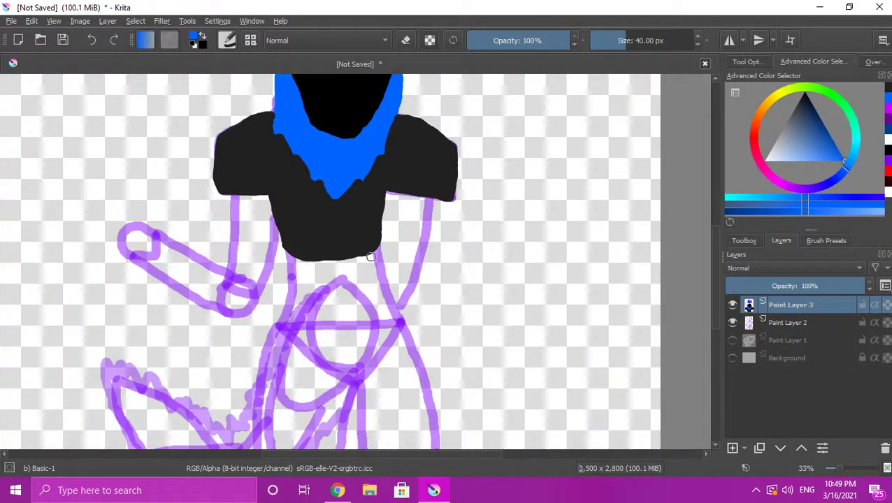
scroll(357, 273, "down", 1)
scroll(322, 318, "up", 4)
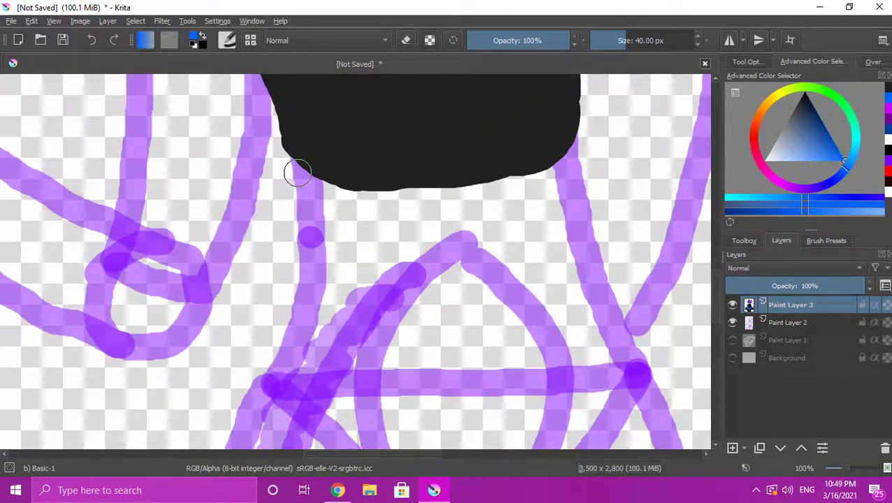
scroll(339, 196, "up", 3)
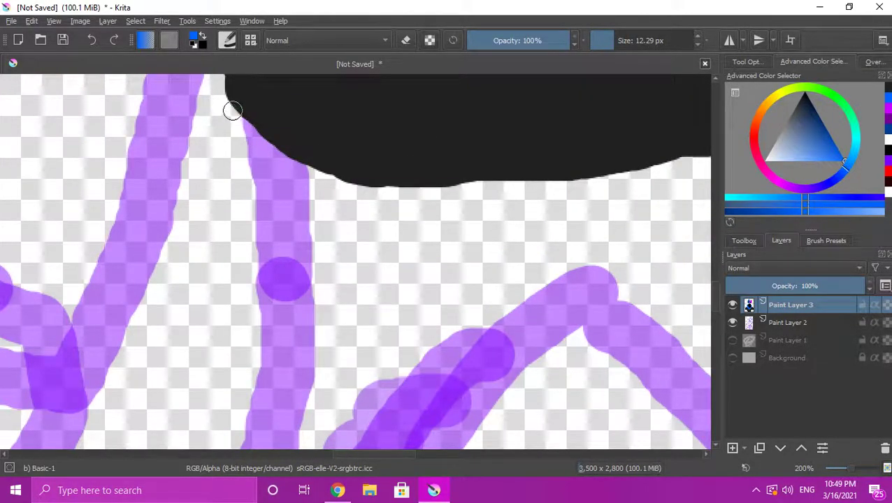
left_click_drag(231, 109, 282, 149)
mouse_move(385, 185)
left_mouse_down()
mouse_move(472, 193)
mouse_move(493, 186)
left_mouse_up()
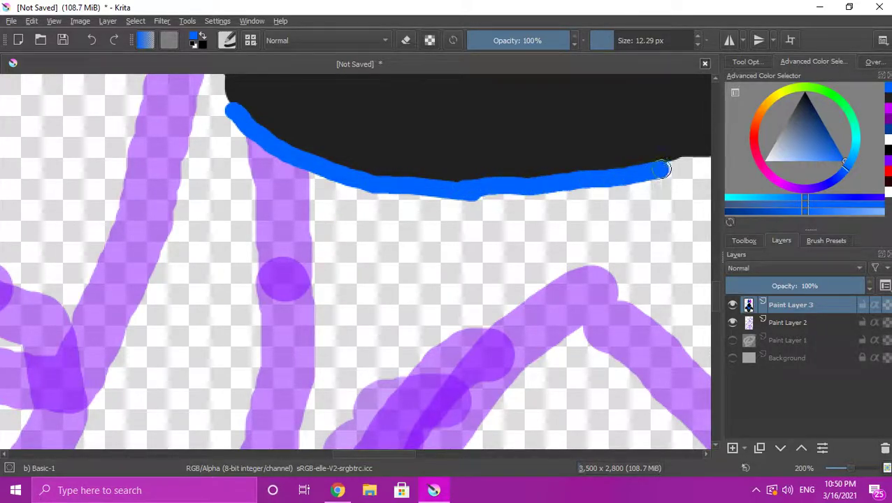
scroll(629, 199, "down", 5)
scroll(661, 192, "up", 8)
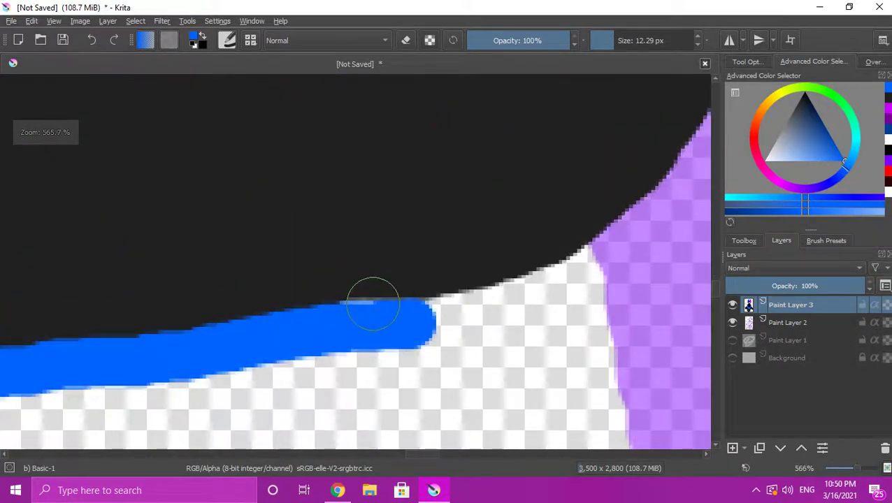
left_click(352, 313)
mouse_move(352, 312)
left_mouse_down()
mouse_move(502, 286)
mouse_move(581, 248)
mouse_move(643, 184)
left_mouse_up()
scroll(657, 191, "down", 3)
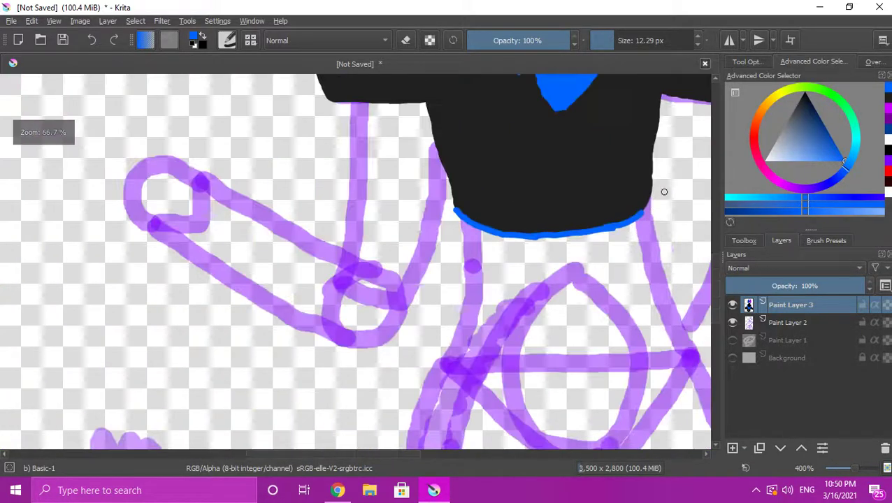
Try extending the blue line around the right hem corner and down the waist, and undo those strokes
scroll(472, 346, "up", 3)
mouse_move(534, 319)
left_mouse_down()
mouse_move(602, 229)
mouse_move(623, 179)
left_mouse_up()
scroll(623, 179, "down", 5)
scroll(623, 195, "up", 1)
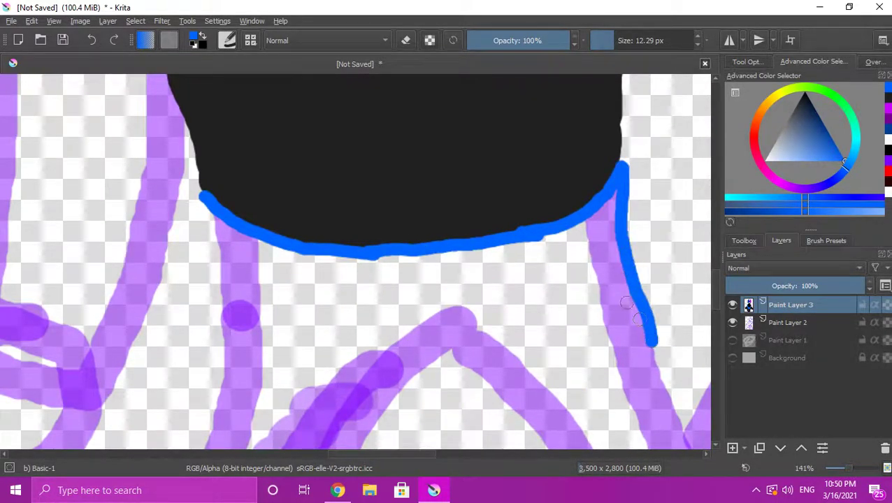
scroll(626, 303, "down", 3)
scroll(655, 206, "up", 3)
key("ctrl+z")
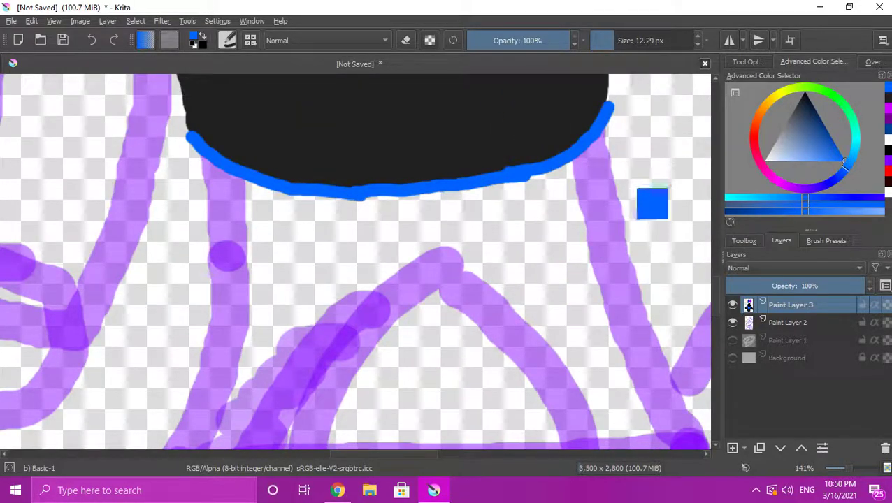
scroll(605, 129, "up", 3)
scroll(600, 117, "down", 2)
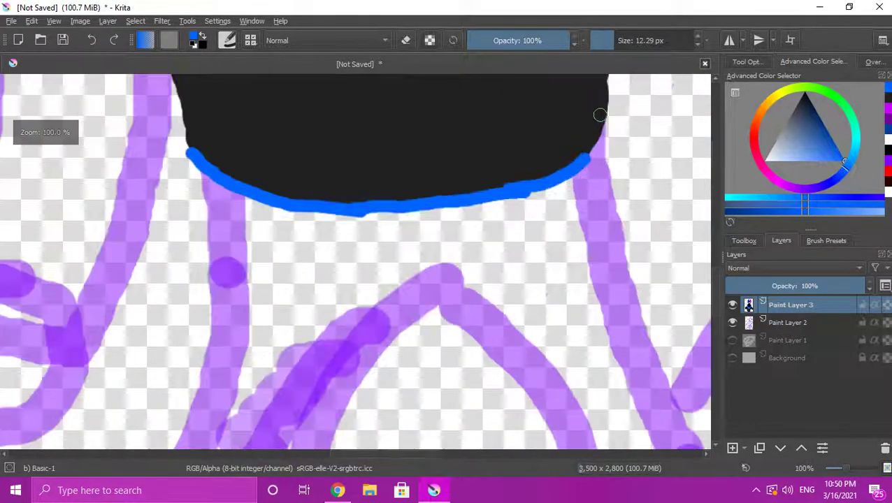
Extend the blue hem line up around the shirt's lower right corner
scroll(559, 245, "up", 4)
mouse_move(539, 281)
left_mouse_down()
mouse_move(575, 229)
mouse_move(592, 166)
left_mouse_up()
scroll(581, 209, "down", 10)
Draw the left side of the waist in bright blue from the hem corner down to the hip
scroll(422, 277, "up", 2)
scroll(382, 282, "up", 1)
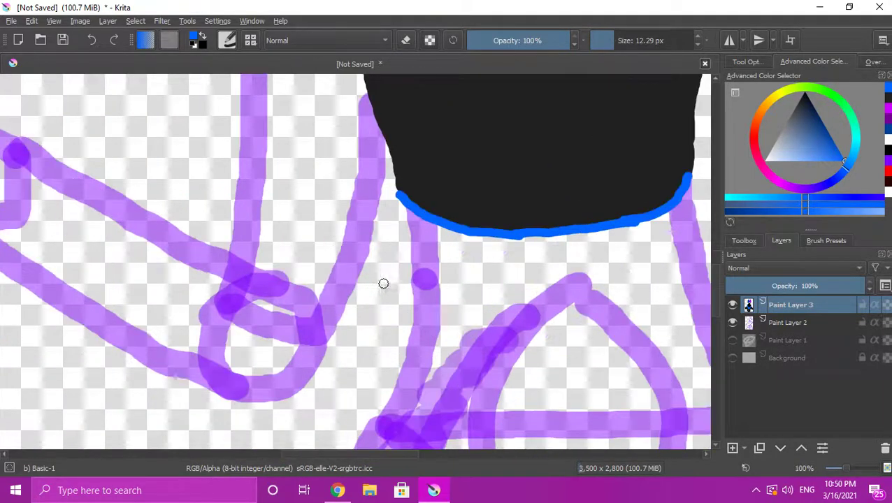
scroll(398, 195, "up", 1)
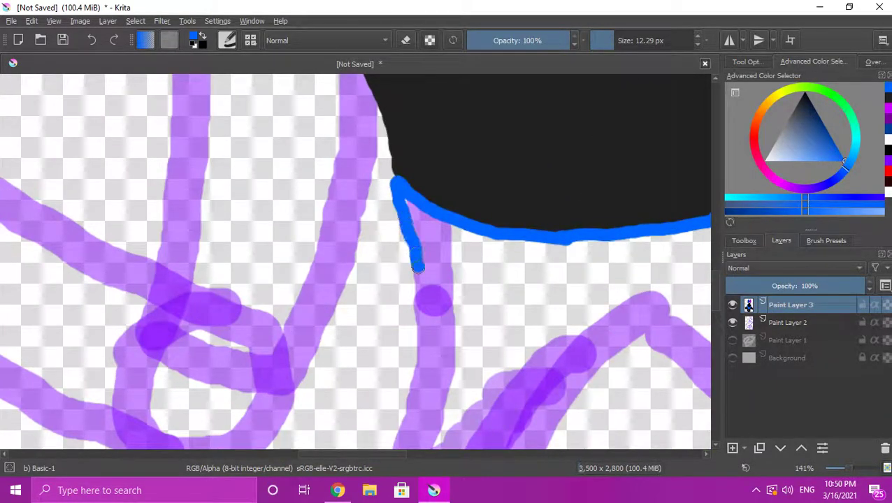
scroll(422, 400, "down", 4)
scroll(429, 255, "up", 5)
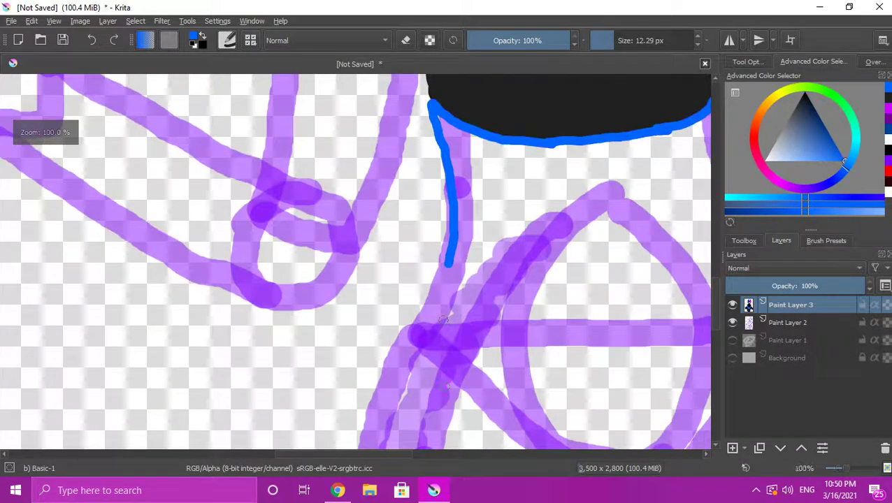
left_click_drag(430, 251, 400, 332)
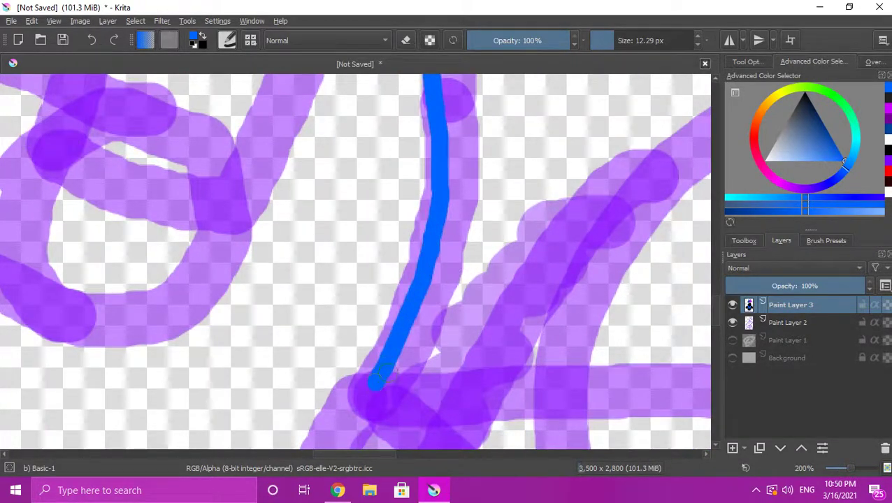
Draw the waist's right side down to the hip in bright blue and close the outline with a curved lower edge
scroll(376, 381, "down", 4)
scroll(508, 302, "up", 2)
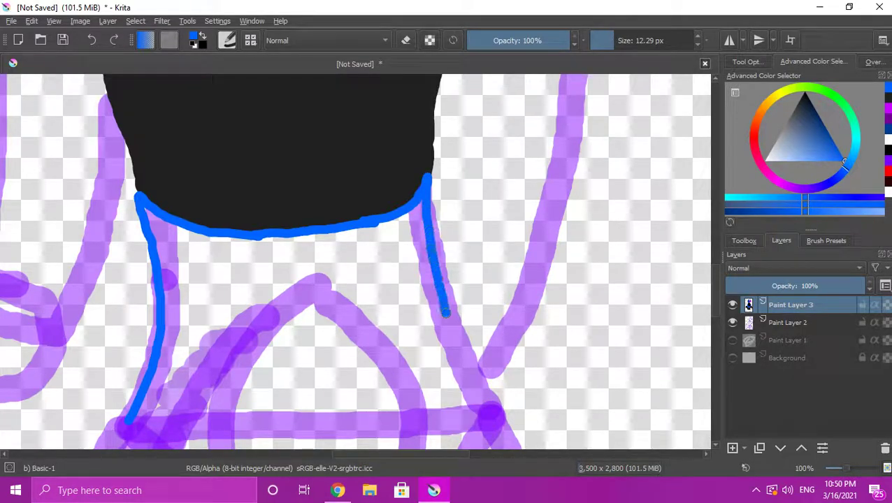
scroll(480, 405, "down", 4)
scroll(644, 344, "up", 5)
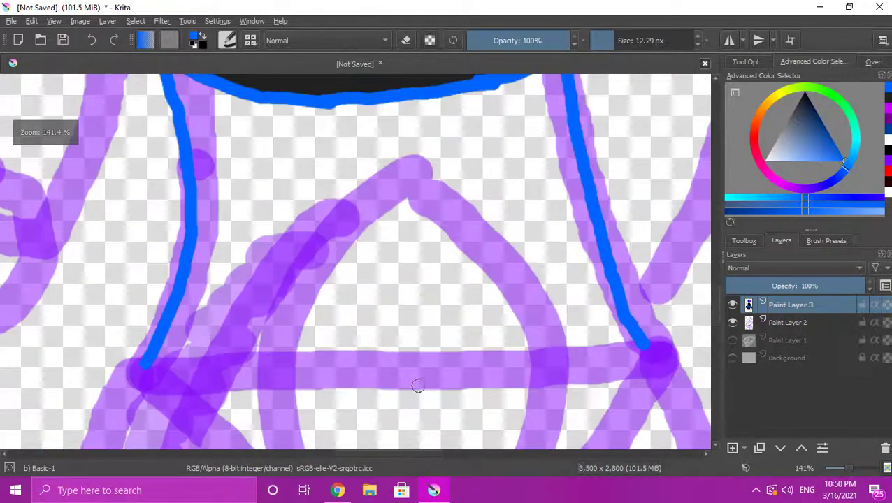
mouse_move(574, 362)
left_mouse_down()
mouse_move(439, 378)
mouse_move(267, 372)
left_mouse_up()
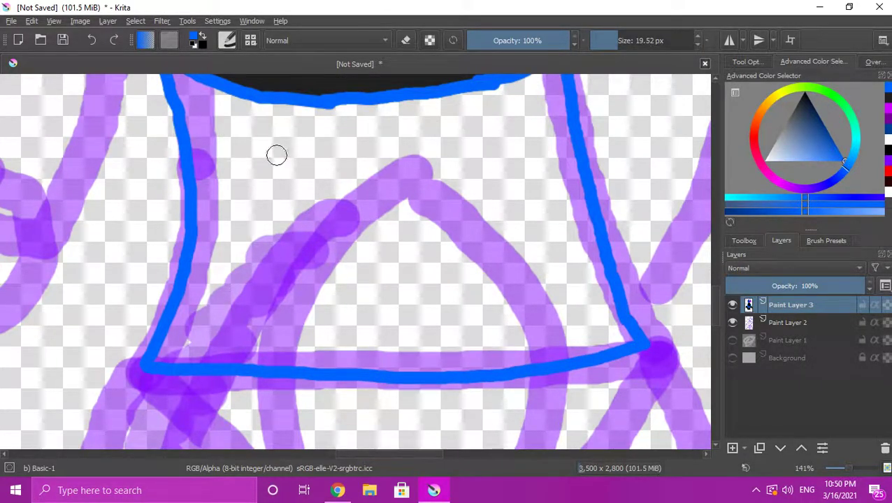
Enlarge the brush to 205.11 px and fill the middle of the waist with bright blue
left_click(650, 40)
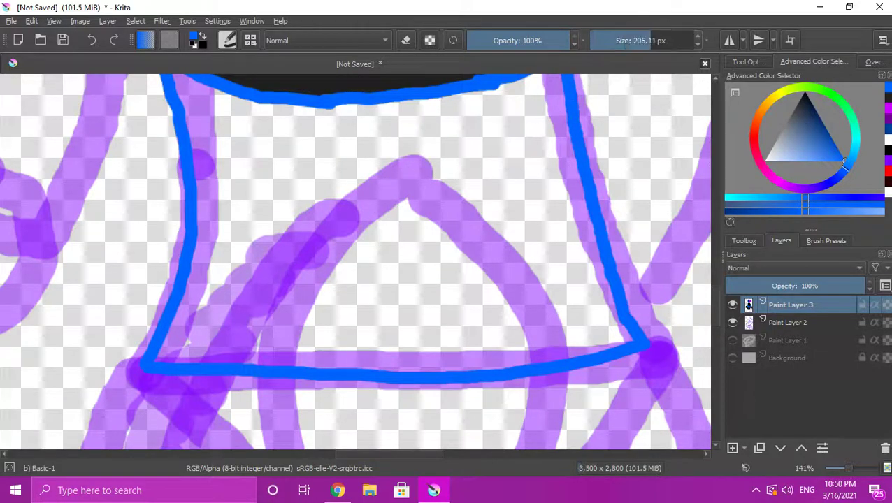
left_click(372, 213)
left_click(438, 230)
left_click(492, 221)
mouse_move(488, 211)
left_mouse_down()
mouse_move(491, 203)
mouse_move(303, 263)
mouse_move(303, 229)
left_mouse_up()
Set the brush to 134.87 px and extend the blue fill towards the waist's lower edge and up to the shirt hem
left_click(642, 40)
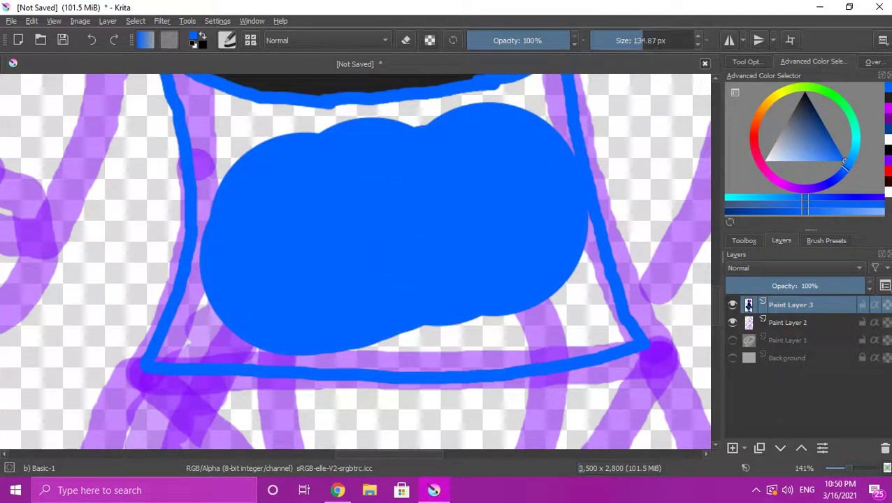
left_click(549, 291)
mouse_move(509, 302)
left_mouse_down()
mouse_move(350, 295)
mouse_move(265, 303)
left_mouse_up()
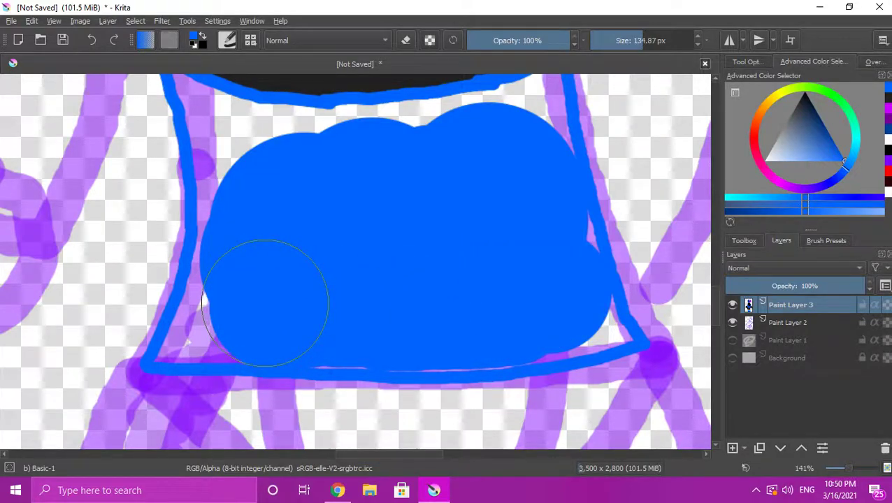
scroll(313, 235, "down", 2)
scroll(305, 210, "up", 3)
left_click(251, 190)
left_click_drag(393, 179, 622, 165)
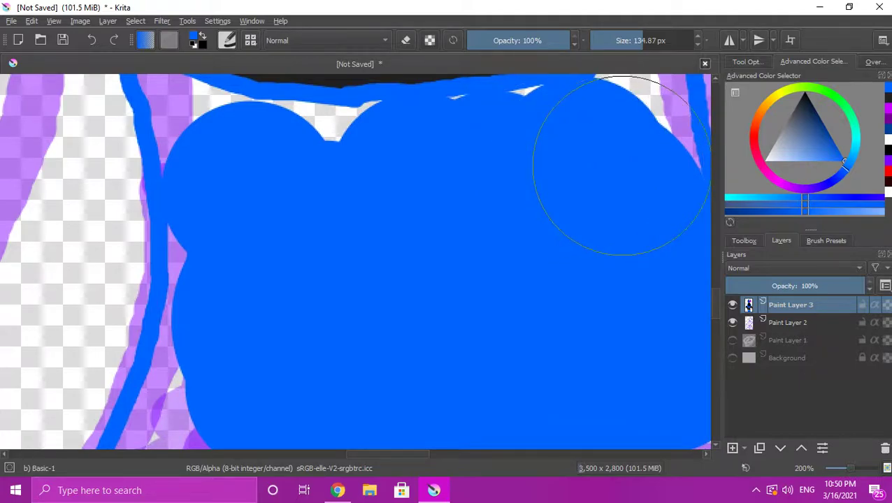
Fill the gaps under the shirt hem and along the waist's upper left side in blue with a 37.04 px brush
scroll(622, 165, "down", 3)
scroll(568, 179, "up", 1)
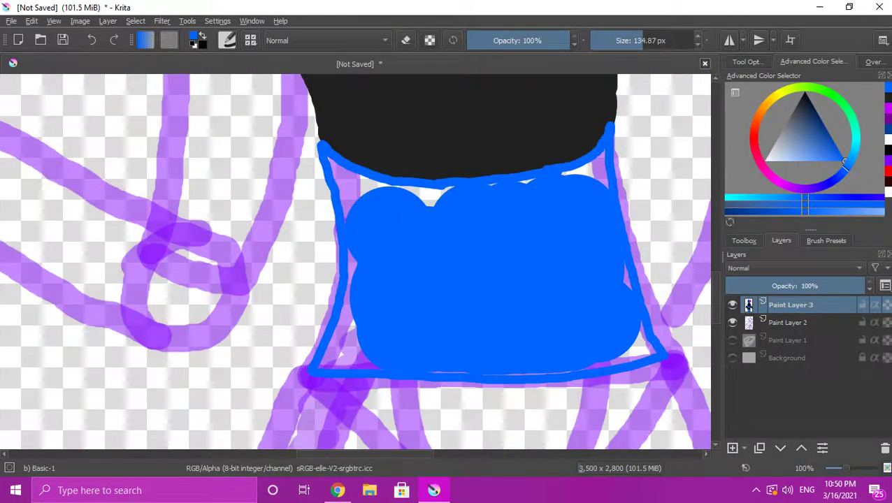
scroll(470, 210, "up", 3)
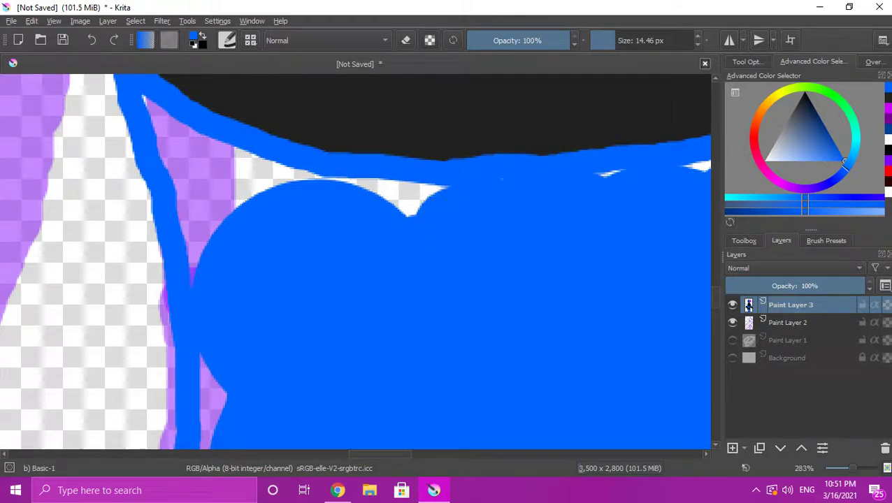
mouse_move(486, 200)
left_mouse_down()
mouse_move(364, 215)
mouse_move(318, 203)
mouse_move(362, 200)
mouse_move(286, 195)
mouse_move(162, 150)
mouse_move(227, 210)
left_mouse_up()
key("ctrl+z")
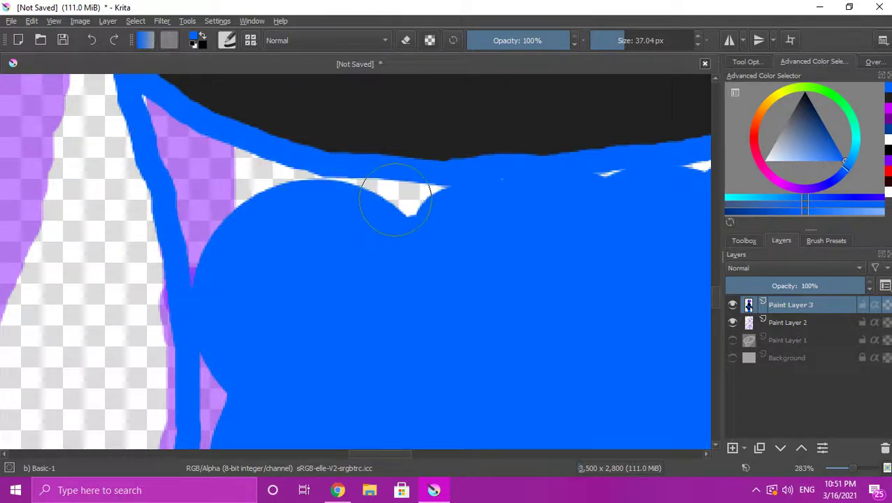
mouse_move(407, 208)
left_mouse_down()
mouse_move(399, 189)
mouse_move(242, 176)
mouse_move(183, 140)
mouse_move(217, 241)
mouse_move(214, 379)
left_mouse_up()
scroll(278, 301, "down", 4)
scroll(263, 350, "up", 4)
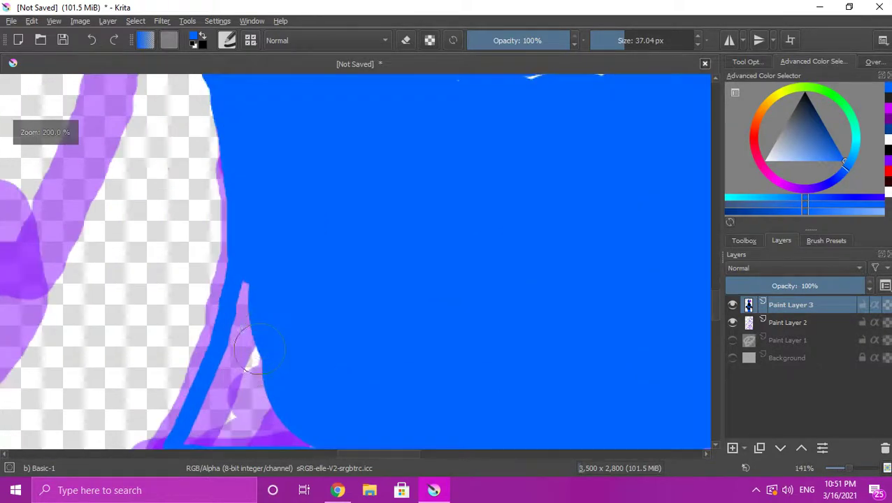
Paint over the gaps near the waist's lower left corner and along its bottom edge in blue
scroll(272, 289, "down", 3)
scroll(258, 370, "up", 2)
mouse_move(294, 206)
left_mouse_down()
mouse_move(241, 314)
mouse_move(245, 342)
mouse_move(300, 355)
left_mouse_up()
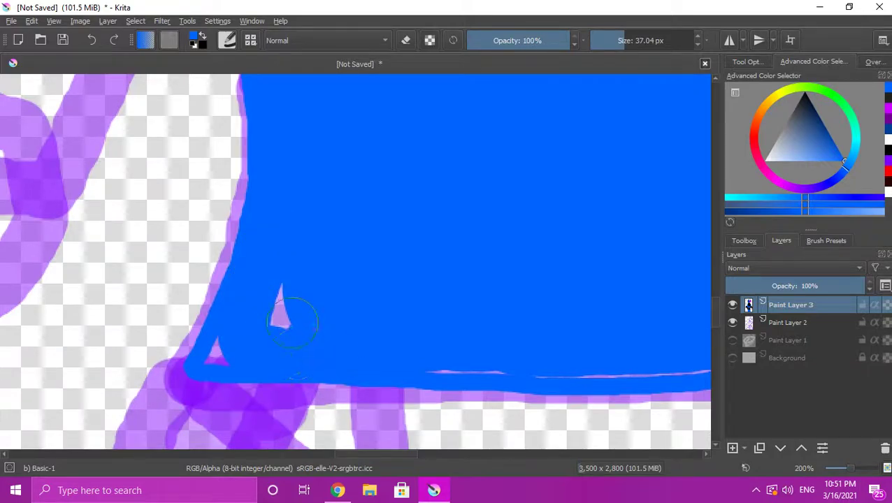
scroll(288, 313, "down", 4)
scroll(404, 322, "up", 4)
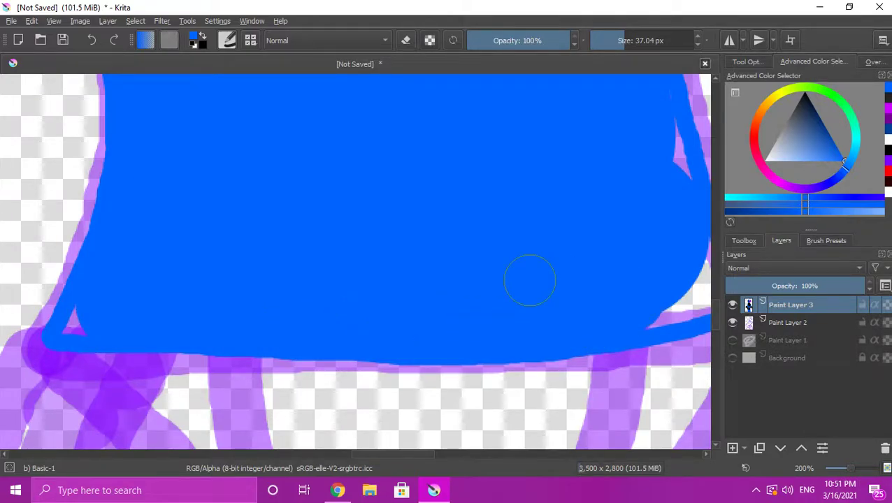
Fill the waist's lower right corner and the gaps up its right side with bright blue
scroll(559, 280, "down", 3)
scroll(559, 315, "up", 6)
mouse_move(438, 344)
left_mouse_down()
mouse_move(516, 338)
mouse_move(611, 312)
left_mouse_up()
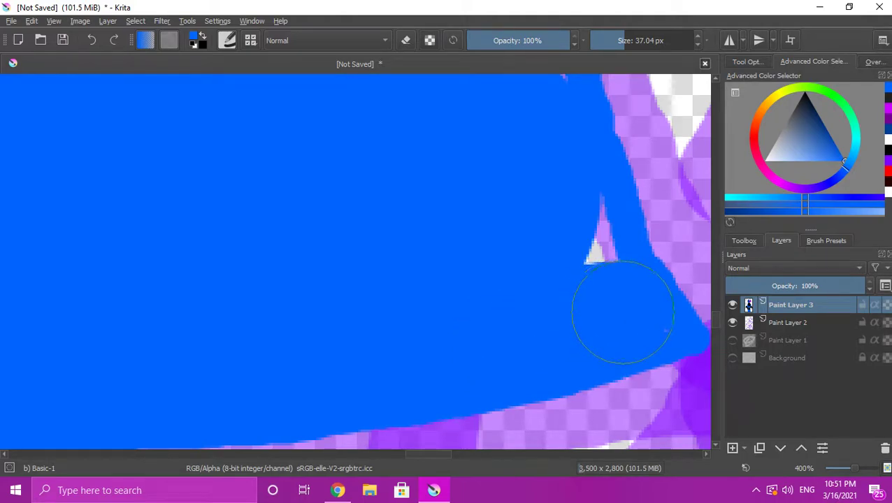
scroll(566, 186, "down", 4)
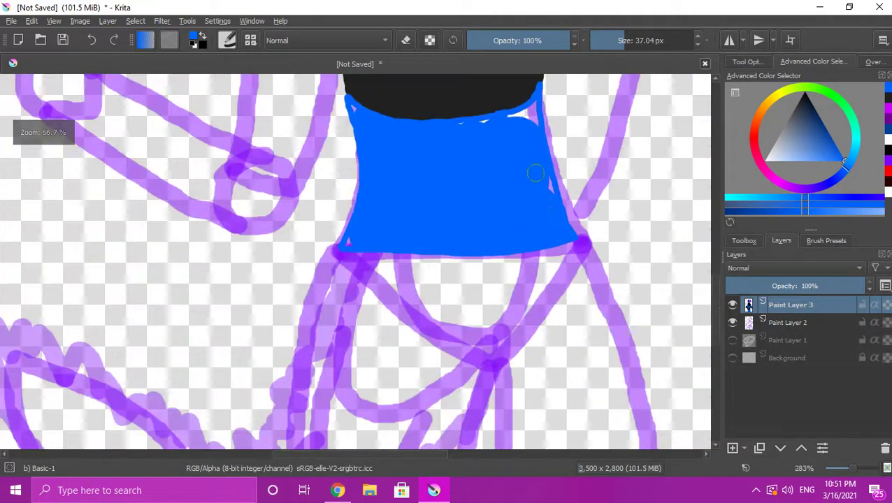
scroll(533, 174, "up", 4)
scroll(564, 238, "up", 1)
left_click_drag(597, 269, 563, 155)
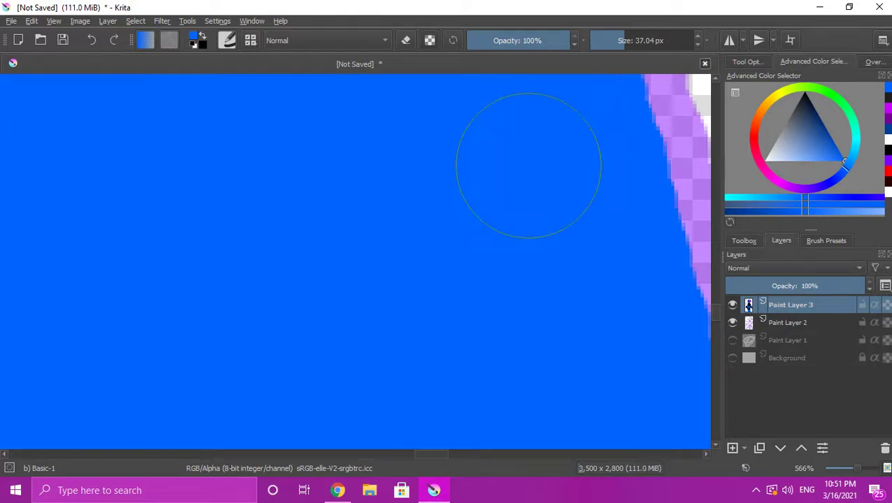
Paint the uncovered area below the shirt hem on the waist's upper right in blue
scroll(528, 174, "down", 4)
scroll(489, 182, "up", 3)
mouse_move(523, 233)
left_mouse_down()
mouse_move(500, 143)
mouse_move(506, 129)
mouse_move(425, 182)
mouse_move(345, 192)
mouse_move(99, 257)
left_mouse_up()
scroll(63, 261, "down", 3)
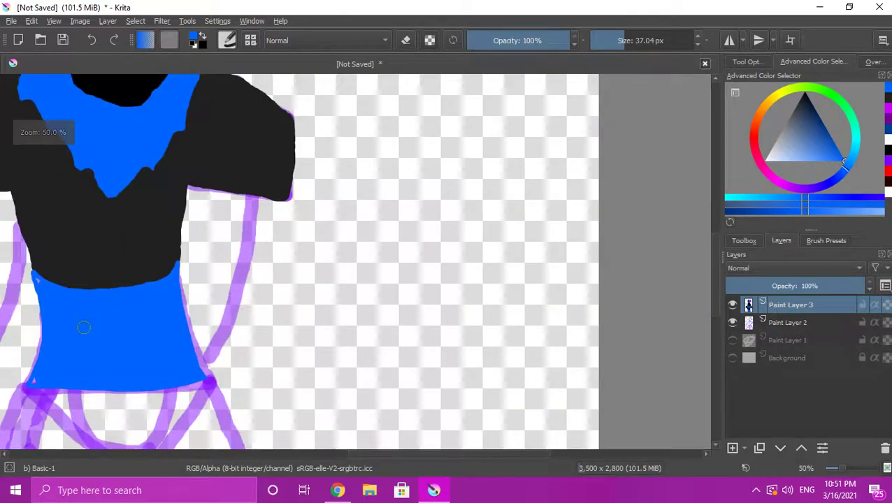
Reduce the brush to 18.16 px and cover the small gaps in the waist's lower left and upper left corners
scroll(59, 314, "up", 2)
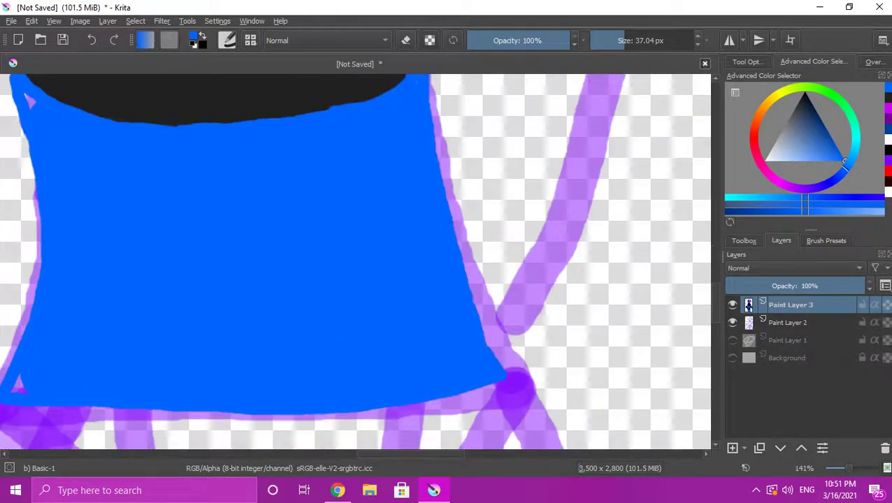
scroll(160, 301, "down", 2)
scroll(159, 294, "up", 5)
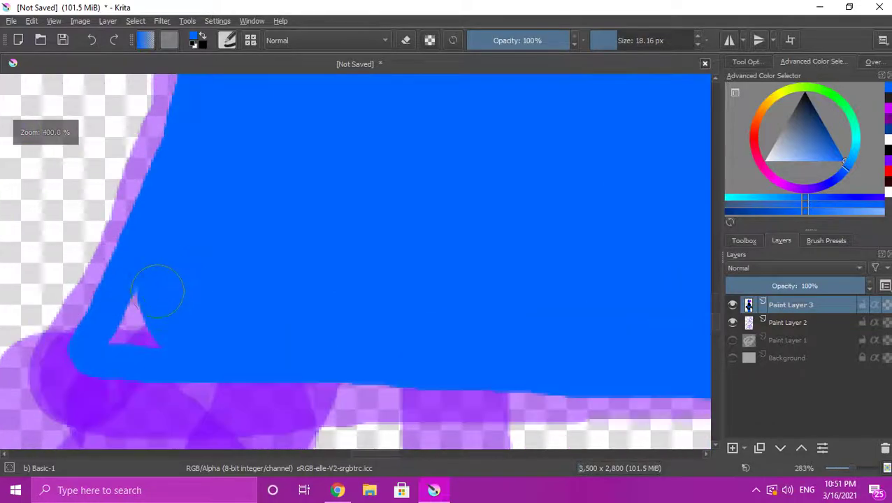
scroll(172, 334, "down", 4)
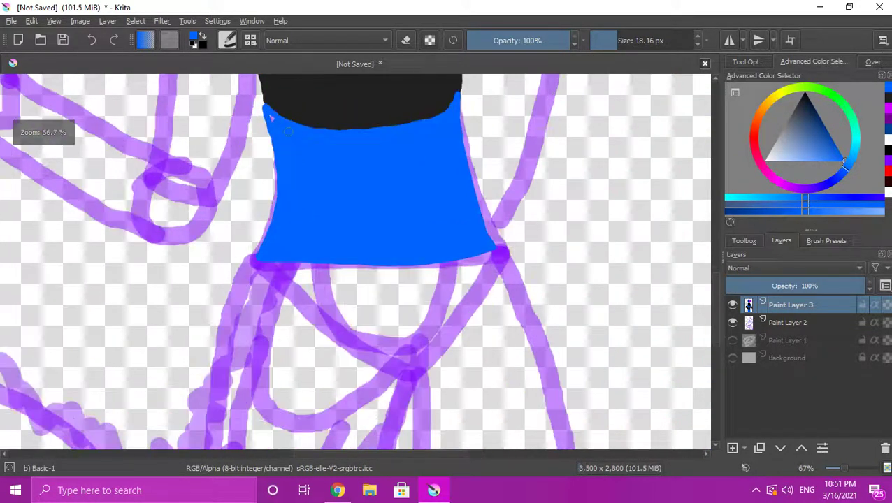
scroll(273, 109, "up", 3)
left_click_drag(269, 143, 259, 136)
scroll(266, 140, "down", 5)
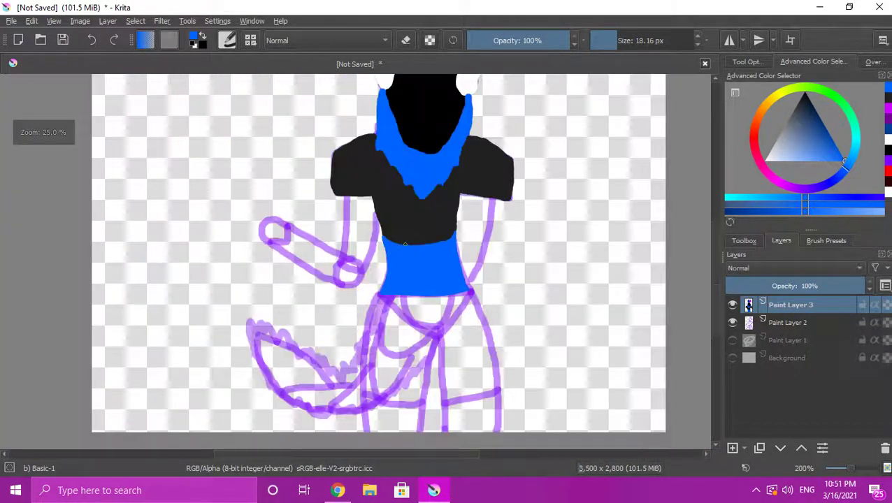
Examine the blue waist's edges up close, the whole figure, and the unpainted legs and tail
scroll(448, 241, "up", 2)
scroll(448, 241, "up", 4)
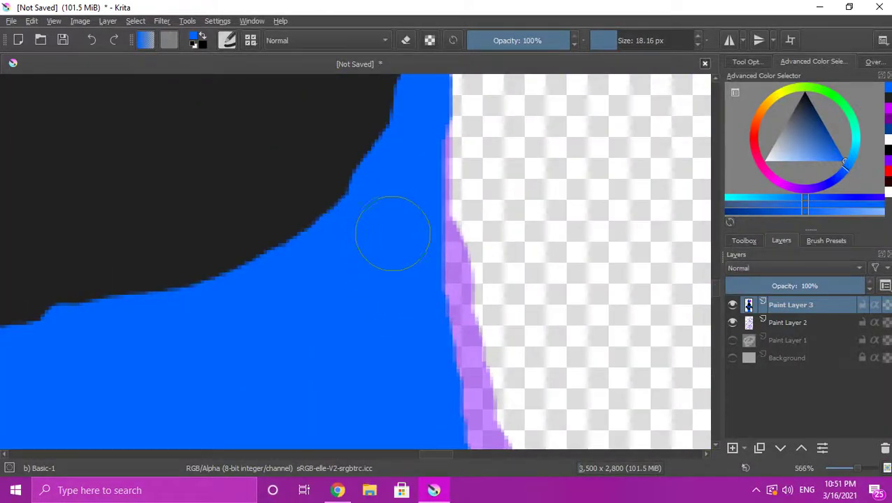
scroll(392, 229, "down", 6)
scroll(373, 256, "down", 2)
scroll(369, 268, "down", 1)
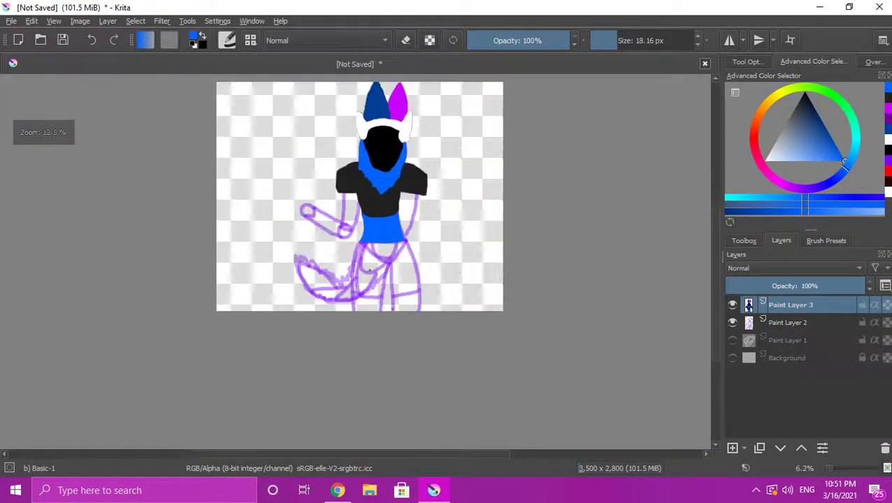
scroll(369, 261, "up", 1)
scroll(369, 262, "down", 2)
scroll(352, 266, "up", 3)
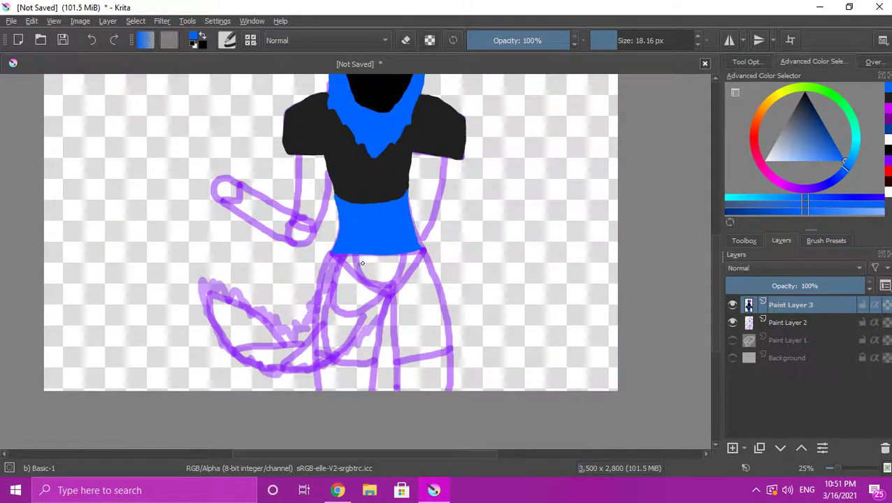
scroll(373, 288, "down", 1)
scroll(373, 288, "up", 1)
scroll(374, 288, "up", 1)
scroll(373, 288, "down", 1)
scroll(373, 288, "up", 1)
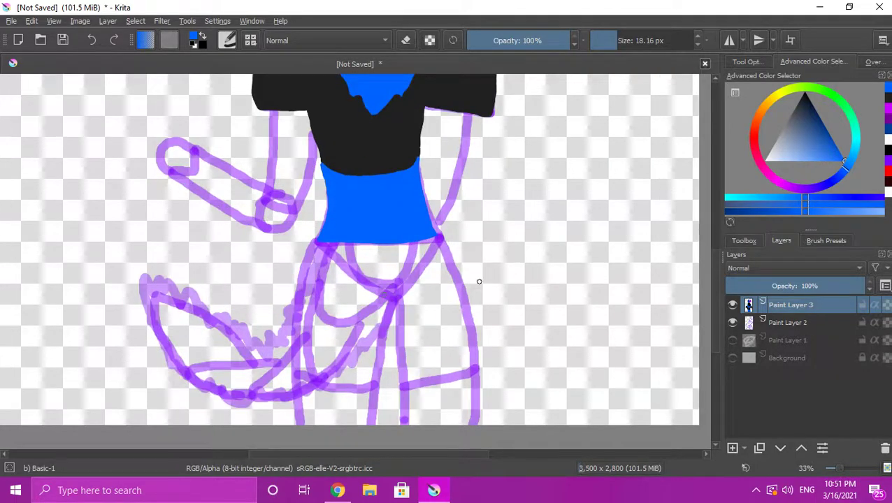
Switch to a near-black colour and draw an 18.16 px line along the waist's bottom edge from hip to hip
left_click(803, 135)
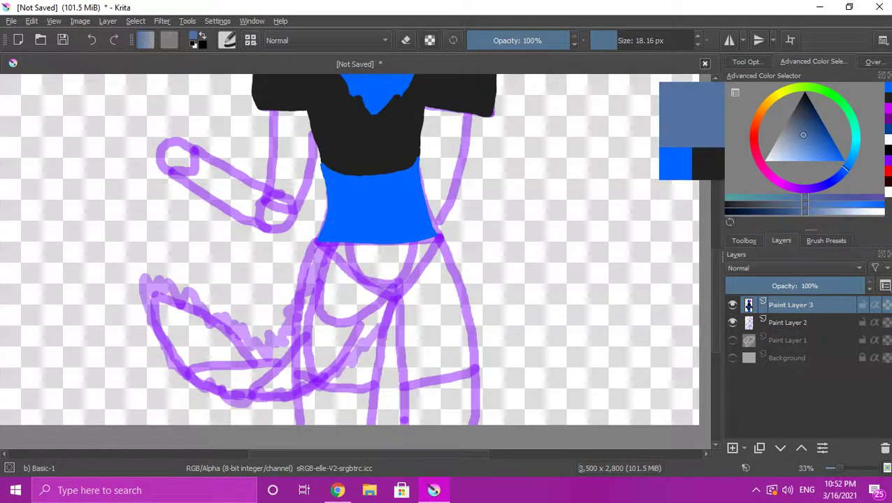
key("d")
scroll(383, 248, "up", 3)
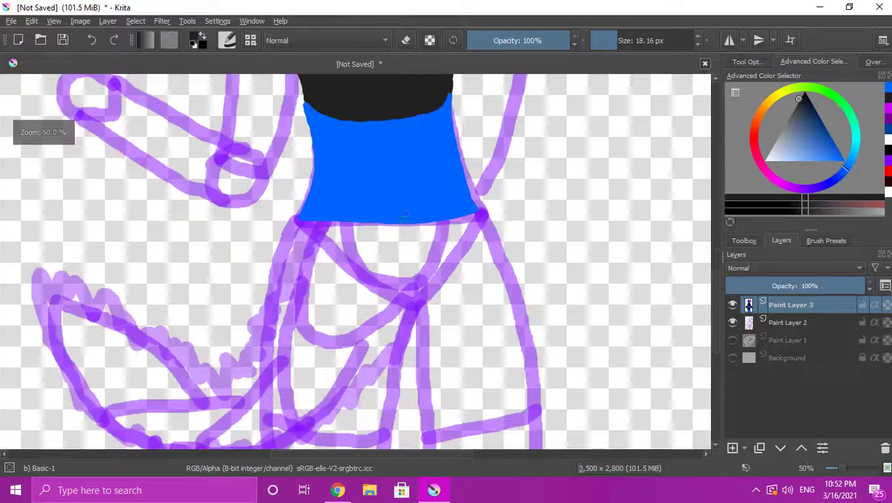
scroll(196, 228, "up", 1)
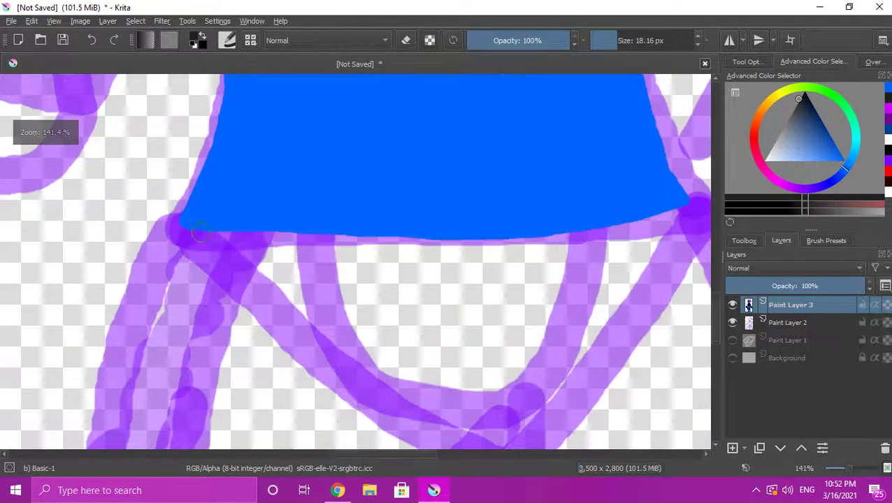
mouse_move(185, 226)
left_mouse_down()
mouse_move(474, 235)
mouse_move(559, 231)
mouse_move(676, 206)
left_mouse_up()
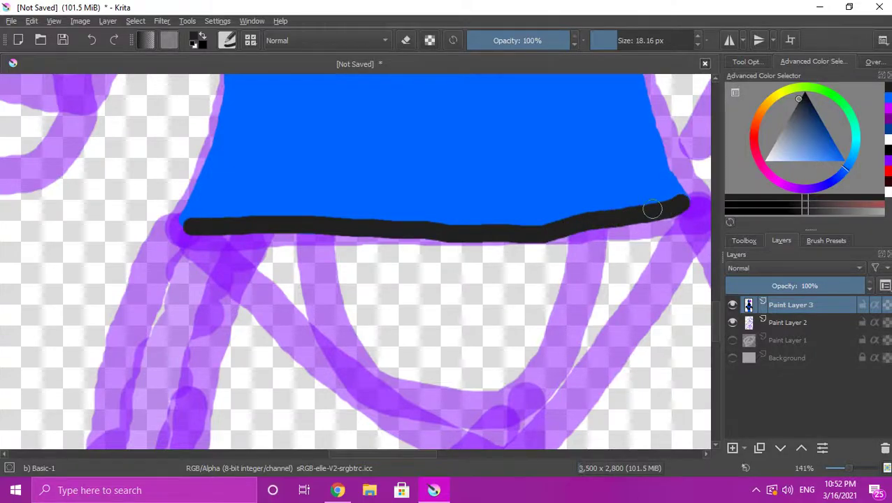
Outline the two slanted sides of a downward-pointing near-black triangle below the blue waist with the 18.16 px brush
scroll(577, 255, "down", 2)
scroll(571, 284, "up", 2)
mouse_move(684, 165)
left_mouse_down()
mouse_move(669, 213)
mouse_move(633, 274)
mouse_move(490, 414)
mouse_move(354, 344)
mouse_move(251, 246)
left_mouse_up()
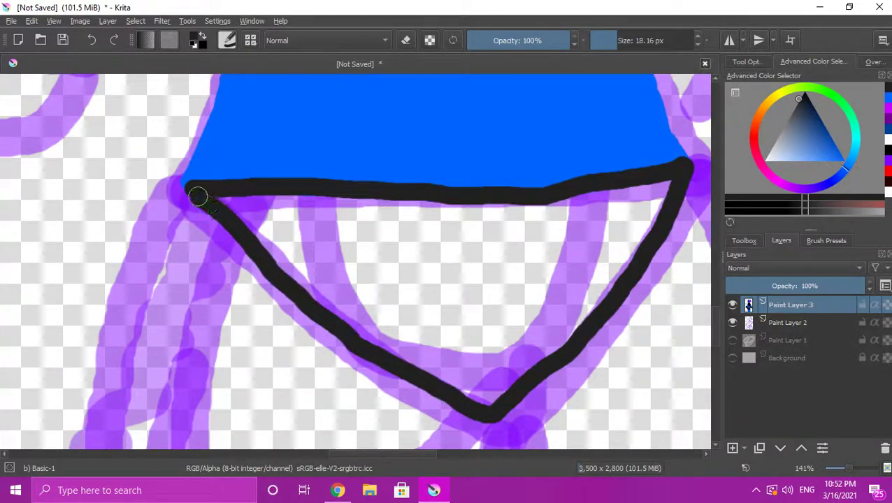
Smooth and thicken the near-black line along the lower edge of the blue waist from hip to hip
scroll(193, 193, "up", 4)
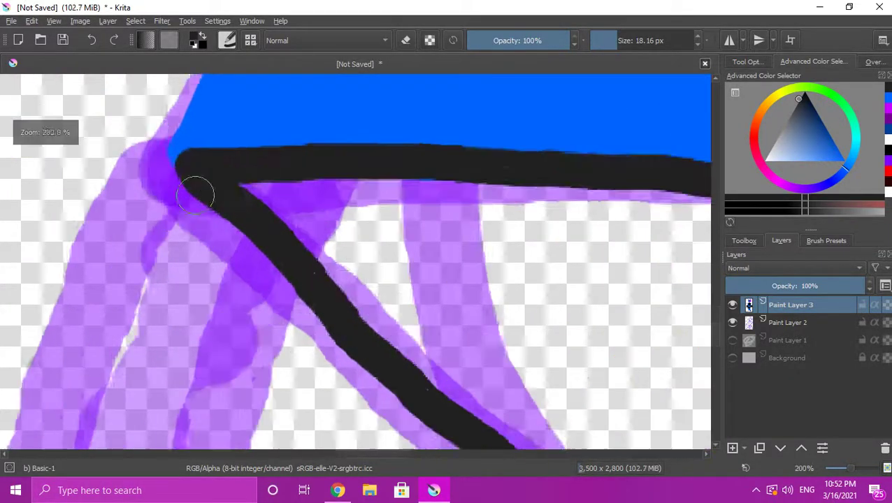
mouse_move(167, 125)
left_mouse_down()
mouse_move(195, 115)
mouse_move(452, 124)
mouse_move(528, 119)
left_mouse_up()
scroll(548, 155, "down", 1)
scroll(548, 155, "down", 4)
scroll(471, 207, "up", 4)
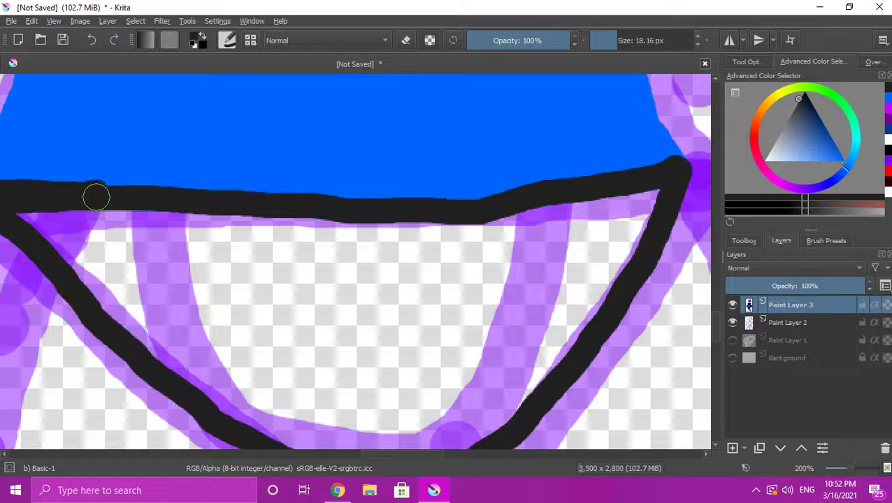
scroll(179, 222, "down", 2)
scroll(82, 202, "up", 3)
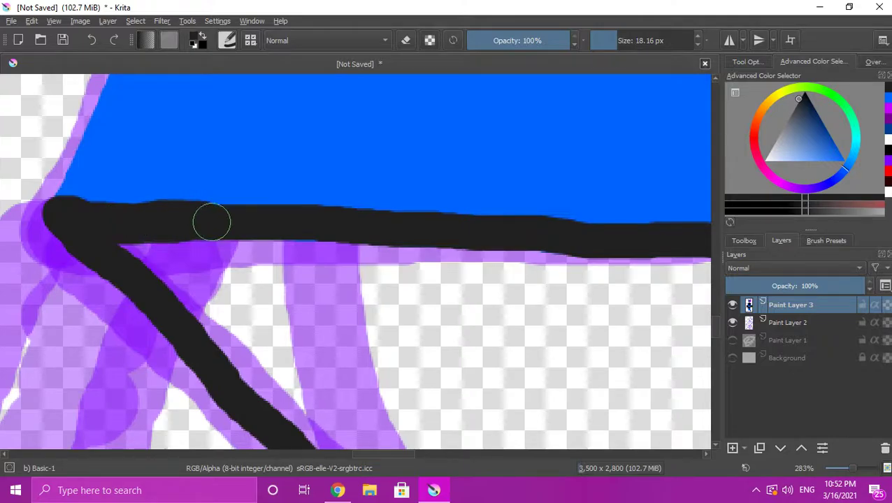
scroll(211, 222, "down", 3)
scroll(339, 265, "up", 2)
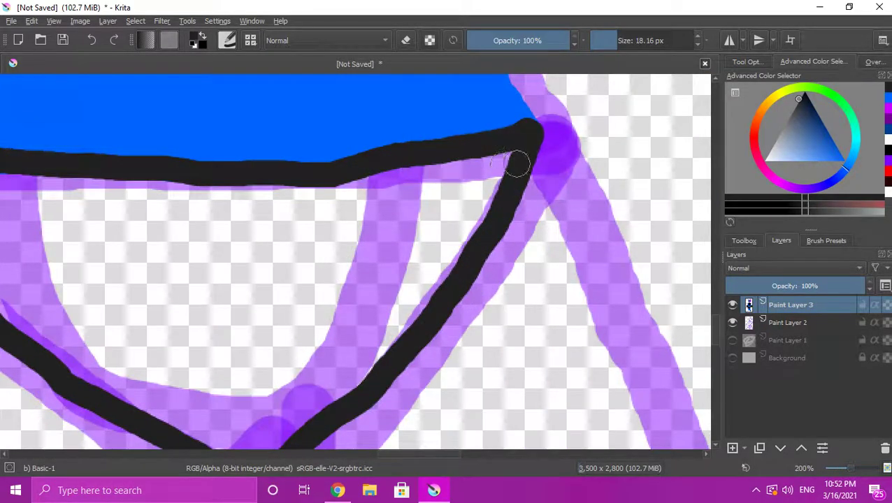
Fill the triangle below the waist with solid near-black, enlarging the brush to 41.48 px and covering the remaining gaps
mouse_move(510, 165)
left_mouse_down()
mouse_move(381, 343)
mouse_move(442, 298)
mouse_move(471, 254)
mouse_move(469, 237)
mouse_move(421, 312)
mouse_move(483, 164)
left_mouse_up()
mouse_move(479, 190)
left_mouse_down()
mouse_move(465, 165)
mouse_move(392, 299)
mouse_move(420, 252)
mouse_move(440, 191)
mouse_move(425, 172)
mouse_move(390, 253)
mouse_move(413, 203)
left_mouse_up()
left_click(626, 40)
mouse_move(418, 198)
left_mouse_down()
mouse_move(297, 292)
mouse_move(323, 304)
mouse_move(390, 243)
mouse_move(306, 371)
mouse_move(373, 312)
mouse_move(349, 366)
mouse_move(263, 403)
left_mouse_up()
scroll(290, 301, "down", 4)
scroll(266, 328, "up", 3)
mouse_move(317, 321)
left_mouse_down()
mouse_move(305, 353)
mouse_move(151, 239)
mouse_move(78, 169)
mouse_move(56, 167)
mouse_move(88, 181)
mouse_move(181, 277)
mouse_move(273, 323)
mouse_move(321, 300)
mouse_move(323, 273)
mouse_move(272, 294)
mouse_move(324, 264)
mouse_move(239, 264)
mouse_move(259, 263)
mouse_move(252, 284)
mouse_move(311, 247)
mouse_move(207, 237)
mouse_move(298, 234)
mouse_move(184, 236)
mouse_move(306, 228)
mouse_move(226, 217)
mouse_move(302, 208)
mouse_move(248, 201)
mouse_move(263, 199)
mouse_move(351, 206)
mouse_move(311, 217)
mouse_move(346, 190)
mouse_move(325, 216)
mouse_move(393, 171)
mouse_move(211, 181)
mouse_move(142, 196)
mouse_move(218, 249)
mouse_move(174, 205)
mouse_move(91, 167)
mouse_move(203, 175)
left_mouse_up()
scroll(203, 221, "down", 2)
scroll(285, 170, "up", 4)
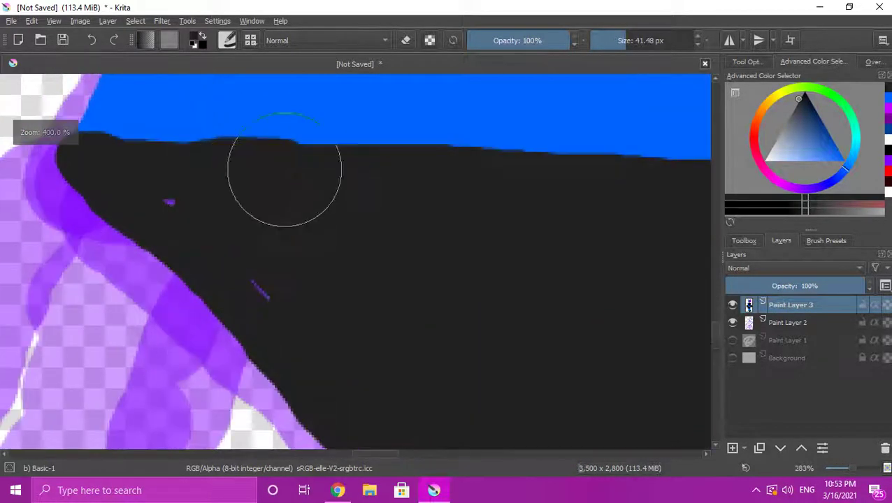
left_click_drag(284, 268, 207, 199)
scroll(321, 252, "down", 3)
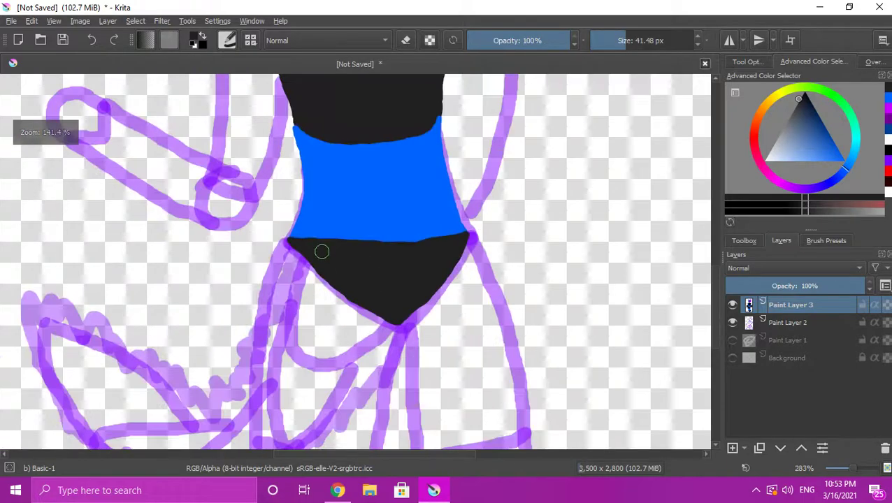
Pick a slightly lighter dark grey as the brush colour for the legs of the shorts
scroll(321, 252, "down", 6)
scroll(348, 279, "up", 3)
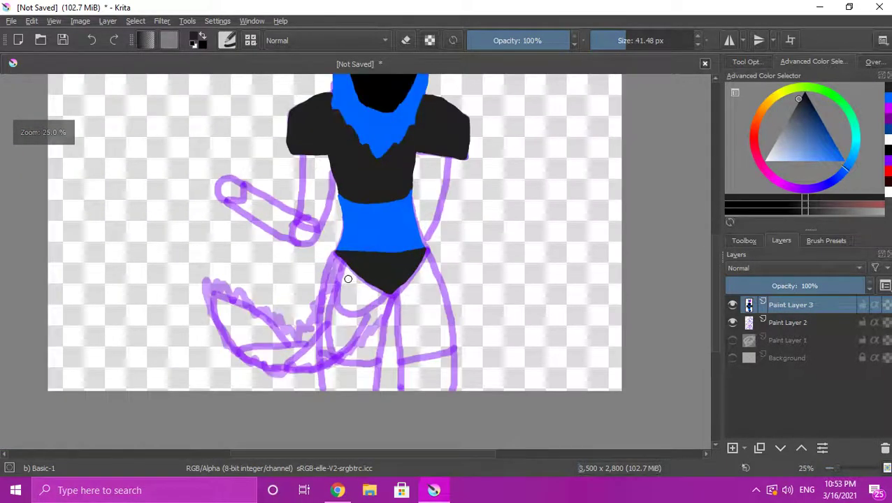
scroll(348, 279, "up", 2)
mouse_move(798, 99)
left_mouse_down()
mouse_move(800, 117)
mouse_move(794, 107)
left_mouse_up()
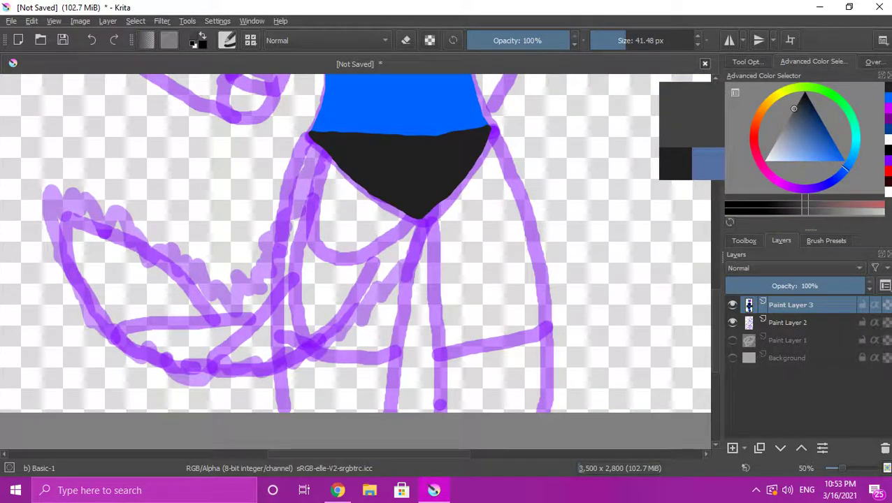
scroll(371, 224, "down", 1)
scroll(332, 209, "up", 2)
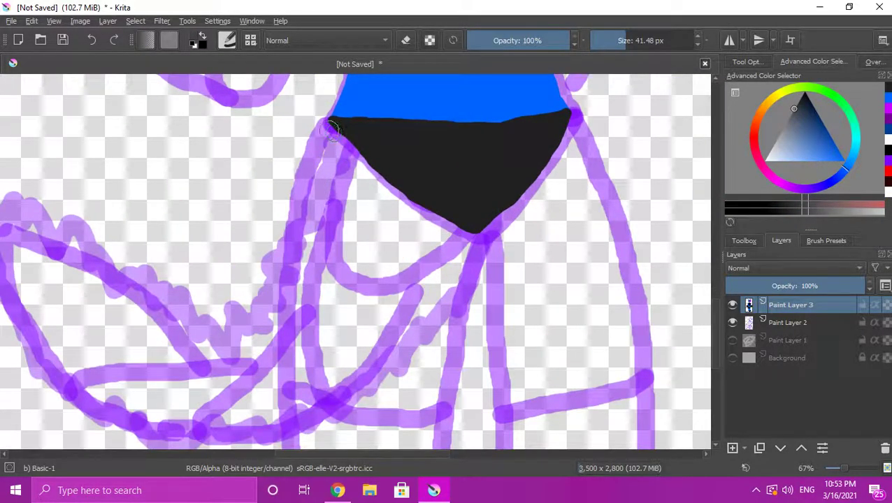
scroll(330, 127, "up", 4)
mouse_move(313, 149)
left_mouse_down()
mouse_move(235, 268)
mouse_move(236, 293)
left_mouse_up()
scroll(236, 293, "down", 5)
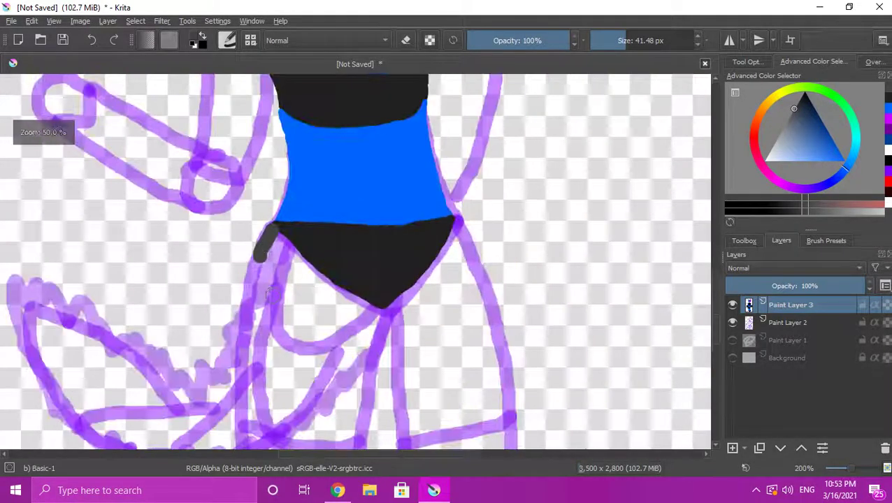
scroll(273, 272, "up", 4)
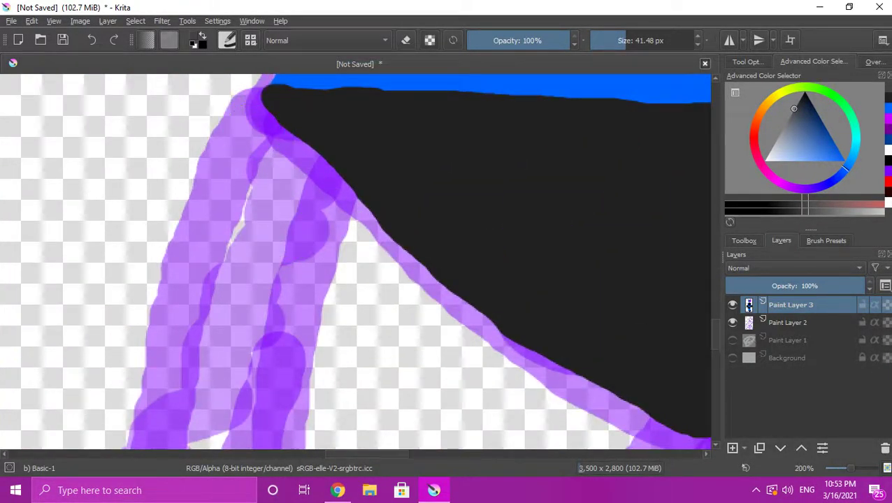
Reduce the brush size to 19.52 px and draw the upper outer edge of the tail-side thigh in dark grey
left_click_drag(626, 40, 620, 39)
left_click_drag(258, 108, 212, 273)
scroll(212, 273, "down", 3)
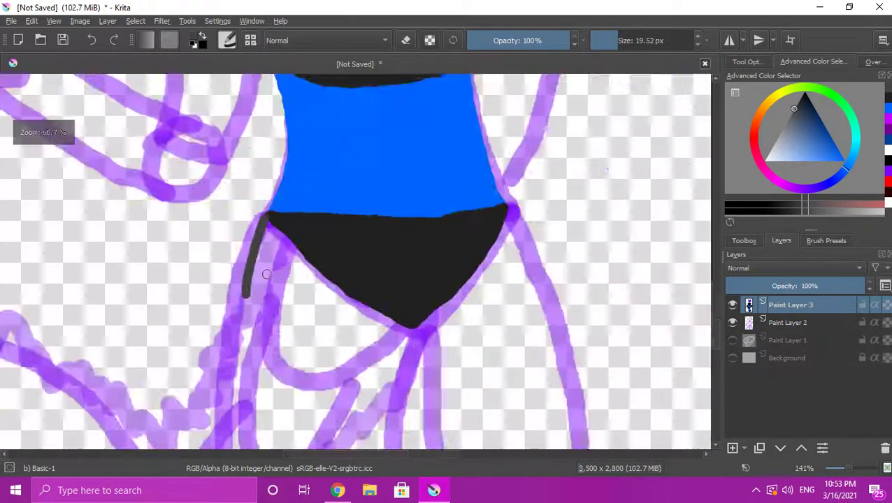
scroll(259, 280, "up", 4)
key("ctrl+z")
mouse_move(275, 158)
left_mouse_down()
mouse_move(230, 257)
mouse_move(205, 365)
left_mouse_up()
scroll(326, 266, "down", 5)
scroll(326, 267, "up", 2)
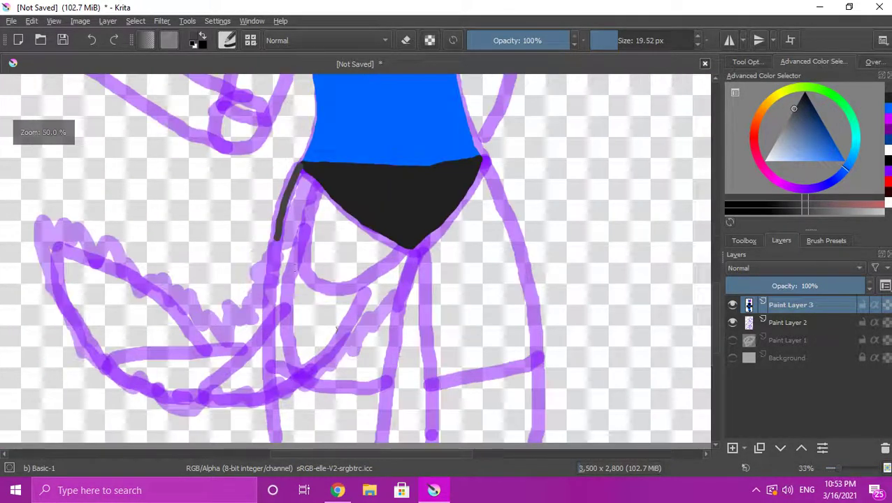
Complete the tail-side thigh outline down to a slanted hem and back up to the tip of the black triangle
scroll(276, 235, "up", 1)
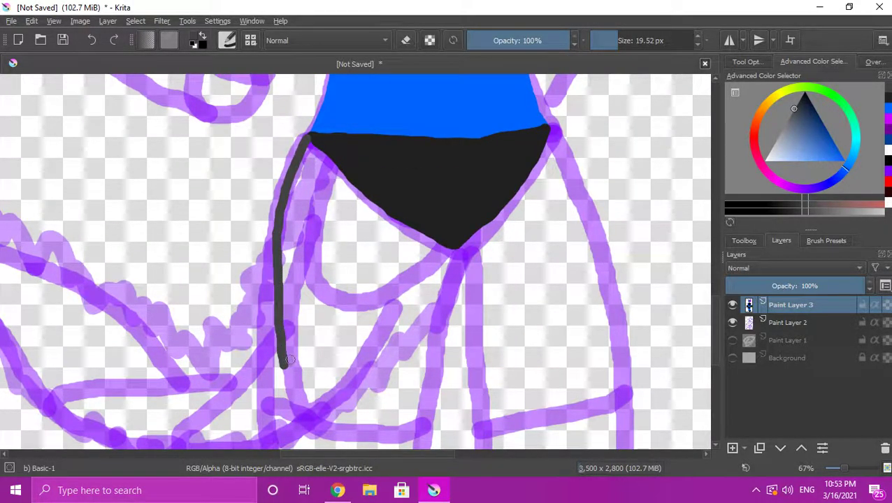
scroll(286, 360, "up", 1)
mouse_move(517, 239)
left_mouse_down()
mouse_move(471, 366)
mouse_move(447, 382)
mouse_move(346, 427)
mouse_move(285, 441)
mouse_move(263, 358)
left_mouse_up()
scroll(329, 360, "down", 5)
scroll(374, 266, "up", 4)
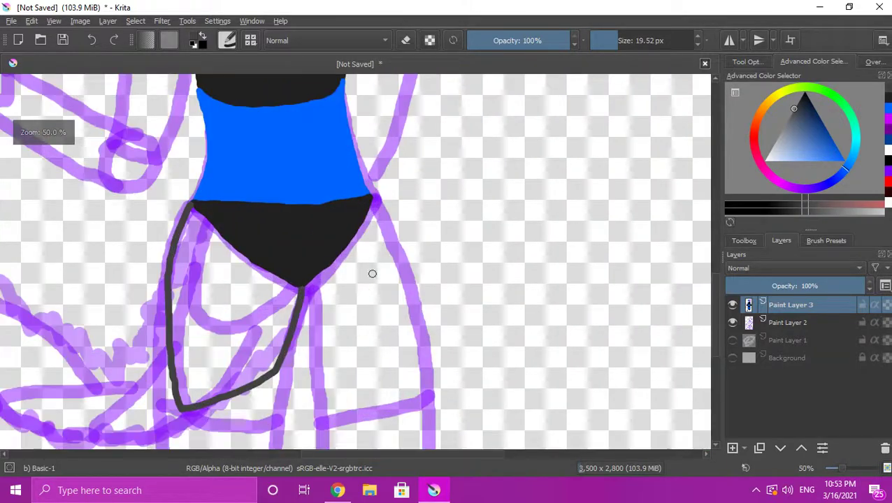
scroll(349, 275, "down", 1)
scroll(343, 230, "up", 1)
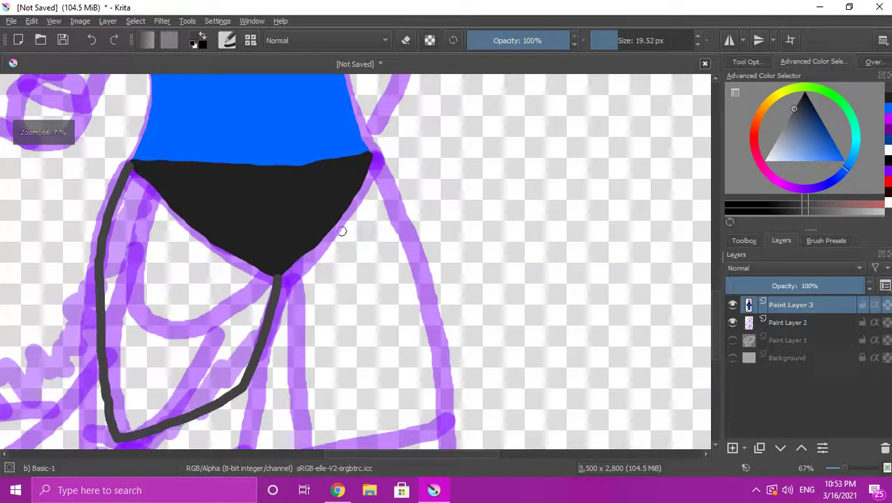
scroll(361, 243, "down", 1)
scroll(361, 242, "up", 1)
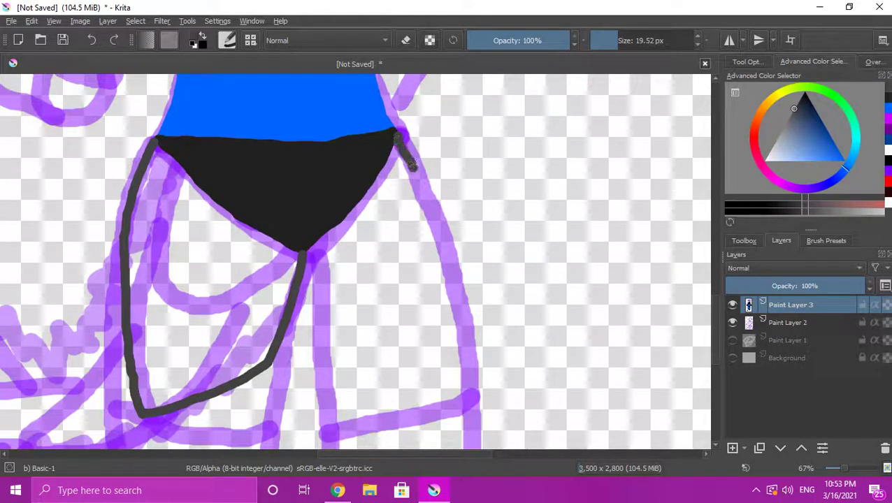
left_click_drag(431, 229, 451, 300)
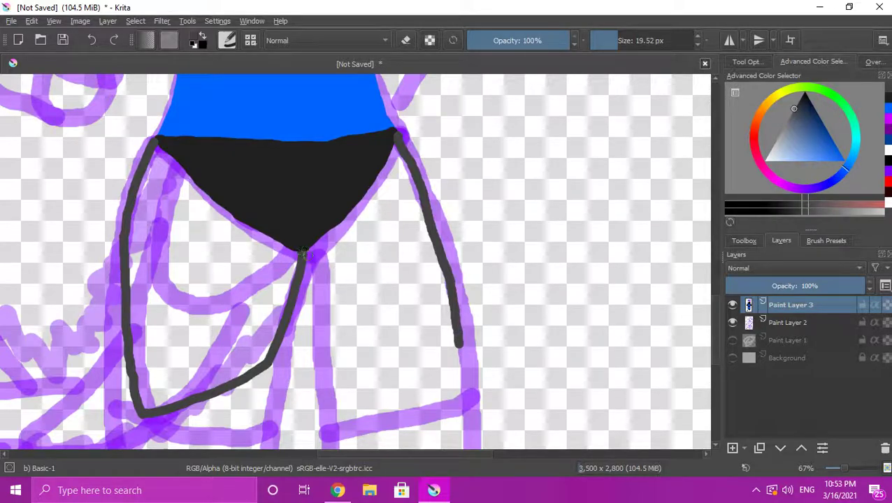
left_click_drag(322, 305, 327, 351)
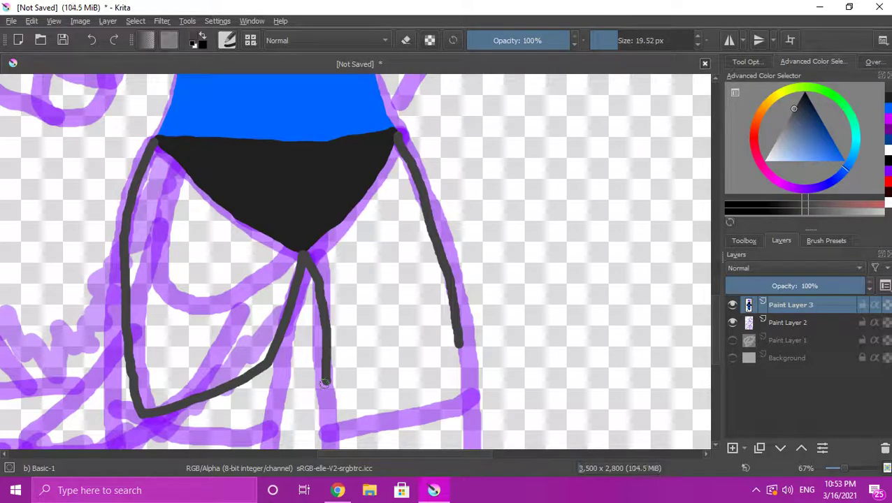
left_click_drag(326, 381, 415, 361)
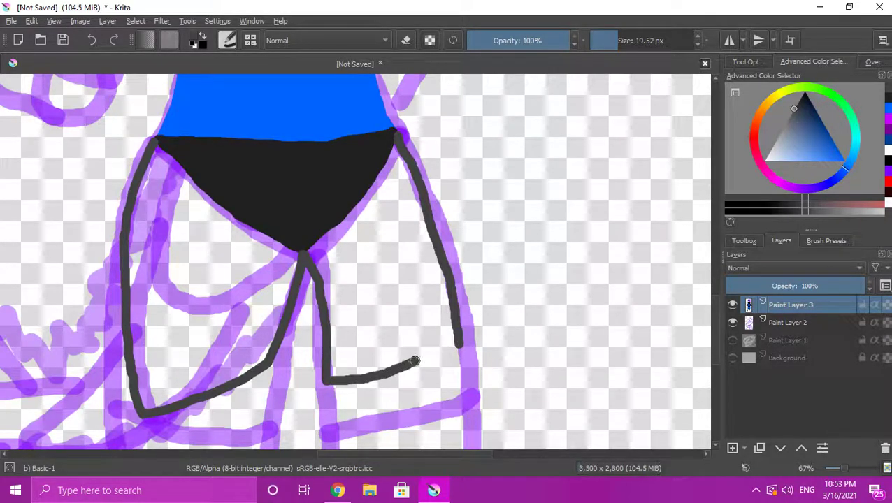
scroll(453, 344, "down", 2)
scroll(453, 344, "up", 2)
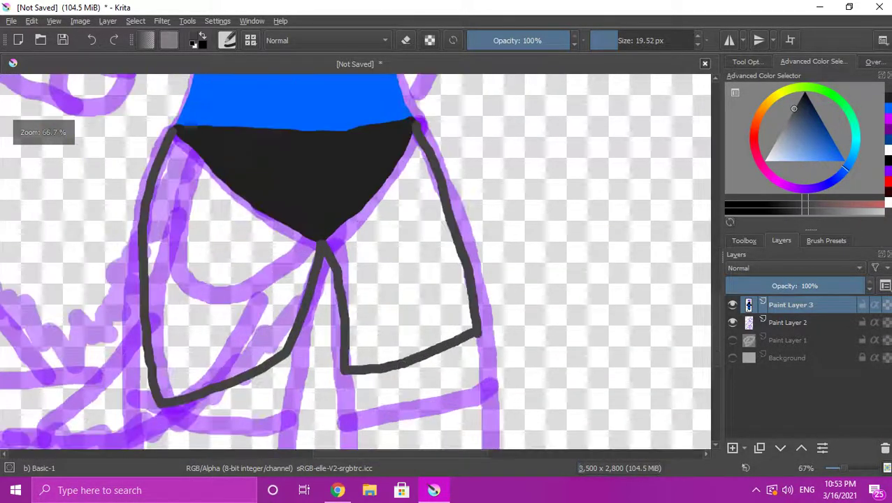
key("ctrl+z")
key("ctrl+z")
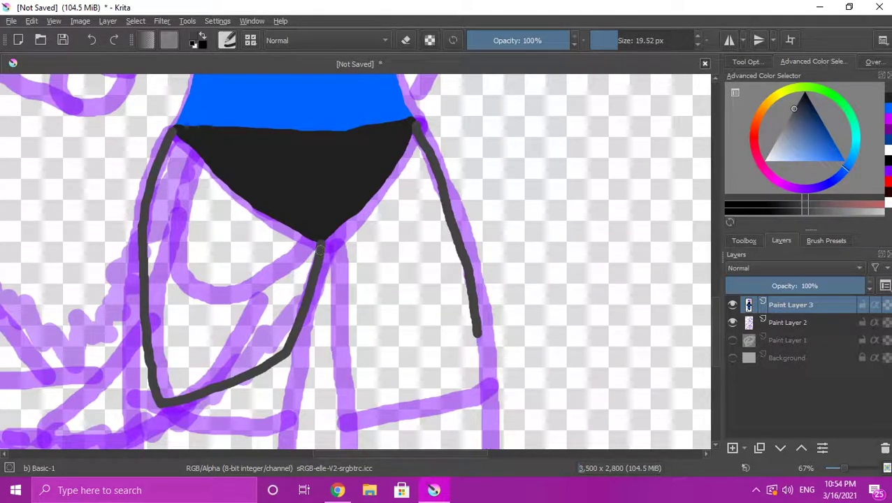
left_click_drag(322, 243, 337, 301)
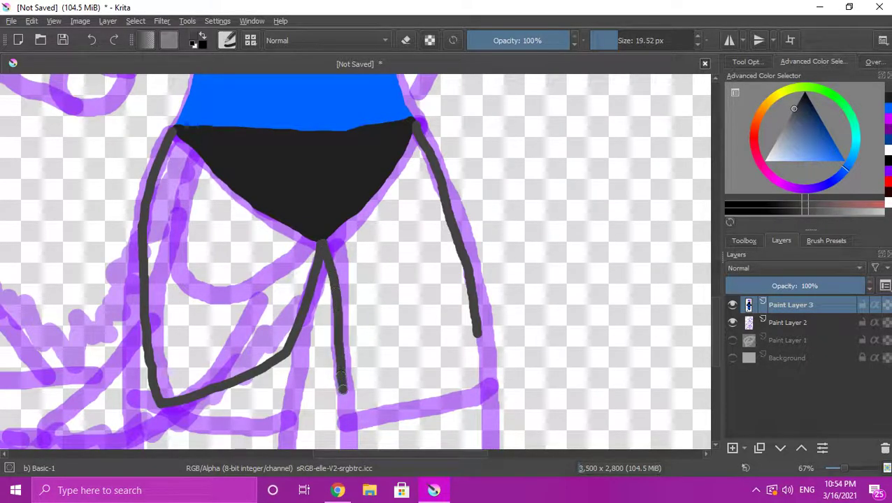
left_click_drag(344, 393, 439, 354)
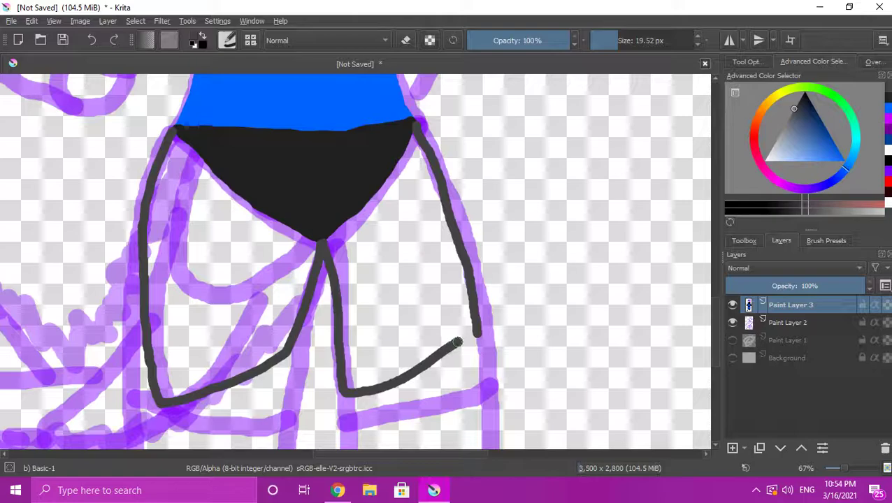
scroll(473, 335, "down", 4)
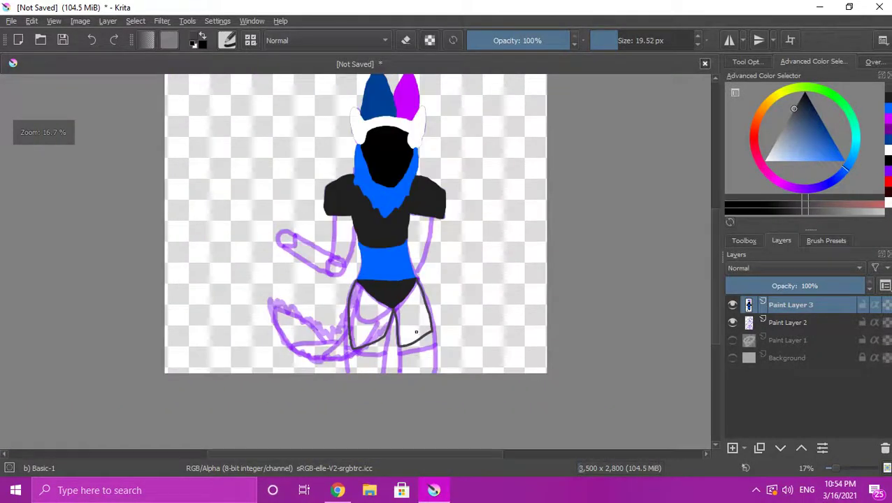
scroll(401, 333, "up", 4)
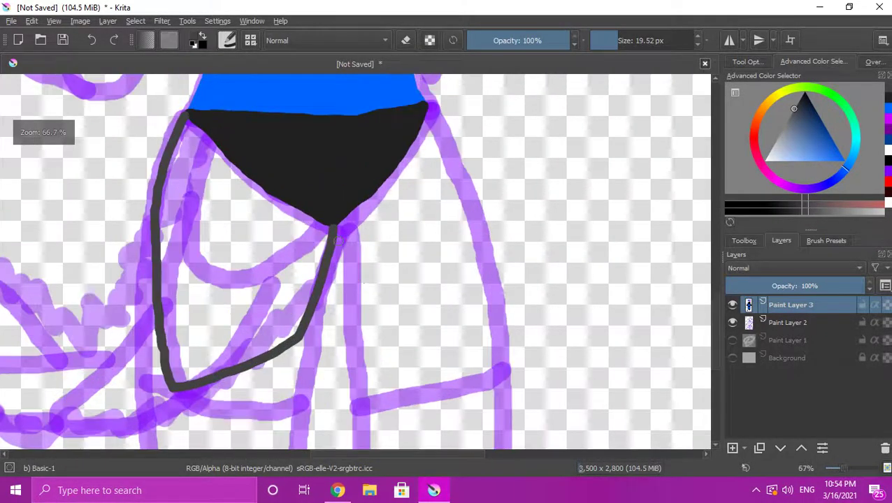
left_click_drag(340, 248, 351, 321)
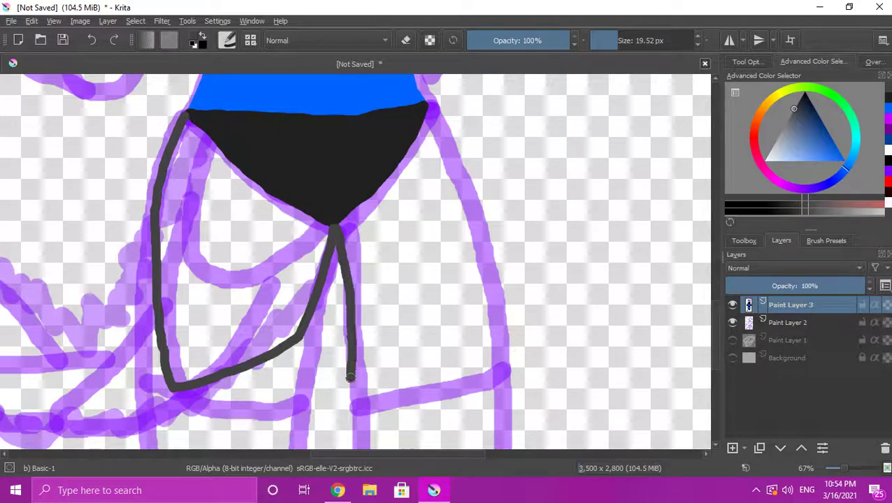
key("ctrl+z")
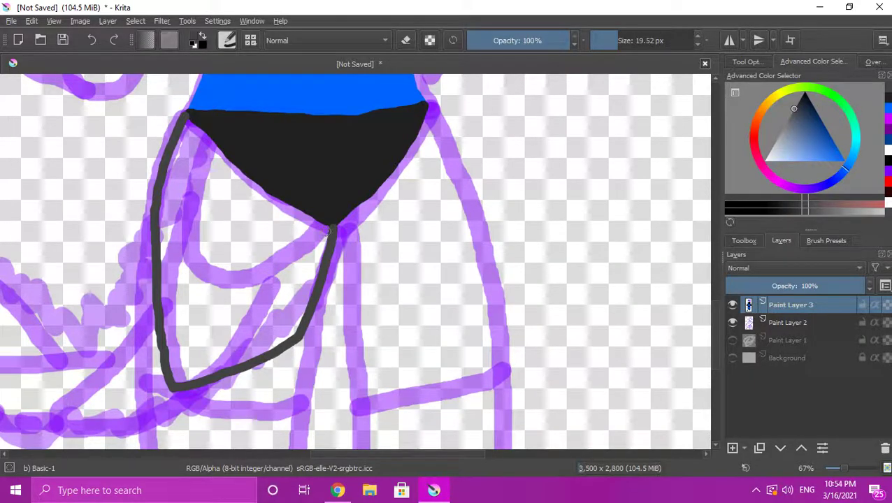
mouse_move(333, 227)
left_mouse_down()
mouse_move(358, 372)
mouse_move(394, 359)
mouse_move(442, 322)
left_mouse_up()
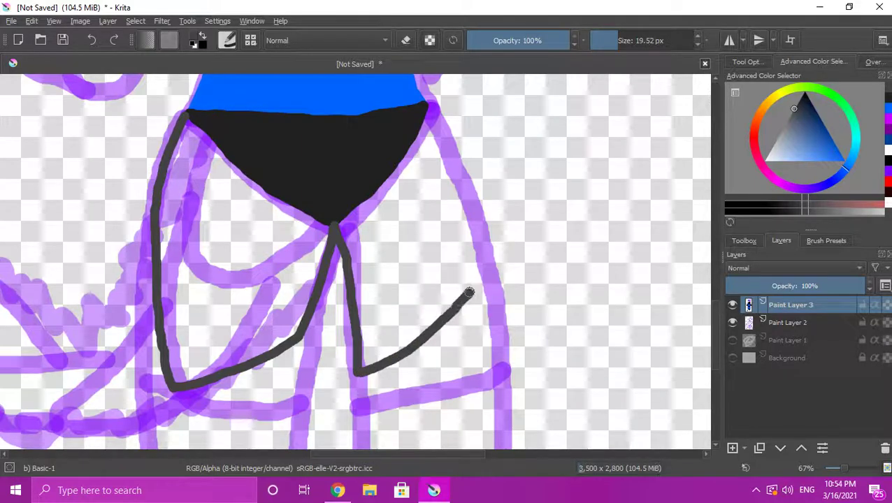
key("ctrl+z")
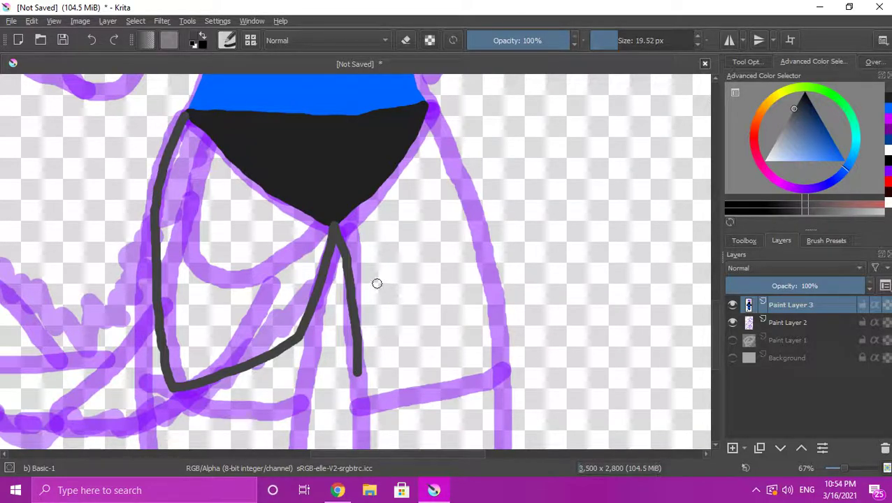
key("ctrl+z")
Outline the other thigh in dark grey from the hip down the outer edge, back up to the triangle's tip, and thicken the join
mouse_move(427, 108)
left_mouse_down()
mouse_move(466, 179)
mouse_move(484, 250)
left_mouse_up()
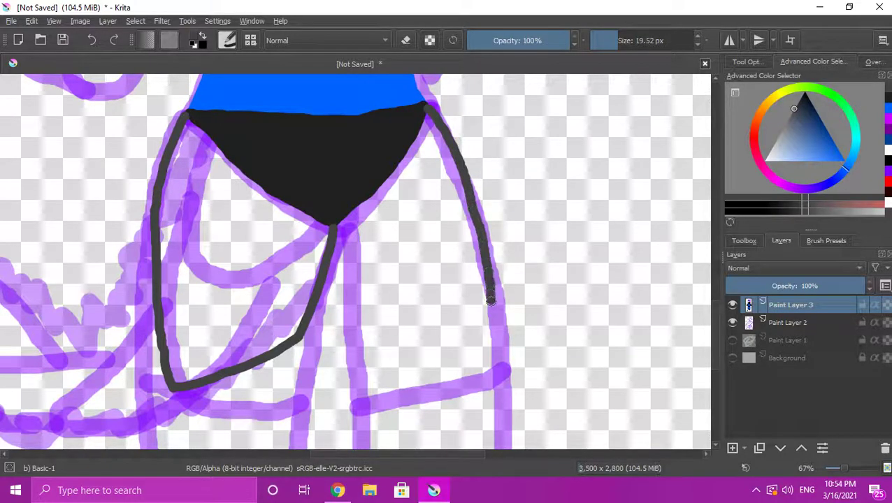
mouse_move(489, 336)
left_mouse_down()
mouse_move(428, 316)
mouse_move(360, 268)
mouse_move(343, 243)
left_mouse_up()
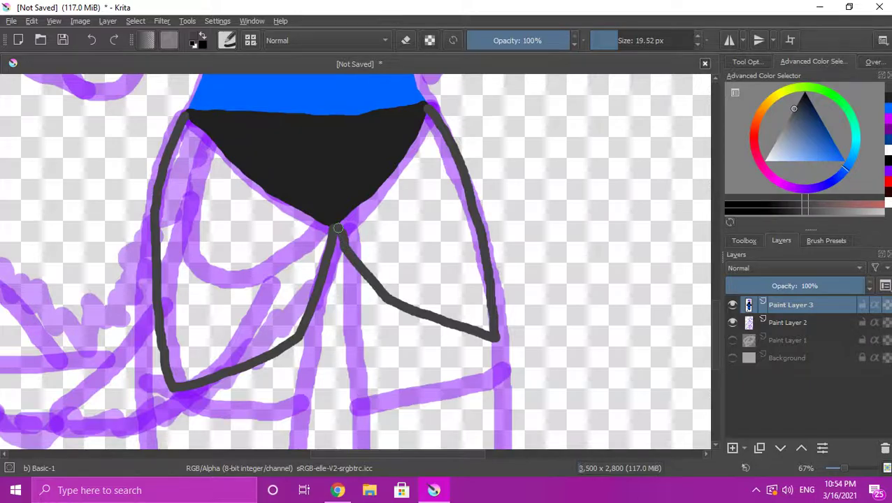
scroll(365, 241, "up", 5)
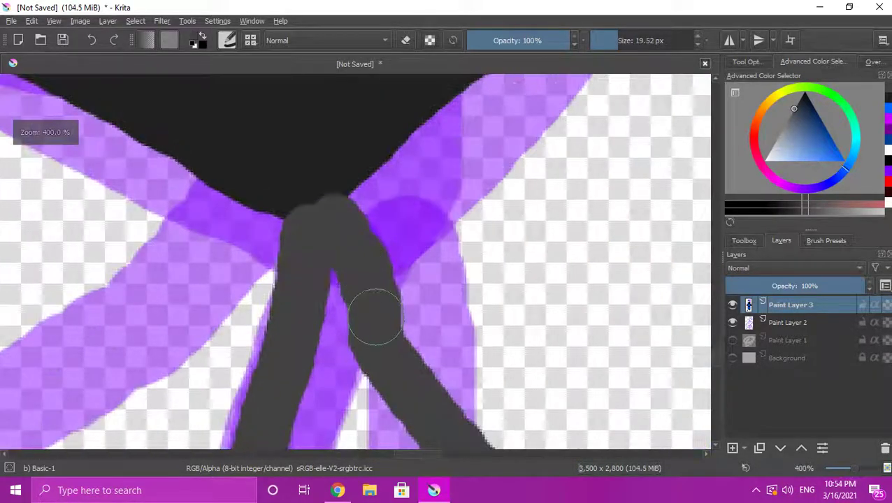
mouse_move(368, 323)
left_mouse_down()
mouse_move(340, 295)
mouse_move(322, 253)
left_mouse_up()
scroll(345, 285, "down", 9)
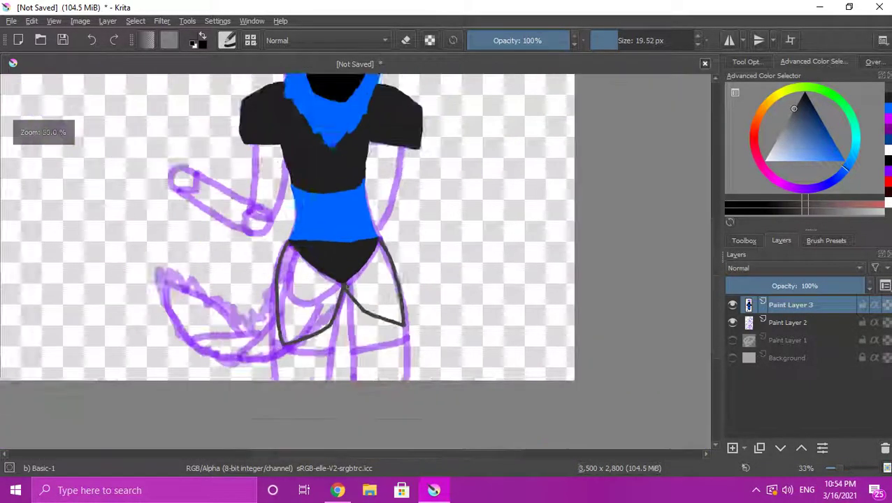
Redraw the hem of the thigh away from the tail as a dark grey curve from its outer edge up to the triangle's tip
scroll(341, 299, "up", 4)
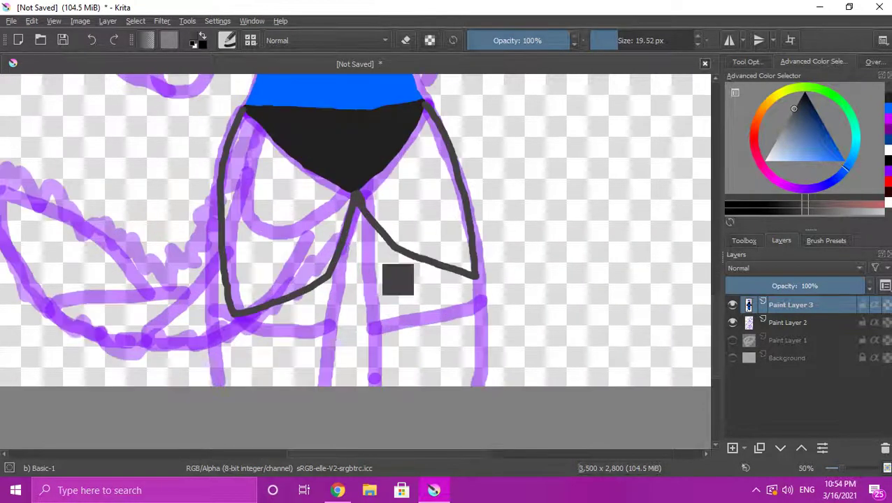
scroll(397, 225, "up", 1)
scroll(408, 244, "up", 1)
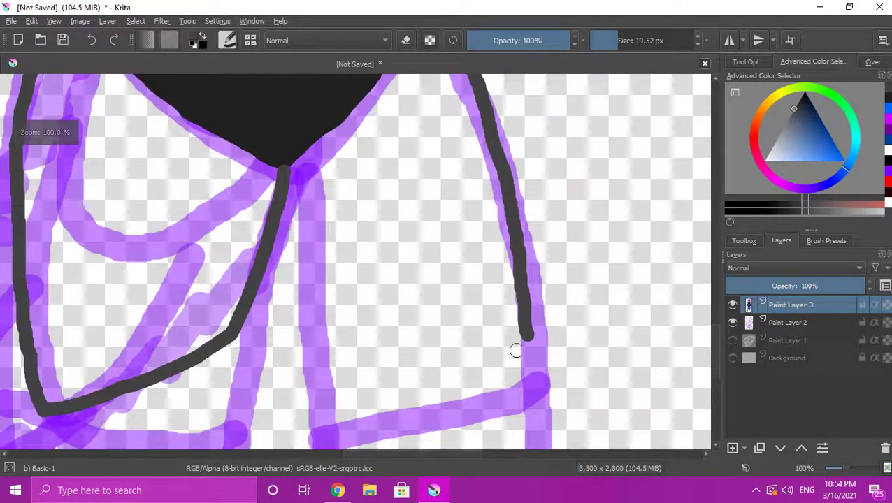
mouse_move(527, 363)
left_mouse_down()
mouse_move(353, 294)
mouse_move(311, 255)
mouse_move(296, 212)
left_mouse_up()
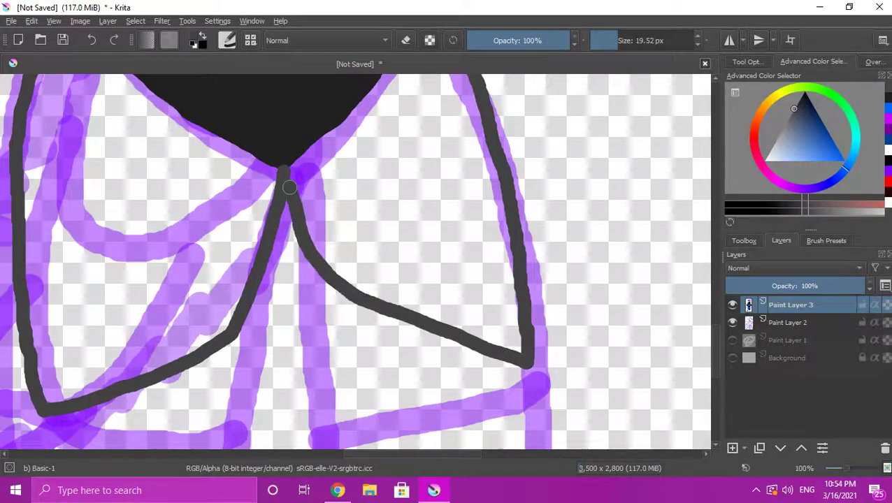
scroll(285, 170, "down", 5)
scroll(303, 278, "up", 3)
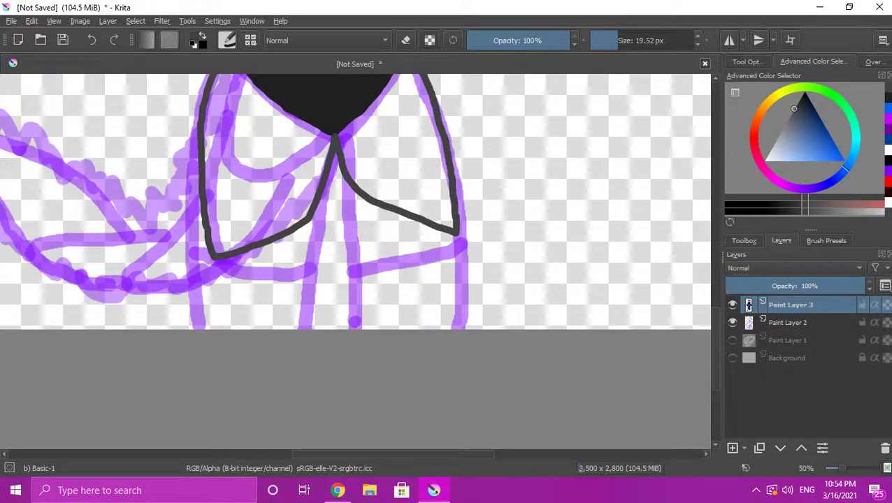
Pick blue as the brush colour and draw both edges of the tail-side leg from the shorts to the canvas edge
left_click(888, 108)
scroll(324, 252, "down", 2)
scroll(260, 277, "up", 4)
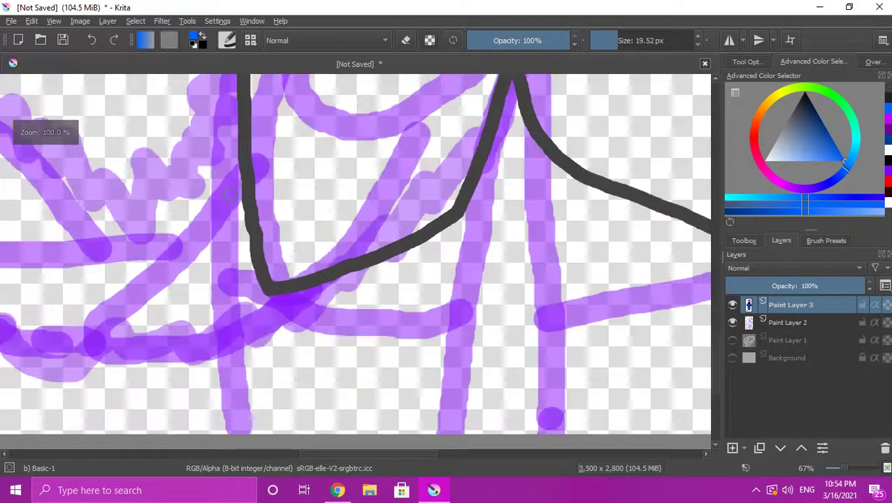
left_click_drag(241, 159, 246, 432)
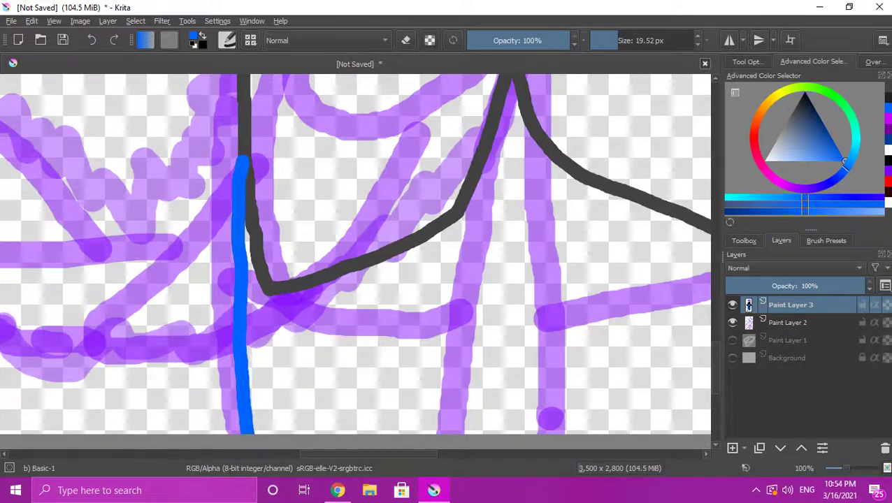
scroll(402, 279, "down", 2)
scroll(419, 210, "up", 3)
left_click_drag(431, 186, 389, 443)
scroll(388, 434, "down", 3)
scroll(440, 293, "up", 2)
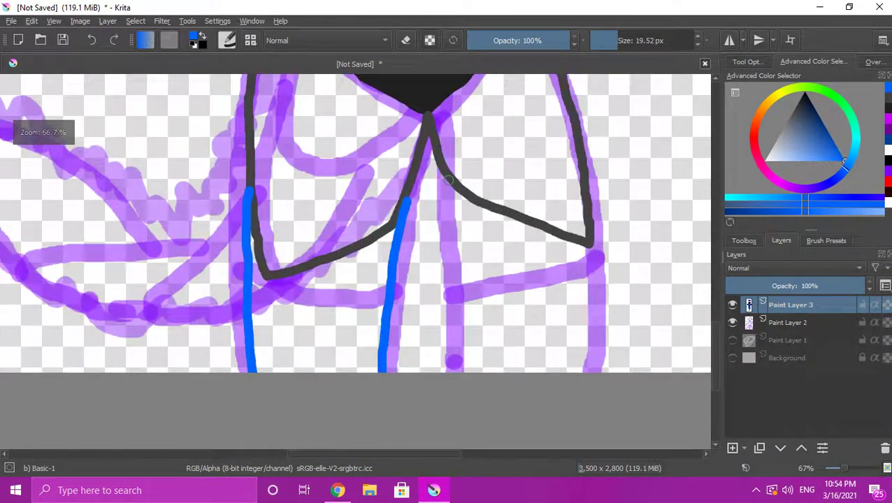
Draw the inner and outer edges of the other leg in blue from the shorts down to the canvas edge
left_click_drag(443, 181, 456, 362)
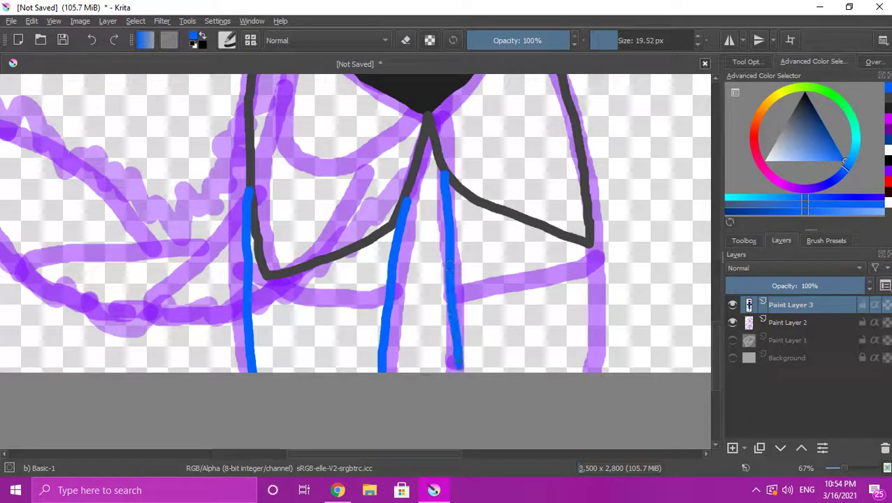
left_click_drag(588, 245, 582, 374)
scroll(582, 374, "down", 3)
scroll(566, 293, "up", 3)
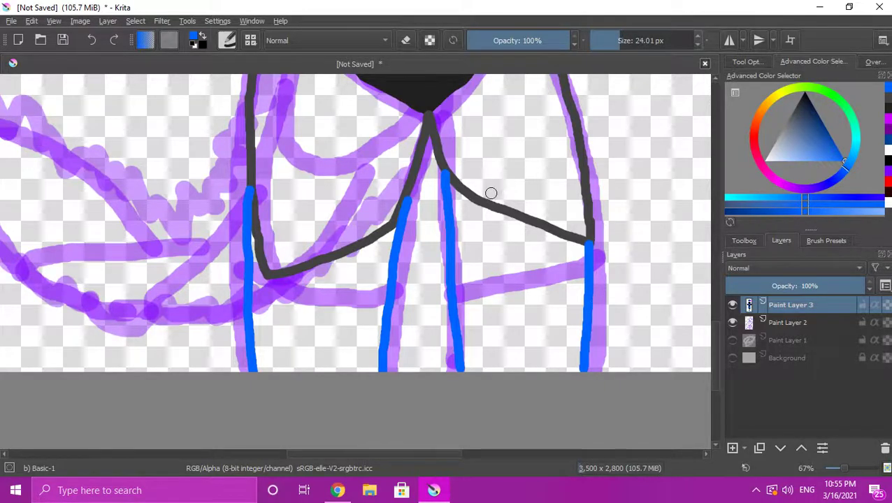
scroll(452, 200, "up", 1)
left_click(456, 189)
left_click_drag(488, 211, 613, 262)
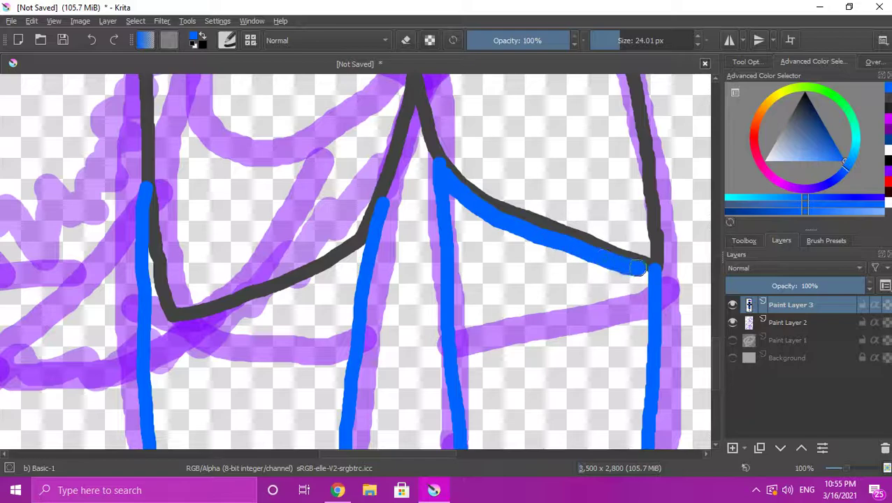
key("ctrl+z")
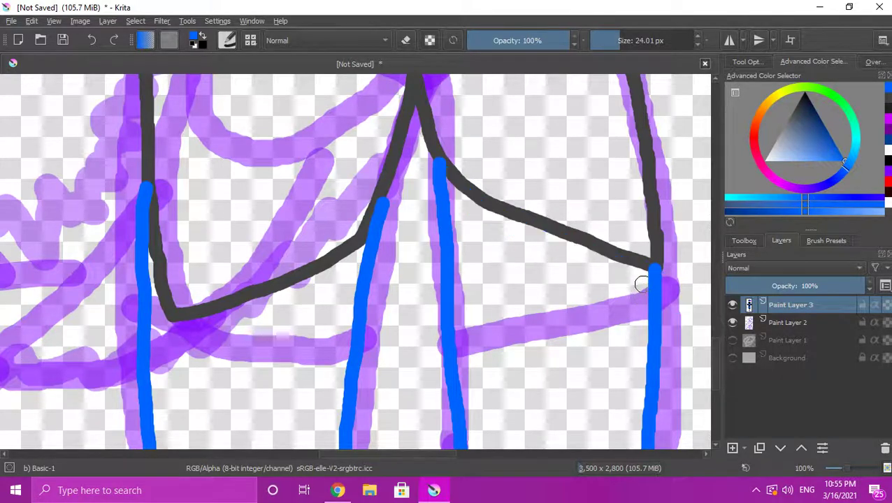
Paint a blue band with the 24.01 px brush along the underside of the curved hem, joining the leg's two edges
mouse_move(643, 276)
left_mouse_down()
mouse_move(538, 236)
mouse_move(451, 187)
left_mouse_up()
scroll(473, 237, "down", 3)
scroll(492, 263, "up", 2)
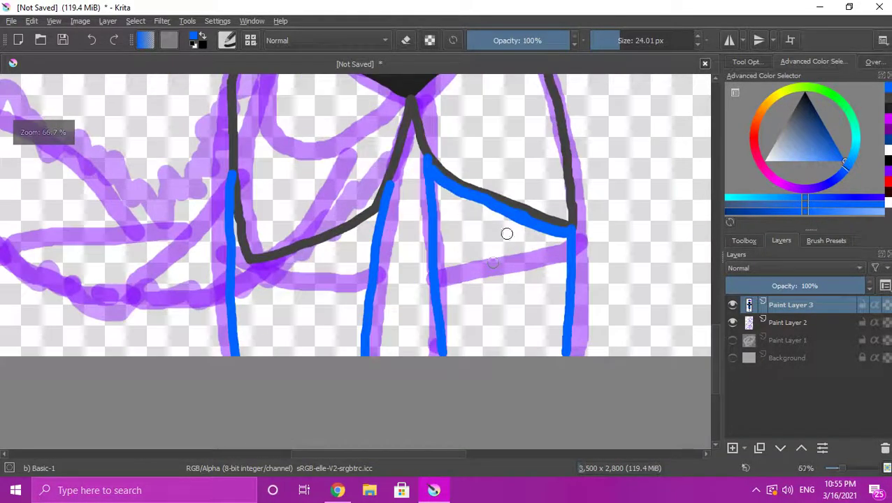
Enlarge the brush to 37.04 px and fill the leg below the curved hem with solid blue
left_click_drag(486, 262, 495, 262, "shift")
mouse_move(440, 186)
left_mouse_down()
mouse_move(452, 233)
mouse_move(448, 326)
mouse_move(476, 353)
mouse_move(553, 353)
mouse_move(560, 260)
mouse_move(535, 313)
mouse_move(544, 346)
mouse_move(549, 270)
mouse_move(514, 318)
mouse_move(536, 335)
left_mouse_up()
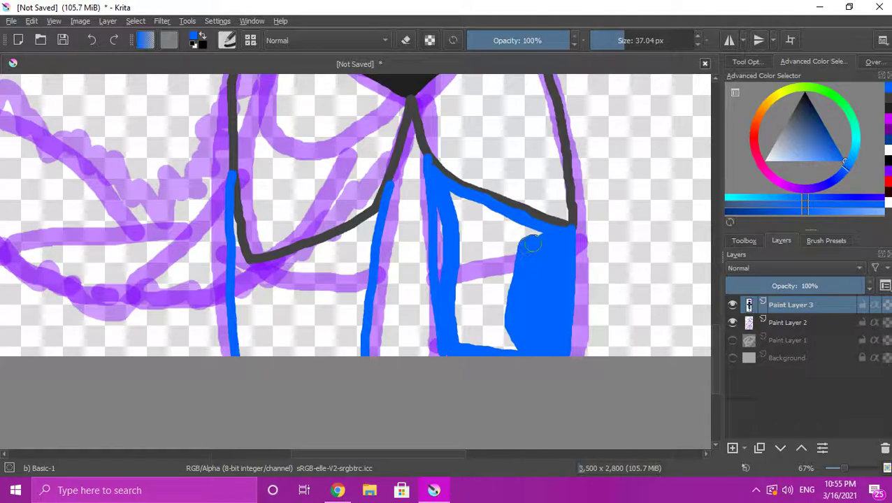
left_click_drag(521, 241, 474, 214)
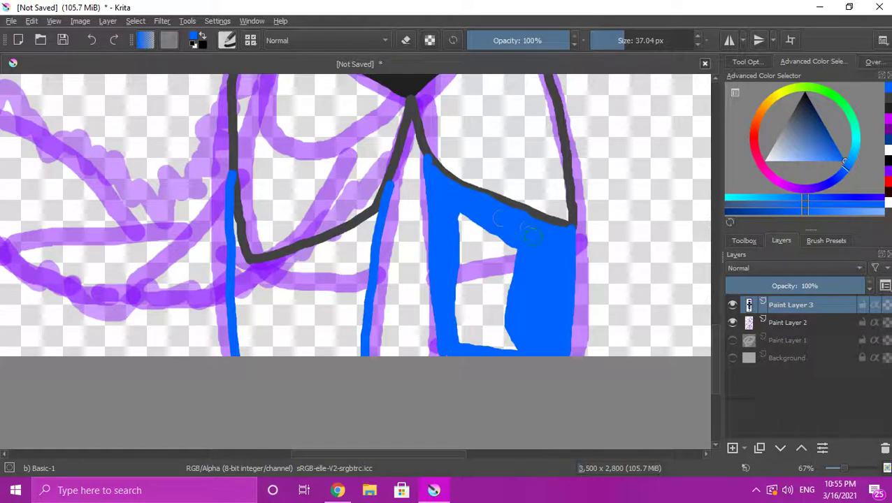
mouse_move(515, 323)
left_mouse_down()
mouse_move(504, 348)
mouse_move(508, 251)
mouse_move(500, 338)
mouse_move(511, 346)
mouse_move(494, 330)
mouse_move(465, 337)
mouse_move(485, 337)
mouse_move(459, 328)
mouse_move(490, 341)
mouse_move(483, 300)
mouse_move(470, 334)
mouse_move(483, 335)
mouse_move(456, 309)
mouse_move(466, 288)
mouse_move(491, 295)
mouse_move(469, 306)
mouse_move(478, 279)
mouse_move(492, 297)
mouse_move(470, 289)
mouse_move(488, 256)
mouse_move(493, 286)
mouse_move(474, 275)
mouse_move(500, 251)
mouse_move(460, 218)
left_mouse_up()
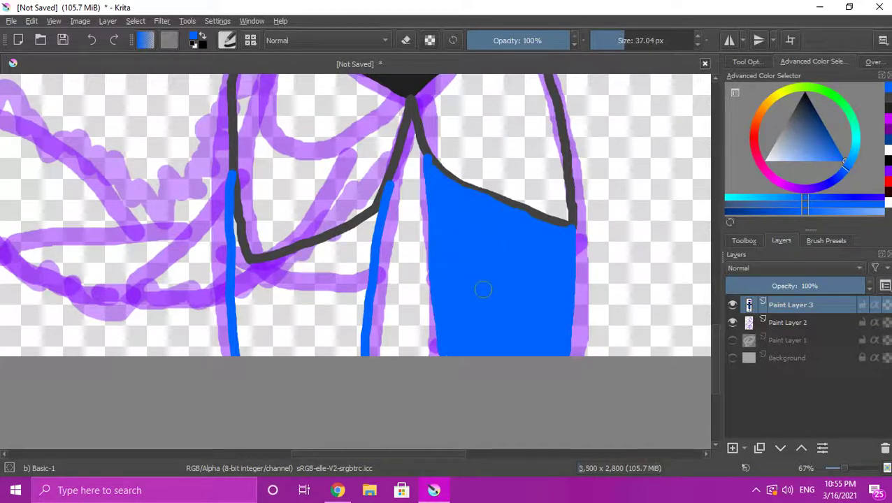
scroll(471, 317, "up", 3)
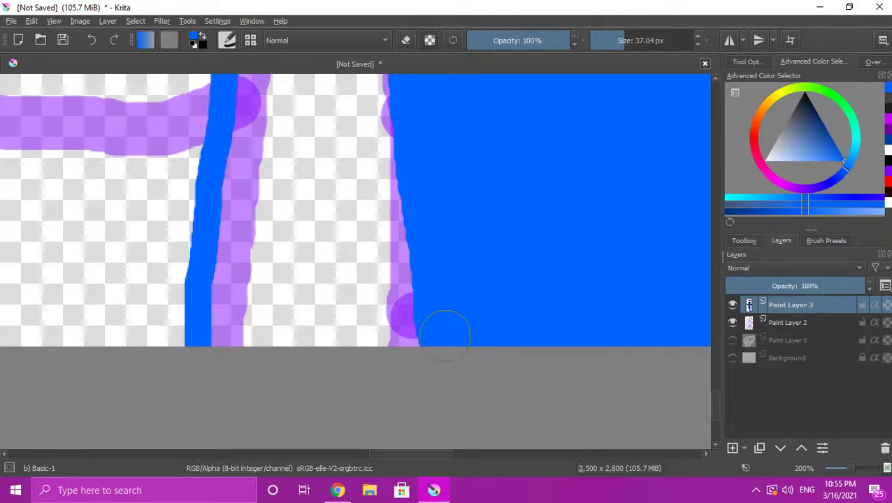
scroll(443, 337, "down", 3)
Paint a blue band under the tail-side thigh's slanted hem and fill the sliver beside its outer edge with a 13.35 px brush
scroll(414, 285, "up", 2)
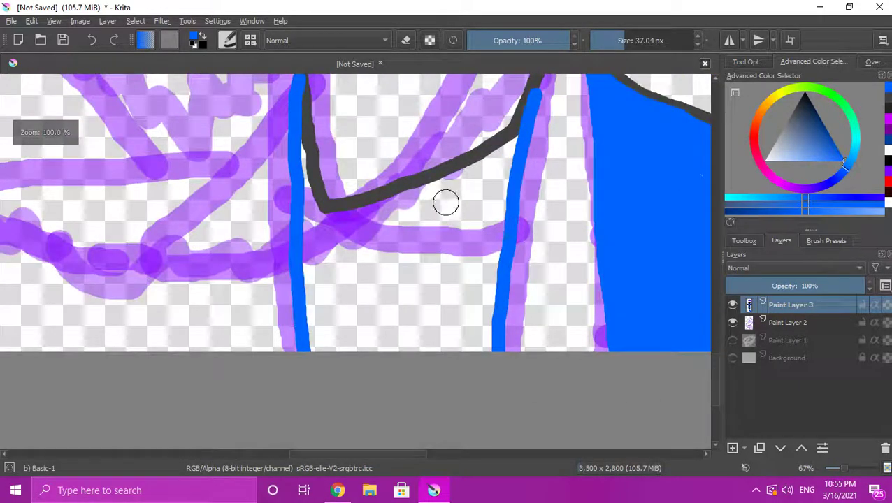
scroll(446, 203, "up", 2)
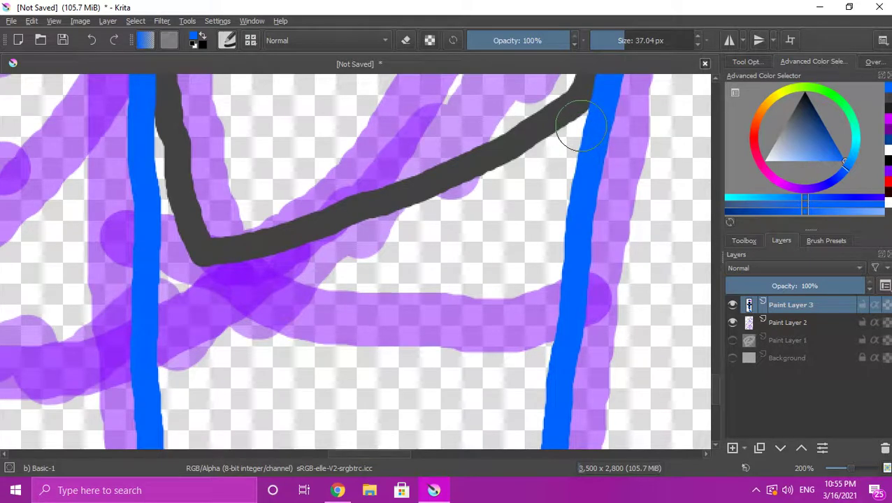
mouse_move(563, 146)
left_mouse_down()
mouse_move(395, 233)
mouse_move(281, 271)
mouse_move(179, 289)
left_mouse_up()
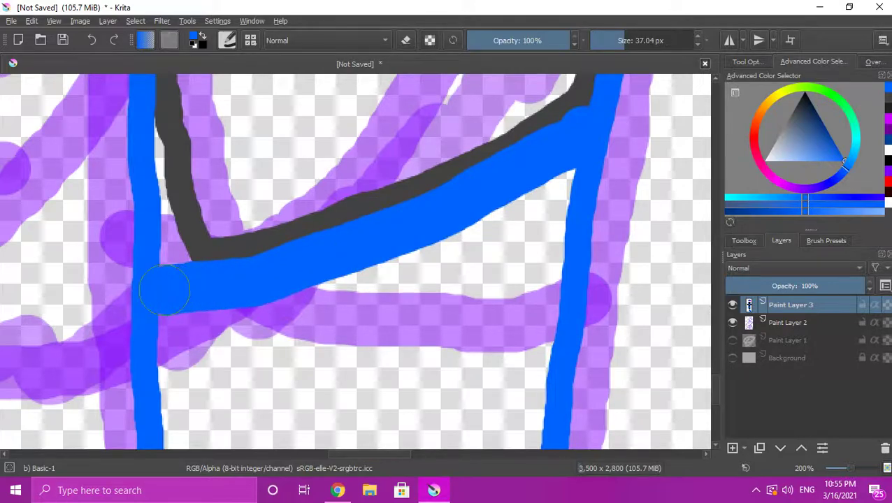
scroll(355, 238, "down", 3)
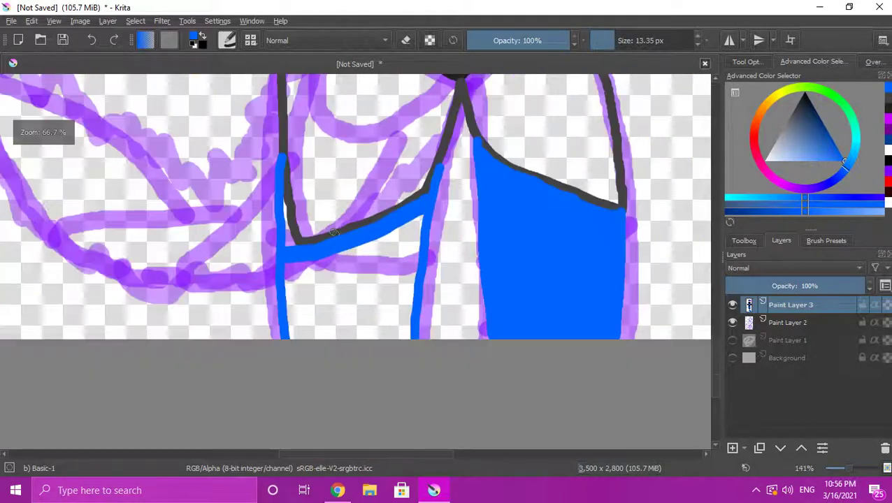
scroll(311, 204, "up", 3)
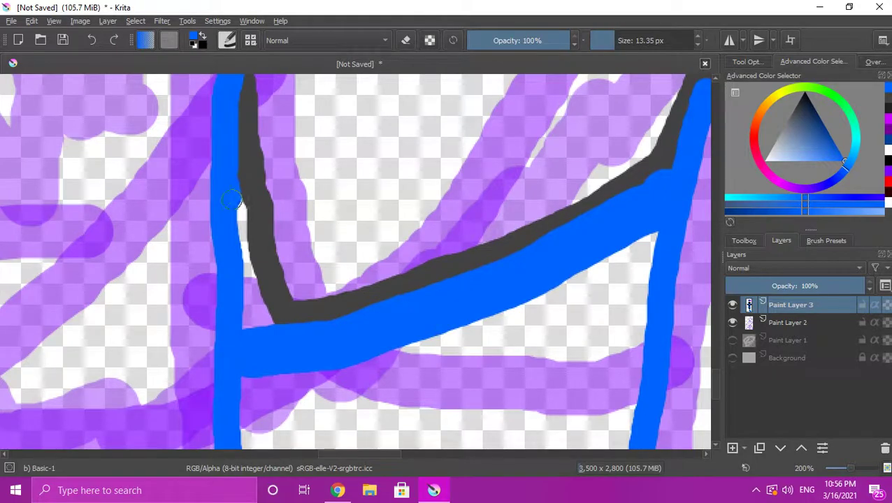
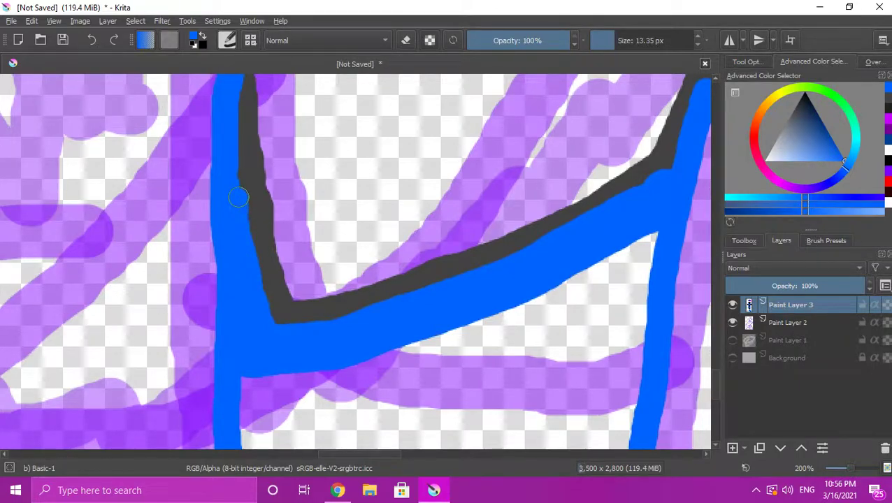
Fill the rest of the tail-side leg with solid blue using an 86.54 px brush
scroll(248, 218, "down", 5)
scroll(283, 285, "up", 2)
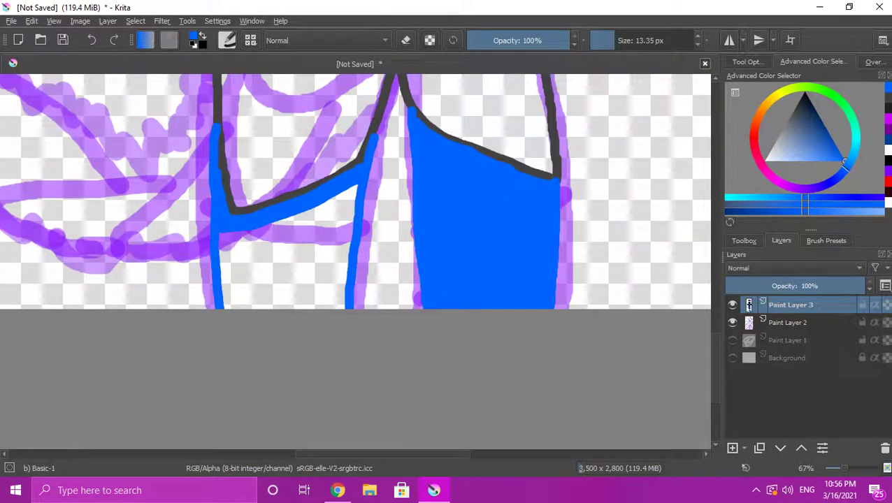
scroll(345, 262, "up", 4)
mouse_move(335, 193)
left_mouse_down()
mouse_move(338, 133)
mouse_move(308, 338)
mouse_move(279, 175)
mouse_move(288, 343)
mouse_move(260, 189)
mouse_move(219, 329)
mouse_move(209, 205)
mouse_move(167, 339)
mouse_move(160, 265)
mouse_move(142, 219)
mouse_move(138, 332)
left_mouse_up()
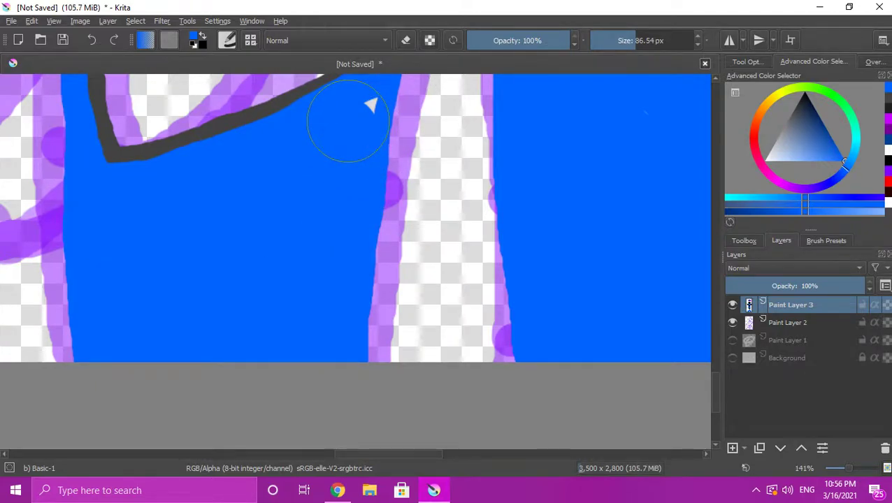
scroll(330, 266, "down", 5)
scroll(330, 221, "up", 3)
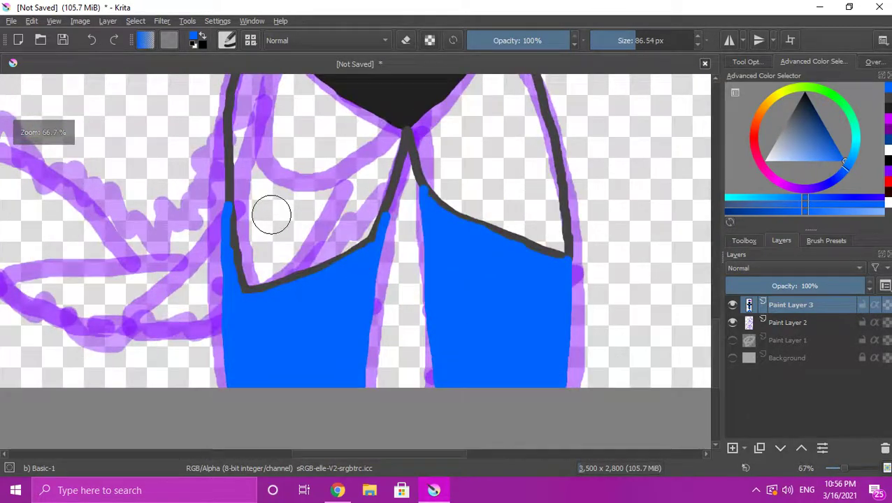
Switch the brush back to dark grey and start filling the tail-side thigh at its lower outer edge
key("d")
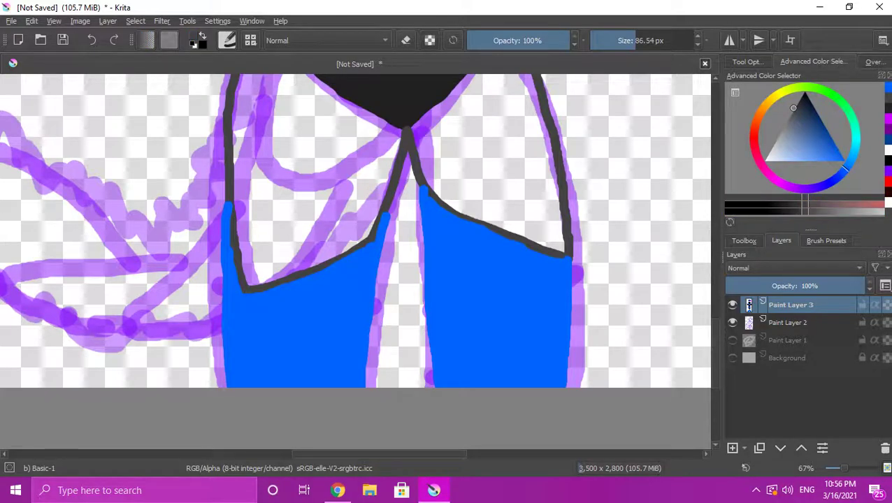
scroll(297, 217, "up", 4)
mouse_move(248, 175)
left_mouse_down()
mouse_move(250, 298)
mouse_move(239, 175)
mouse_move(279, 203)
left_mouse_up()
scroll(278, 202, "down", 2)
scroll(278, 197, "down", 2)
scroll(277, 172, "up", 4)
scroll(277, 175, "down", 3)
scroll(272, 176, "up", 2)
scroll(269, 210, "down", 3)
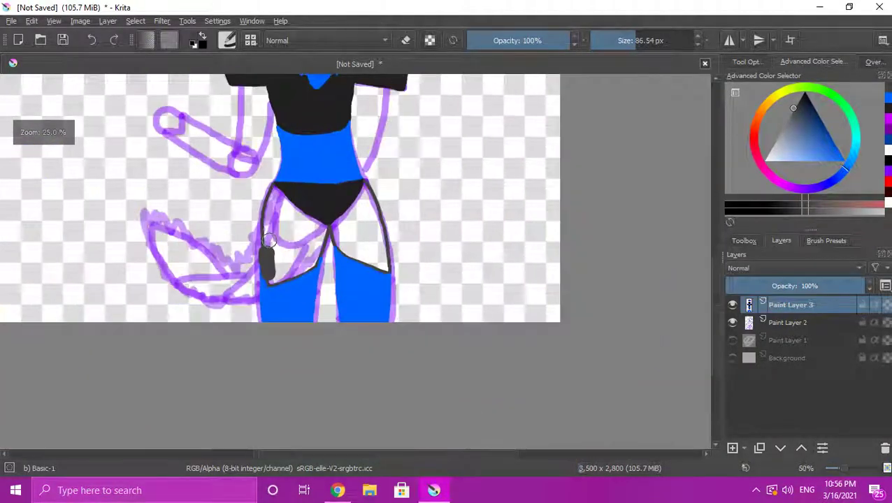
Fill the rest of the tail-side thigh of the shorts in dark grey up to the near-black triangle
scroll(270, 223, "up", 3)
mouse_move(273, 316)
left_mouse_down()
mouse_move(261, 322)
mouse_move(259, 278)
left_mouse_up()
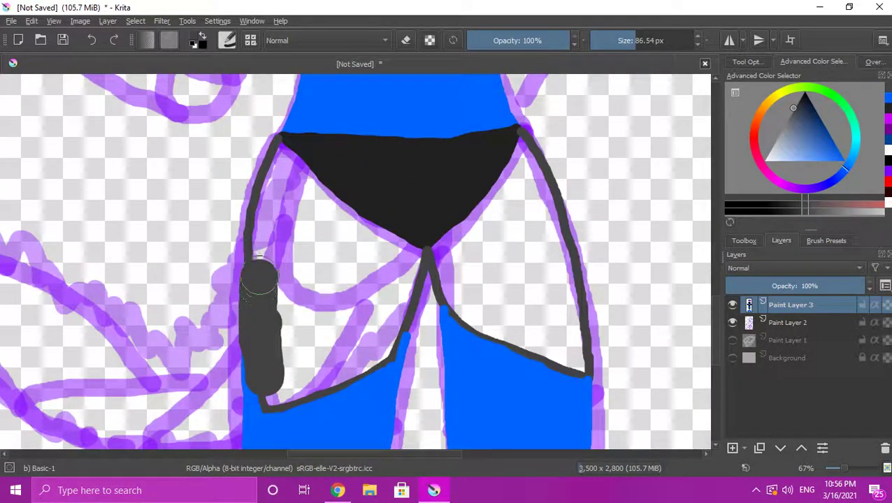
mouse_move(264, 216)
left_mouse_down()
mouse_move(277, 167)
mouse_move(285, 183)
mouse_move(278, 168)
mouse_move(293, 172)
mouse_move(345, 222)
mouse_move(408, 255)
mouse_move(391, 336)
left_mouse_up()
mouse_move(341, 375)
left_mouse_down()
mouse_move(274, 392)
mouse_move(364, 313)
mouse_move(367, 273)
mouse_move(334, 294)
mouse_move(280, 366)
left_mouse_up()
mouse_move(348, 303)
left_mouse_down()
mouse_move(312, 259)
mouse_move(279, 324)
mouse_move(298, 214)
left_mouse_up()
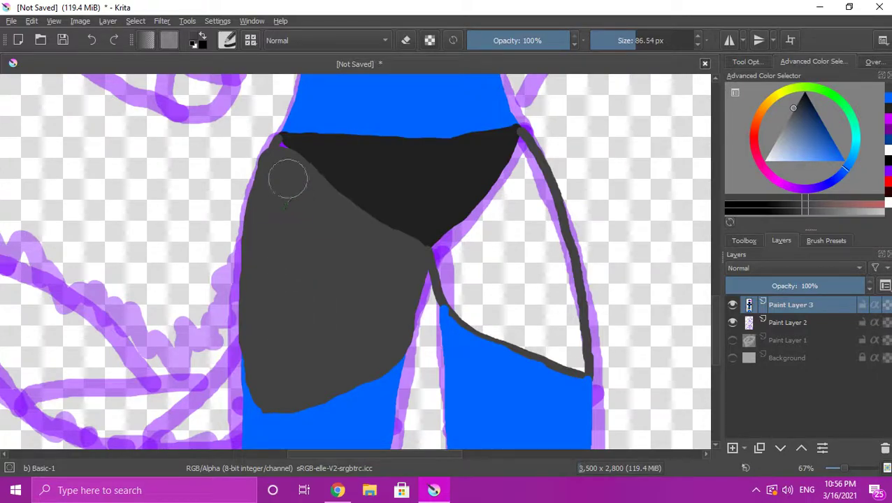
Paint wide dark grey bands inside the other thigh along its inner edge, curved hem and outer edge
scroll(335, 261, "down", 1)
scroll(414, 276, "up", 1)
scroll(363, 234, "up", 1)
left_click_drag(349, 219, 389, 304)
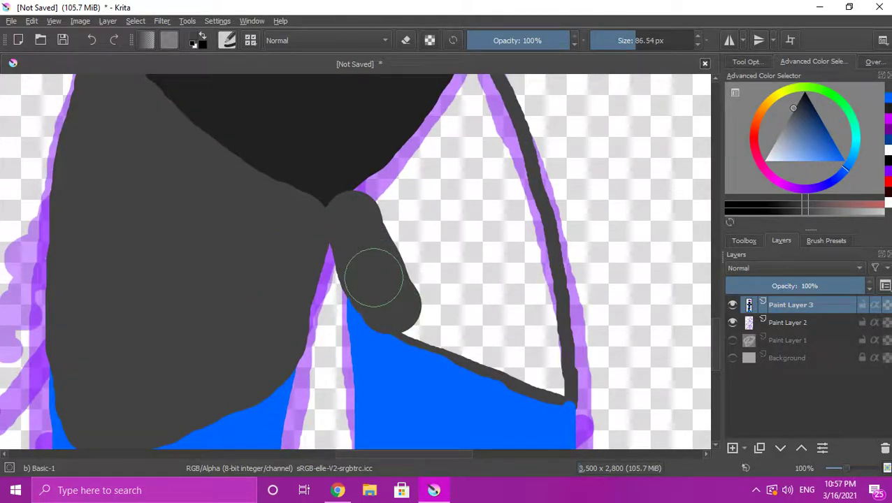
mouse_move(370, 274)
left_mouse_down()
mouse_move(392, 309)
mouse_move(543, 380)
mouse_move(555, 358)
mouse_move(509, 142)
mouse_move(492, 106)
left_mouse_up()
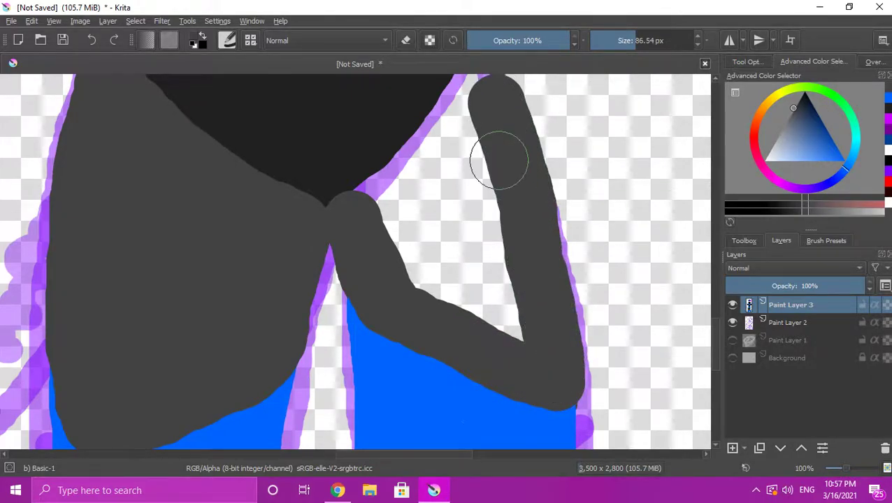
Fill the remaining area of that thigh in dark grey from the hip down along the triangle's side
scroll(498, 148, "down", 2)
scroll(507, 185, "up", 3)
scroll(511, 184, "down", 3)
scroll(512, 152, "up", 1)
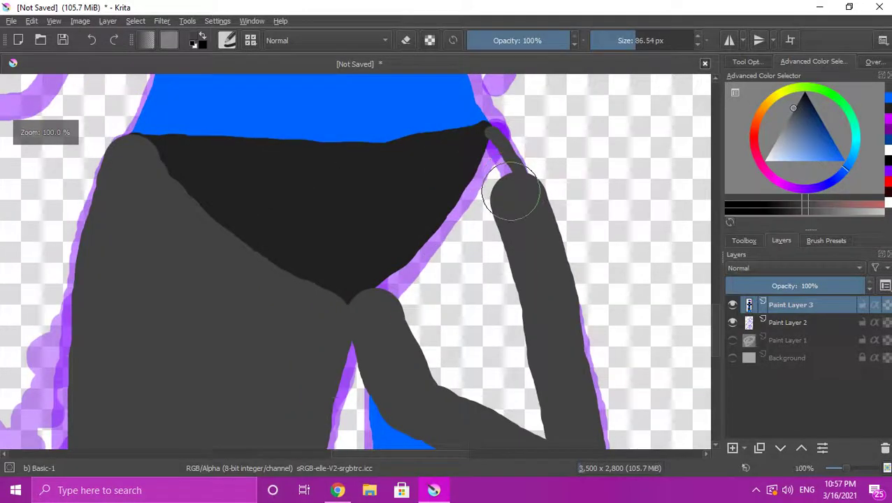
mouse_move(496, 152)
left_mouse_down()
mouse_move(451, 242)
mouse_move(375, 302)
mouse_move(425, 369)
mouse_move(504, 423)
mouse_move(531, 427)
mouse_move(516, 271)
mouse_move(504, 242)
mouse_move(484, 289)
mouse_move(498, 374)
mouse_move(441, 328)
left_mouse_up()
scroll(441, 310, "down", 5)
scroll(453, 319, "up", 2)
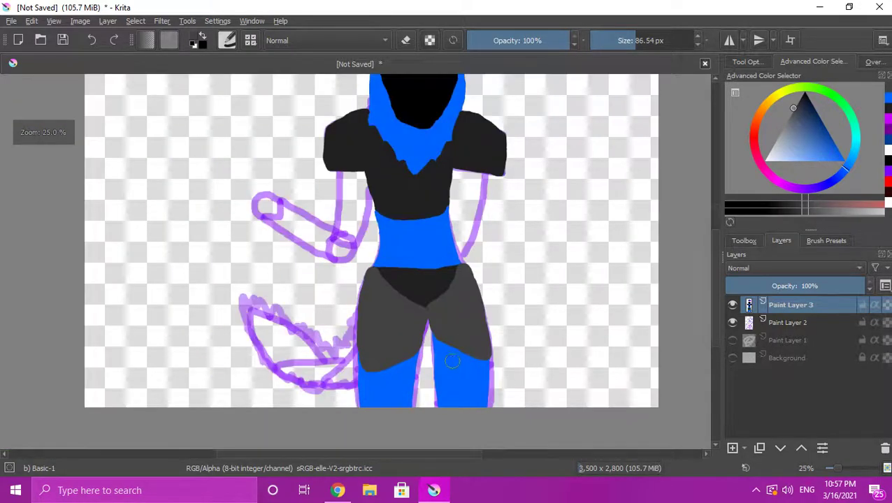
Pick blue as the brush colour, try a stroke across the bent upper arm below the sleeve, and undo it
scroll(475, 316, "down", 2)
scroll(455, 277, "up", 4)
scroll(388, 251, "down", 1)
scroll(396, 249, "up", 1)
left_click(888, 98)
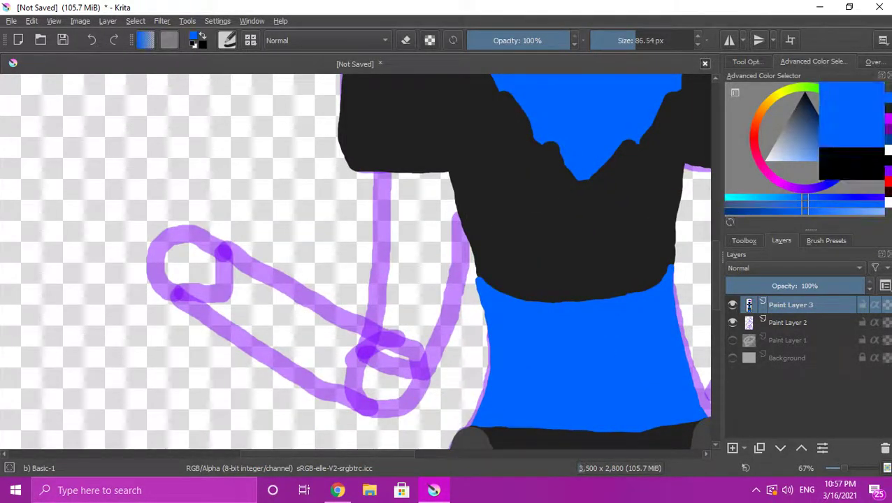
mouse_move(377, 188)
left_mouse_down()
mouse_move(375, 313)
mouse_move(428, 337)
mouse_move(456, 280)
mouse_move(458, 230)
mouse_move(437, 188)
left_mouse_up()
key("ctrl+z")
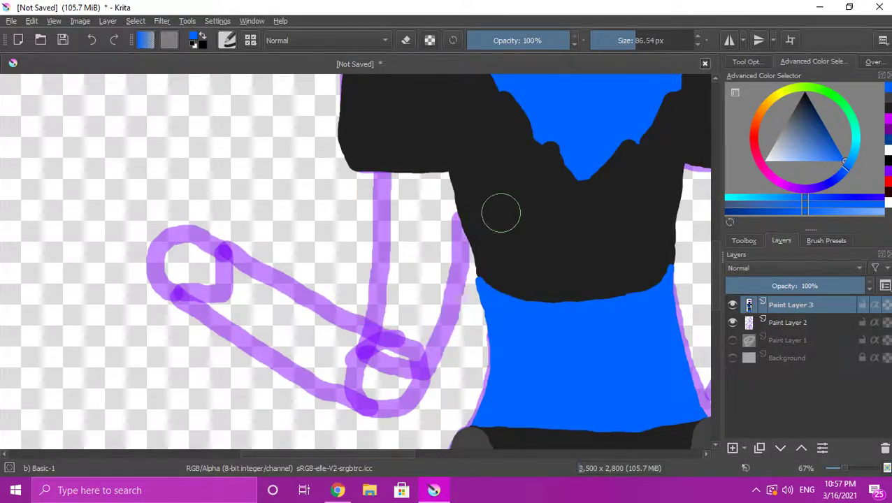
Set the brush size to 32.93 px and outline both sides of the bent upper arm in blue from the sleeve to the elbow
scroll(420, 257, "up", 1)
left_click(623, 40)
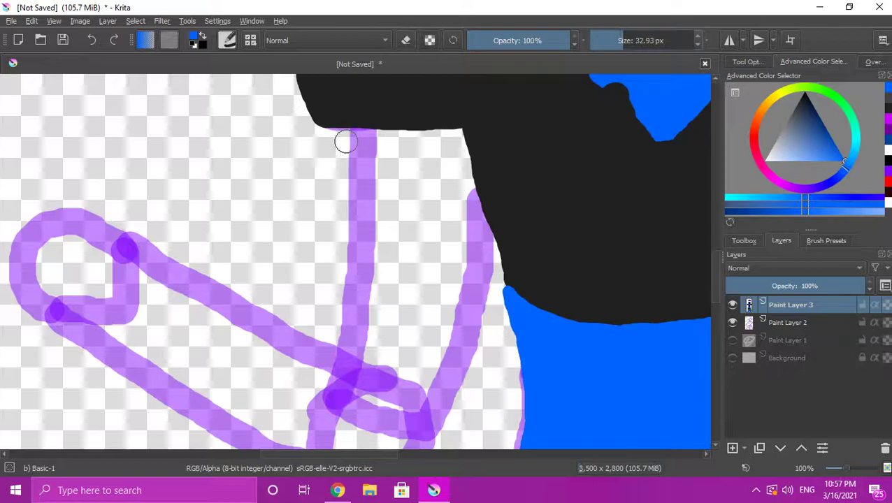
left_click_drag(362, 133, 360, 238)
key("ctrl+z")
mouse_move(340, 131)
left_mouse_down()
mouse_move(355, 223)
mouse_move(354, 321)
left_mouse_up()
mouse_move(481, 220)
left_mouse_down()
mouse_move(454, 350)
mouse_move(428, 416)
left_mouse_up()
Join the two upper arm lines with a blue curve across the top of the elbow circle
key("minus")
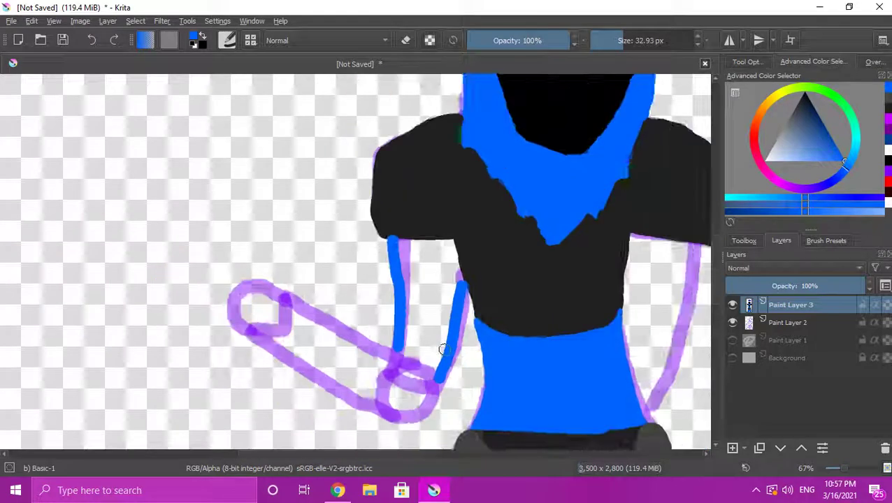
key("plus")
key("plus")
mouse_move(458, 350)
left_mouse_down()
mouse_move(433, 314)
mouse_move(366, 280)
left_mouse_up()
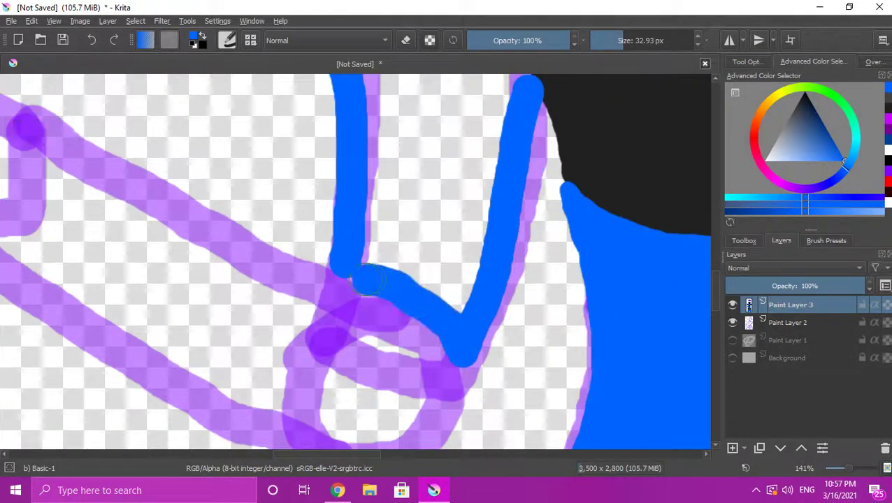
scroll(372, 275, "down", 3)
scroll(358, 292, "up", 3)
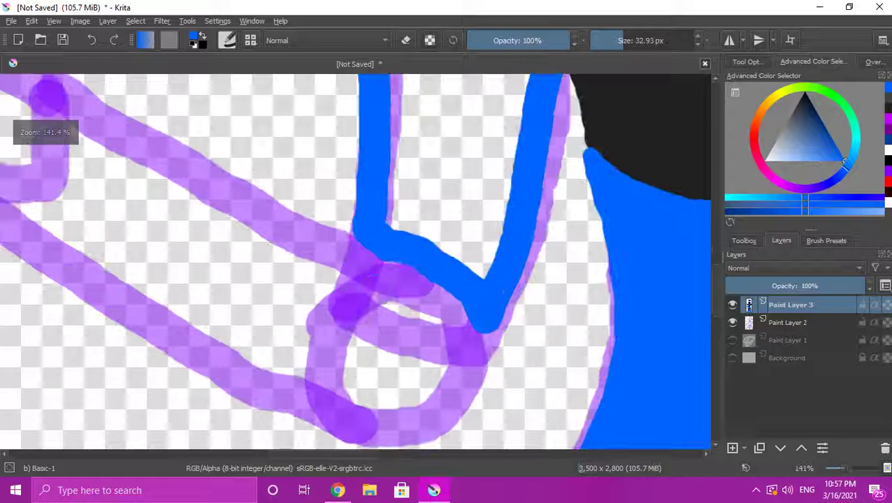
Switch to dark grey and trace the elbow circle of the bent arm as a closed ring
key("d")
mouse_move(368, 253)
left_mouse_down()
mouse_move(328, 310)
mouse_move(316, 365)
mouse_move(322, 406)
mouse_move(396, 428)
mouse_move(432, 415)
mouse_move(473, 374)
mouse_move(478, 344)
mouse_move(461, 312)
mouse_move(395, 265)
left_mouse_up()
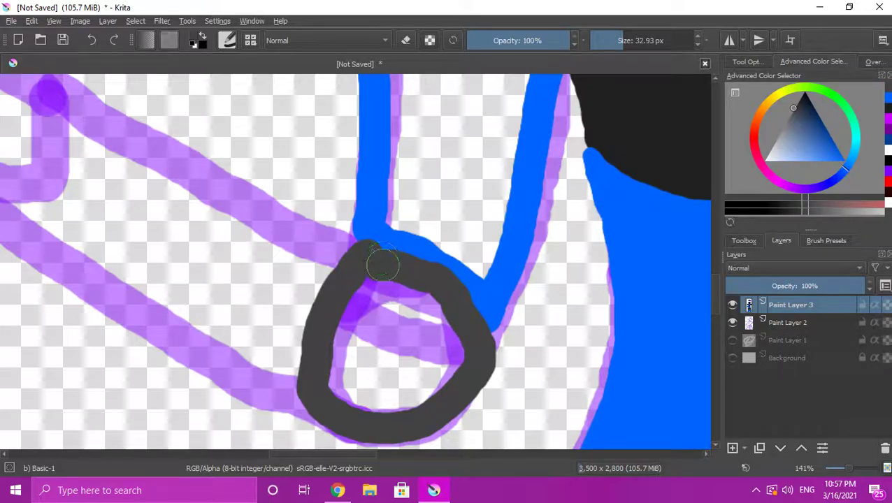
scroll(421, 269, "down", 3)
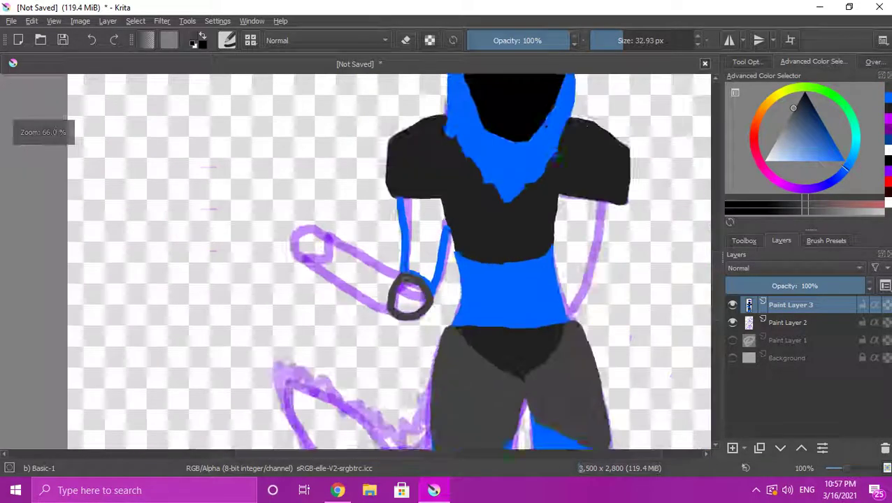
Pick blue from the drawing and outline the forearm from the elbow ring, including the notched edge beside the hand
left_click(460, 209, "ctrl")
scroll(477, 208, "down", 2)
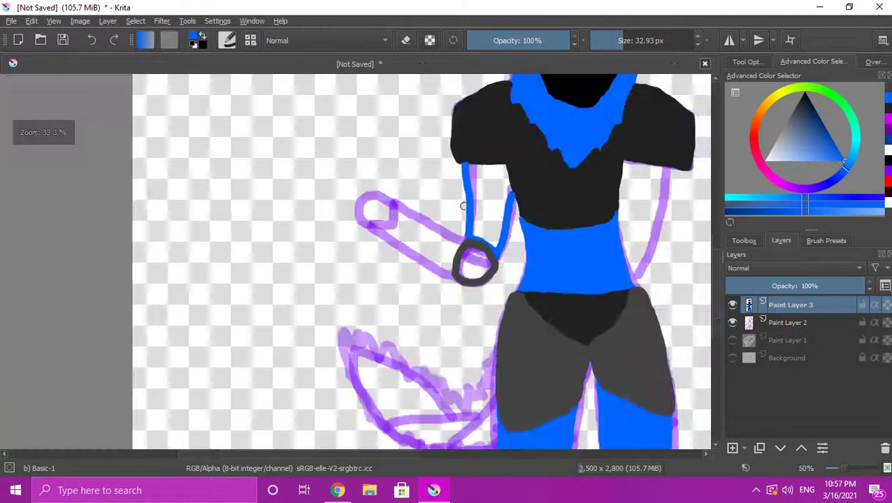
scroll(451, 213, "up", 3)
mouse_move(493, 305)
left_mouse_down()
mouse_move(282, 189)
mouse_move(282, 232)
left_mouse_up()
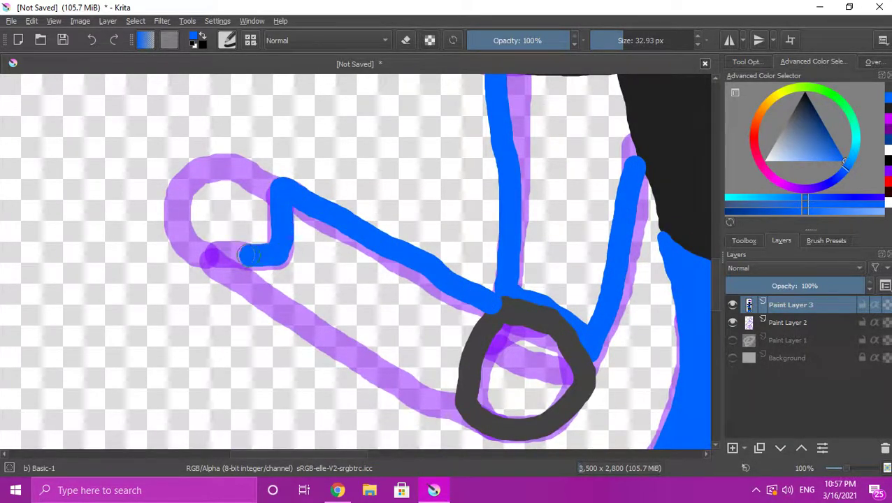
left_click_drag(200, 258, 435, 400)
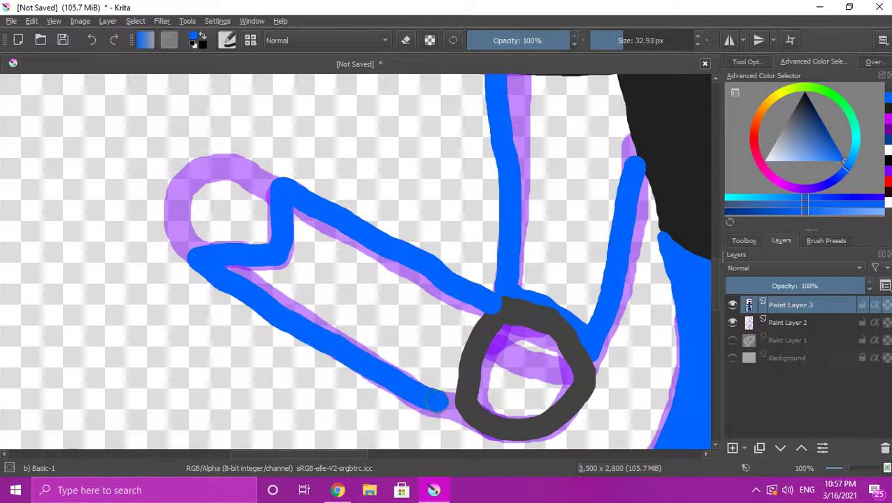
scroll(407, 371, "down", 3)
scroll(372, 341, "up", 5)
scroll(358, 320, "down", 4)
scroll(358, 332, "up", 2)
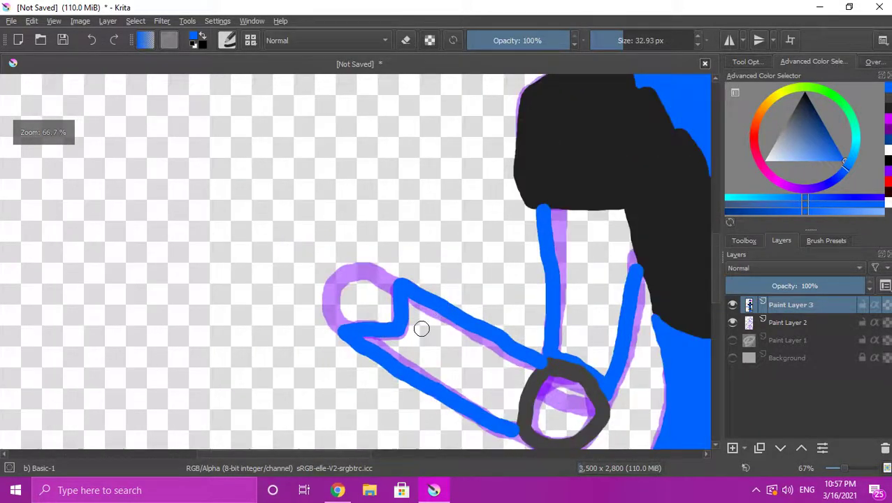
Try dark grey strokes along the notched edge and lower forearm, and undo them together with the blue forearm outline
key("d")
scroll(402, 318, "up", 1)
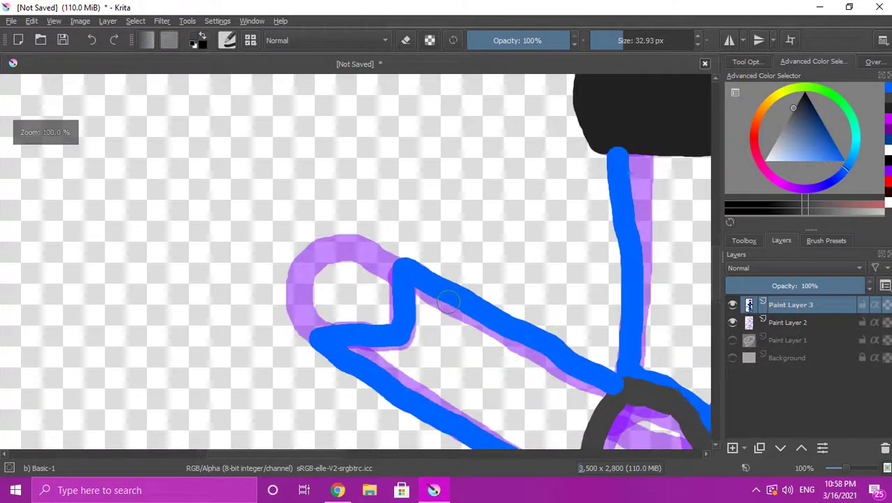
left_click_drag(402, 262, 398, 335)
left_click_drag(313, 341, 421, 402)
key("ctrl+z")
key("ctrl+z")
Outline a dark grey band on the outer forearm, with a notched edge toward the hand and a straight edge toward the elbow
scroll(451, 320, "up", 1)
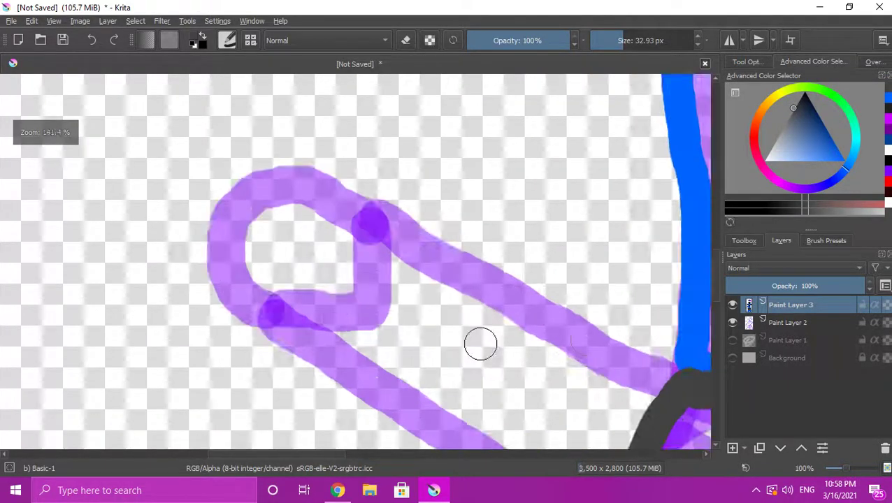
mouse_move(519, 289)
left_mouse_down()
mouse_move(426, 423)
mouse_move(437, 427)
mouse_move(334, 368)
mouse_move(281, 324)
mouse_move(358, 308)
mouse_move(377, 210)
mouse_move(507, 282)
left_mouse_up()
scroll(411, 279, "down", 2)
scroll(349, 238, "up", 2)
scroll(371, 239, "up", 1)
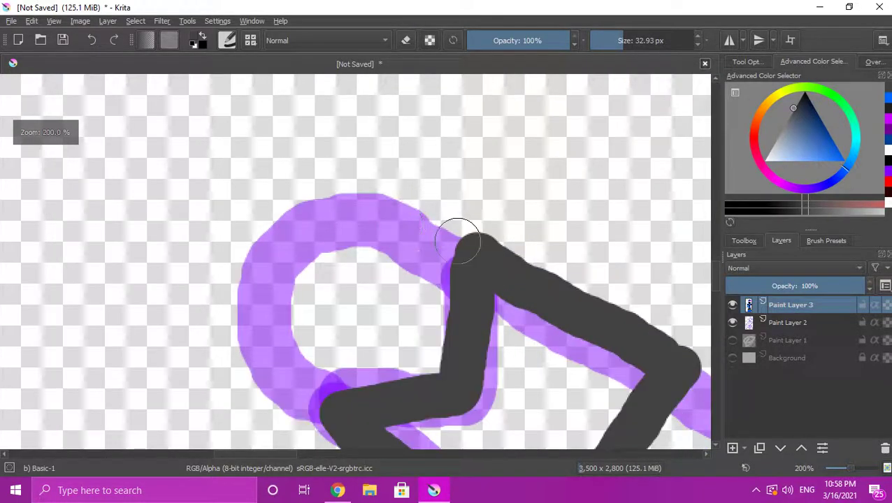
Switch to blue and outline the rounded hand between the two outer corners of the dark grey band
left_click(842, 160)
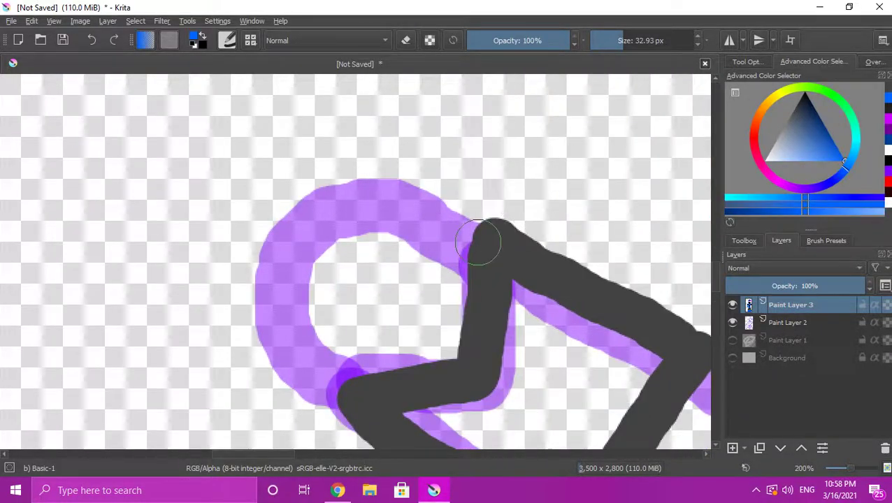
mouse_move(479, 237)
left_mouse_down()
mouse_move(418, 212)
mouse_move(339, 200)
mouse_move(284, 206)
mouse_move(258, 273)
mouse_move(332, 378)
left_mouse_up()
key("ctrl+z")
mouse_move(472, 232)
left_mouse_down()
mouse_move(388, 182)
mouse_move(296, 186)
mouse_move(267, 243)
mouse_move(290, 314)
mouse_move(340, 376)
left_mouse_up()
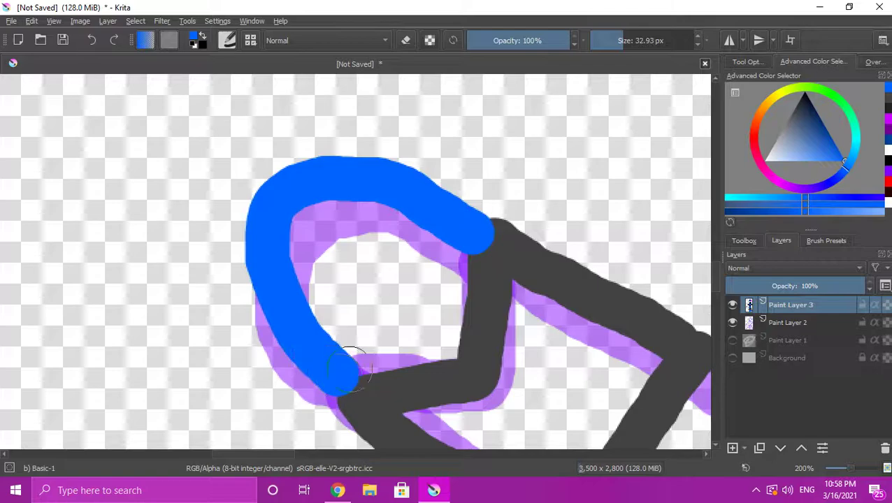
Outline the upper and lower edges of the forearm in blue between the dark grey band and the elbow ring
scroll(417, 291, "down", 5)
scroll(489, 319, "up", 4)
left_click_drag(396, 259, 509, 321)
scroll(517, 325, "down", 2)
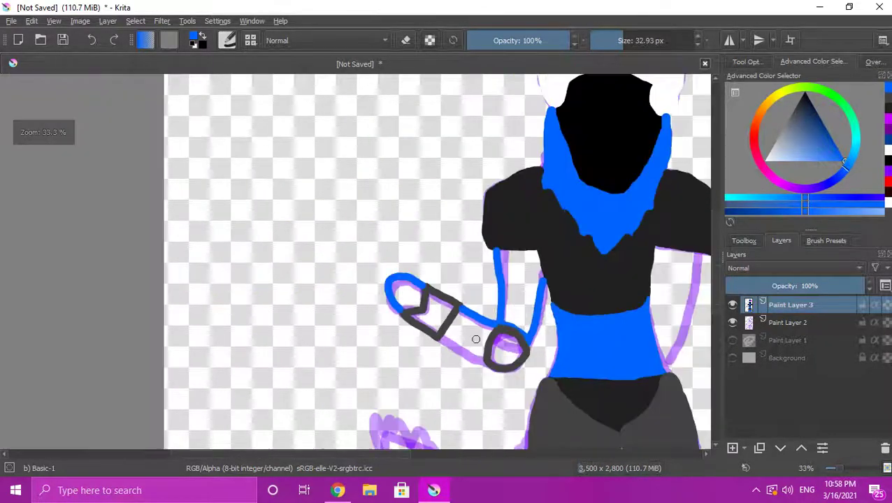
scroll(494, 373, "up", 2)
left_click_drag(517, 387, 414, 358)
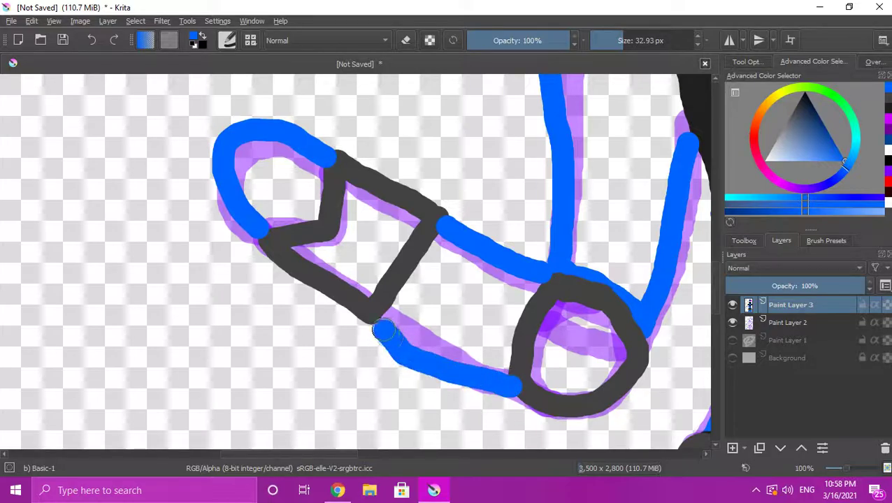
key("ctrl+z")
left_click_drag(379, 323, 485, 378)
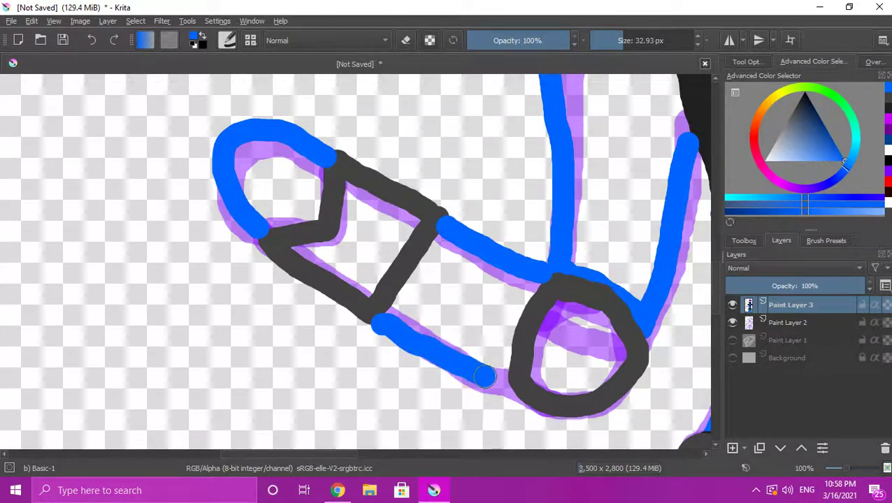
Draw the outer edge of the other arm in blue from the sleeve, redoing the line so it stops above the elbow
scroll(504, 381, "down", 5)
scroll(532, 265, "up", 2)
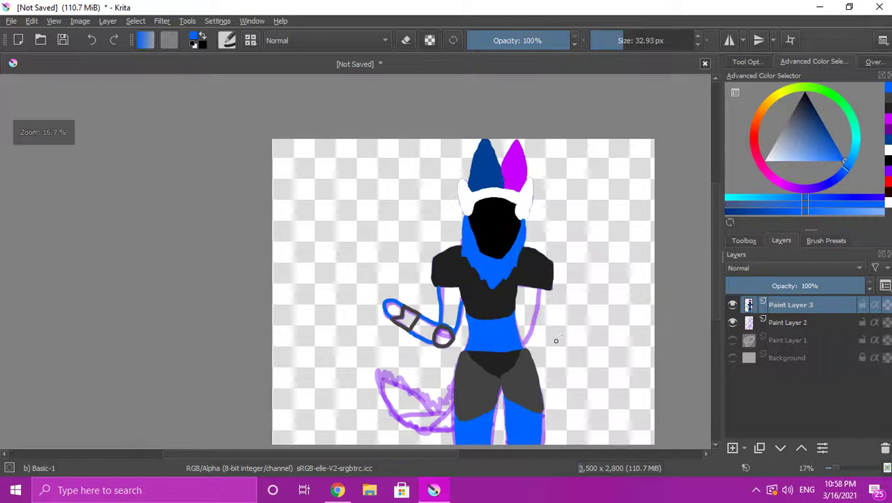
scroll(531, 266, "up", 2)
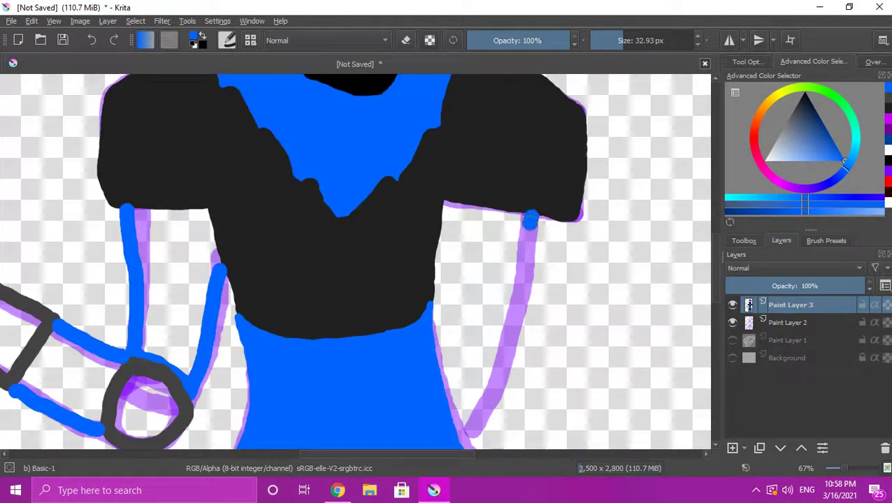
left_click_drag(520, 283, 485, 383)
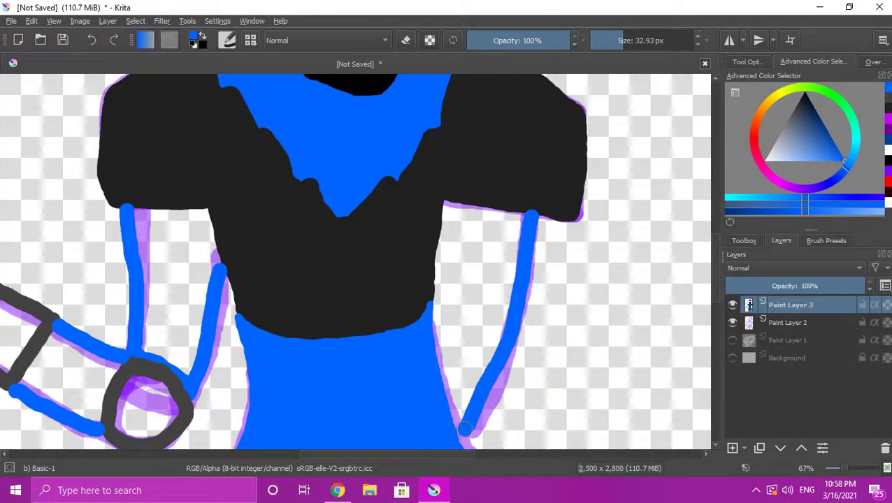
key("ctrl+z")
scroll(482, 392, "down", 2)
scroll(490, 293, "up", 2)
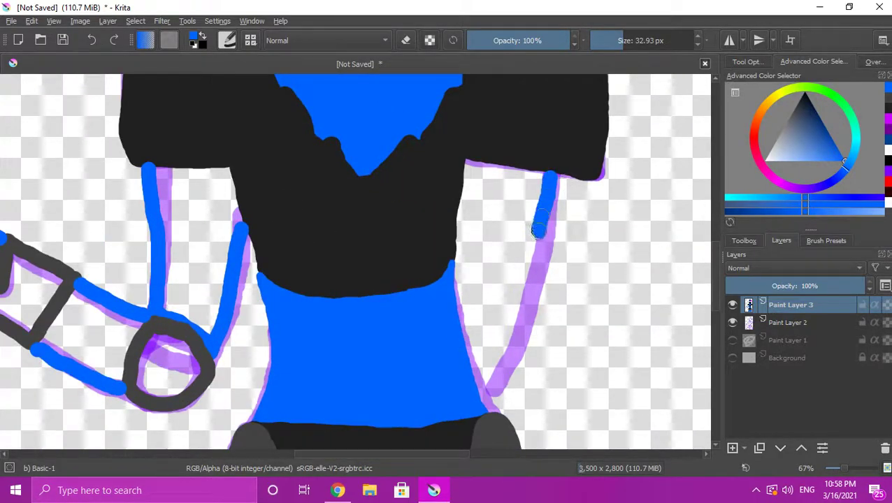
left_click_drag(538, 230, 518, 320)
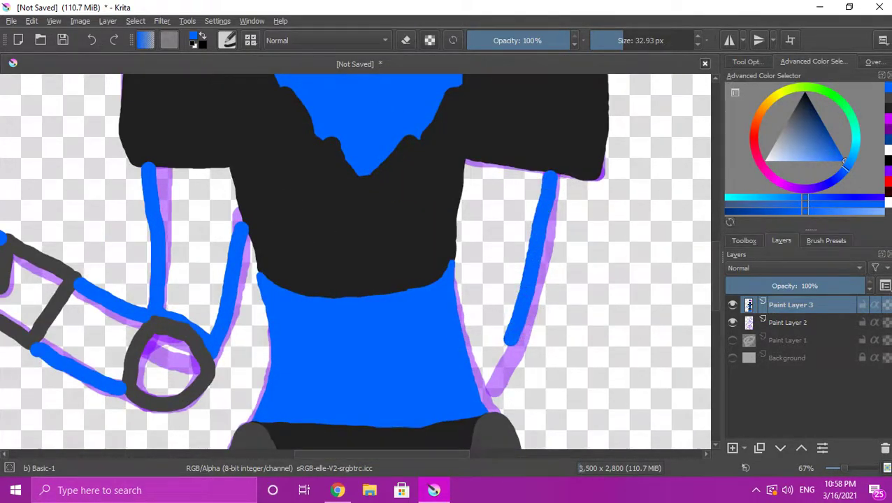
Paint a solid dark grey triangle at the other arm's elbow, between the blue arm line and the waist
key("d")
scroll(528, 350, "up", 2)
left_click_drag(487, 327, 395, 265)
mouse_move(492, 339)
left_mouse_down()
mouse_move(433, 427)
mouse_move(437, 402)
mouse_move(434, 423)
mouse_move(393, 278)
mouse_move(443, 385)
mouse_move(451, 345)
mouse_move(432, 303)
left_mouse_up()
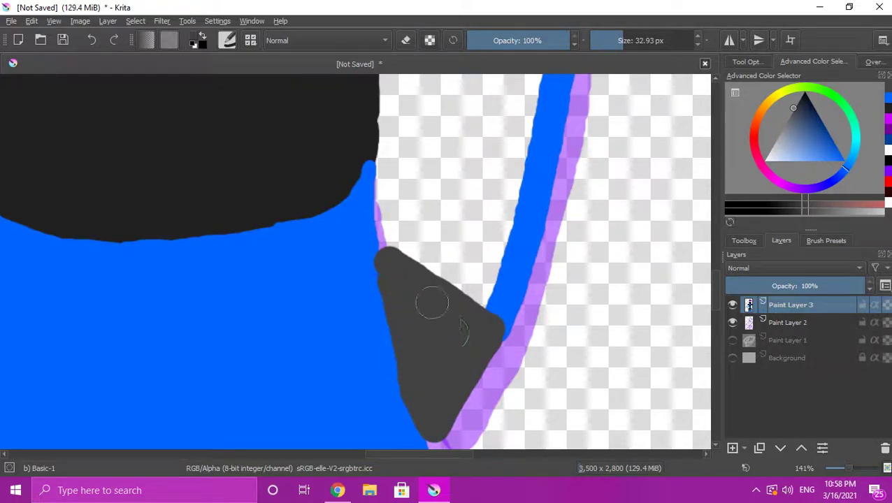
scroll(461, 329, "down", 1)
scroll(444, 325, "up", 3)
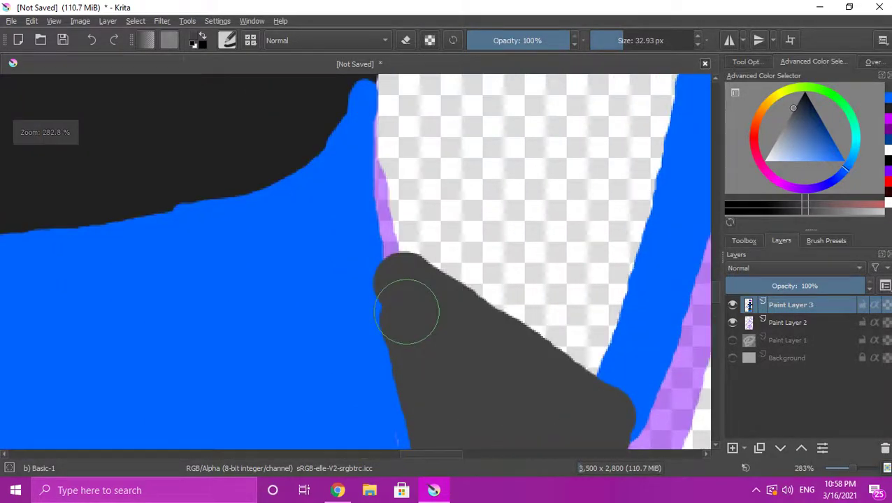
scroll(436, 207, "down", 4)
scroll(436, 207, "up", 1)
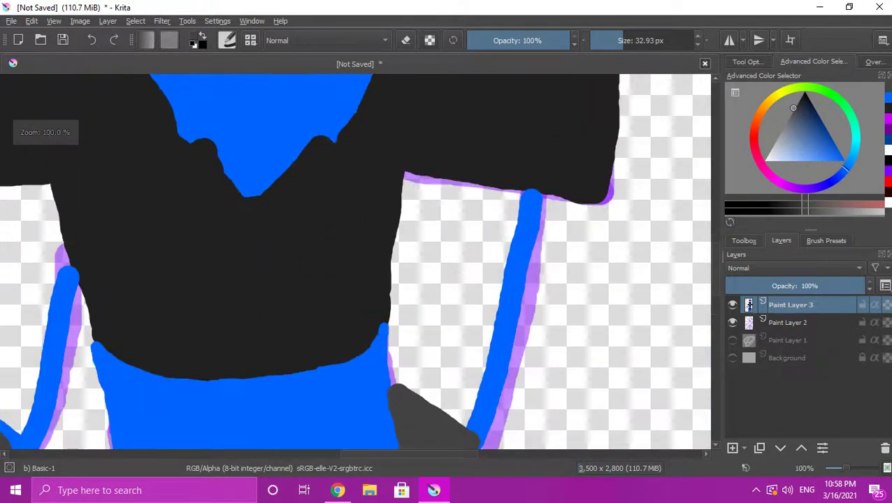
Switch to blue and outline the rest of that upper arm along the torso, the dark grey elbow and the sleeve hem
left_click(888, 97)
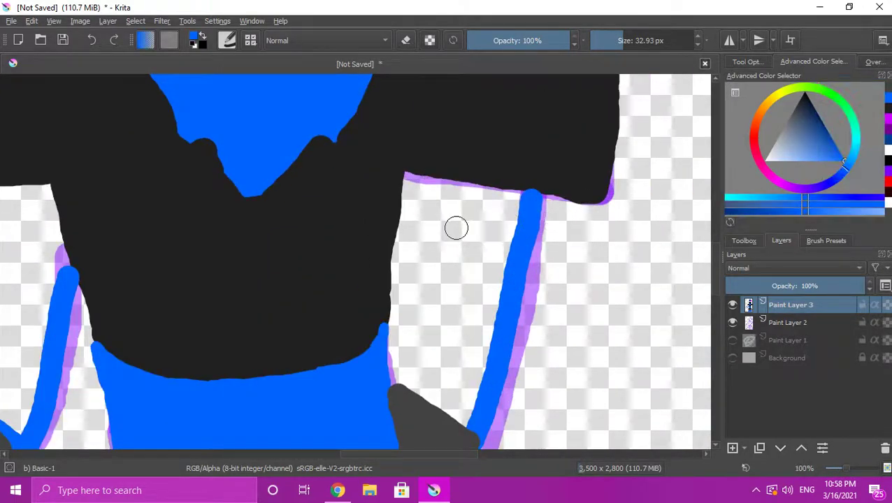
left_click_drag(410, 180, 406, 342)
mouse_move(460, 418)
left_mouse_down()
mouse_move(503, 291)
mouse_move(515, 209)
mouse_move(512, 200)
mouse_move(473, 193)
left_mouse_up()
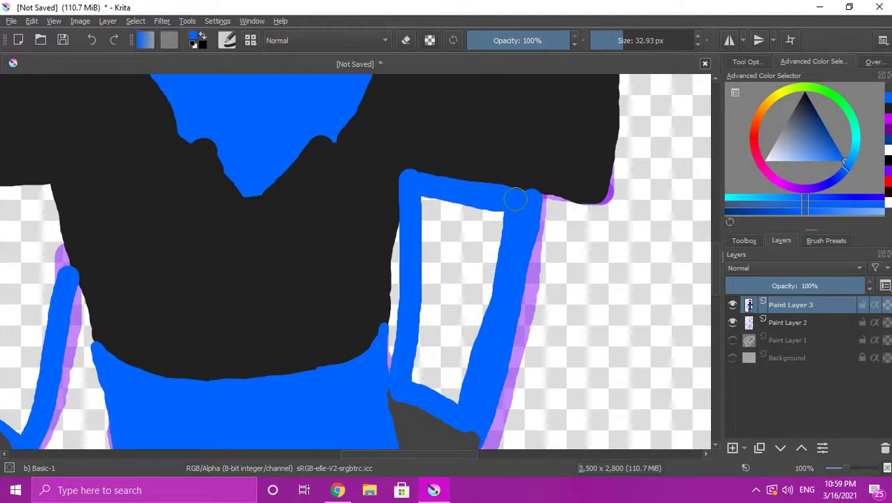
Fill the inside of that upper arm outline with blue
scroll(502, 258, "down", 3)
scroll(487, 300, "up", 5)
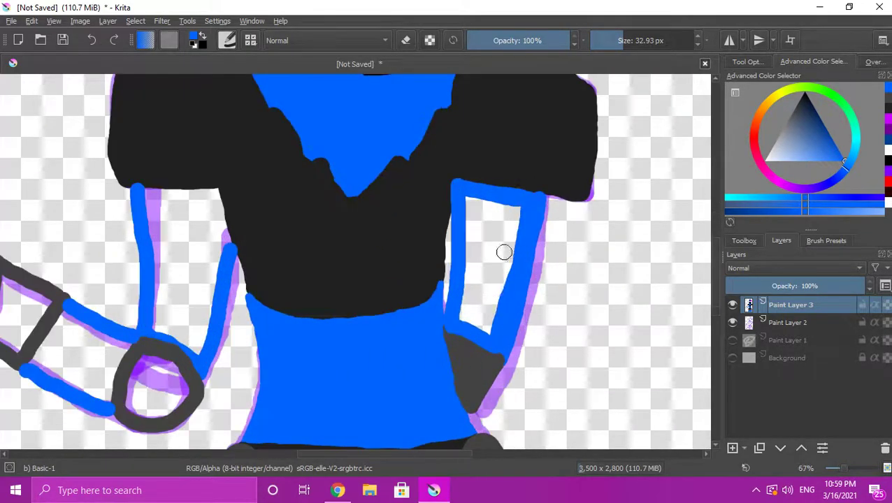
mouse_move(520, 164)
left_mouse_down()
mouse_move(480, 348)
mouse_move(487, 419)
left_mouse_up()
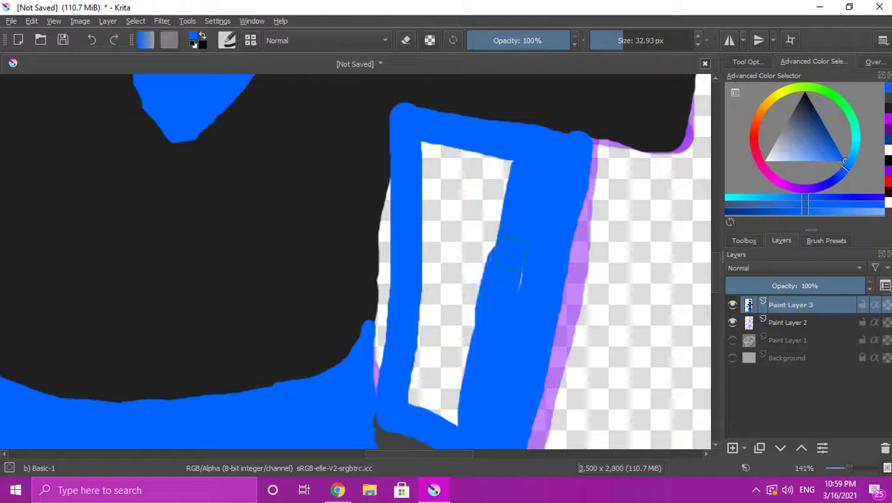
mouse_move(511, 307)
left_mouse_down()
mouse_move(505, 161)
mouse_move(455, 377)
mouse_move(459, 420)
left_mouse_up()
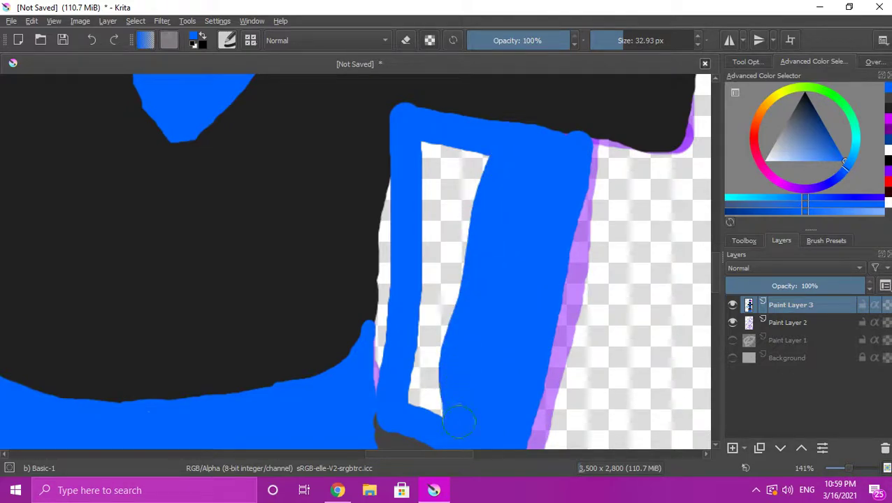
mouse_move(407, 399)
left_mouse_down()
mouse_move(434, 366)
mouse_move(448, 303)
left_mouse_up()
mouse_move(451, 158)
left_mouse_down()
mouse_move(413, 251)
mouse_move(406, 360)
mouse_move(434, 265)
left_mouse_up()
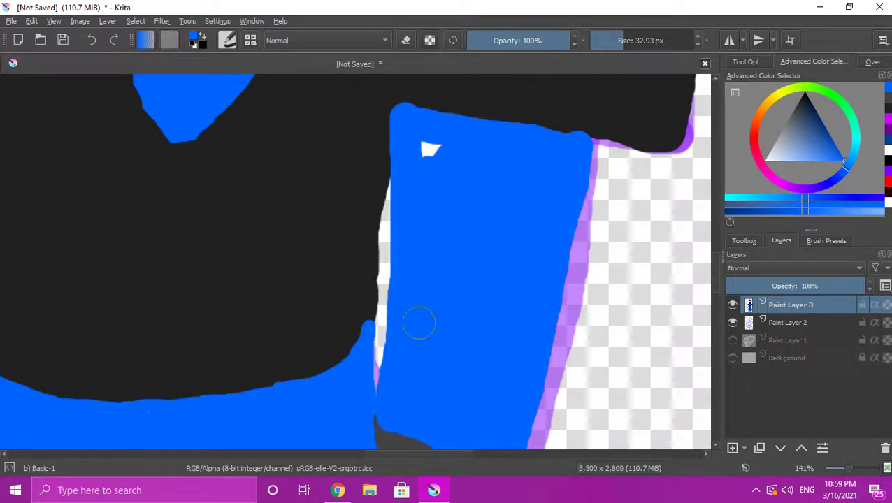
scroll(467, 210, "down", 5)
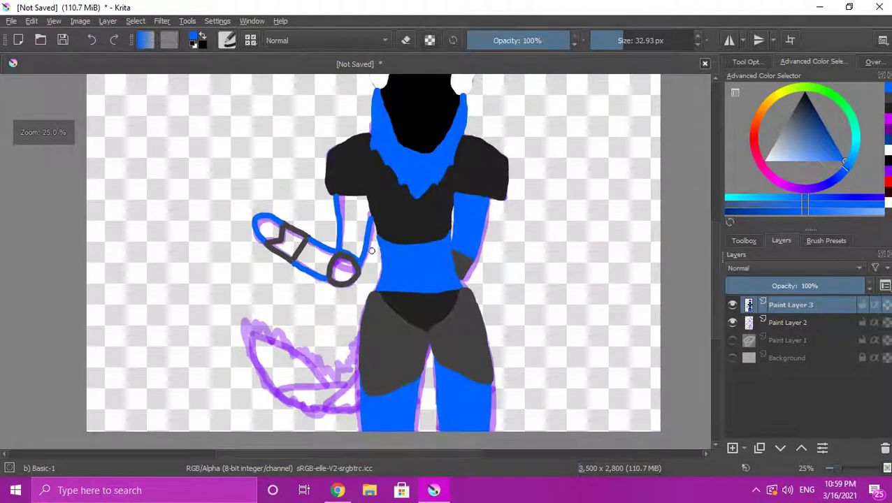
scroll(377, 250, "up", 4)
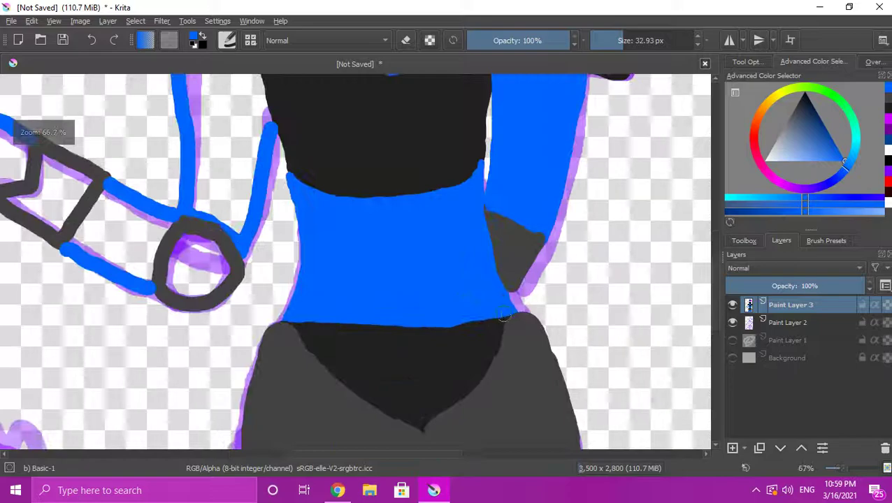
scroll(343, 247, "down", 2)
scroll(325, 235, "up", 3)
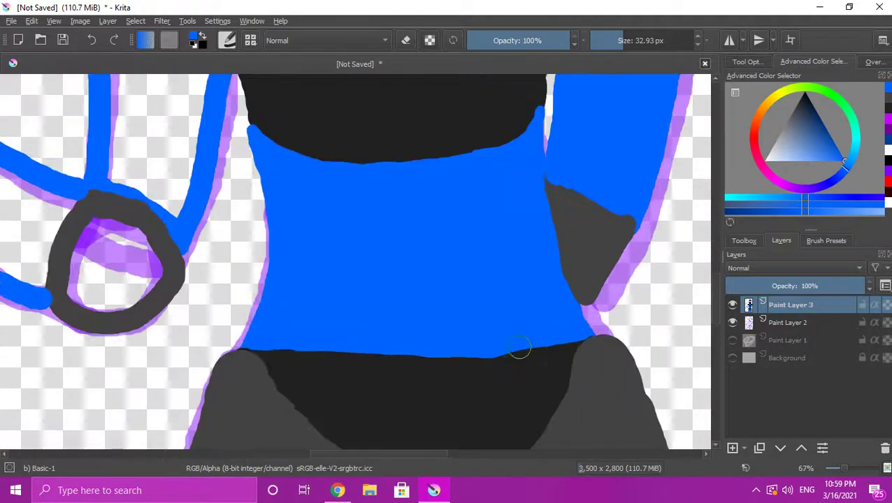
Sample the dark grey from the far elbow and fill the inside of the bent arm's elbow circle with it
scroll(519, 348, "up", 3)
left_click(619, 249, "ctrl")
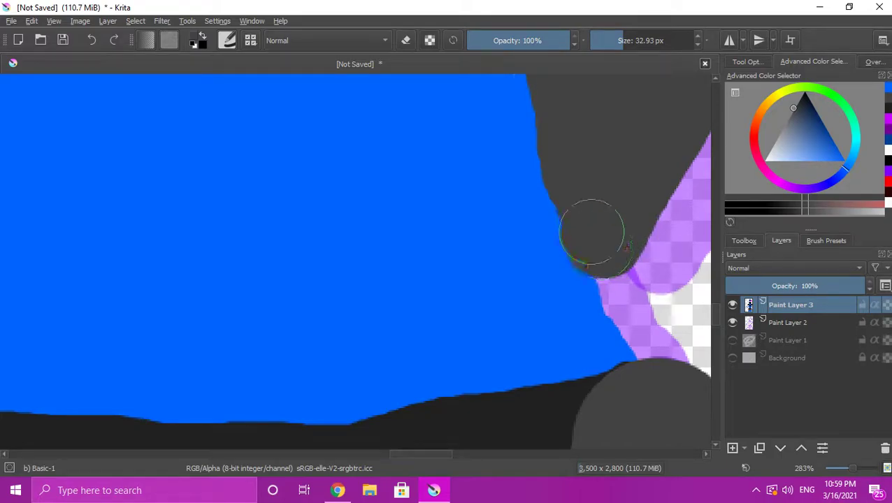
scroll(568, 170, "down", 5)
scroll(419, 154, "down", 1)
scroll(409, 146, "up", 1)
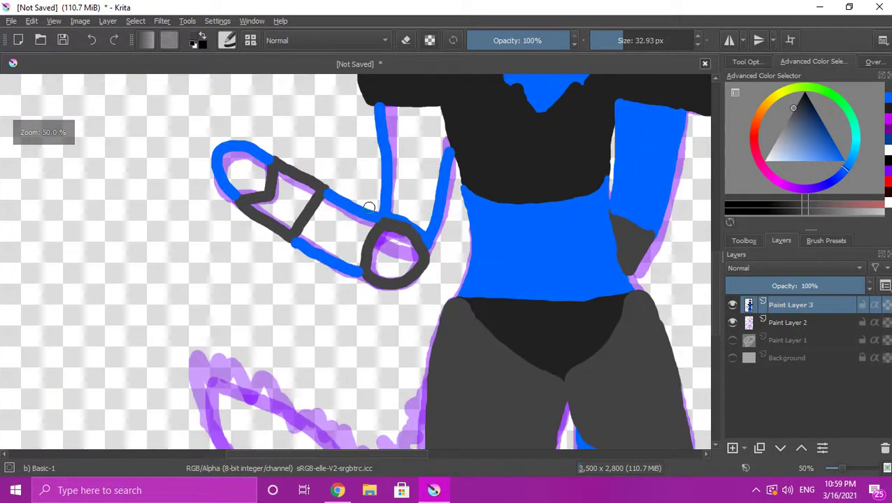
scroll(395, 251, "up", 5)
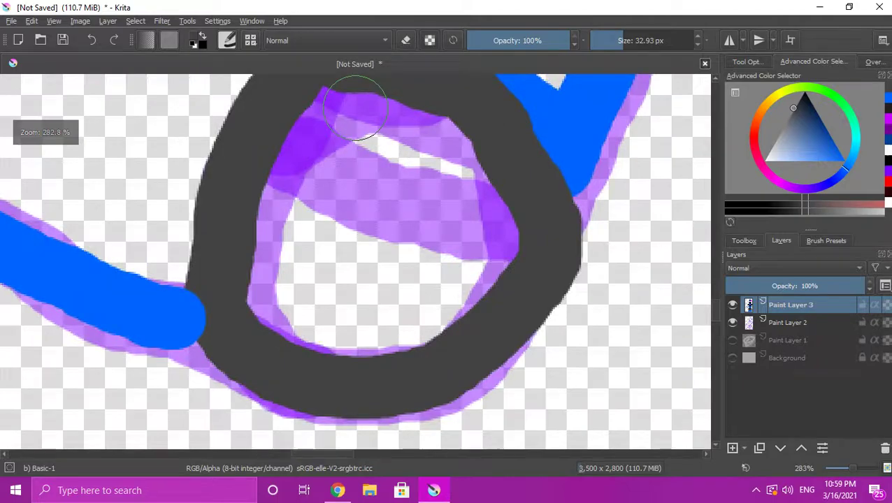
mouse_move(270, 206)
left_mouse_down()
mouse_move(294, 321)
mouse_move(252, 287)
mouse_move(319, 341)
mouse_move(410, 327)
mouse_move(490, 239)
mouse_move(494, 196)
mouse_move(462, 146)
mouse_move(387, 112)
mouse_move(333, 151)
mouse_move(313, 264)
mouse_move(349, 291)
mouse_move(420, 232)
mouse_move(410, 151)
mouse_move(359, 190)
mouse_move(359, 274)
mouse_move(347, 233)
left_mouse_up()
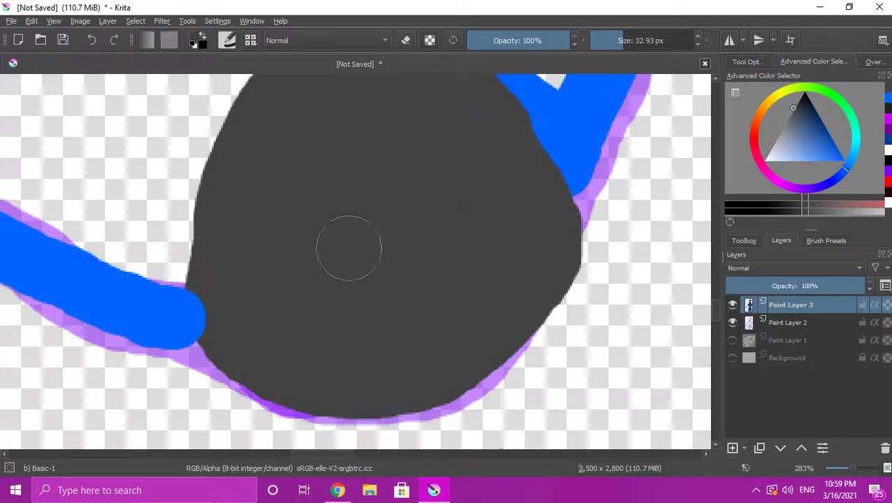
Switch to Chrome, search YouTube for "burnt rice meme" and open the Burnt Rice - Furry Meme Compilation video
left_click(338, 490)
left_click(404, 88)
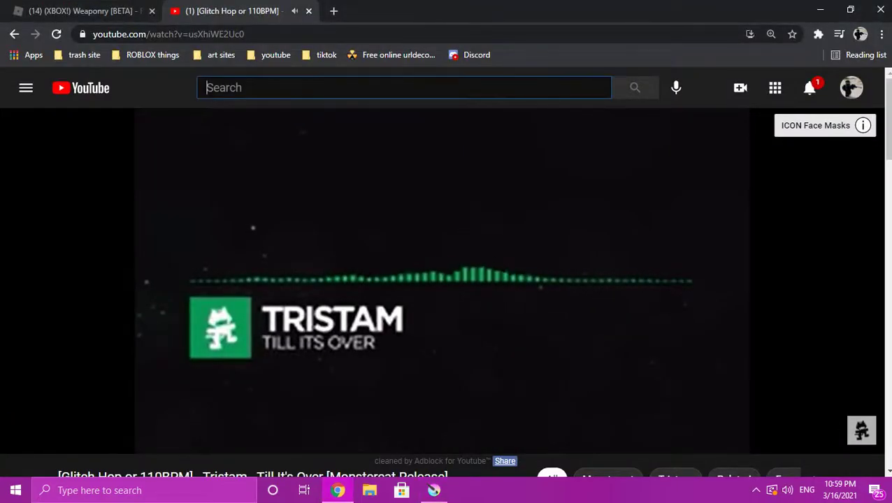
type("bur")
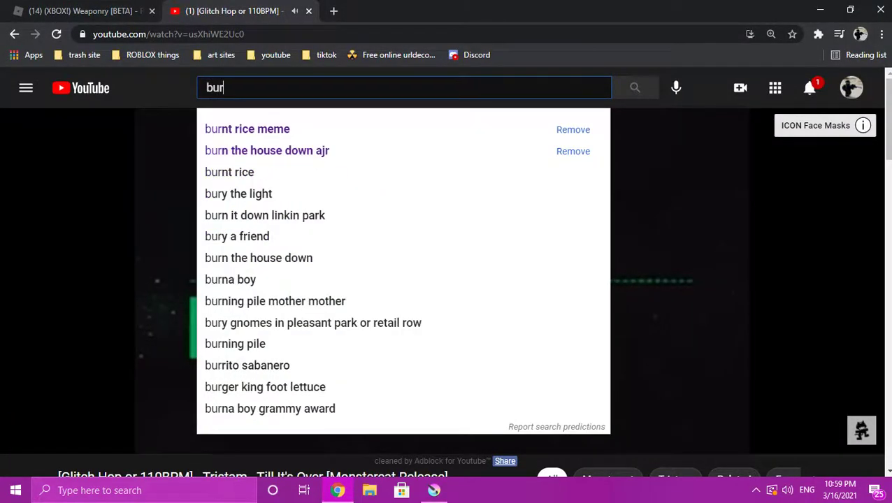
key("Down")
key("Return")
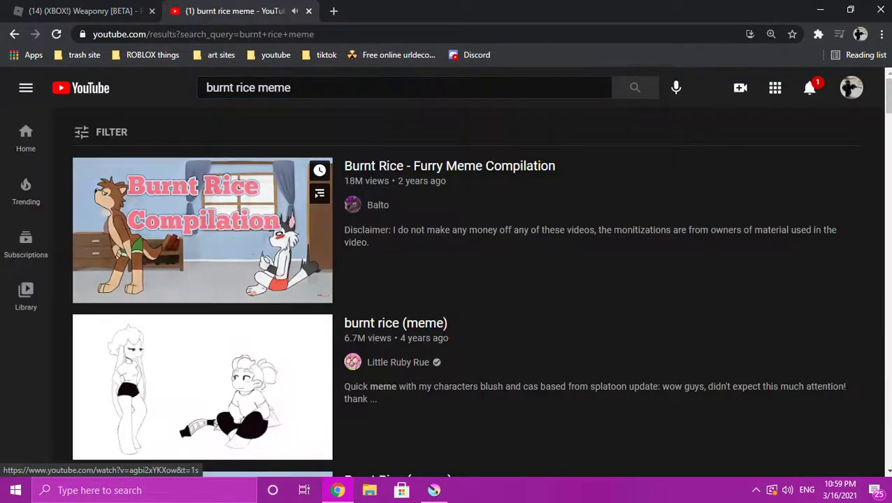
left_click(202, 230)
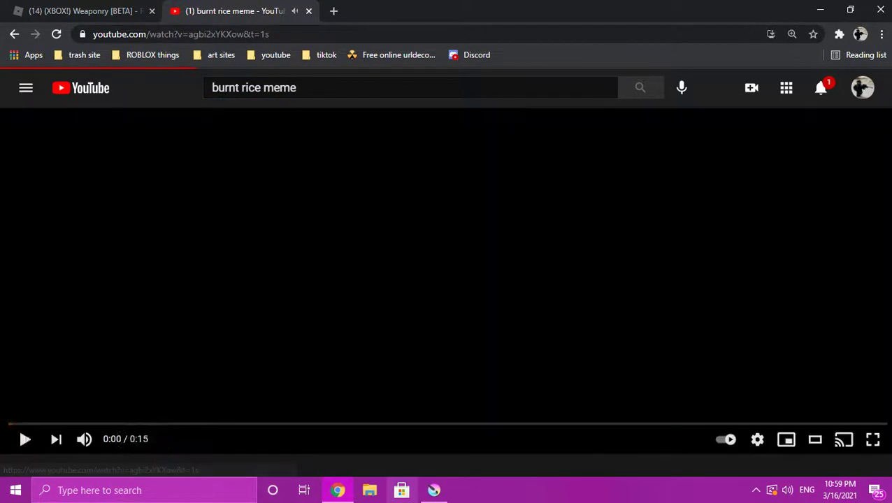
Switch back to Krita and fill the outlined band on the bent arm's forearm with dark grey
left_click(434, 490)
scroll(333, 284, "down", 3)
scroll(244, 228, "up", 4)
mouse_move(221, 119)
left_mouse_down()
mouse_move(208, 233)
mouse_move(187, 258)
mouse_move(124, 270)
mouse_move(249, 362)
mouse_move(313, 305)
mouse_move(360, 210)
mouse_move(321, 175)
mouse_move(253, 145)
mouse_move(204, 284)
mouse_move(195, 285)
mouse_move(236, 326)
mouse_move(308, 251)
mouse_move(317, 204)
mouse_move(285, 173)
mouse_move(273, 180)
mouse_move(233, 266)
mouse_move(275, 209)
left_mouse_up()
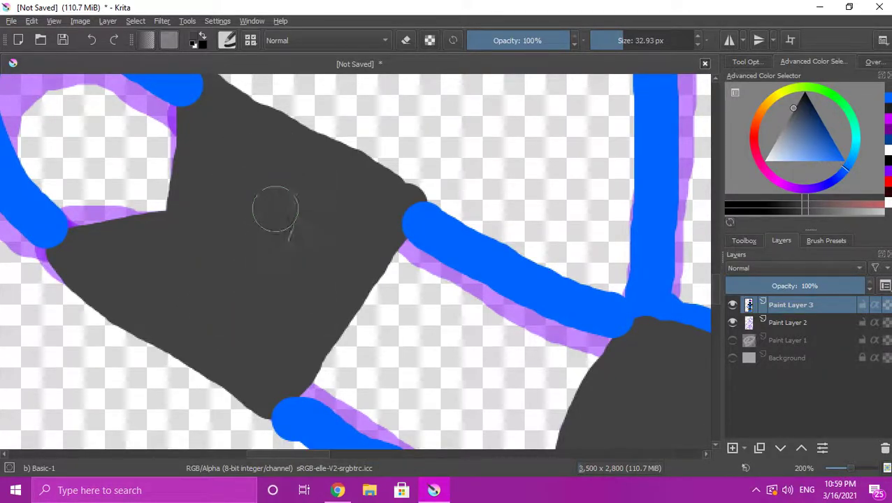
Switch to blue and close the hand's outline with a curved edge over the end of the dark grey forearm band
scroll(279, 245, "down", 4)
scroll(288, 231, "up", 2)
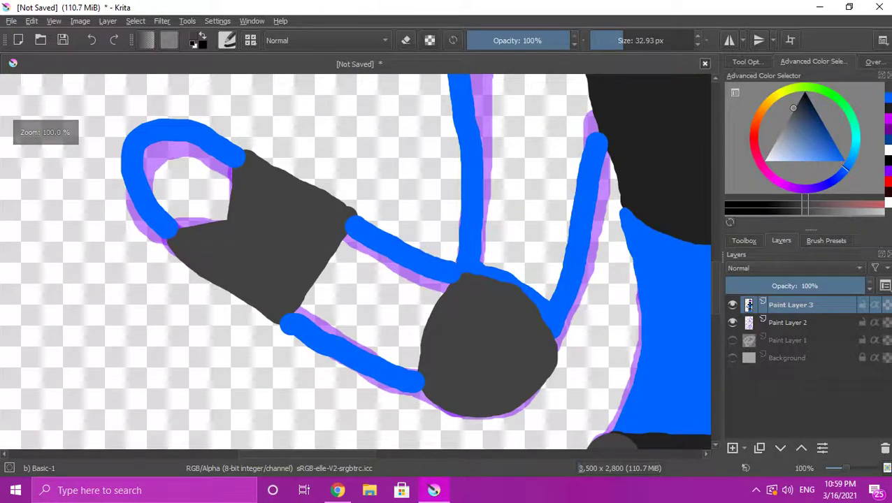
scroll(324, 147, "down", 1)
scroll(259, 149, "up", 4)
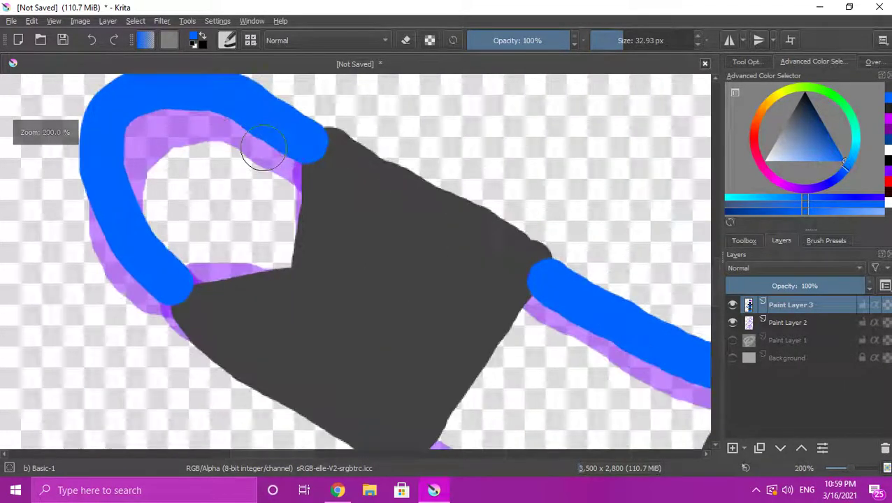
mouse_move(306, 147)
left_mouse_down()
mouse_move(293, 354)
mouse_move(327, 272)
mouse_move(336, 152)
left_mouse_up()
mouse_move(290, 310)
left_mouse_down()
mouse_move(261, 369)
mouse_move(155, 405)
left_mouse_up()
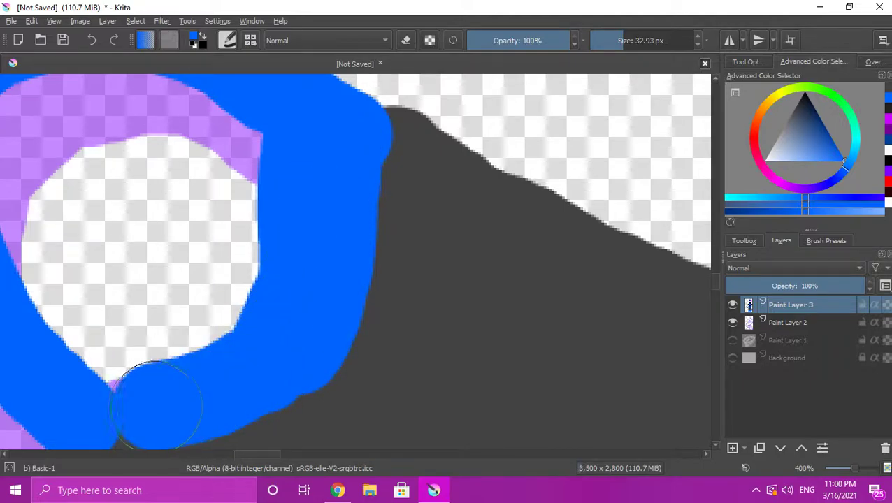
Fill the inside of the hand outline with blue
scroll(115, 406, "down", 3)
scroll(186, 331, "up", 2)
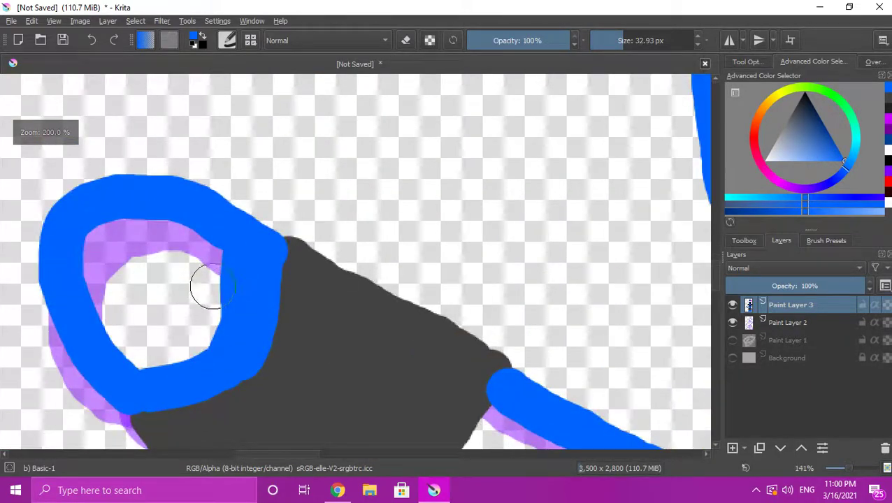
mouse_move(205, 289)
left_mouse_down()
mouse_move(180, 345)
mouse_move(154, 355)
mouse_move(129, 327)
mouse_move(94, 242)
left_mouse_up()
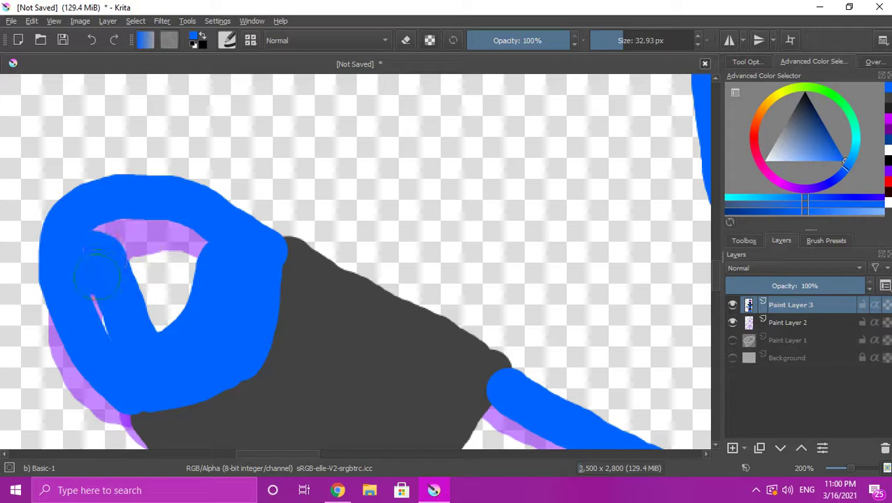
mouse_move(165, 323)
left_mouse_down()
mouse_move(193, 295)
mouse_move(189, 236)
mouse_move(153, 258)
mouse_move(161, 287)
mouse_move(167, 260)
mouse_move(124, 238)
left_mouse_up()
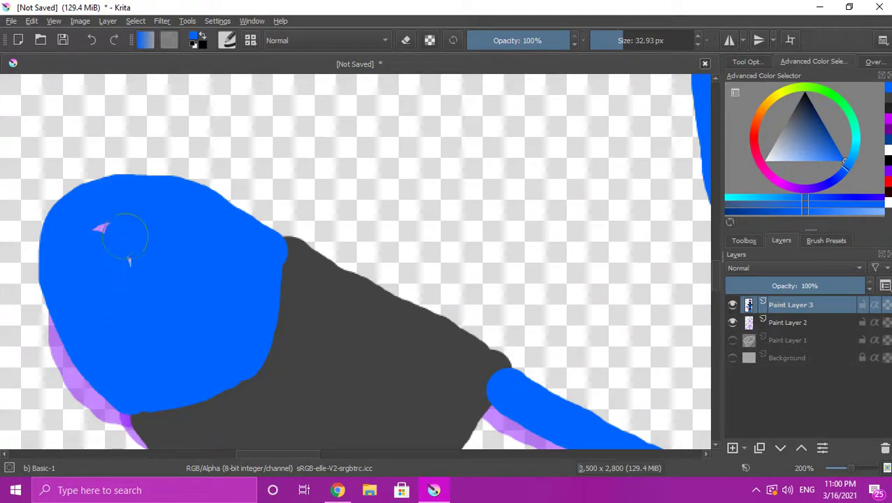
Fill the forearm section between the dark grey band and the elbow circle with blue
scroll(137, 272, "down", 2)
scroll(245, 363, "up", 1)
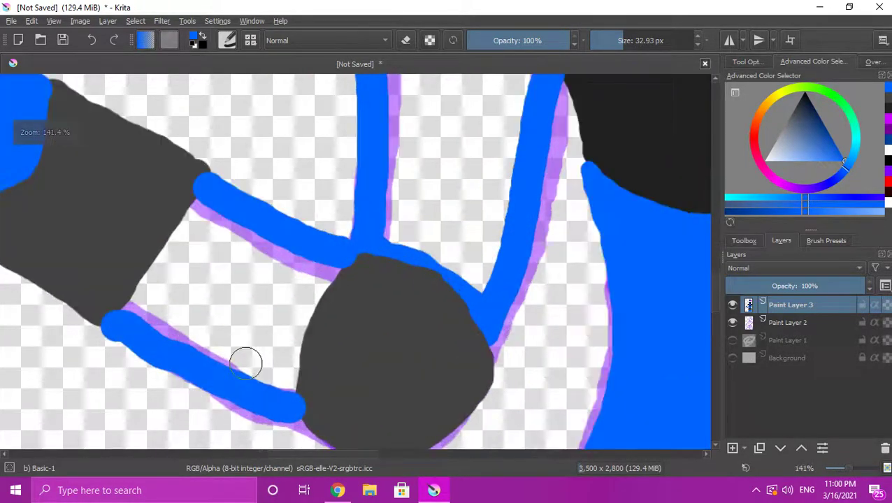
mouse_move(285, 386)
left_mouse_down()
mouse_move(332, 265)
mouse_move(300, 304)
mouse_move(266, 383)
mouse_move(298, 270)
mouse_move(245, 378)
mouse_move(274, 249)
mouse_move(215, 330)
mouse_move(210, 374)
mouse_move(246, 254)
mouse_move(239, 235)
mouse_move(197, 339)
mouse_move(206, 258)
mouse_move(221, 224)
mouse_move(199, 245)
mouse_move(171, 334)
left_mouse_up()
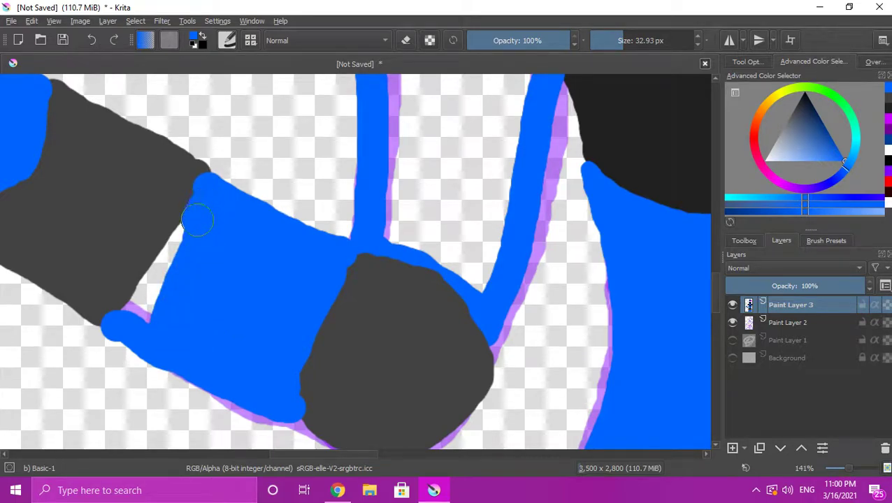
left_click_drag(197, 219, 164, 279)
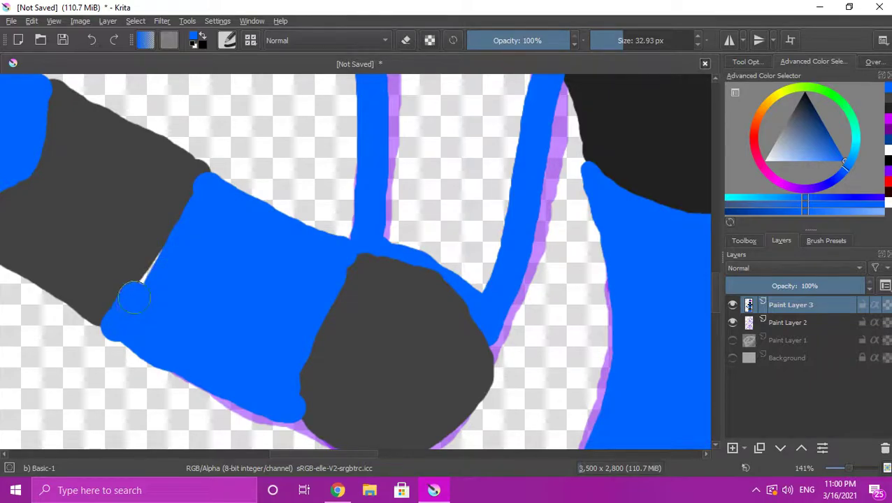
Draw a blue line along the sleeve hem to close the top of the bent arm's upper arm outline
scroll(238, 257, "down", 5)
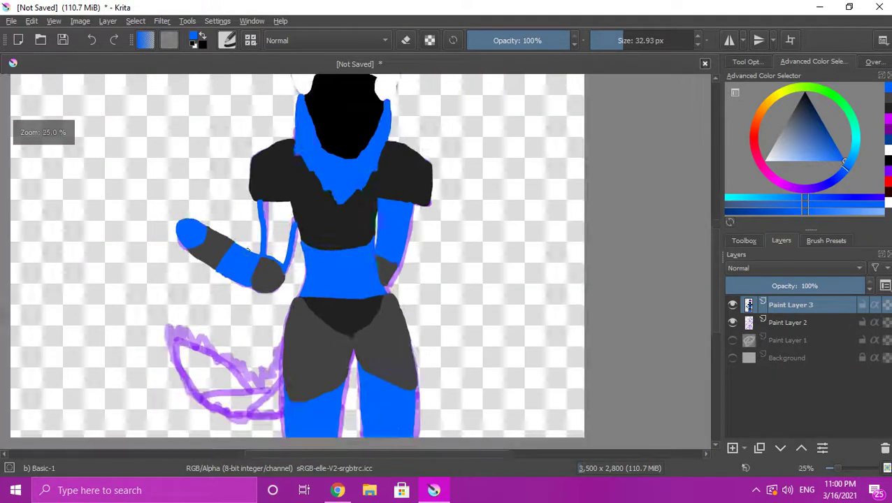
scroll(284, 221, "up", 3)
scroll(241, 174, "up", 2)
mouse_move(217, 178)
left_mouse_down()
mouse_move(209, 175)
mouse_move(363, 183)
mouse_move(384, 266)
left_mouse_up()
Switch to Chrome, go back to the Tristam video page and open ARVFZ - TRCKRTRT from the suggested videos
left_click(338, 490)
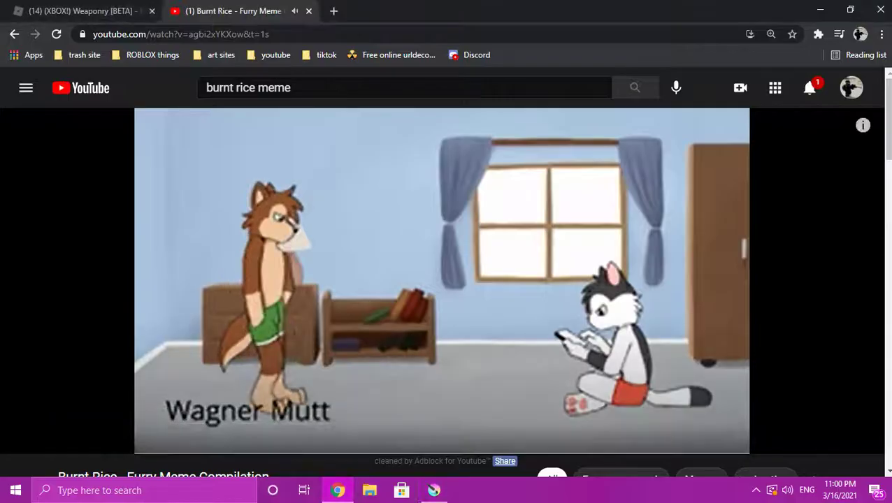
left_click(14, 34)
left_click(14, 33)
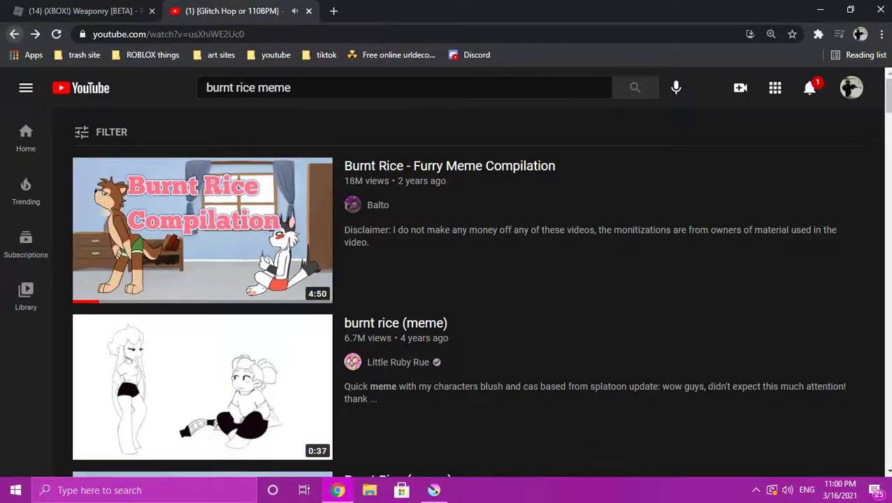
scroll(446, 279, "down", 4)
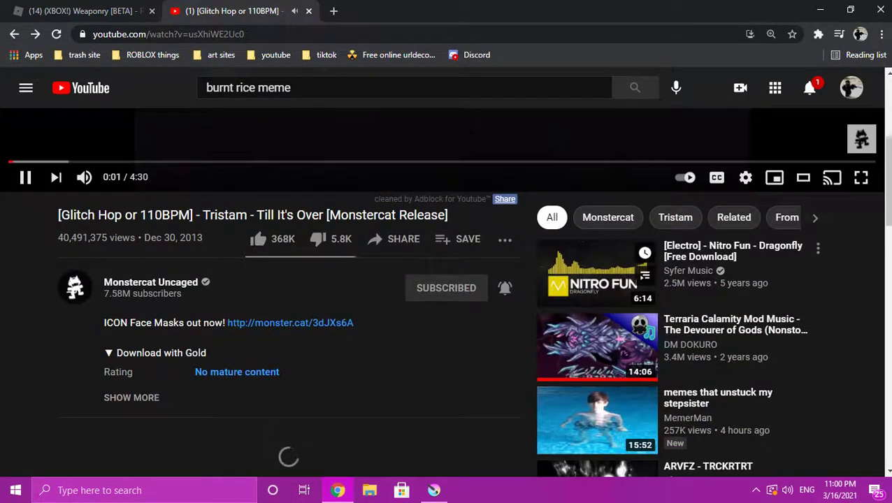
scroll(601, 279, "down", 2)
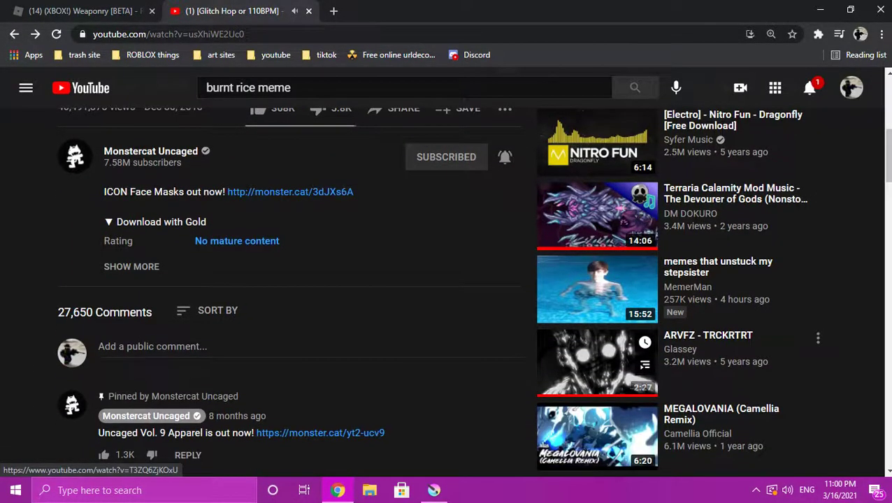
left_click(598, 360)
Switch back to Krita and fill the lower part of the bent arm's upper arm with blue, redoing the first stroke near the elbow
left_click(433, 490)
scroll(336, 391, "up", 4)
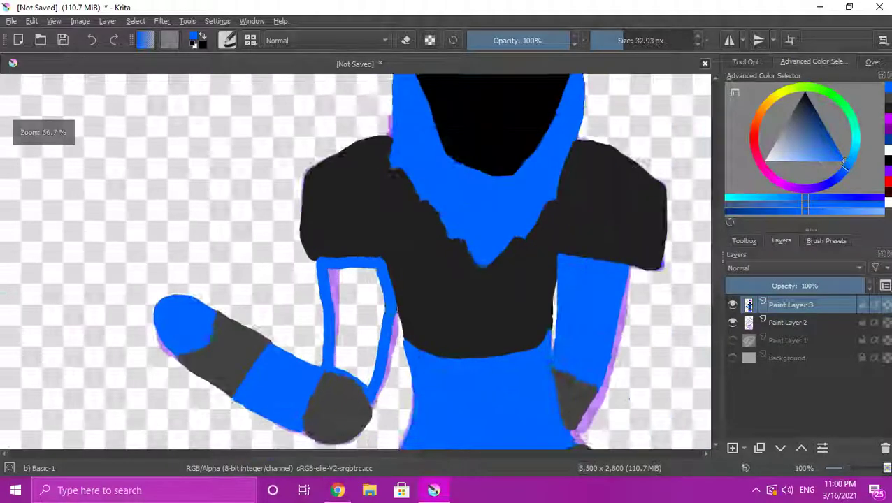
mouse_move(410, 385)
left_mouse_down()
mouse_move(429, 283)
mouse_move(429, 166)
mouse_move(461, 164)
mouse_move(437, 327)
left_mouse_up()
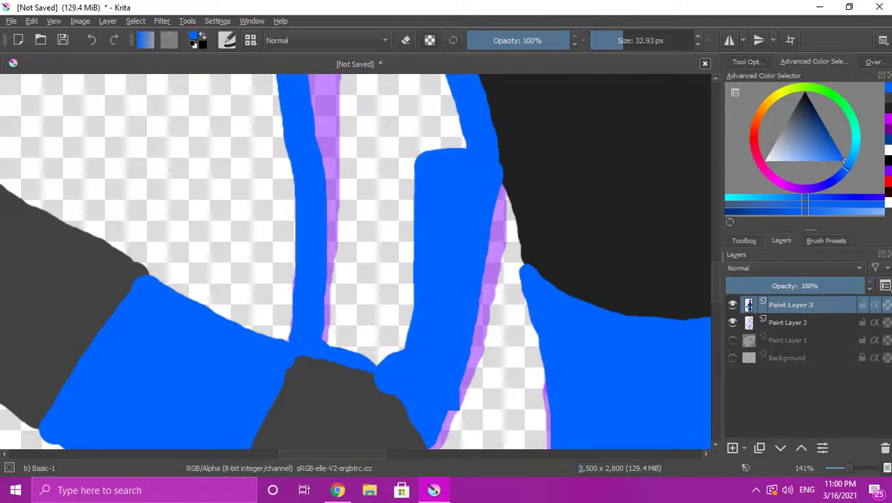
key("ctrl+z")
left_click_drag(448, 234, 454, 154)
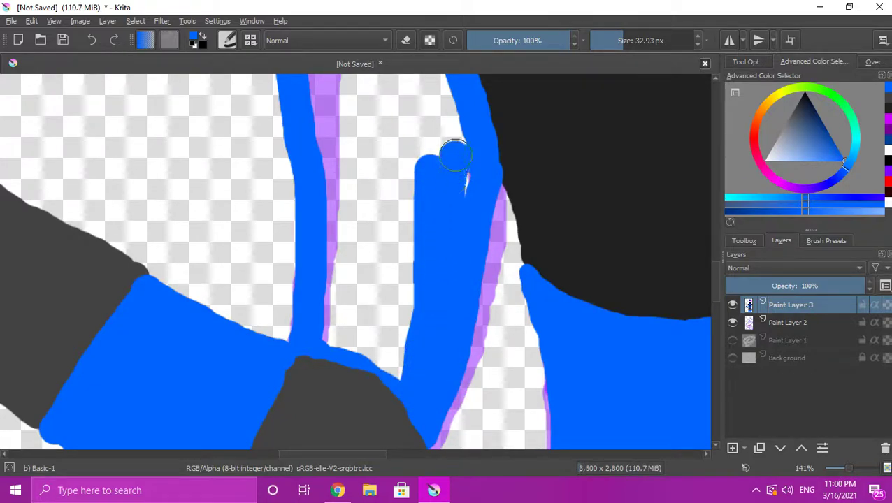
mouse_move(463, 196)
left_mouse_down()
mouse_move(444, 98)
mouse_move(424, 191)
left_mouse_up()
mouse_move(429, 137)
left_mouse_down()
mouse_move(399, 318)
mouse_move(402, 365)
mouse_move(327, 333)
mouse_move(386, 325)
mouse_move(359, 260)
mouse_move(352, 313)
mouse_move(340, 259)
mouse_move(337, 318)
mouse_move(345, 235)
left_mouse_up()
mouse_move(336, 187)
left_mouse_down()
mouse_move(379, 283)
mouse_move(381, 186)
mouse_move(400, 132)
mouse_move(362, 193)
left_mouse_up()
mouse_move(388, 105)
left_mouse_down()
mouse_move(362, 146)
mouse_move(357, 128)
mouse_move(343, 166)
mouse_move(345, 120)
mouse_move(340, 163)
mouse_move(328, 143)
mouse_move(339, 98)
left_mouse_up()
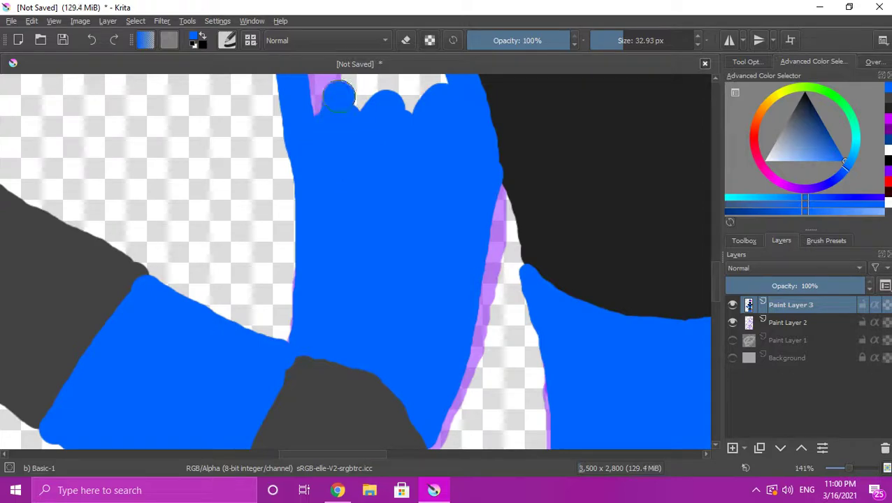
Fill the remaining gap in that upper arm below the sleeve hem with blue
scroll(380, 199, "down", 5)
scroll(385, 183, "up", 6)
mouse_move(464, 214)
left_mouse_down()
mouse_move(423, 256)
mouse_move(452, 204)
mouse_move(390, 233)
mouse_move(411, 191)
mouse_move(302, 255)
left_mouse_up()
scroll(302, 202, "down", 4)
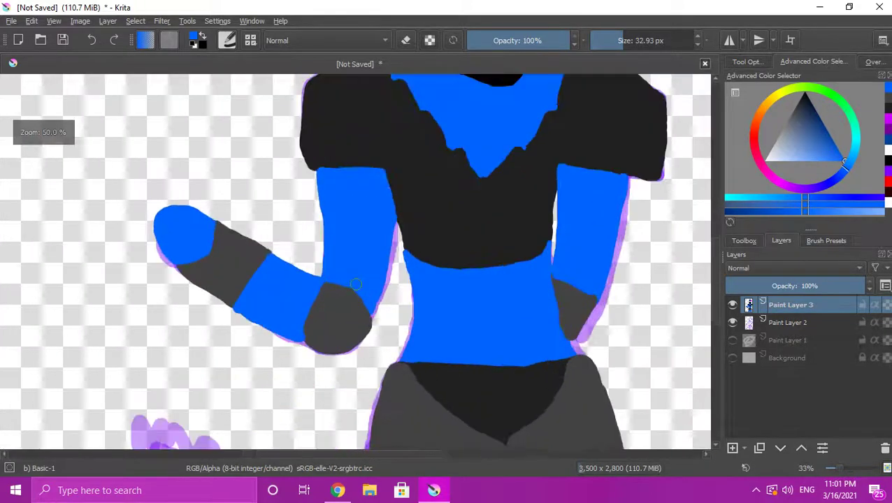
Sample the dark grey and round off the elbow circle's edge where it meets the blue forearm
scroll(336, 278, "up", 3)
left_click(323, 320, "ctrl")
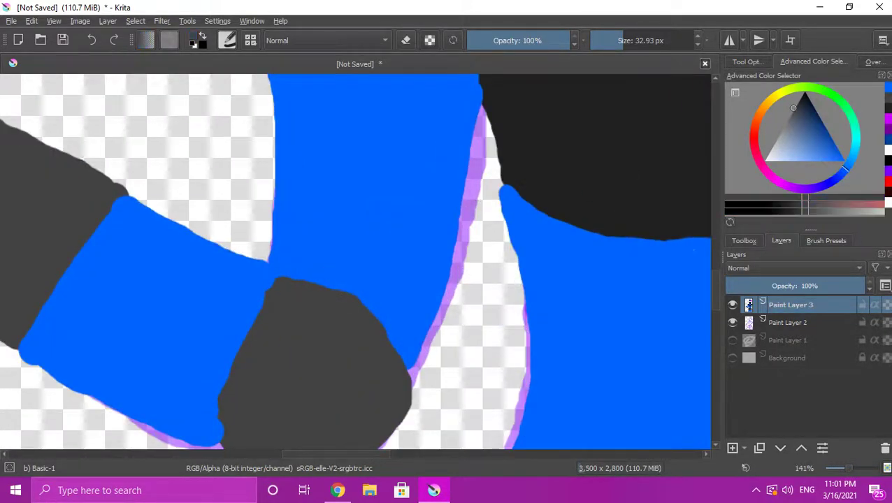
scroll(299, 306, "up", 1)
mouse_move(288, 284)
left_mouse_down()
mouse_move(258, 272)
mouse_move(229, 305)
mouse_move(205, 347)
mouse_move(202, 396)
left_mouse_up()
scroll(289, 315, "down", 3)
scroll(269, 242, "up", 3)
mouse_move(268, 242)
left_mouse_down()
mouse_move(250, 311)
mouse_move(260, 343)
left_mouse_up()
scroll(315, 338, "down", 3)
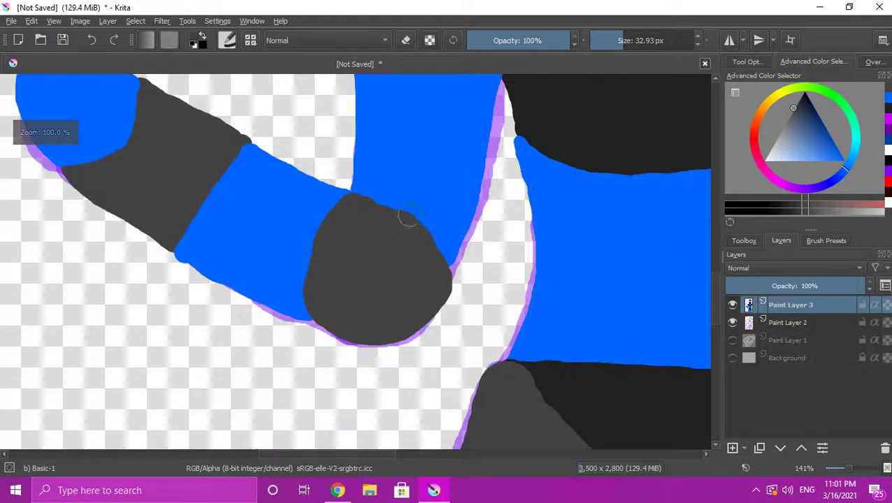
scroll(354, 190, "up", 4)
mouse_move(294, 215)
left_mouse_down()
mouse_move(265, 228)
mouse_move(215, 309)
mouse_move(194, 422)
left_mouse_up()
scroll(318, 266, "down", 3)
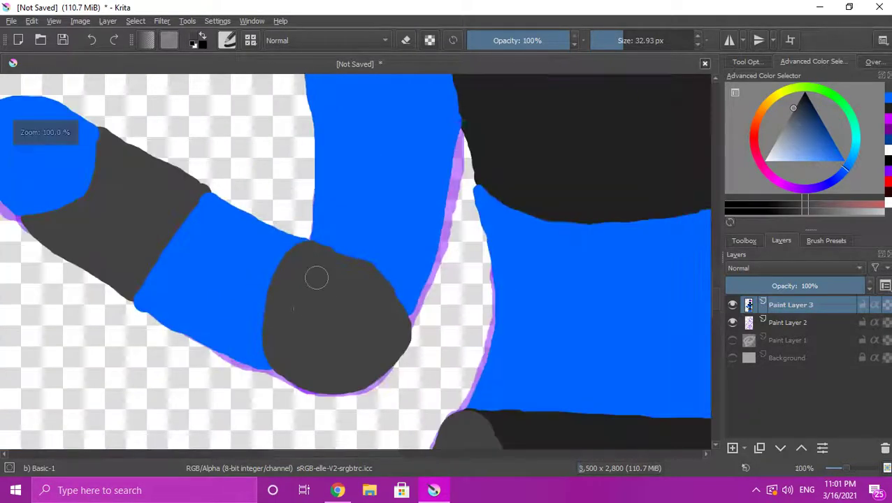
Smooth the elbow circle's upper edge against the blue upper arm with dark grey
scroll(268, 253, "up", 3)
mouse_move(279, 269)
left_mouse_down()
mouse_move(325, 268)
mouse_move(448, 321)
mouse_move(509, 392)
left_mouse_up()
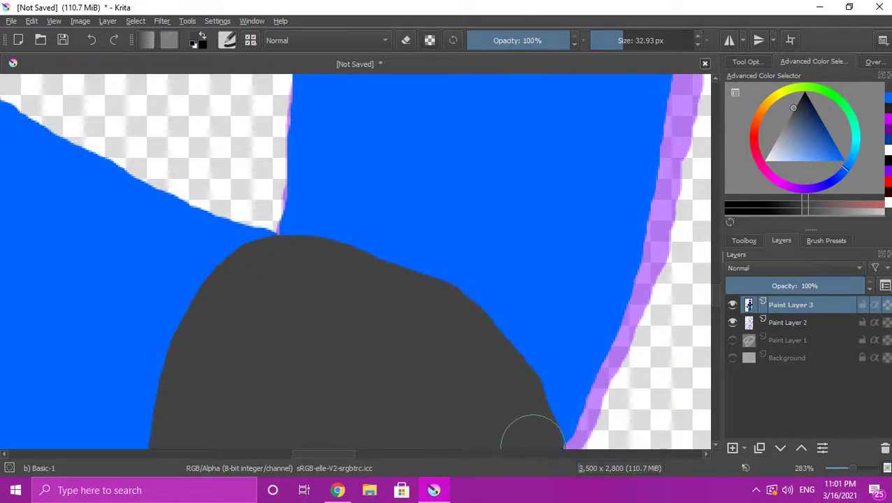
scroll(533, 434, "down", 3)
scroll(538, 308, "up", 5)
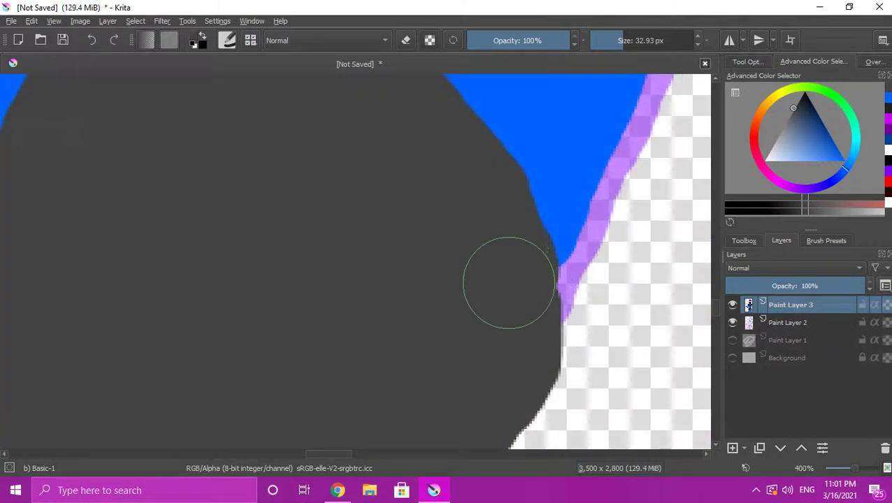
Hide Paint Layer 2 with the purple sketch so only the flat colours show
scroll(494, 327, "down", 9)
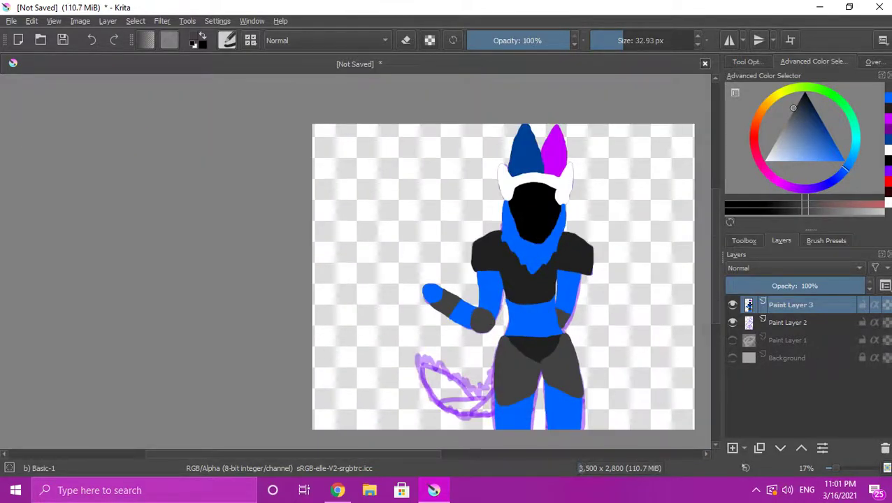
left_click(732, 323)
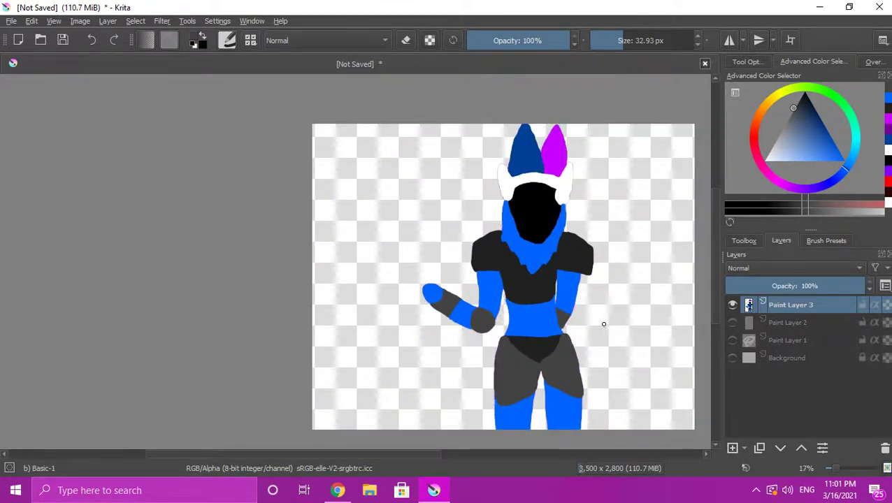
Show the Paint Layer 2 sketch and outline a lower-swept tail with jagged fur edges in bright magenta on Paint Layer 3
scroll(604, 323, "down", 1)
left_click(732, 323)
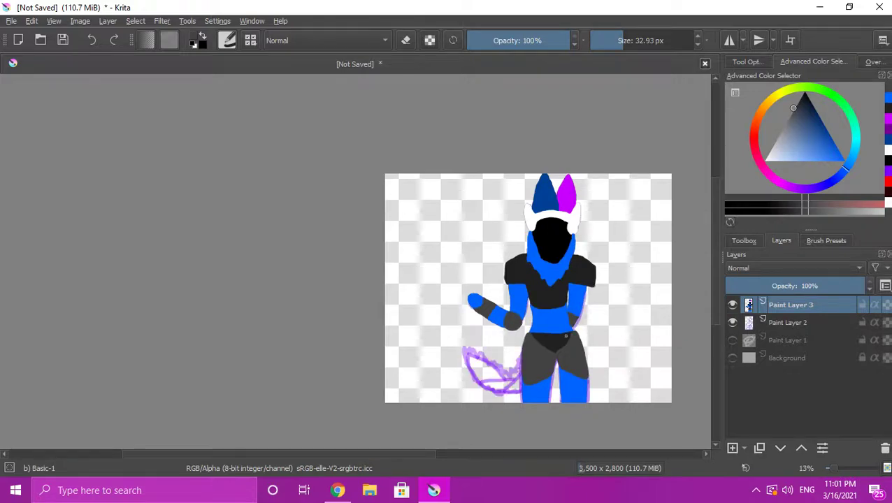
scroll(504, 369, "up", 4)
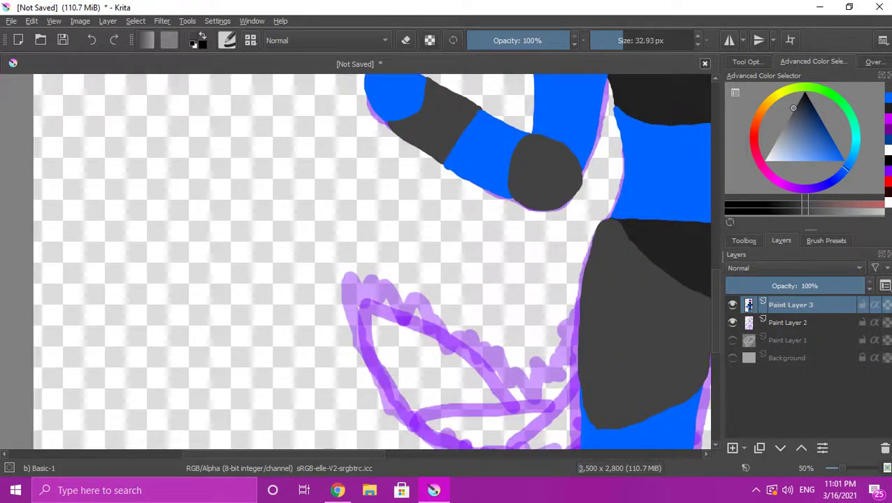
left_click(888, 119)
left_click(888, 129)
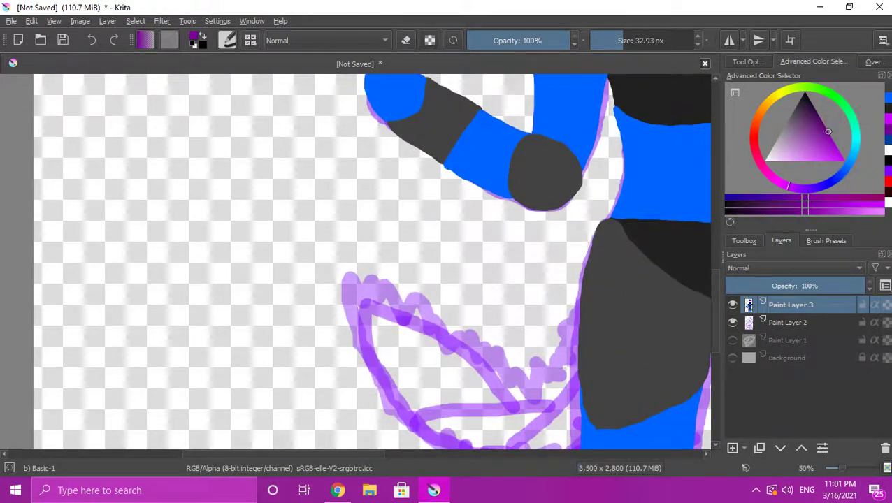
left_click(888, 119)
scroll(565, 282, "down", 1)
scroll(538, 360, "up", 2)
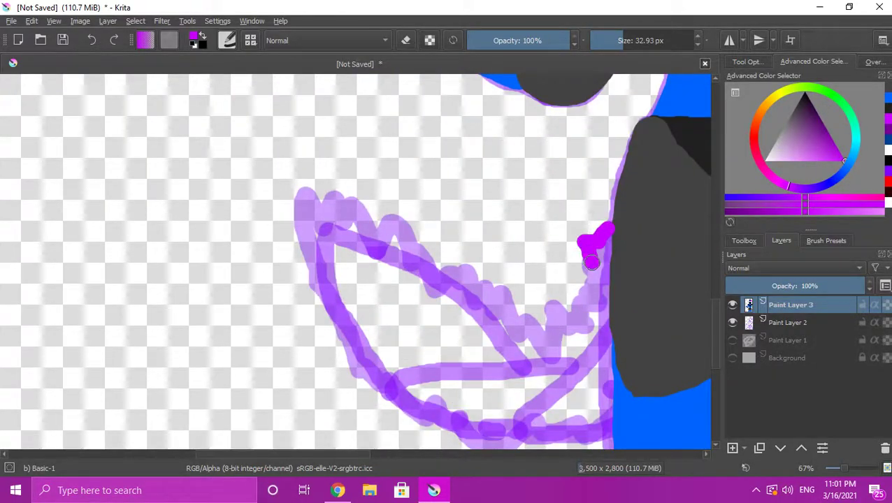
mouse_move(485, 332)
left_mouse_down()
mouse_move(367, 317)
mouse_move(390, 342)
mouse_move(313, 311)
mouse_move(324, 332)
mouse_move(263, 351)
mouse_move(209, 332)
mouse_move(308, 431)
mouse_move(278, 430)
mouse_move(451, 442)
mouse_move(572, 375)
left_mouse_up()
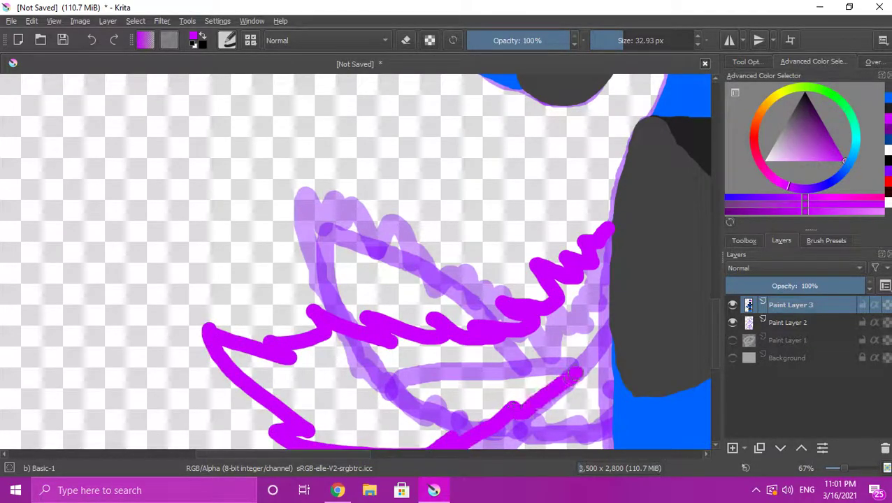
scroll(549, 347, "down", 3)
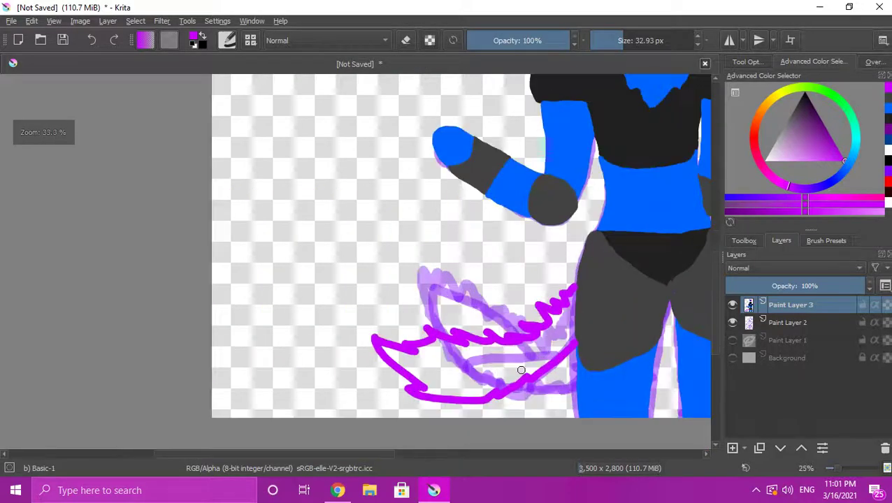
Fill the tail's base beside the hip with bright magenta, up to the edge of the dark grey thigh
scroll(561, 342, "up", 3)
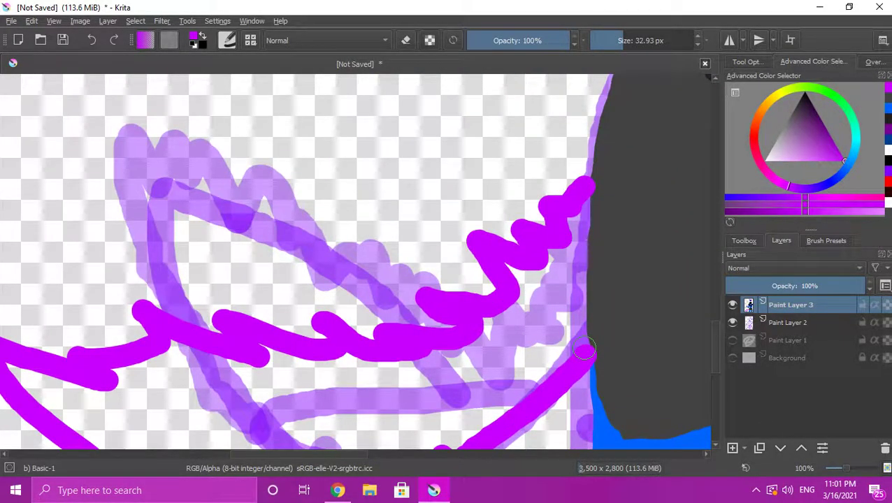
left_click_drag(581, 260, 585, 201)
left_click_drag(565, 269, 559, 374)
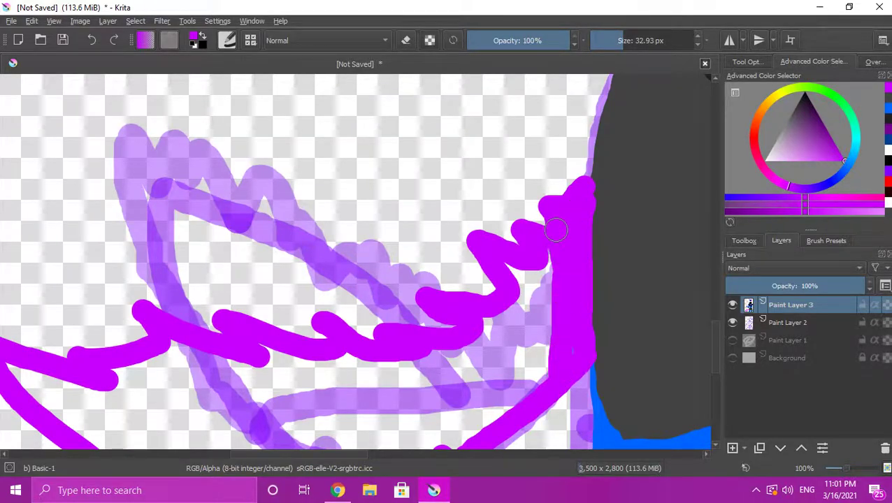
mouse_move(544, 285)
left_mouse_down()
mouse_move(539, 379)
mouse_move(545, 328)
mouse_move(533, 271)
mouse_move(523, 378)
left_mouse_up()
mouse_move(516, 268)
left_mouse_down()
mouse_move(518, 323)
mouse_move(500, 398)
left_mouse_up()
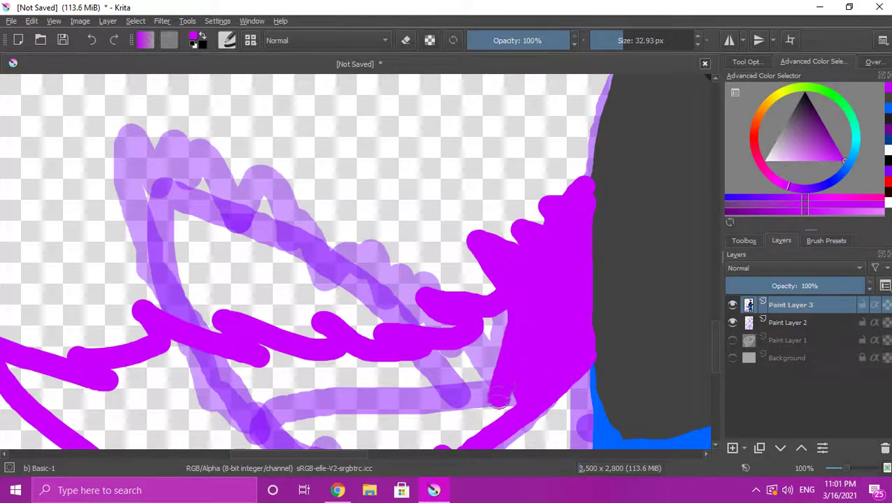
mouse_move(471, 435)
left_mouse_down()
mouse_move(480, 370)
mouse_move(496, 320)
mouse_move(481, 388)
mouse_move(502, 326)
left_mouse_up()
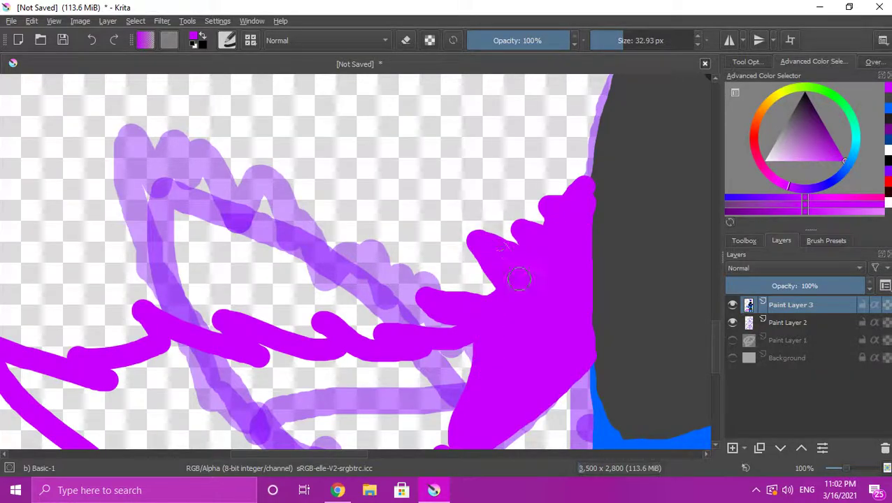
Fill the middle of the tail with bright magenta, covering the sketch lines and the small gaps between strokes
scroll(526, 319, "down", 6)
scroll(515, 338, "up", 7)
scroll(541, 302, "up", 3)
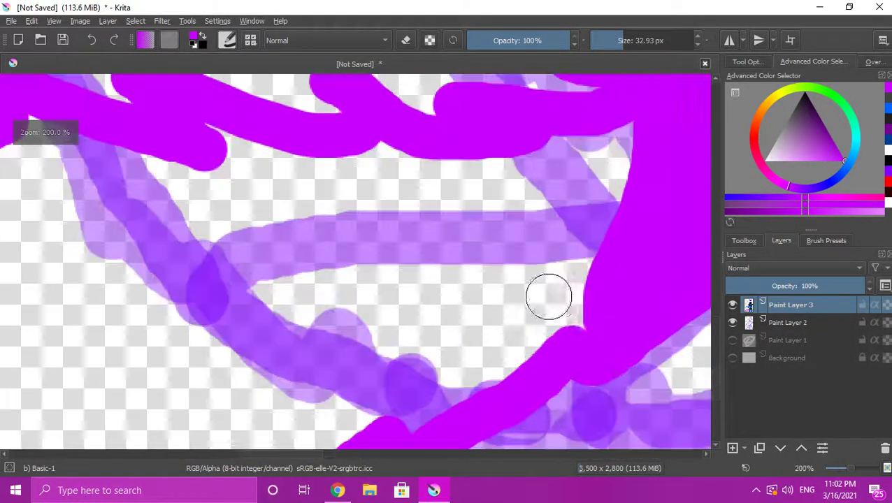
mouse_move(578, 314)
left_mouse_down()
mouse_move(631, 137)
mouse_move(600, 148)
mouse_move(569, 274)
mouse_move(570, 322)
mouse_move(547, 311)
mouse_move(585, 176)
mouse_move(571, 157)
mouse_move(418, 414)
mouse_move(509, 329)
left_mouse_up()
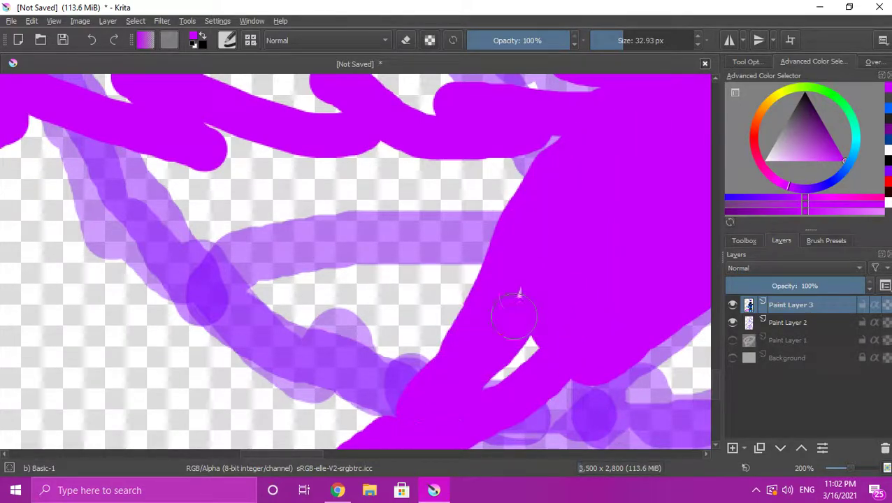
mouse_move(473, 392)
left_mouse_down()
mouse_move(527, 348)
mouse_move(534, 240)
left_mouse_up()
left_click_drag(541, 152, 373, 411)
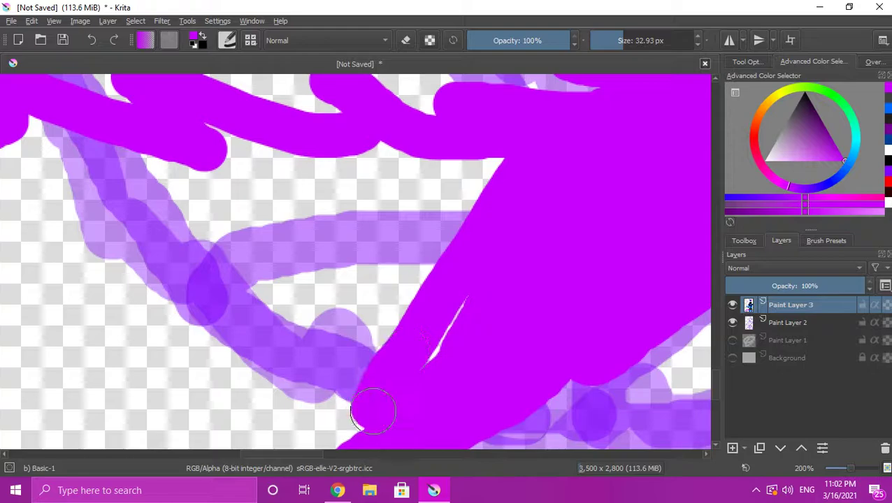
mouse_move(491, 199)
left_mouse_down()
mouse_move(361, 314)
mouse_move(358, 398)
mouse_move(408, 301)
mouse_move(428, 231)
mouse_move(464, 188)
mouse_move(430, 259)
mouse_move(435, 174)
mouse_move(424, 165)
mouse_move(222, 135)
mouse_move(373, 208)
left_mouse_up()
mouse_move(178, 147)
left_mouse_down()
mouse_move(106, 128)
mouse_move(39, 130)
mouse_move(82, 207)
mouse_move(241, 358)
mouse_move(379, 366)
mouse_move(301, 312)
mouse_move(193, 276)
mouse_move(131, 192)
mouse_move(86, 162)
left_mouse_up()
mouse_move(255, 339)
left_mouse_down()
mouse_move(371, 293)
mouse_move(367, 223)
mouse_move(306, 338)
mouse_move(293, 217)
mouse_move(309, 264)
mouse_move(285, 265)
mouse_move(263, 204)
mouse_move(258, 248)
mouse_move(192, 244)
left_mouse_up()
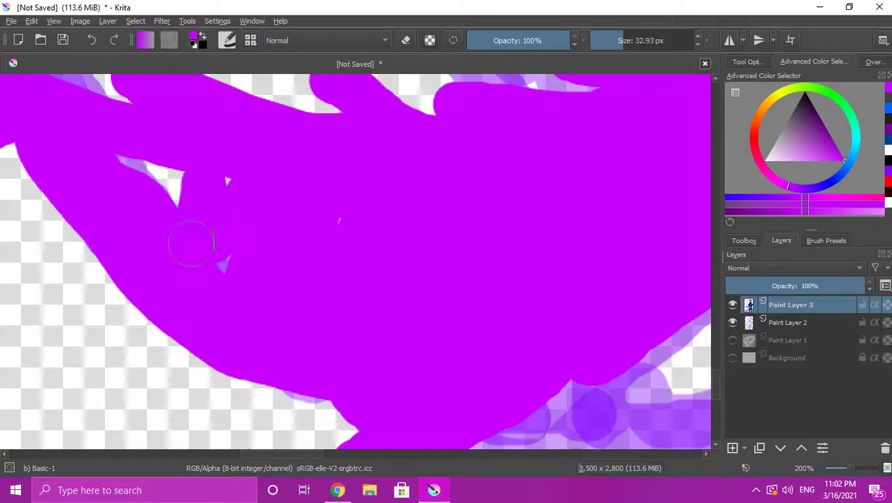
left_click_drag(254, 176, 178, 163)
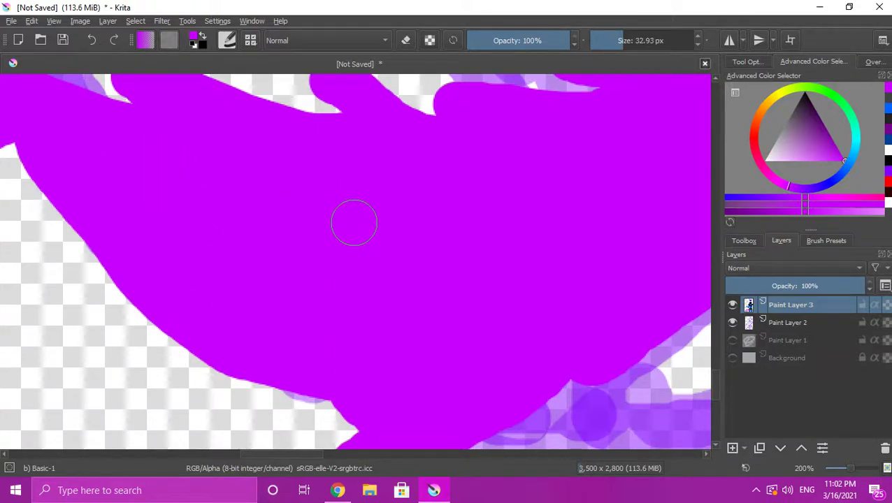
Fill the pointed tip and the lower fur tuft of the tail with bright magenta
scroll(342, 244, "down", 6)
scroll(323, 261, "up", 4)
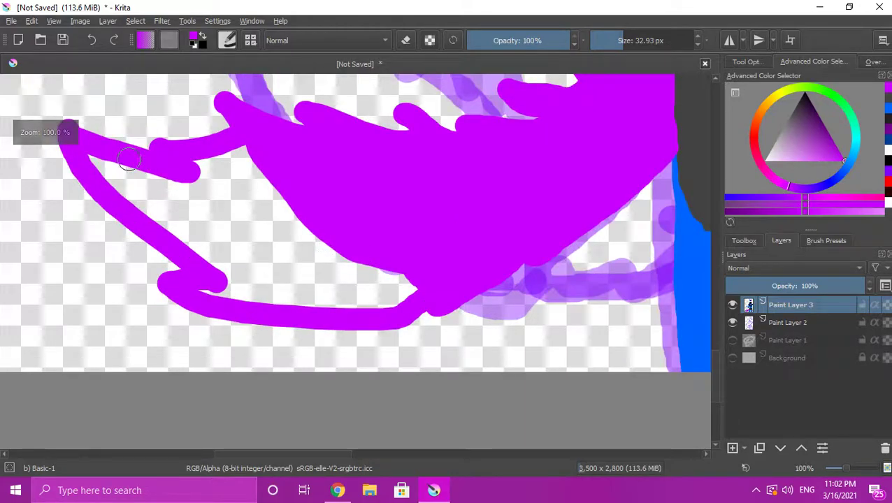
mouse_move(109, 172)
left_mouse_down()
mouse_move(236, 225)
mouse_move(288, 225)
left_mouse_up()
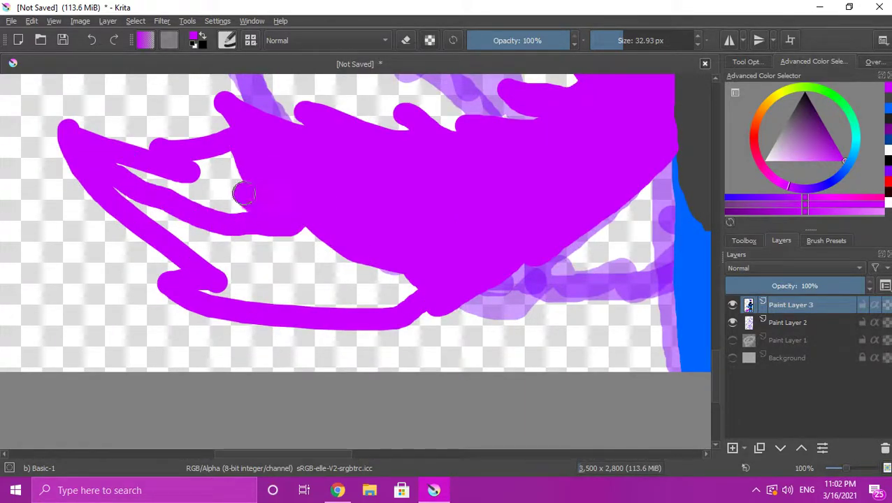
left_click_drag(243, 211, 199, 166)
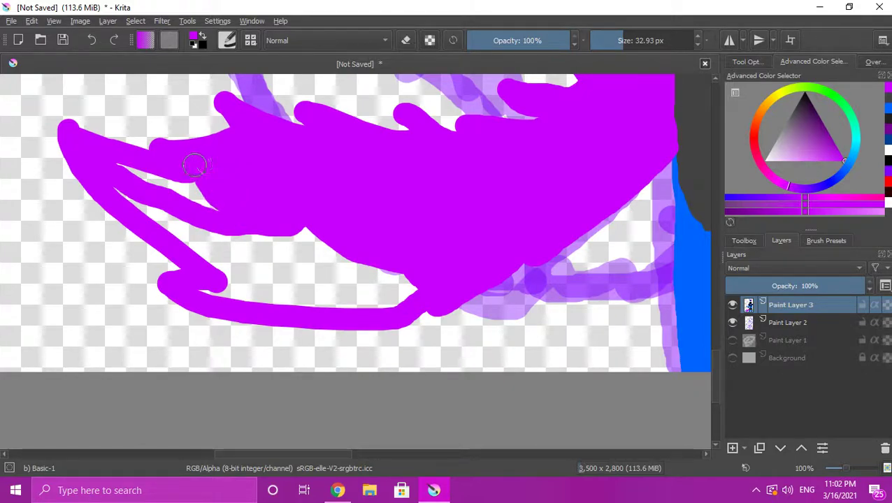
left_click_drag(132, 172, 223, 209)
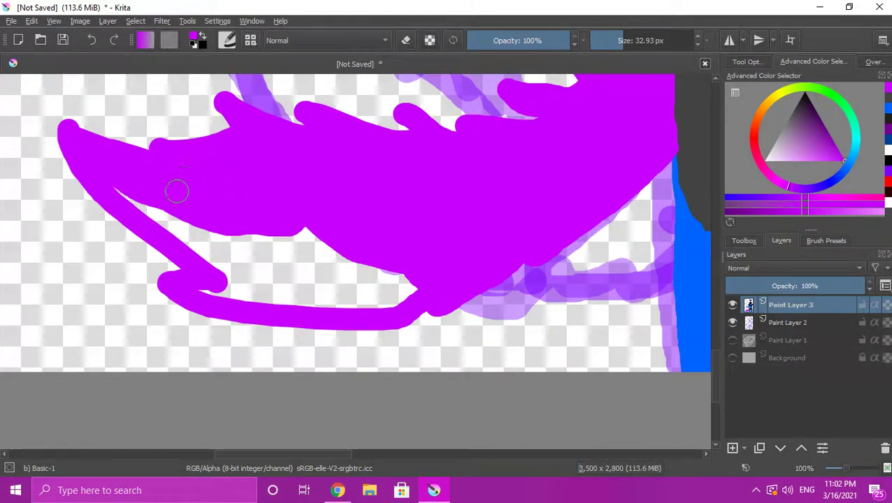
mouse_move(220, 258)
left_mouse_down()
mouse_move(307, 274)
mouse_move(353, 253)
mouse_move(285, 219)
left_mouse_up()
mouse_move(317, 256)
left_mouse_down()
mouse_move(261, 256)
mouse_move(164, 209)
mouse_move(236, 240)
mouse_move(295, 250)
mouse_move(244, 229)
left_mouse_up()
mouse_move(306, 278)
left_mouse_down()
mouse_move(353, 286)
mouse_move(379, 277)
mouse_move(345, 274)
mouse_move(386, 269)
mouse_move(409, 279)
mouse_move(404, 293)
mouse_move(355, 304)
mouse_move(228, 271)
mouse_move(218, 288)
mouse_move(205, 290)
mouse_move(305, 302)
left_mouse_up()
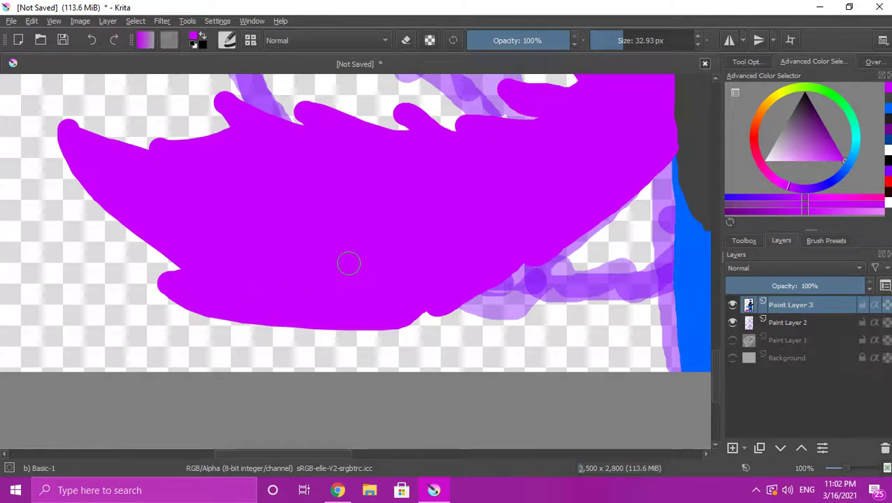
Hide Paint Layer 2 with the purple sketch and check the flat colours of the whole character
scroll(389, 240, "down", 7)
scroll(388, 240, "up", 2)
left_click(732, 323)
scroll(467, 250, "down", 4)
scroll(467, 249, "up", 1)
scroll(467, 250, "down", 1)
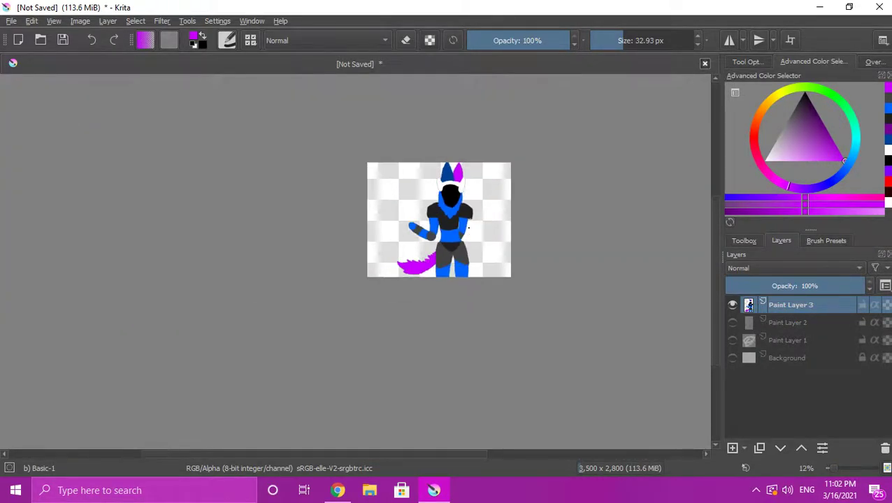
scroll(426, 190, "up", 5)
scroll(425, 189, "up", 2)
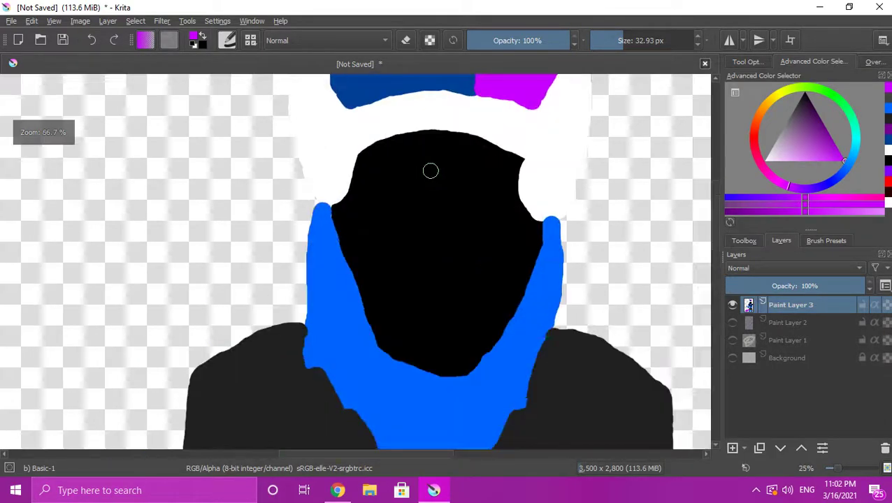
scroll(432, 187, "down", 4)
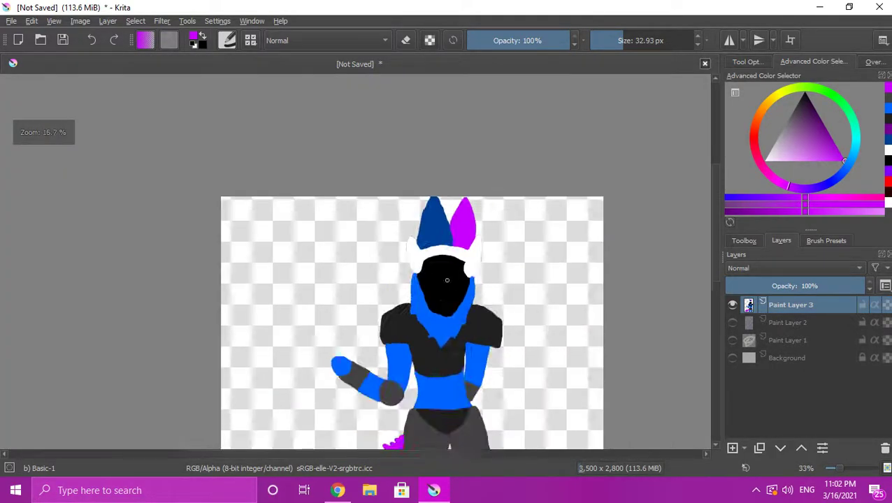
Select the Background layer and make it visible behind the character
left_click(788, 358)
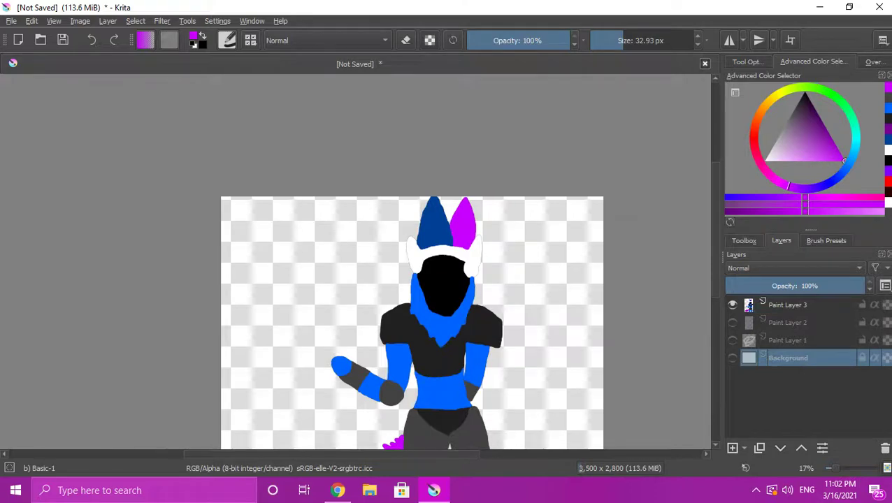
left_click(732, 358)
scroll(524, 294, "down", 2)
scroll(485, 342, "up", 1)
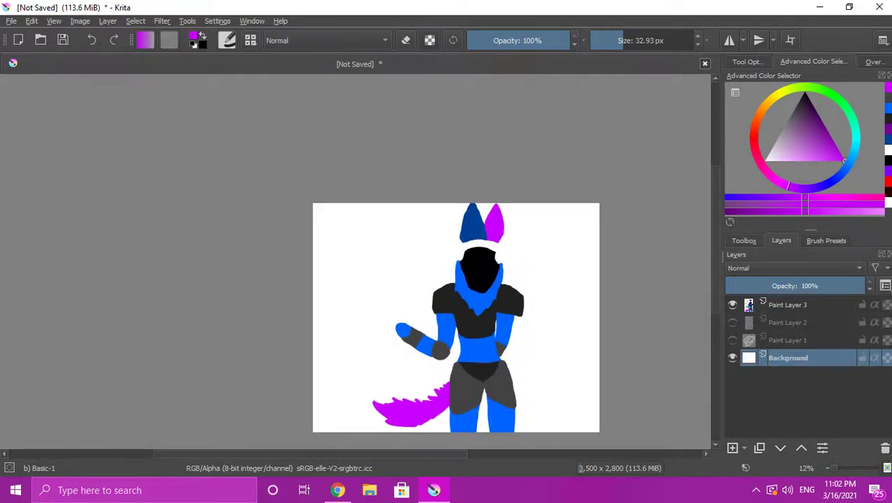
scroll(447, 338, "down", 2)
scroll(448, 338, "up", 1)
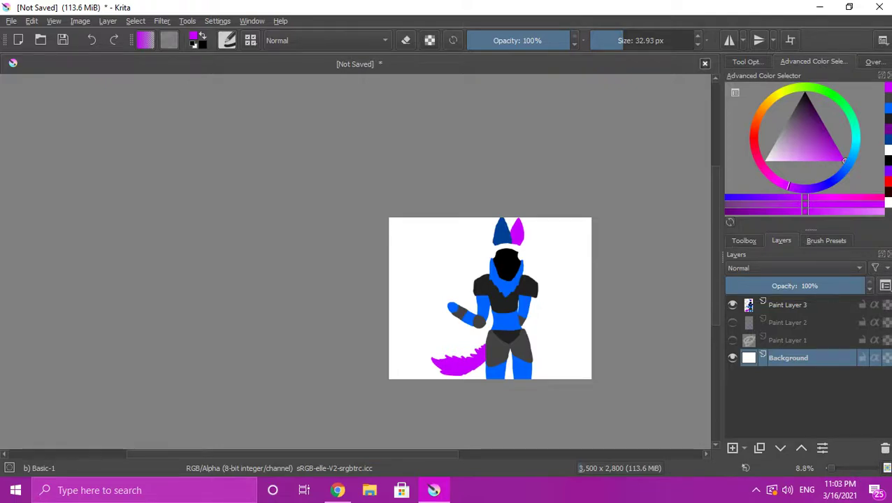
Paint the whole Background layer in saturated blue with the brush size set to 1,000 px
left_click(834, 179)
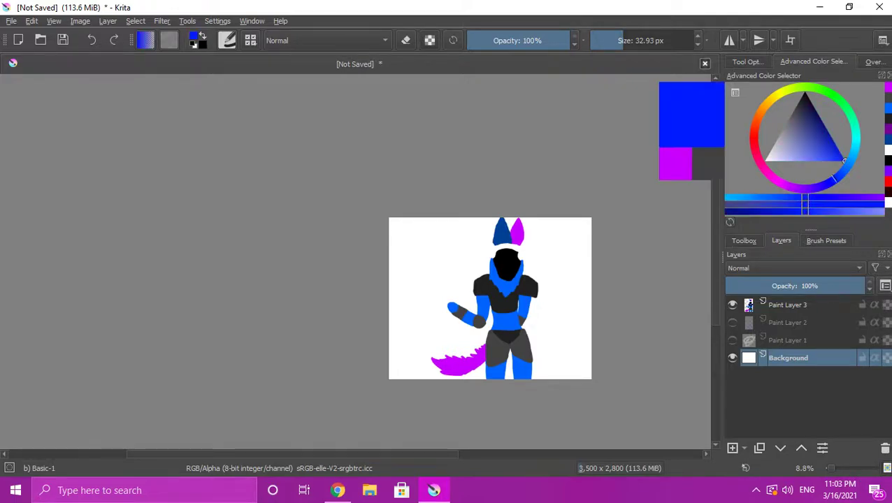
left_click_drag(625, 40, 692, 40)
left_click_drag(412, 249, 559, 249)
mouse_move(539, 335)
left_mouse_down()
mouse_move(190, 338)
mouse_move(559, 329)
mouse_move(447, 357)
left_mouse_up()
left_click_drag(427, 398, 395, 358)
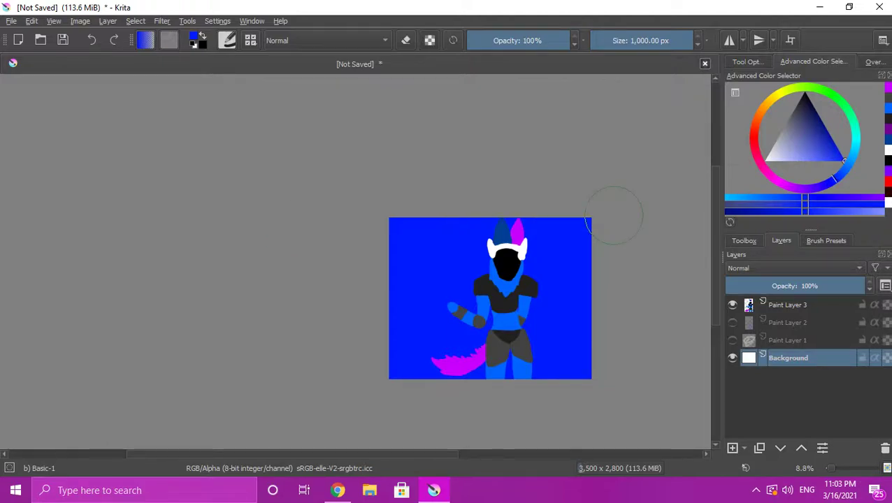
left_click_drag(614, 216, 619, 219)
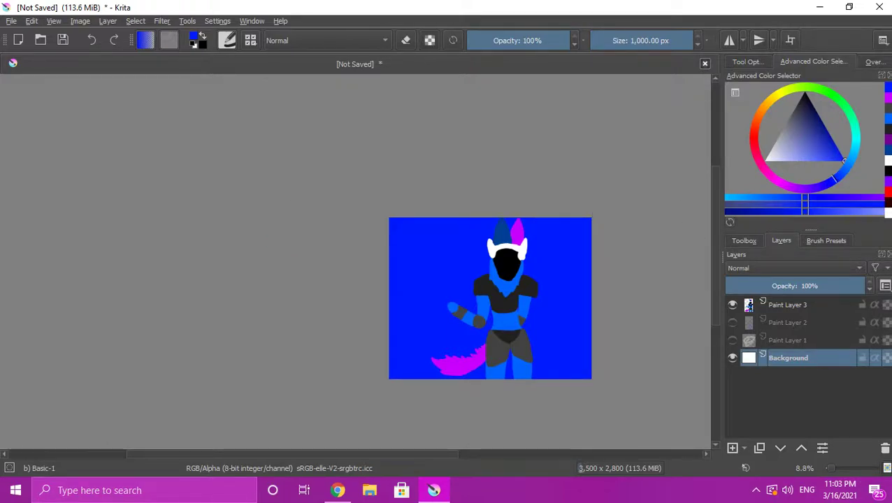
Airbrush soft white streaks across the blue background using the Airbrush Soft preset at 61% opacity and 1,000 px size
left_click(767, 160)
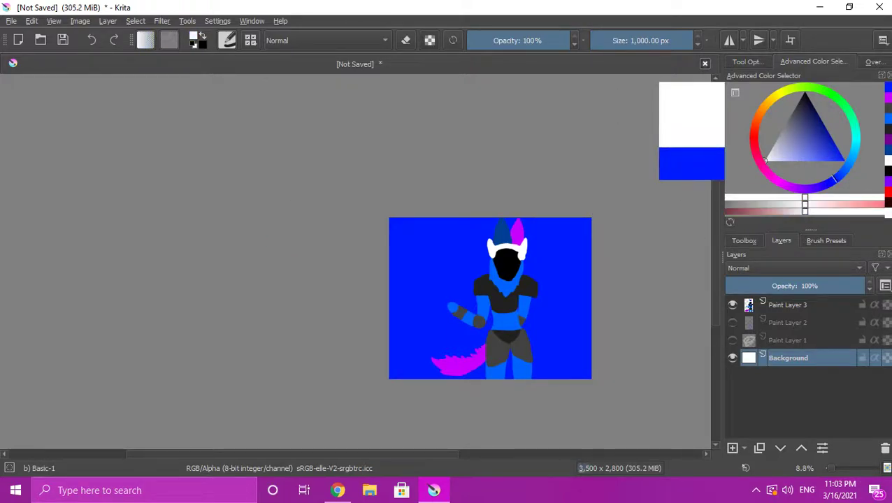
left_click(744, 240)
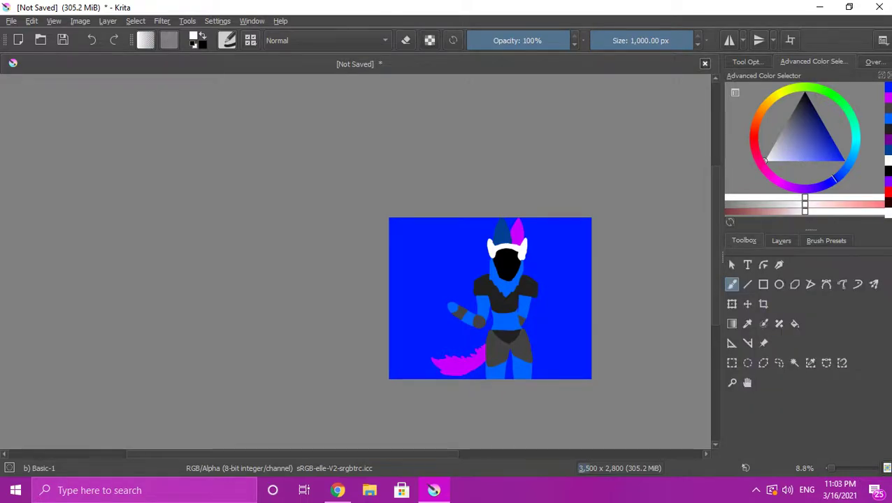
left_click(825, 240)
left_click(835, 292)
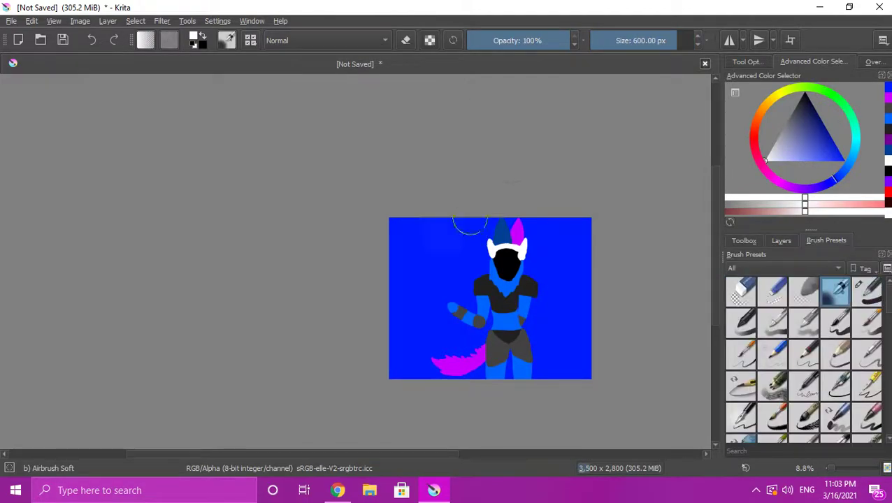
left_click_drag(554, 40, 529, 40)
left_click_drag(678, 40, 695, 39)
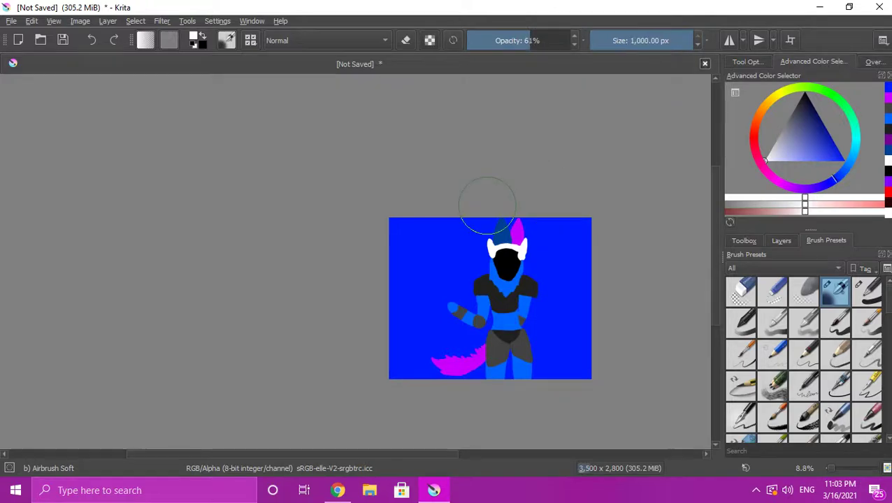
left_click_drag(390, 219, 608, 222)
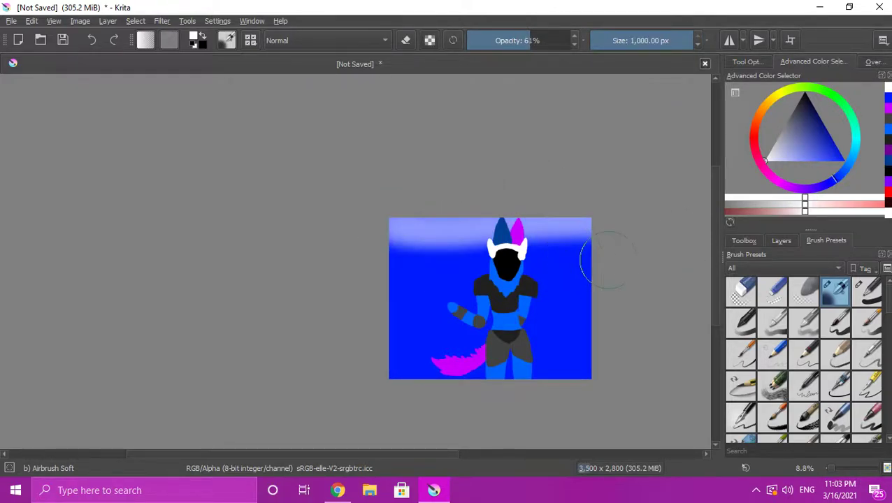
left_click_drag(608, 260, 209, 294)
left_click_drag(294, 344, 629, 262)
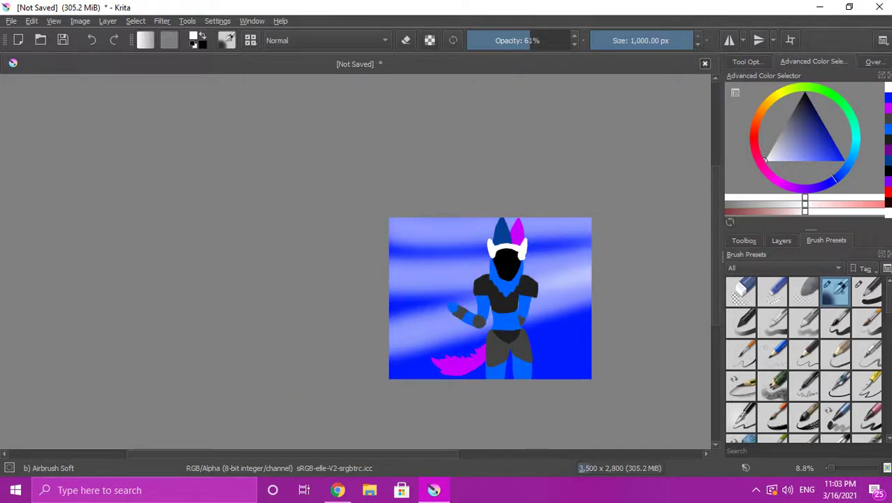
Airbrush two more soft white streaks diagonally across the blue background behind the character
mouse_move(497, 267)
left_mouse_down()
mouse_move(424, 321)
mouse_move(335, 427)
left_mouse_up()
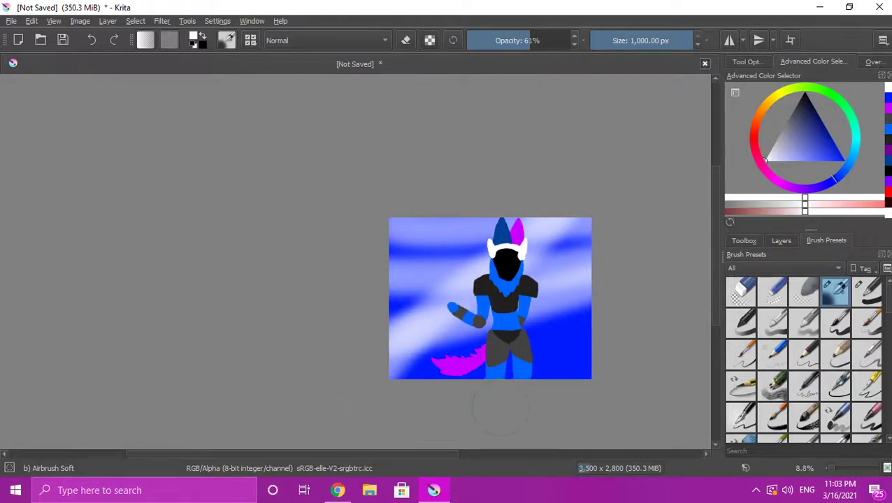
left_click_drag(594, 391, 146, 189)
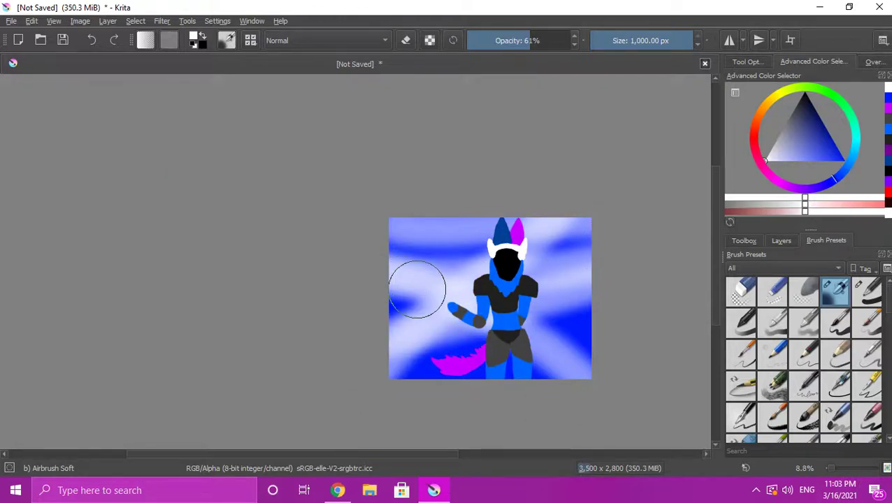
Airbrush broad black strokes over most of the background at 92% opacity, leaving faint blue and white streaks
scroll(418, 289, "up", 1)
left_click_drag(813, 127, 805, 91)
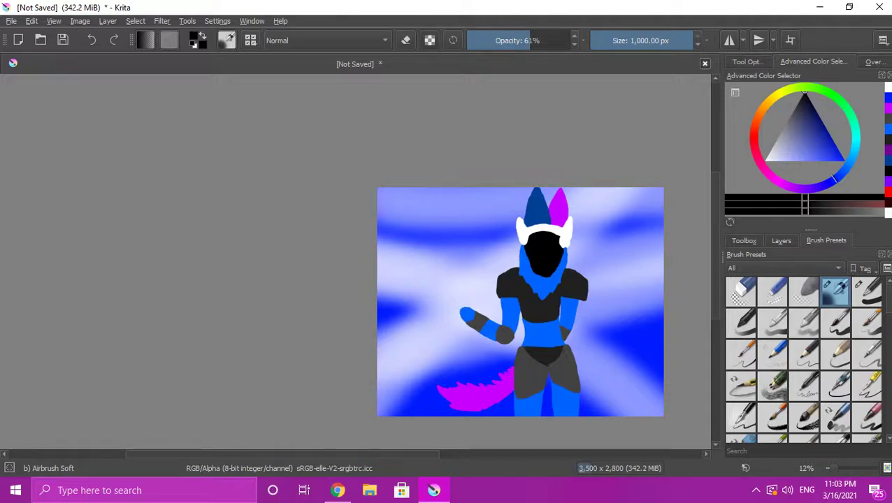
left_click_drag(545, 40, 561, 39)
left_click_drag(365, 207, 662, 197)
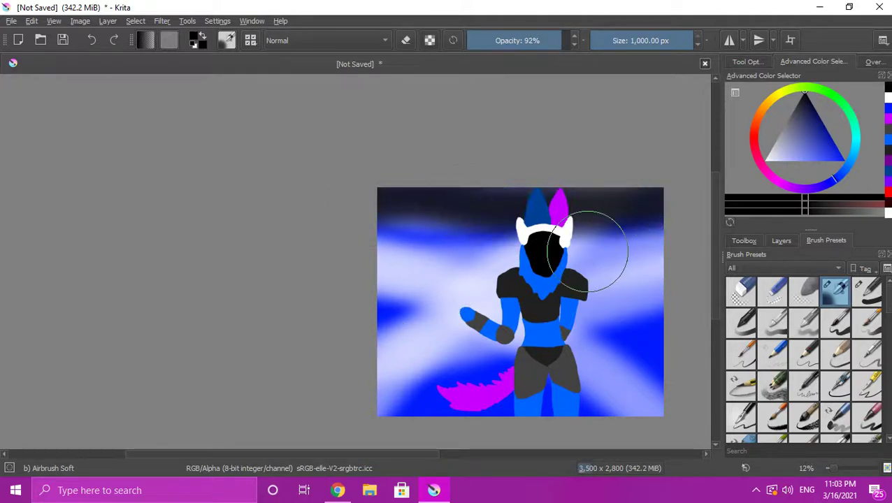
left_click_drag(587, 251, 363, 267)
left_click_drag(346, 350, 650, 336)
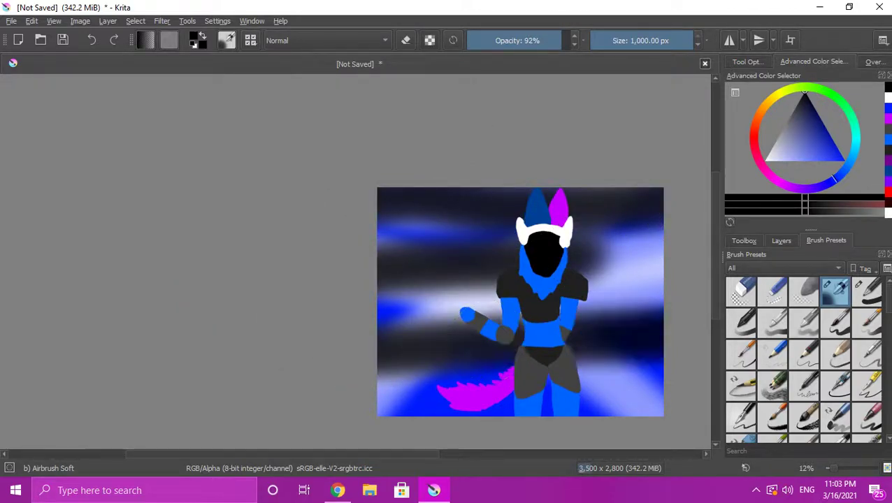
mouse_move(692, 363)
left_mouse_down()
mouse_move(389, 373)
mouse_move(29, 342)
left_mouse_up()
left_click_drag(355, 180, 657, 357)
mouse_move(668, 270)
left_mouse_down()
mouse_move(384, 343)
mouse_move(244, 337)
left_mouse_up()
mouse_move(353, 318)
left_mouse_down()
mouse_move(514, 255)
mouse_move(696, 153)
left_mouse_up()
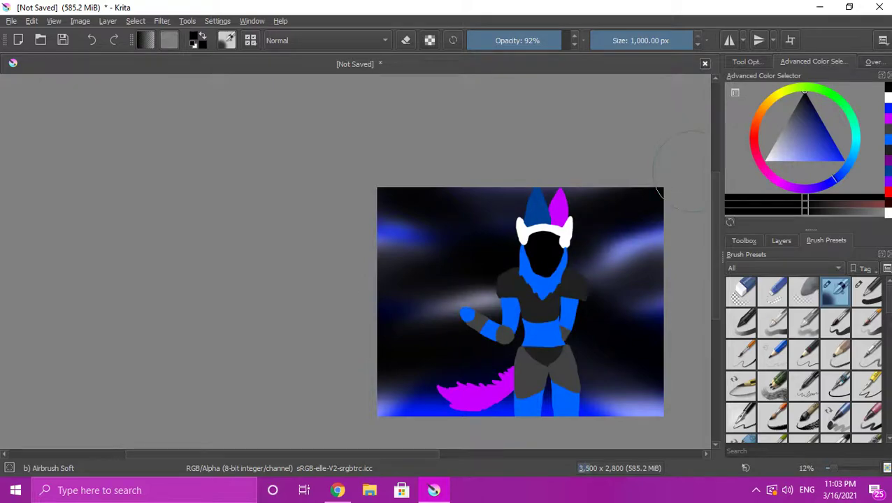
Airbrush a soft white glow around the character on the dark background at 57% opacity
scroll(644, 272, "down", 1)
scroll(623, 299, "up", 1)
left_click(799, 136)
left_click_drag(798, 136, 764, 161)
mouse_move(520, 194)
left_mouse_down()
mouse_move(531, 317)
mouse_move(553, 377)
mouse_move(574, 398)
left_mouse_up()
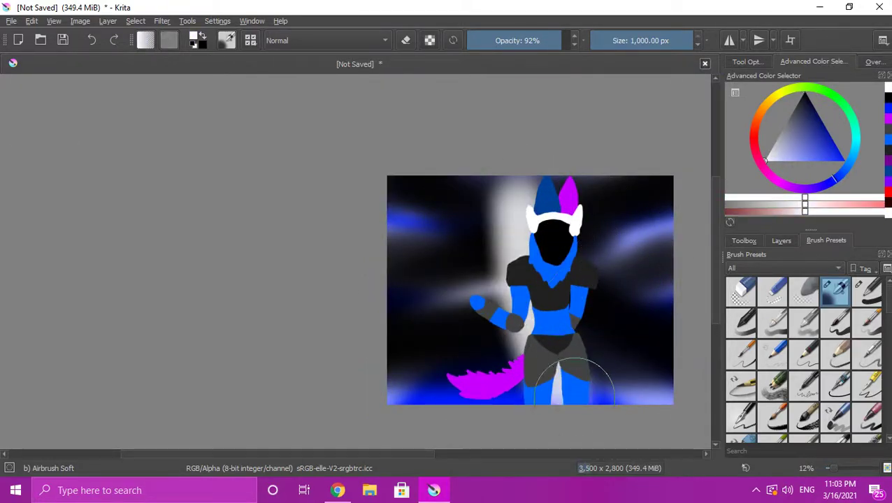
key("ctrl+z")
left_click_drag(545, 40, 526, 40)
mouse_move(498, 189)
left_mouse_down()
mouse_move(521, 202)
mouse_move(475, 290)
mouse_move(536, 418)
mouse_move(618, 358)
mouse_move(594, 255)
mouse_move(528, 195)
left_mouse_up()
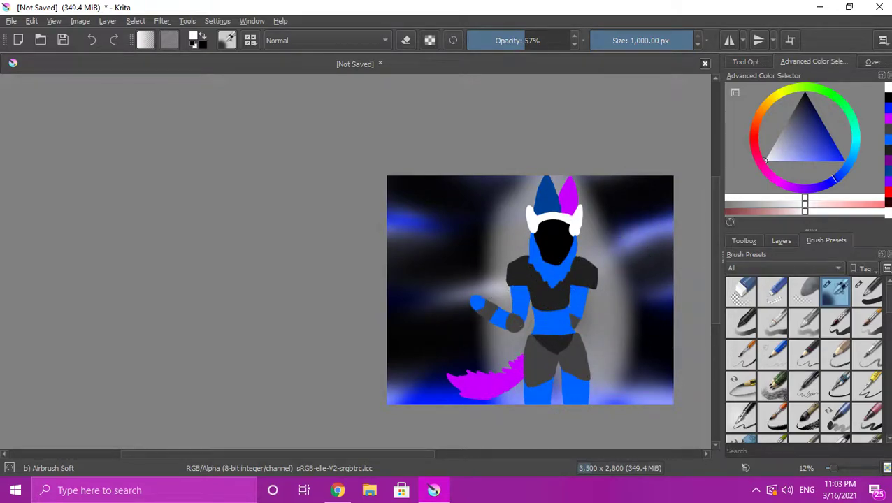
Airbrush soft, saturated magenta spots onto the dark background on both sides of the character
left_click(780, 183)
left_click(453, 209)
left_click(419, 267)
left_click(421, 320)
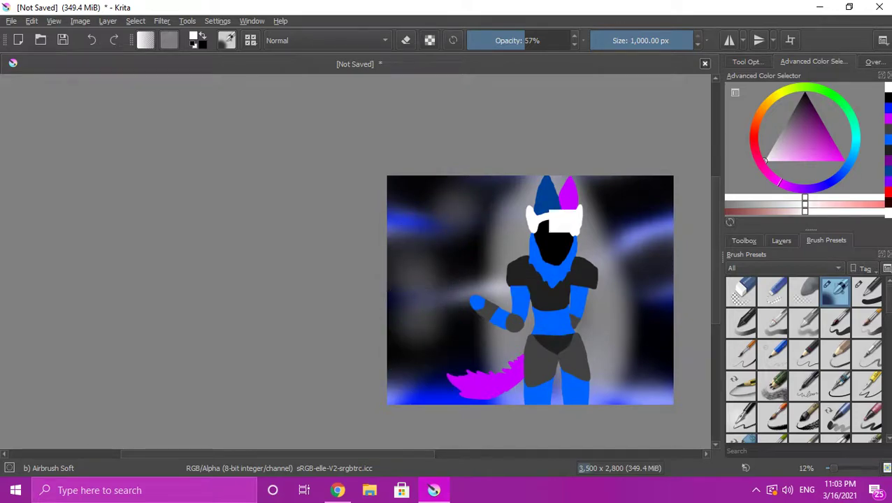
left_click(844, 161)
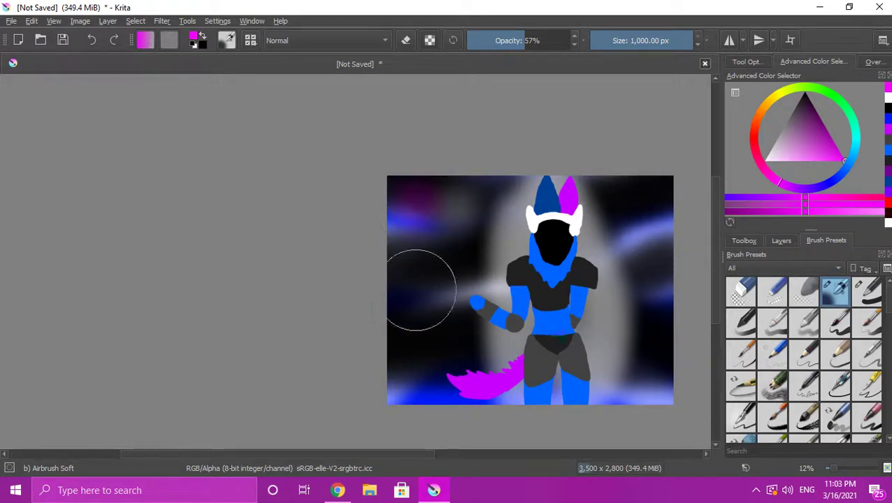
left_click(416, 318)
left_click(634, 201)
left_click(667, 325)
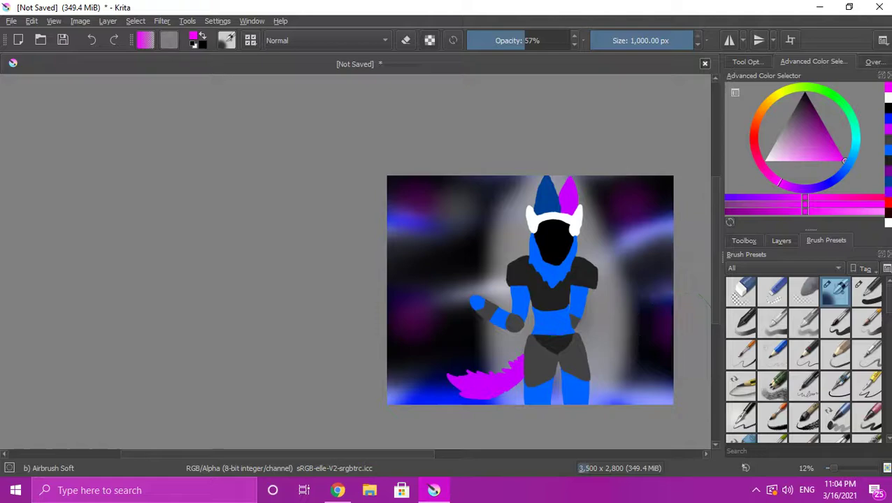
Add four soft cyan spots to the background, two on each side of the character
left_click(855, 145)
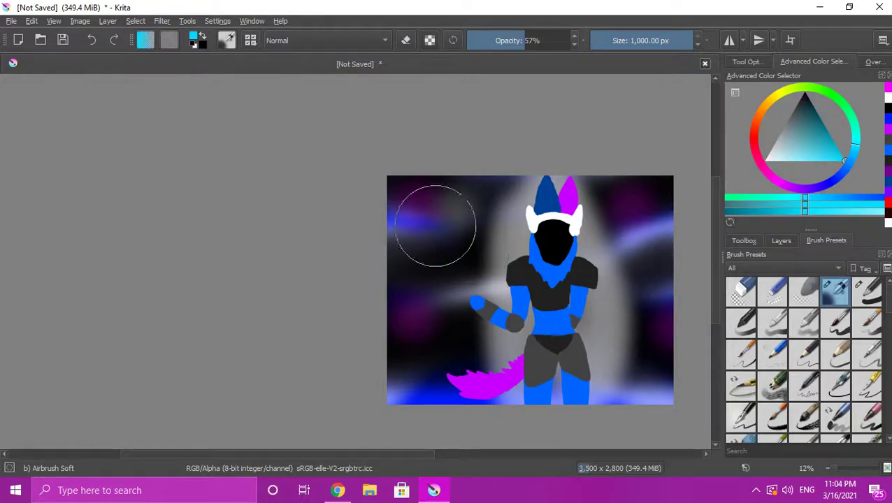
left_click(459, 217)
left_click(431, 329)
left_click(642, 229)
left_click(647, 356)
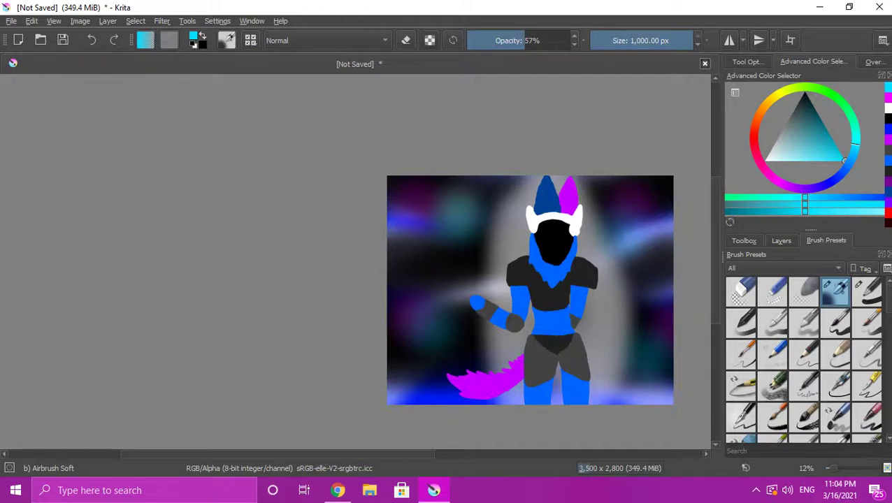
Add soft red spots to the background, two beside the raised arm's side and one near the opposite upper corner
left_click(754, 140)
left_click(444, 246)
left_click(416, 365)
left_click(629, 189)
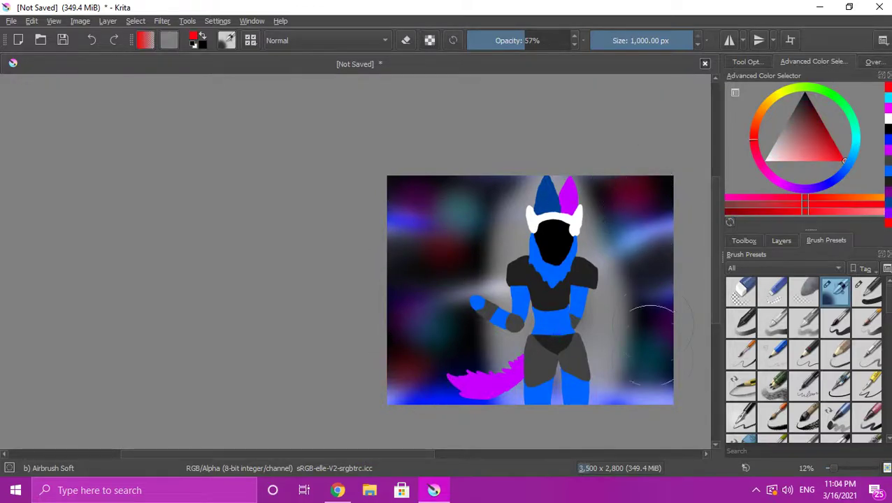
Add soft yellow spots among the coloured lights on both sides of the background
left_click(777, 94)
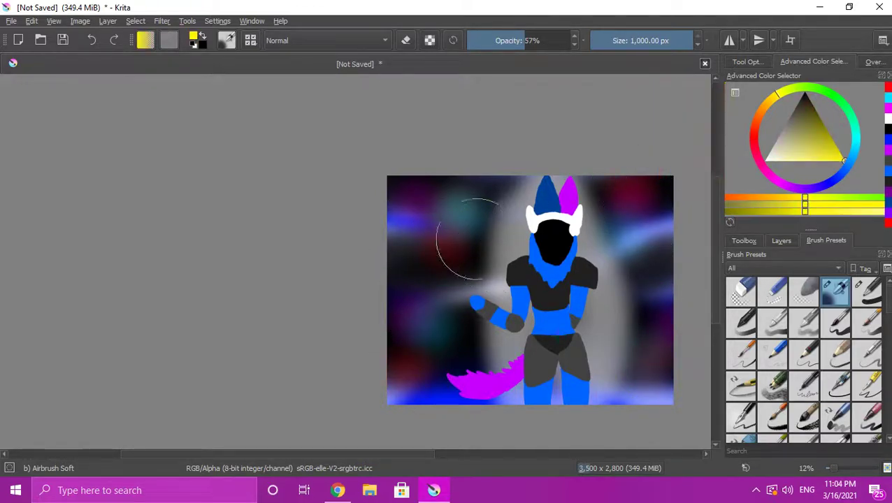
left_click(458, 205)
left_click(451, 341)
left_click(622, 210)
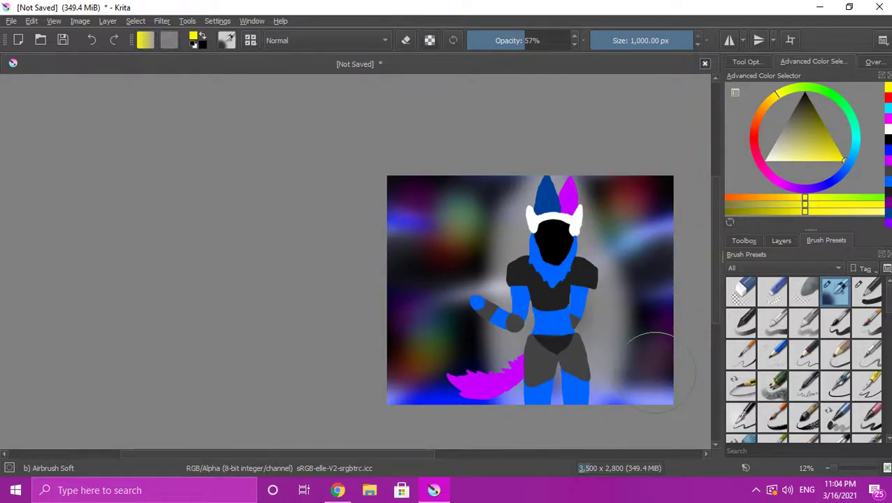
left_click(655, 360)
left_click(656, 280)
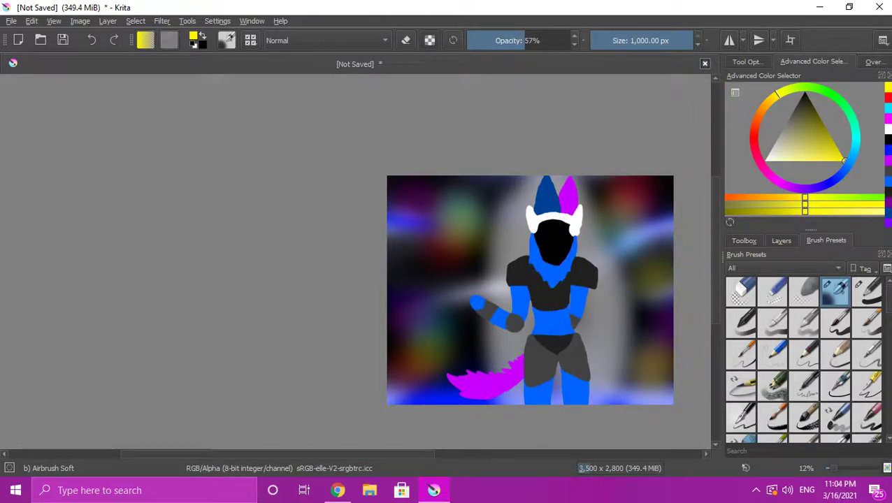
Pick white for the airbrush, set it to 40% opacity and 79.23 px, and select Paint Layer 3
scroll(621, 271, "down", 1)
scroll(587, 271, "up", 1)
scroll(538, 242, "up", 1)
scroll(536, 241, "down", 1)
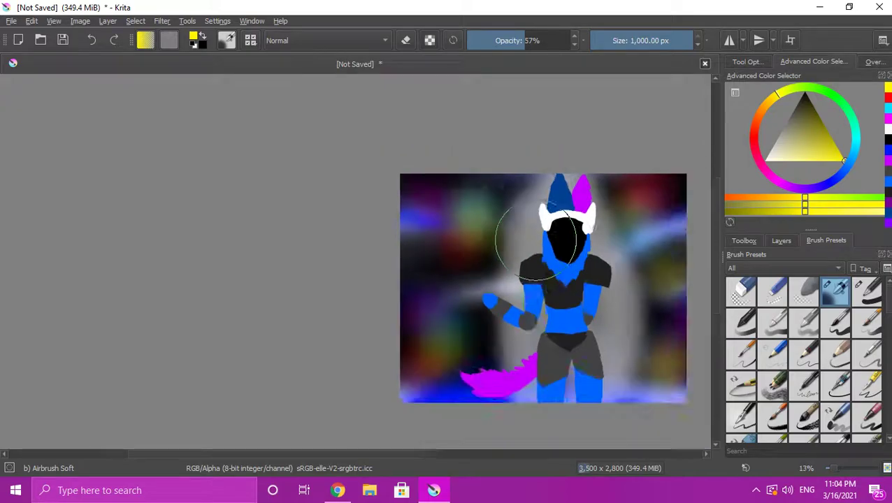
scroll(536, 241, "up", 3)
left_click(515, 239, "ctrl")
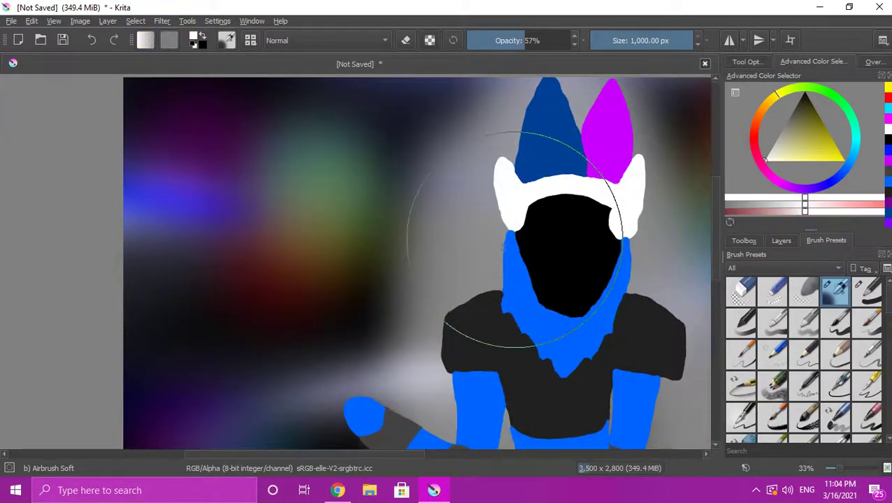
left_click_drag(521, 41, 493, 40)
left_click_drag(676, 40, 634, 40)
scroll(583, 267, "up", 2)
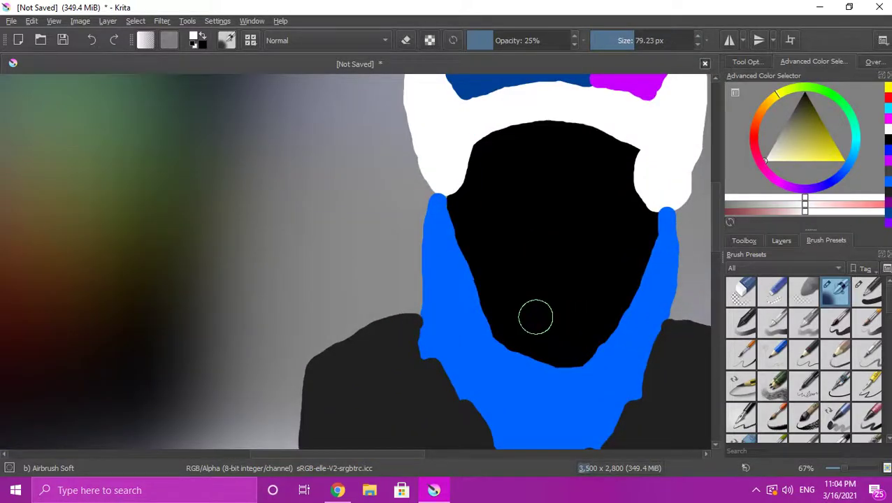
left_click_drag(493, 41, 508, 40)
left_click(744, 241)
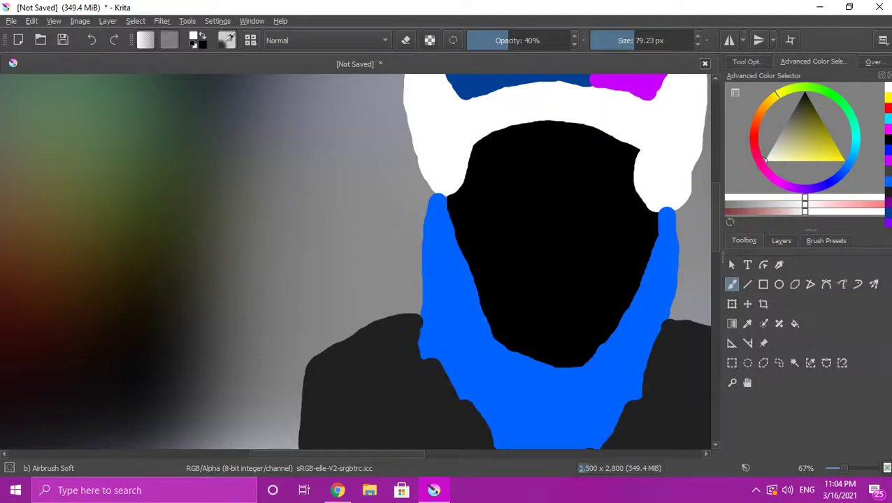
left_click(780, 241)
left_click(791, 305)
Try a soft white airbrushed highlight on the black face, first as a horizontal stroke, then as a diagonal one
left_click_drag(581, 305, 521, 303)
scroll(557, 243, "down", 3)
scroll(558, 220, "up", 2)
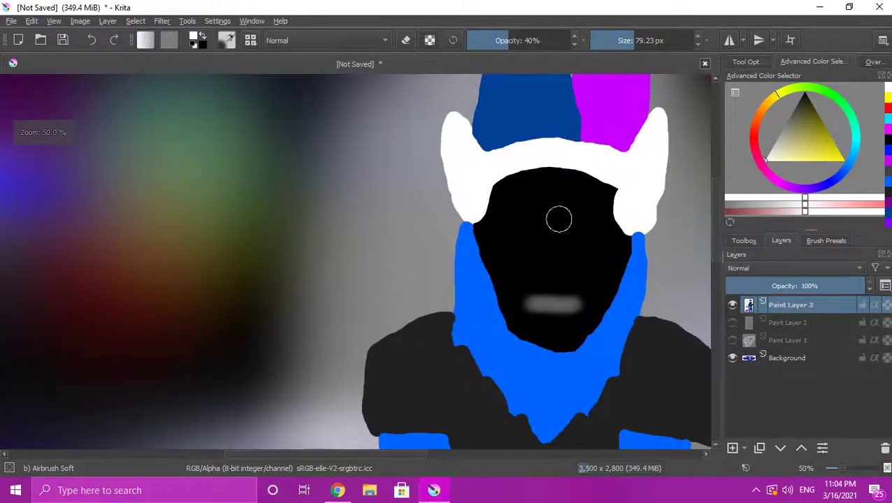
key("ctrl+z")
scroll(563, 303, "up", 2)
scroll(556, 294, "down", 1)
mouse_move(497, 213)
left_mouse_down()
mouse_move(524, 288)
mouse_move(551, 304)
left_mouse_up()
scroll(550, 301, "down", 2)
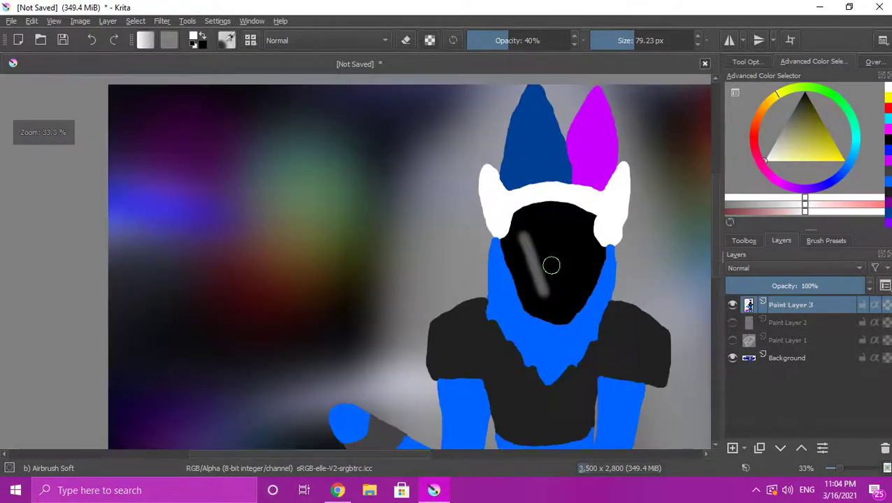
key("ctrl+z")
Paint a bright purple T-shaped mark on the upper black face using the Basic-1 brush at 15.63 px and 100% opacity
scroll(550, 247, "up", 1)
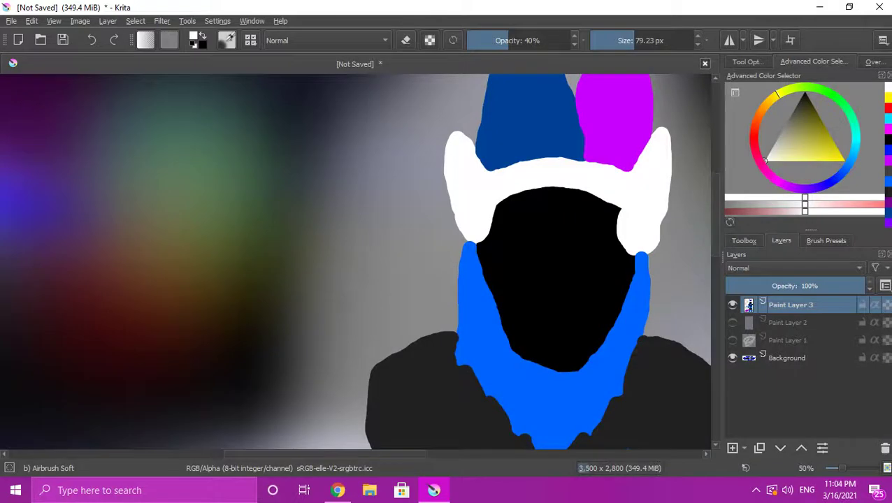
scroll(615, 203, "down", 5)
scroll(606, 216, "up", 2)
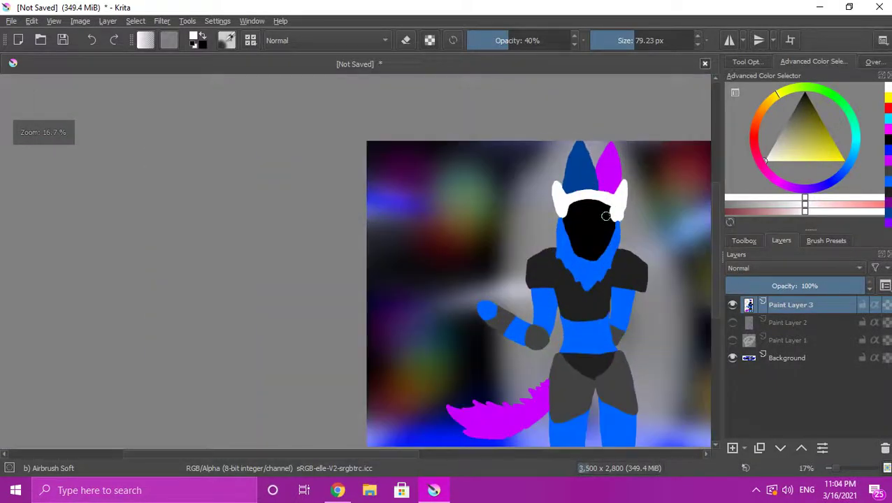
scroll(606, 217, "up", 4)
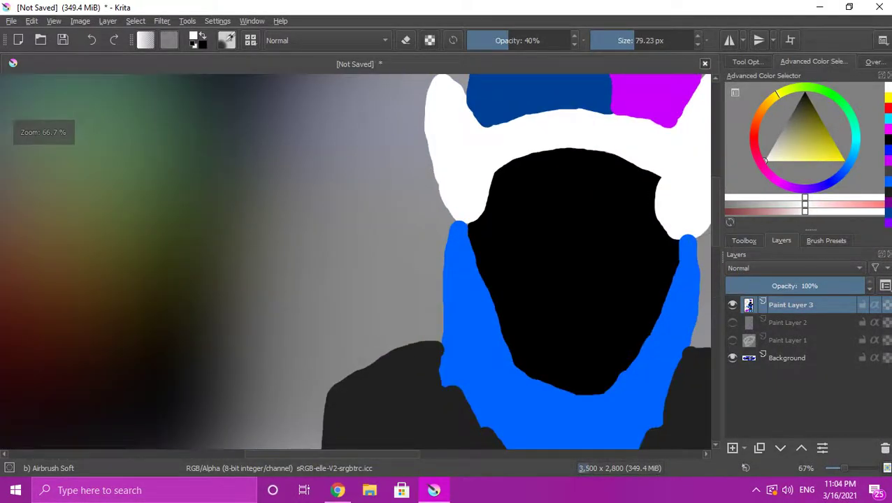
left_click(743, 241)
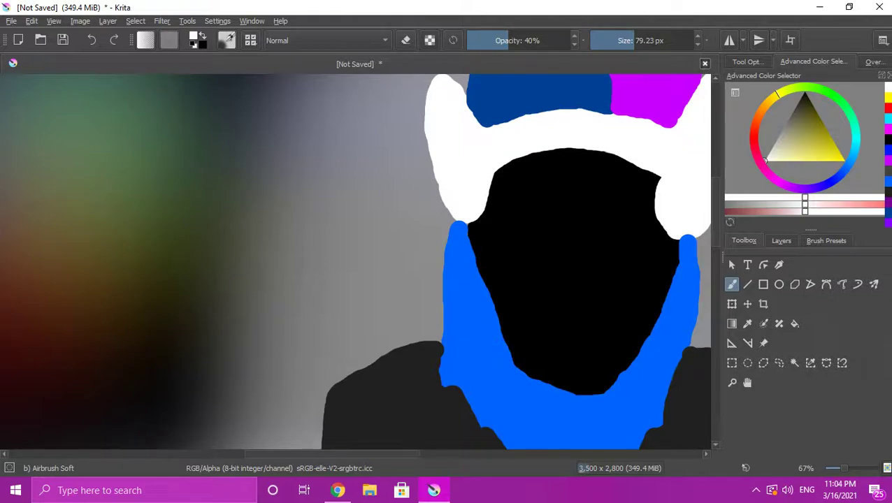
left_click(754, 138)
left_click(844, 160)
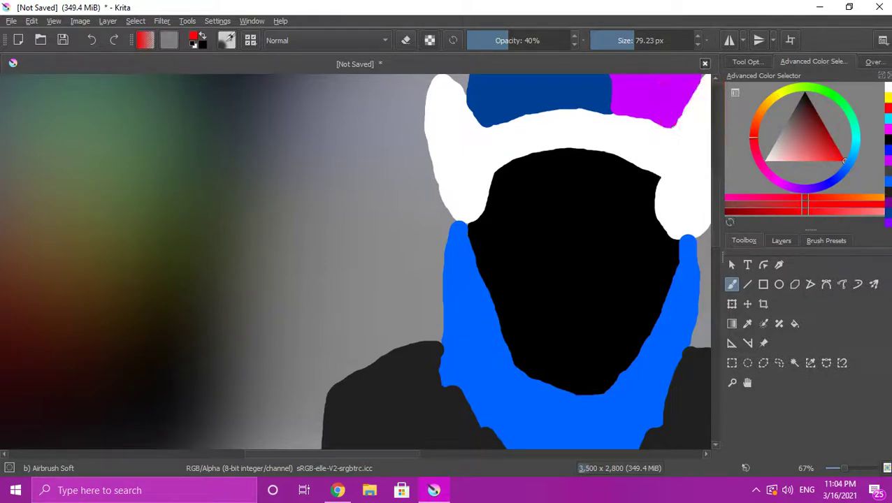
left_click(888, 160)
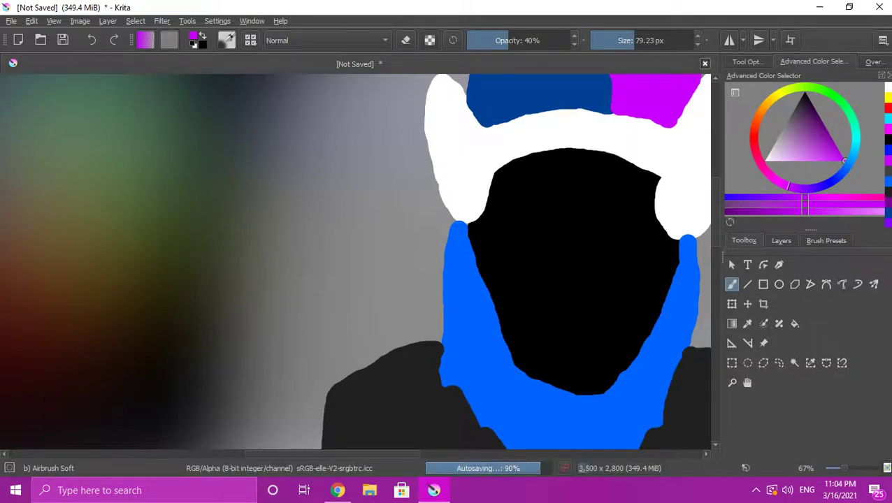
left_click(826, 240)
left_click(866, 292)
left_click_drag(680, 40, 626, 40)
scroll(570, 234, "up", 1)
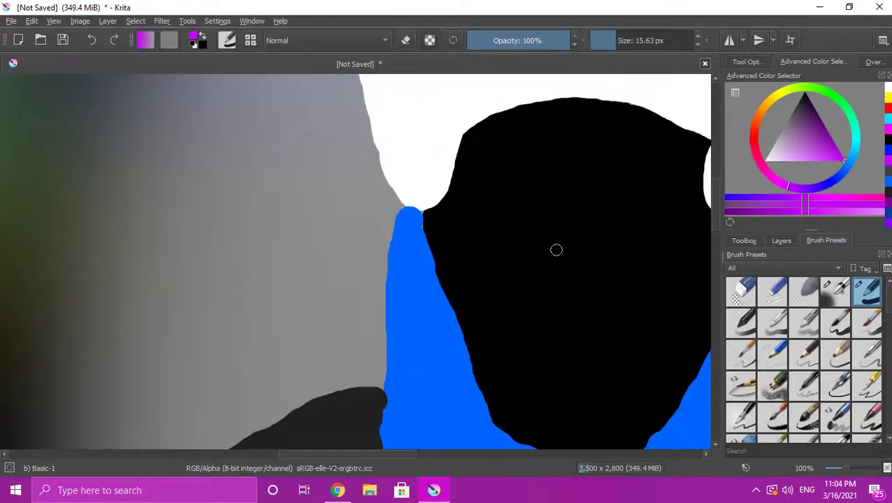
left_click_drag(518, 165, 519, 235)
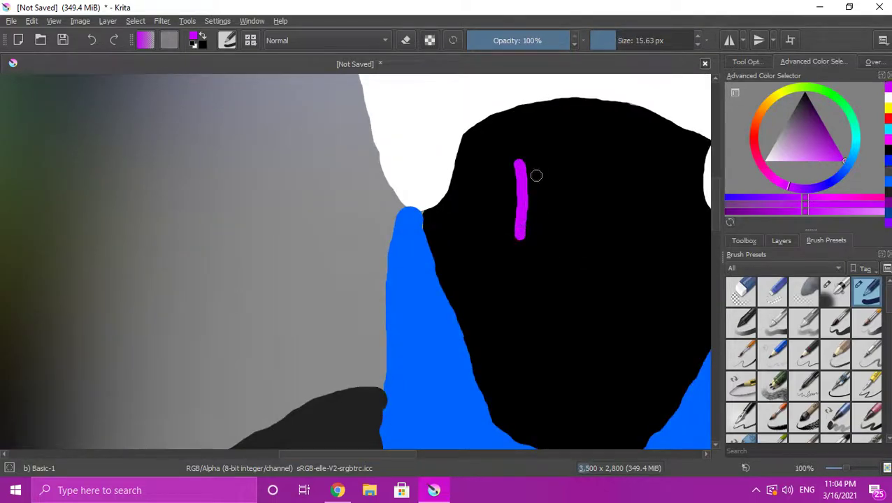
left_click_drag(546, 160, 493, 162)
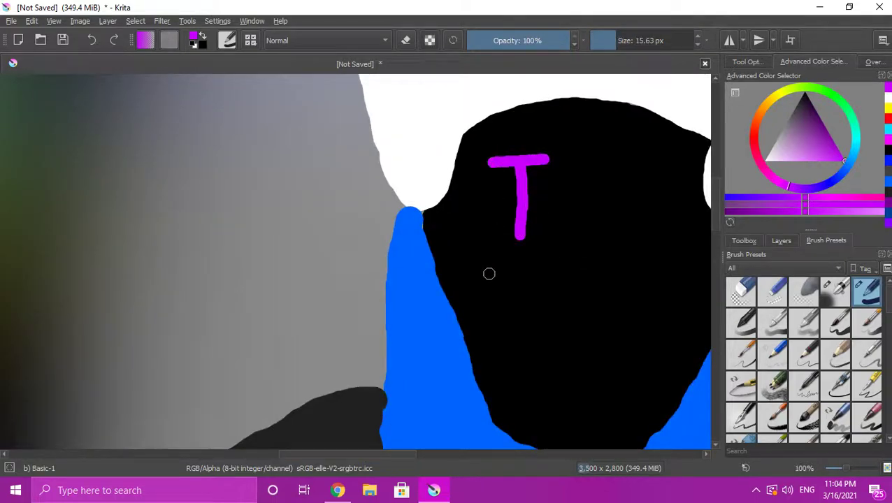
Try to paint a jagged purple line down the lower part of the black face
mouse_move(497, 288)
left_mouse_down()
mouse_move(530, 335)
mouse_move(549, 389)
left_mouse_up()
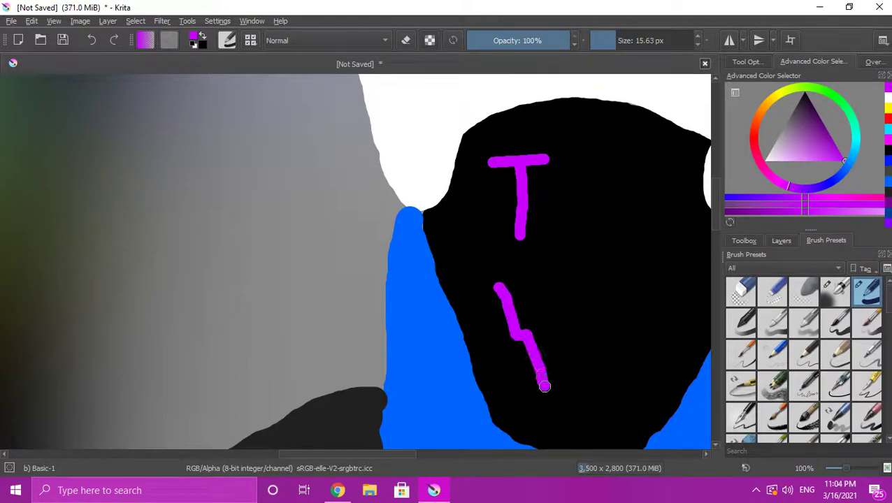
scroll(568, 320, "down", 2)
scroll(568, 319, "up", 3)
scroll(560, 350, "down", 1)
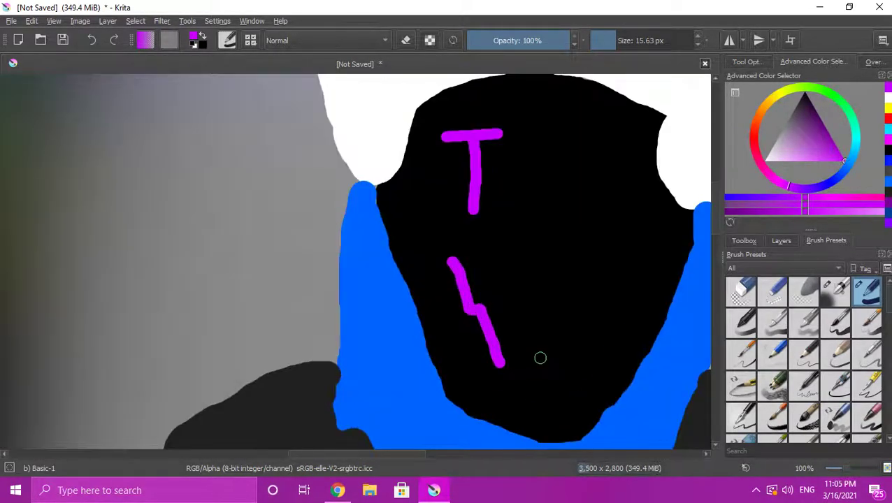
scroll(522, 389, "up", 1)
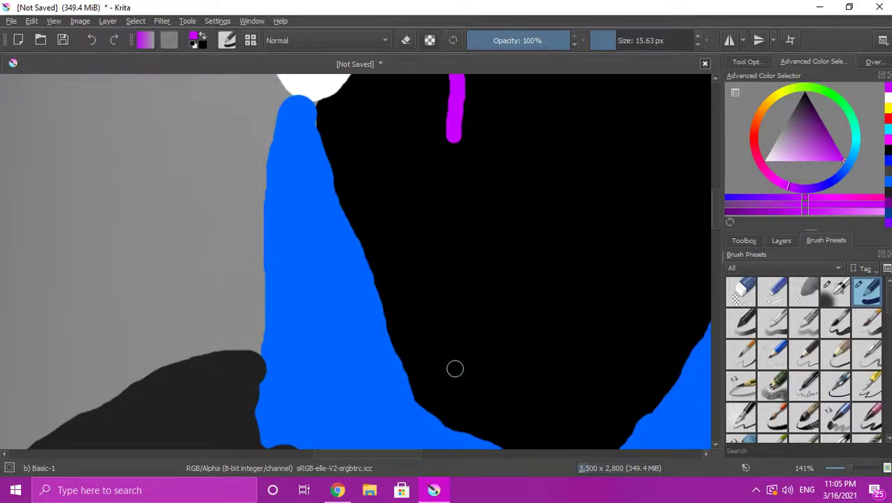
Try a zigzag purple half-mouth on the lower black face, below the purple T
mouse_move(415, 249)
left_mouse_down()
mouse_move(432, 324)
mouse_move(450, 314)
mouse_move(472, 380)
mouse_move(495, 359)
left_mouse_up()
scroll(537, 324, "down", 3)
scroll(541, 325, "up", 1)
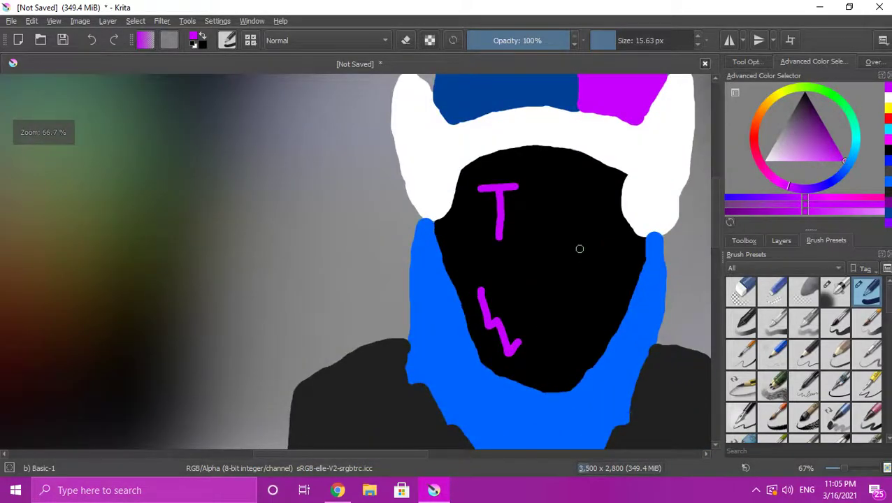
Choose bright blue and try a slanted vertical stroke opposite the purple T on the upper face
left_click(888, 130)
left_click(888, 161)
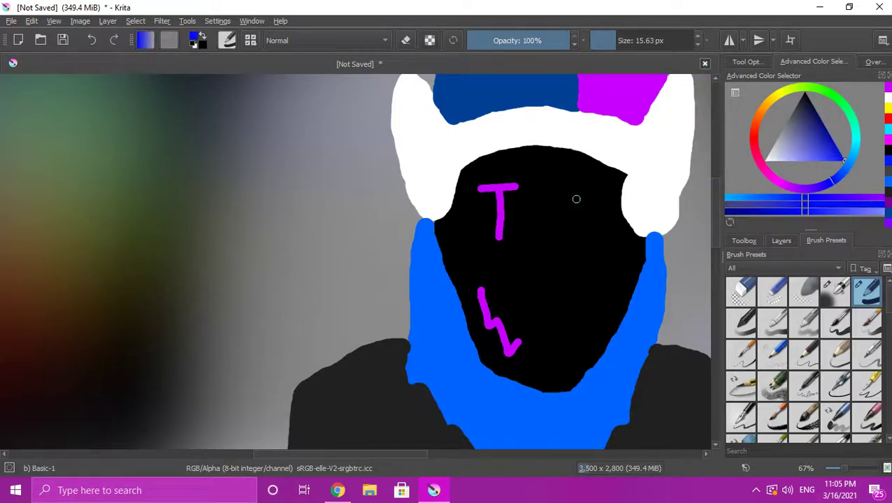
left_click_drag(573, 209, 569, 248)
scroll(572, 225, "up", 2)
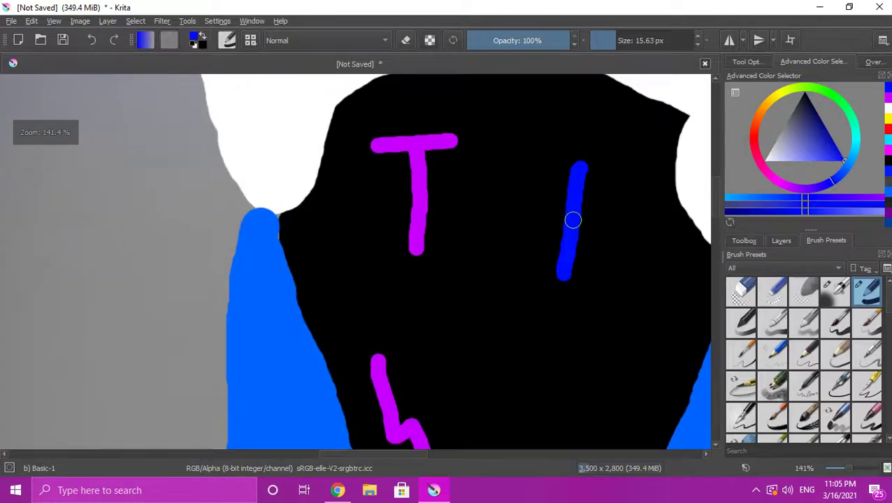
key("ctrl+z")
Try an upside-down blue T as the second eye and a zigzag blue line joining the purple half of the mouth
mouse_move(564, 191)
left_mouse_down()
mouse_move(555, 274)
mouse_move(521, 271)
left_mouse_up()
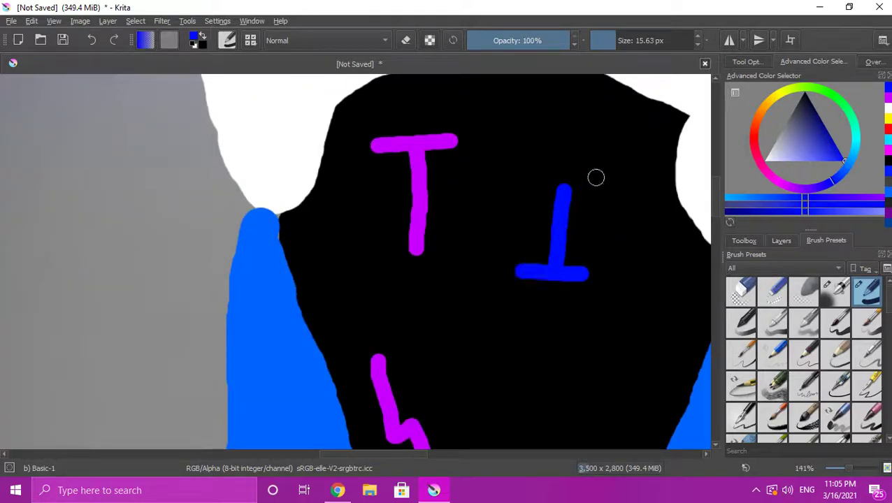
scroll(563, 247, "down", 4)
mouse_move(562, 328)
left_mouse_down()
mouse_move(543, 347)
mouse_move(533, 380)
mouse_move(522, 367)
mouse_move(510, 400)
left_mouse_up()
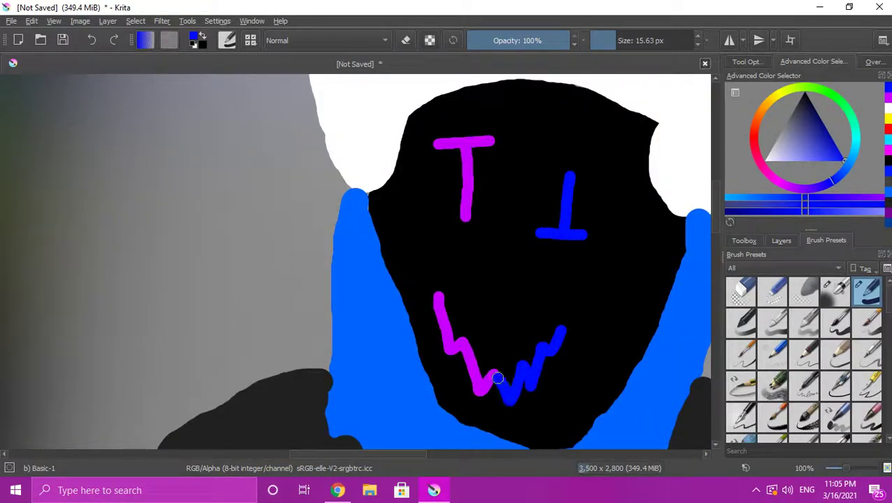
scroll(497, 378, "down", 5)
scroll(557, 358, "up", 2)
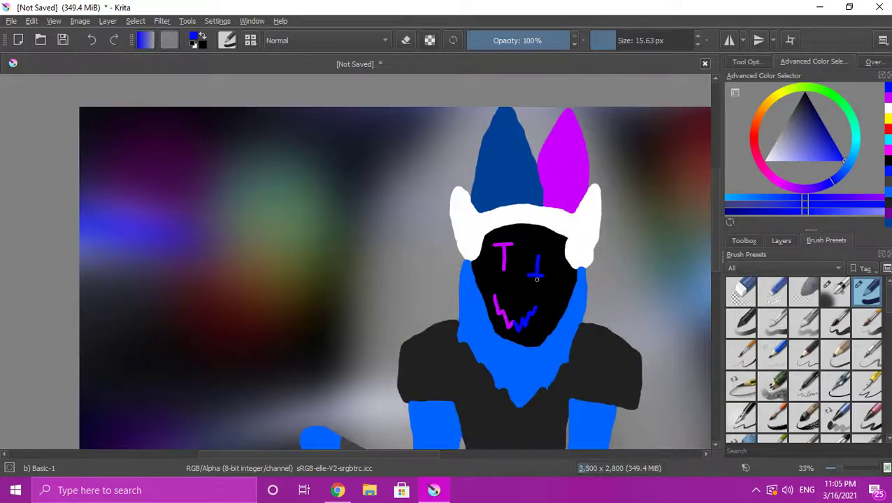
scroll(539, 285, "down", 6)
scroll(546, 295, "up", 4)
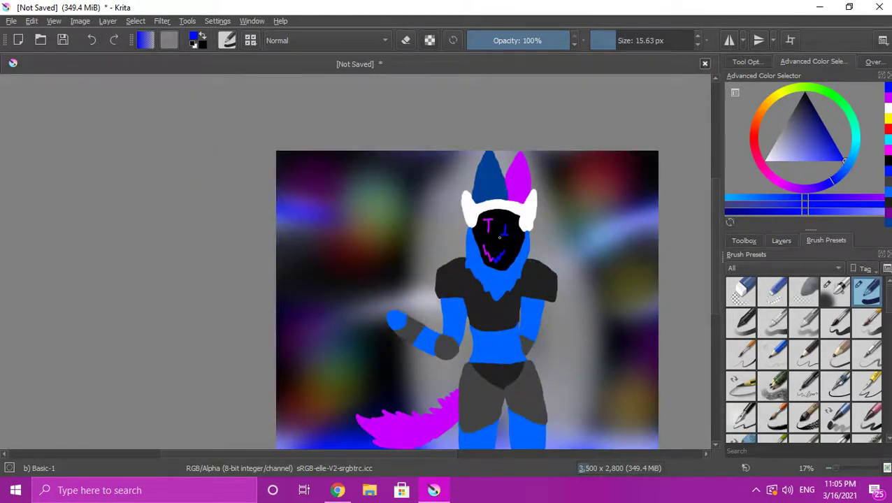
scroll(508, 238, "up", 1)
scroll(507, 245, "up", 3)
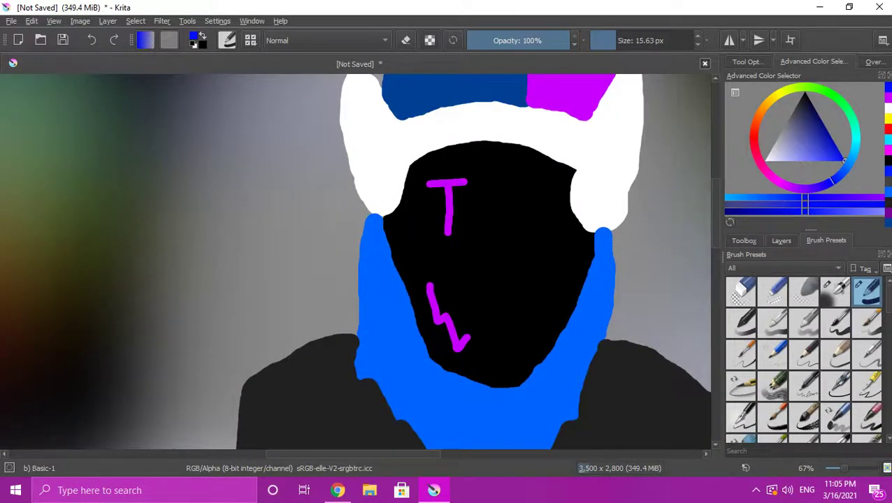
Try a shorter vertical blue stroke as the second eye and undo it
scroll(528, 232, "up", 2)
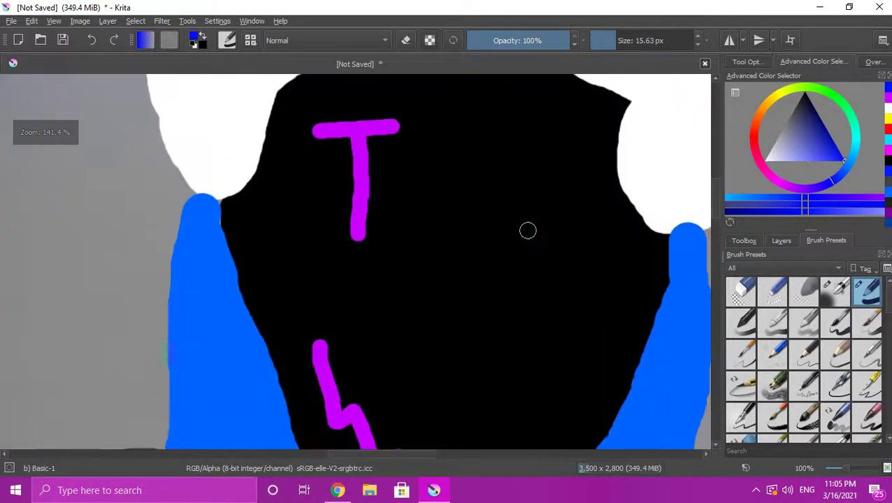
left_click_drag(507, 148, 504, 214)
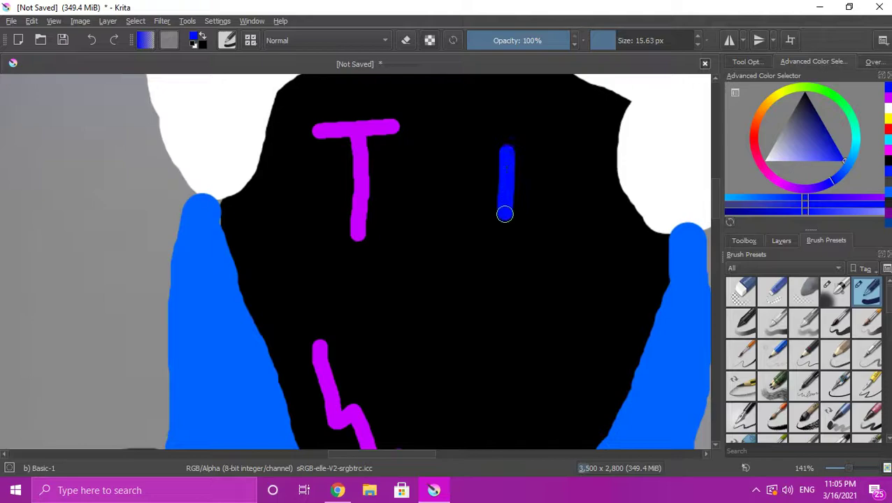
scroll(498, 277, "down", 2)
key("ctrl+z")
scroll(496, 276, "up", 2)
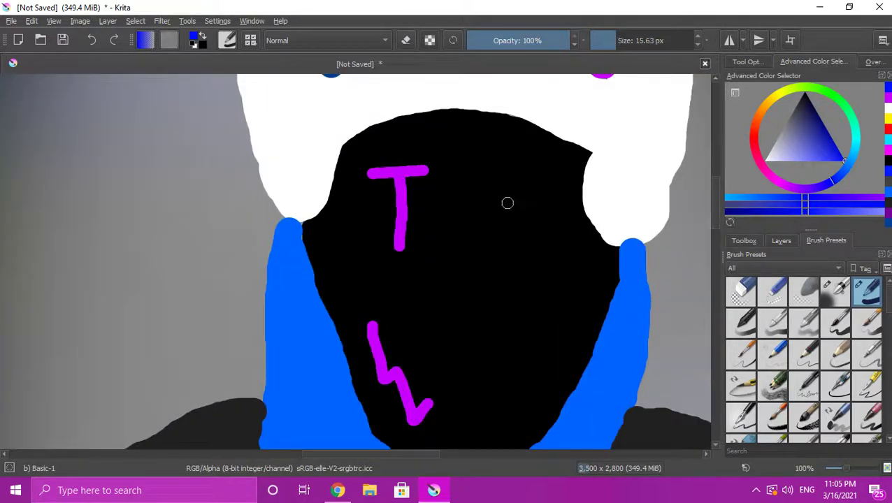
Try a blue O as the second eye with a zigzag blue half-mouth, and undo both
left_click_drag(499, 185, 487, 223)
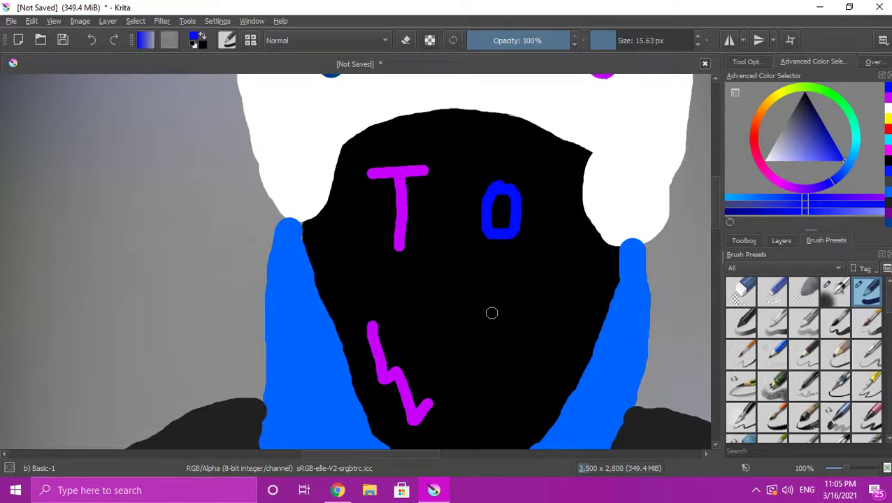
left_click_drag(475, 368, 452, 387)
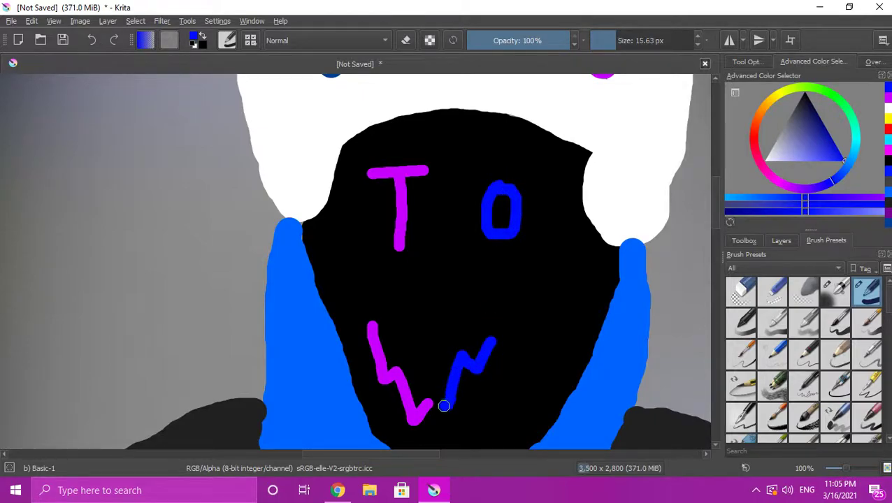
scroll(432, 400, "down", 3)
scroll(504, 338, "up", 2)
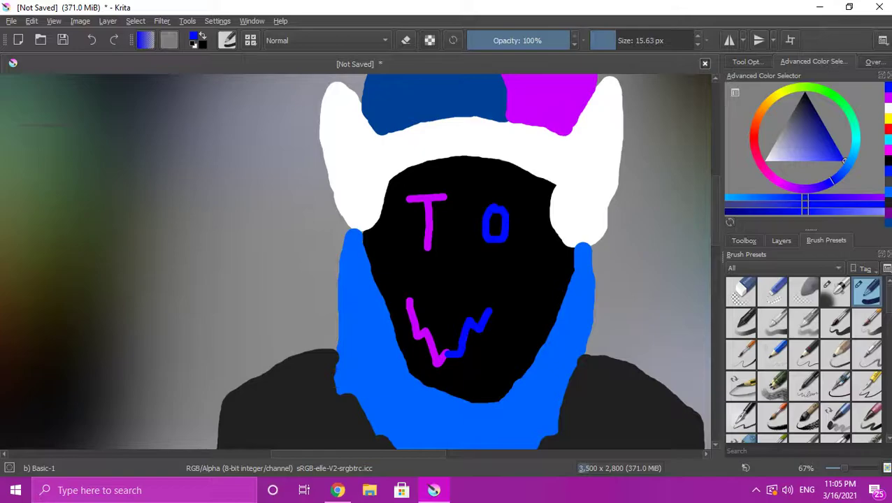
key("ctrl+z")
key("ctrl+z")
Try a horizontal blue dash as the second eye, across from the purple T
scroll(504, 338, "up", 1)
left_click_drag(464, 165, 520, 169)
scroll(442, 342, "down", 2)
scroll(441, 342, "up", 3)
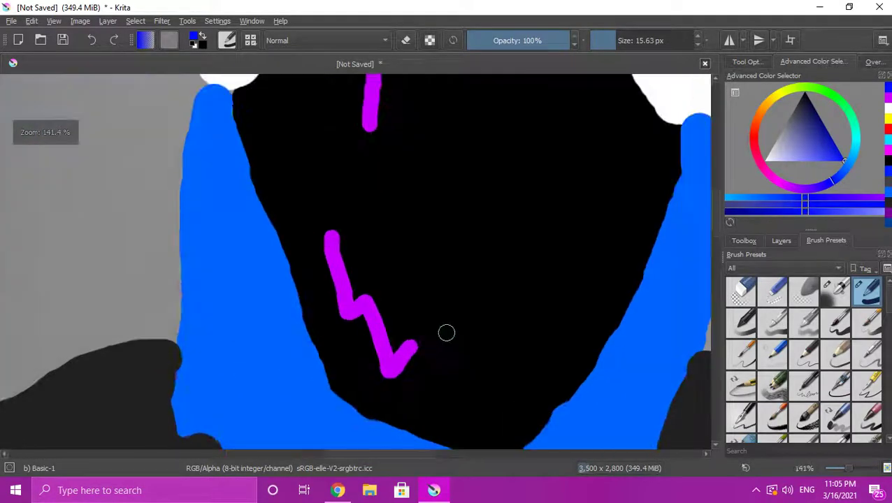
Try a zigzag blue half-mouth that mirrors the purple one and rises beneath the blue eye
left_click_drag(430, 347, 451, 374)
scroll(462, 357, "down", 3)
scroll(476, 355, "up", 3)
mouse_move(455, 326)
left_mouse_down()
mouse_move(500, 262)
mouse_move(512, 274)
mouse_move(550, 191)
left_mouse_up()
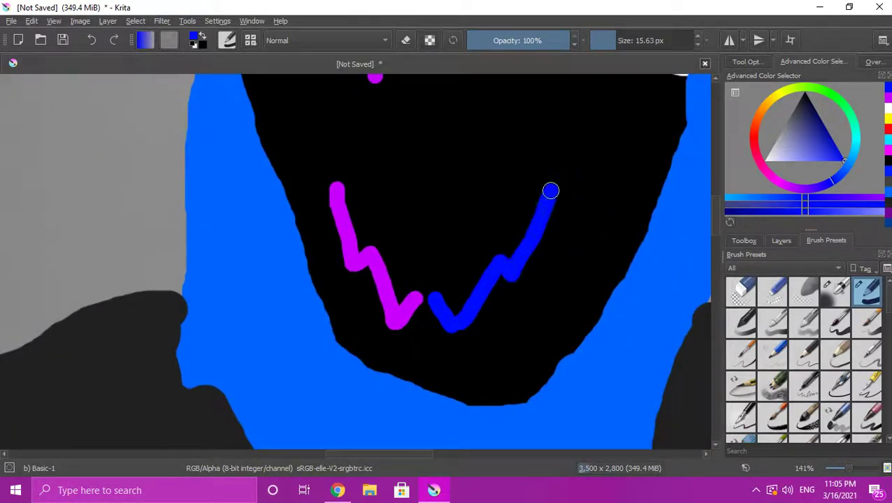
scroll(550, 191, "down", 5)
scroll(533, 228, "up", 2)
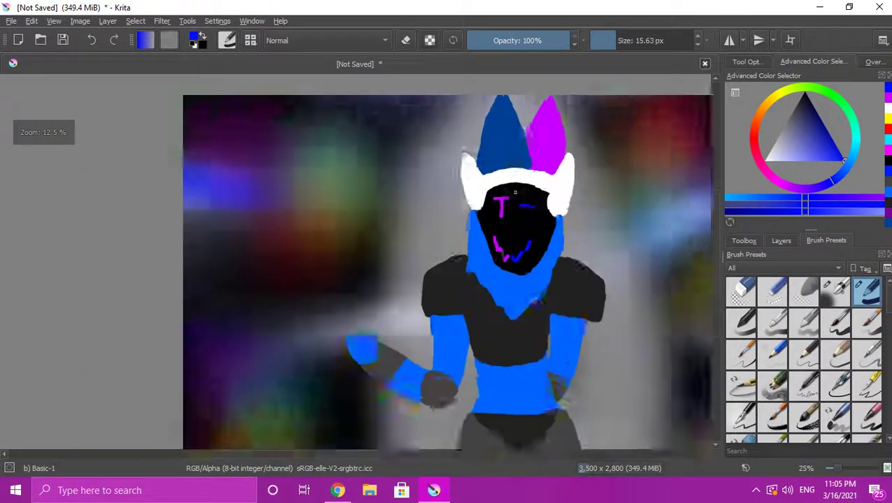
scroll(533, 228, "down", 5)
scroll(534, 232, "up", 2)
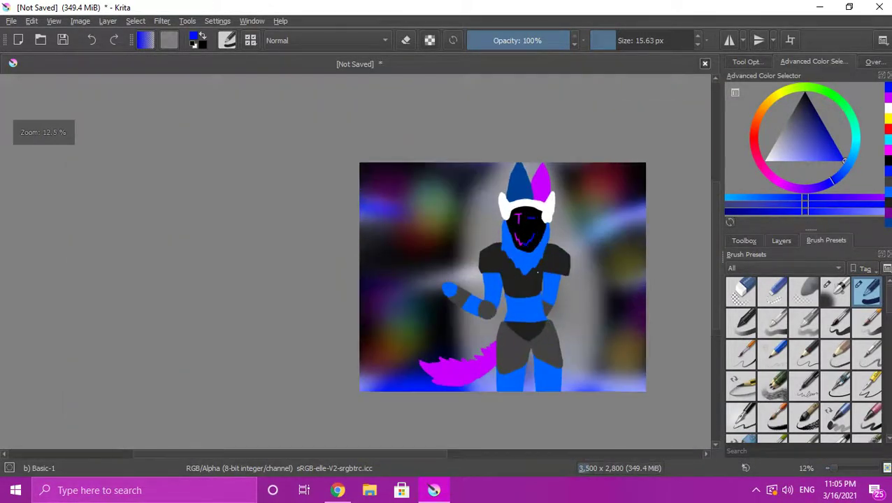
scroll(534, 232, "up", 2)
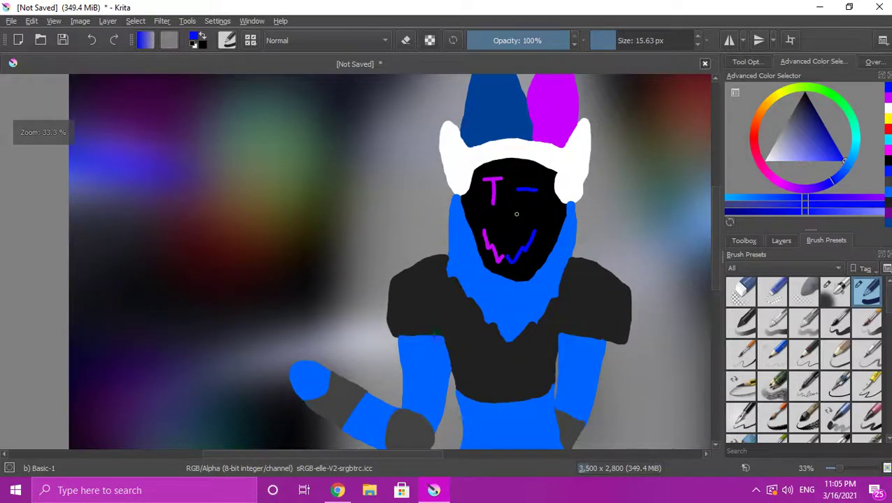
Try a second horizontal blue dash parallel to the first one at the blue eye
scroll(540, 196, "up", 4)
left_click_drag(564, 173, 493, 166)
scroll(512, 190, "down", 4)
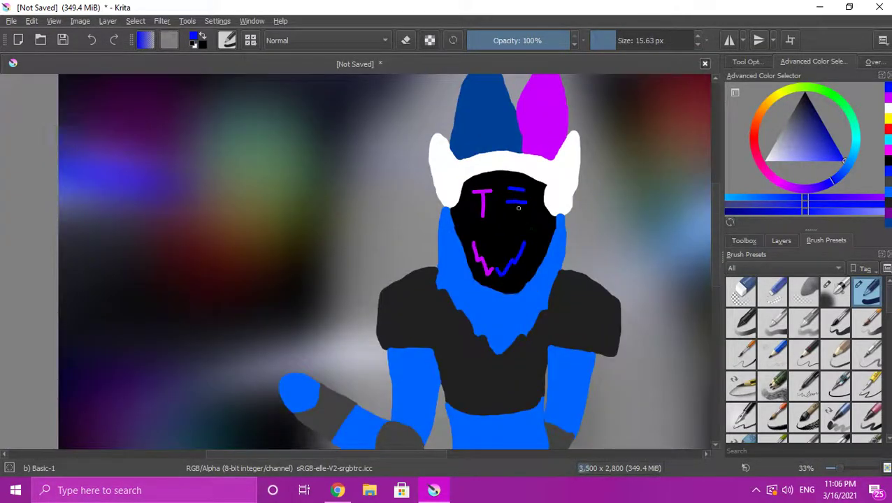
Undo the blue marks, the zigzag purple line and the T's crossbar, keeping only the vertical purple eye stroke
scroll(533, 230, "up", 1)
scroll(541, 232, "down", 2)
key("ctrl+z")
key("ctrl+z")
key("ctrl+z")
key("ctrl+z")
key("ctrl+z")
key("ctrl+z")
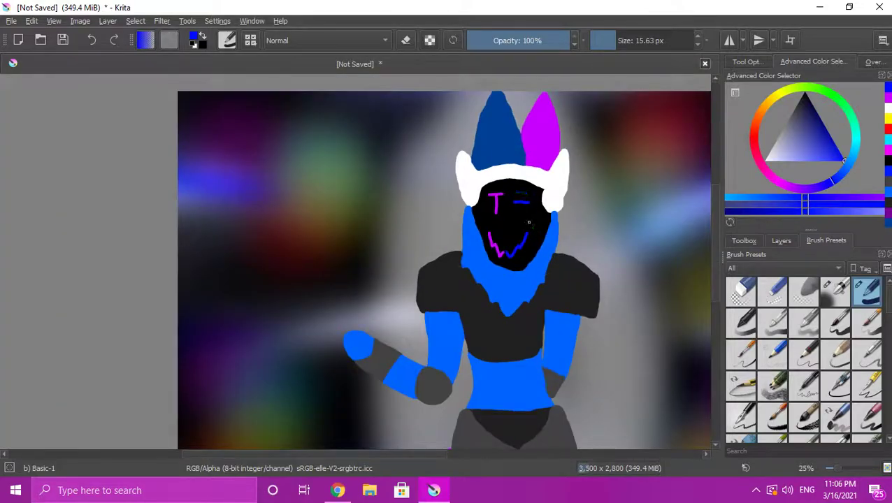
Paint a vertical blue eye stroke beside the purple one and a short diagonal blue mouth stroke on the lower face
scroll(520, 201, "up", 4)
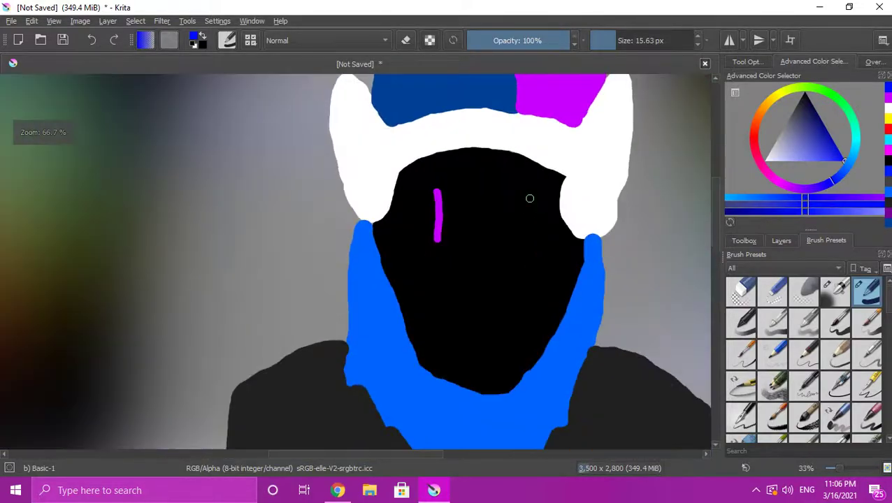
left_click_drag(505, 196, 505, 241)
scroll(509, 241, "down", 4)
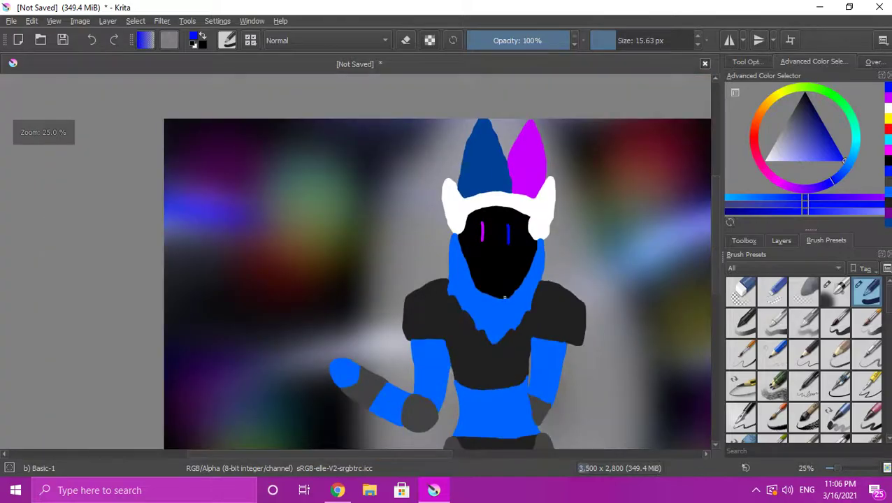
scroll(508, 242, "up", 4)
mouse_move(521, 316)
left_mouse_down()
mouse_move(497, 290)
mouse_move(464, 312)
left_mouse_up()
Try a magenta diagonal stroke as the other half of the mouth, meeting the blue one at a peak
left_click(781, 183)
scroll(486, 279, "down", 2)
scroll(486, 279, "down", 3)
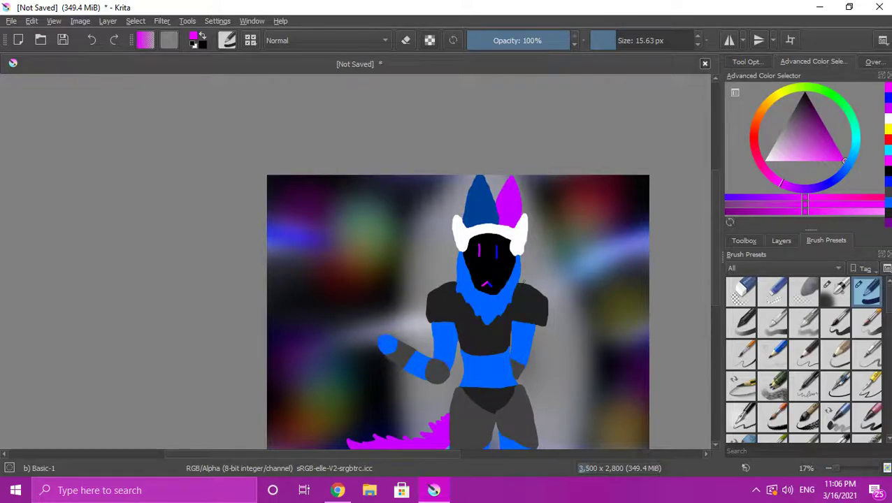
Undo the magenta mouth stroke and repaint it in bright purple, sloping down from the top of the blue stroke
scroll(522, 280, "up", 1)
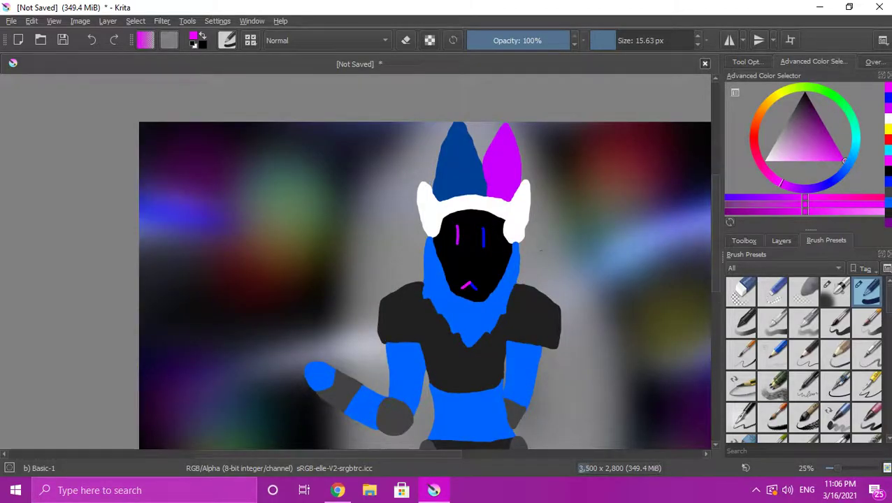
scroll(441, 282, "up", 5)
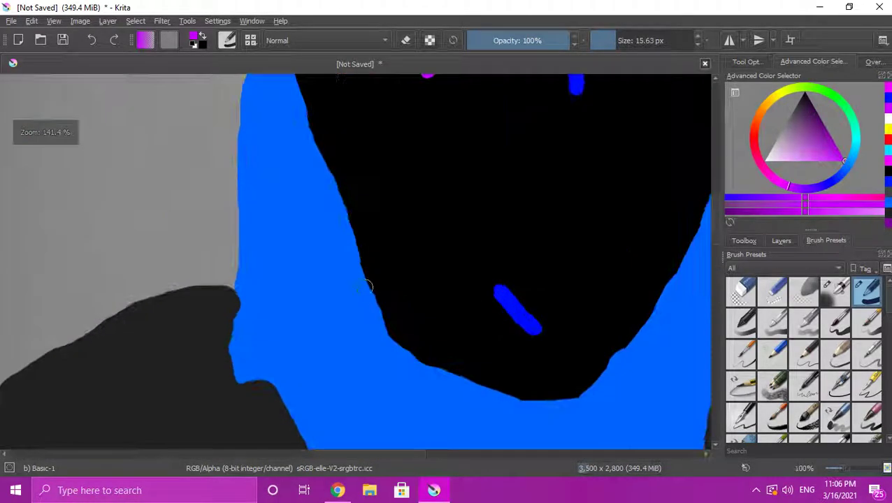
left_click_drag(494, 289, 433, 325)
scroll(464, 299, "down", 8)
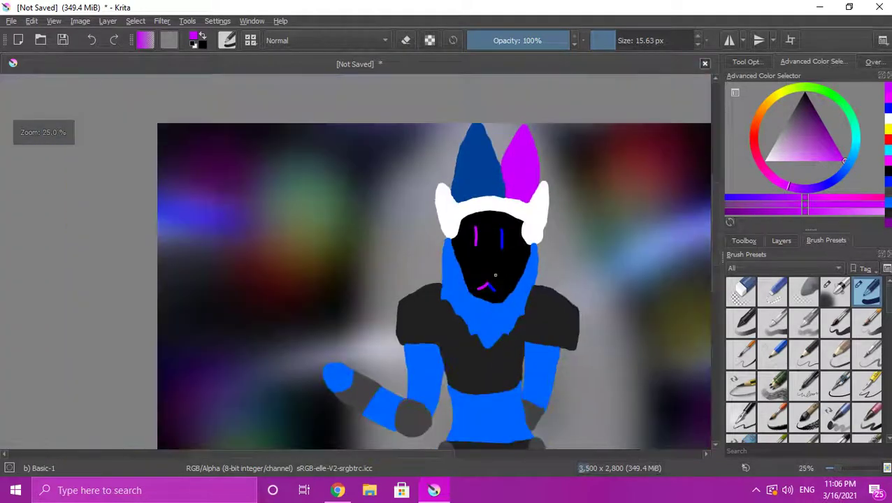